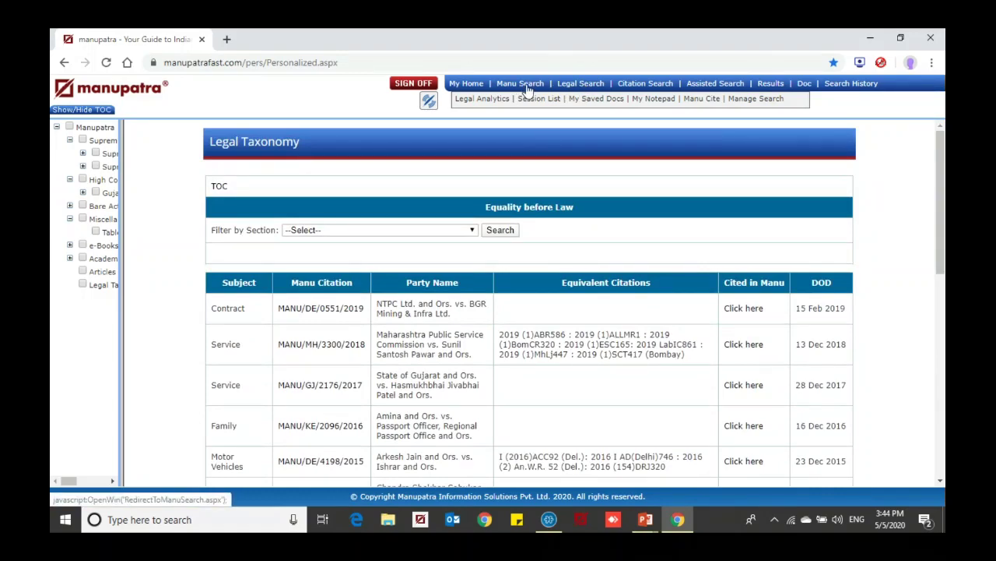
Open the Legal Taxonomy and look through its list of legal topics from Civil Procedure to Muslim Law.
click(102, 286)
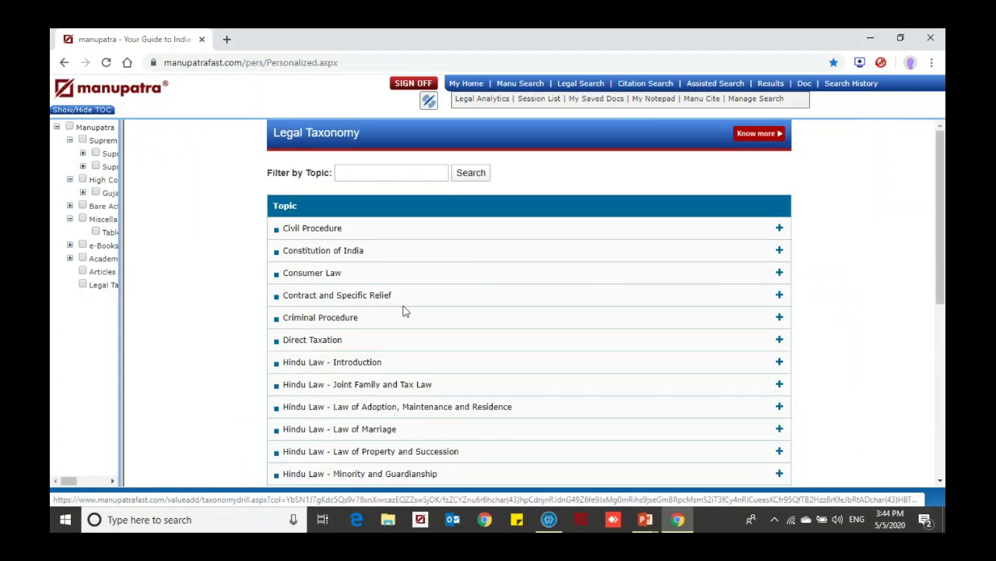
scroll(445, 318, down, 3)
scroll(446, 316, down, 3)
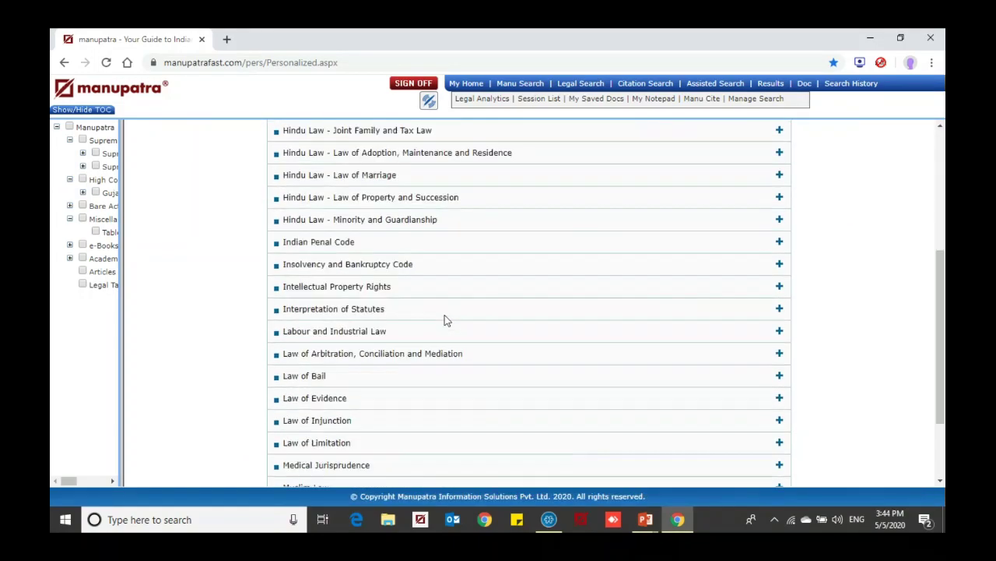
scroll(446, 319, up, 5)
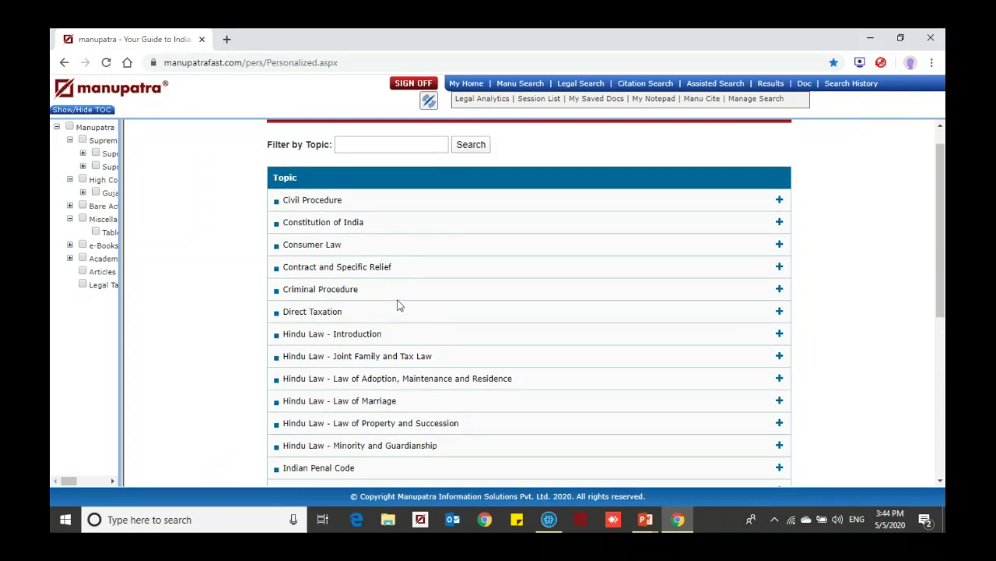
scroll(548, 351, down, 2)
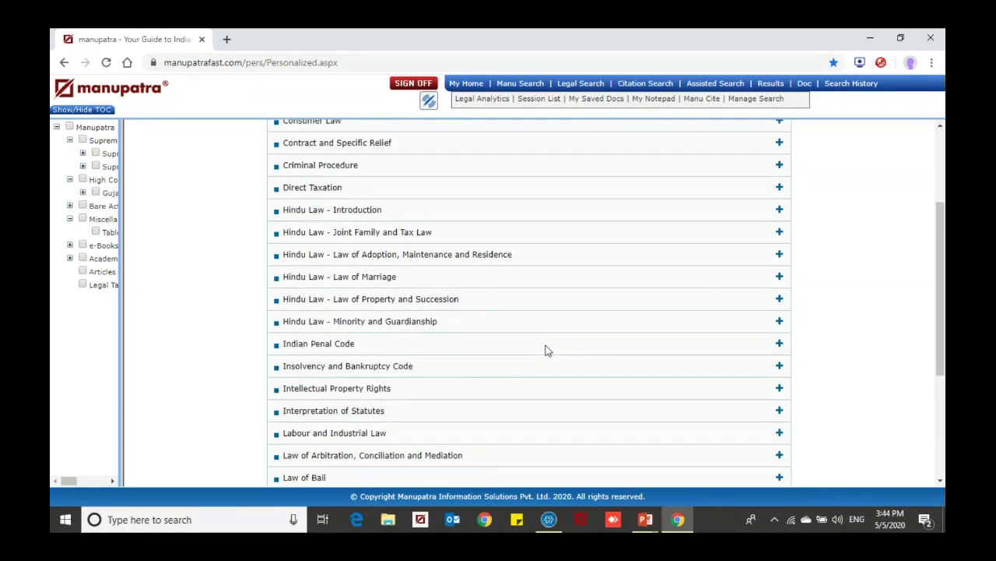
scroll(548, 350, down, 1)
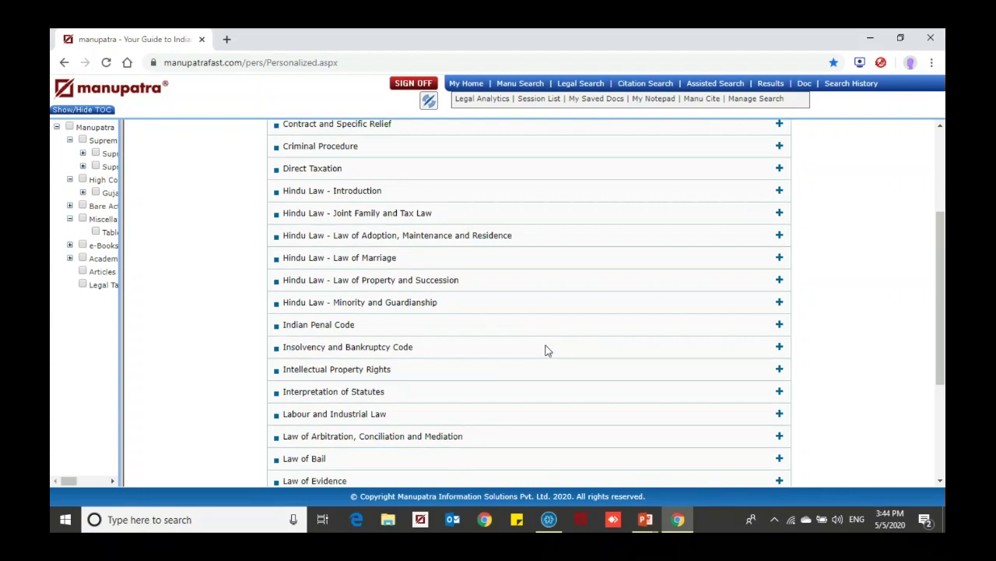
scroll(548, 350, down, 3)
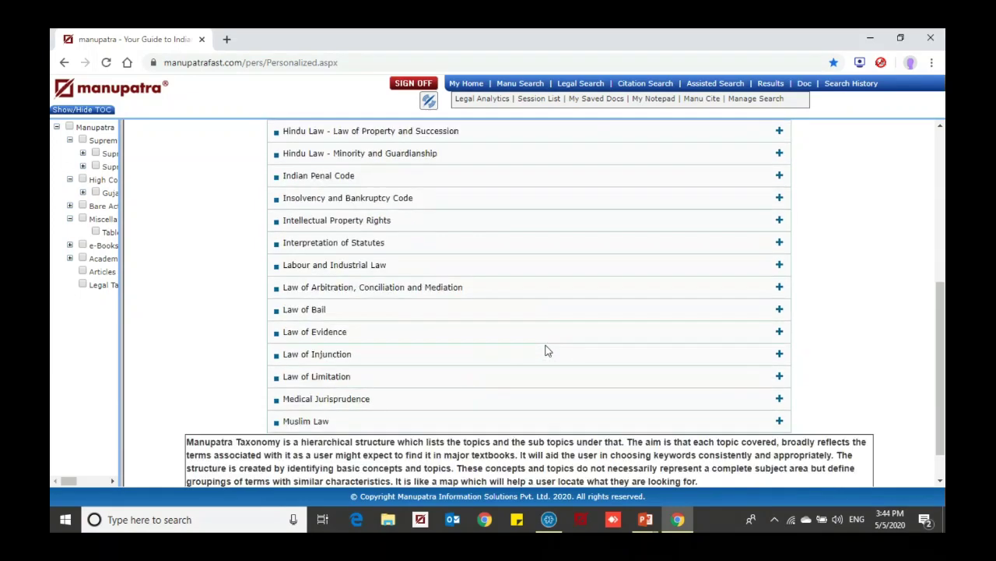
scroll(548, 351, down, 1)
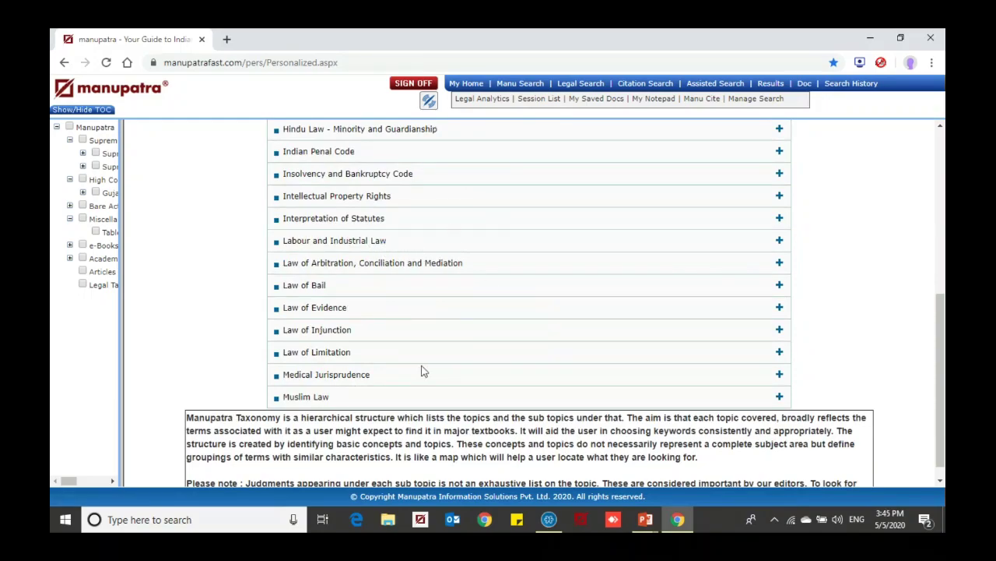
scroll(423, 371, up, 5)
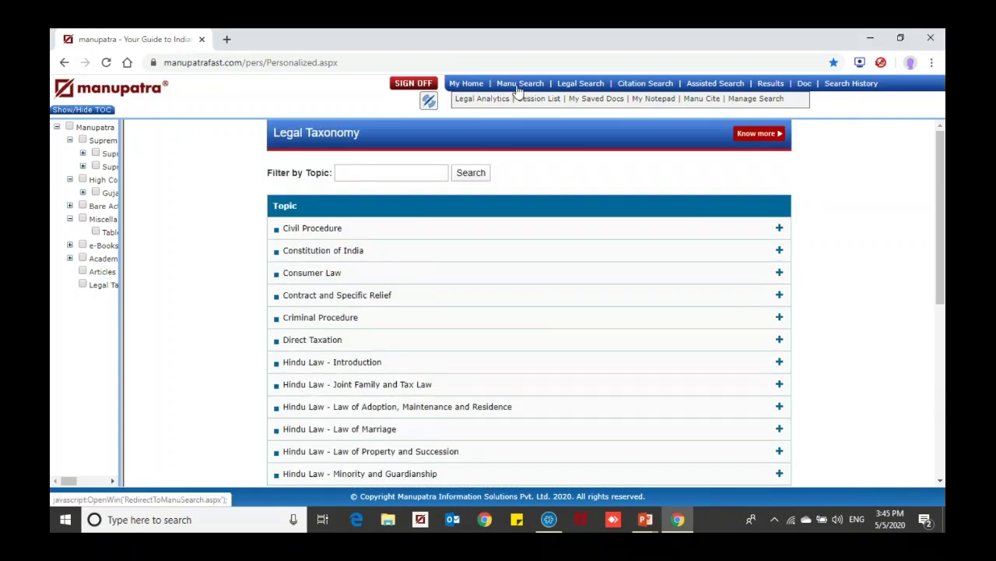
Run an advanced Legal Search for the appellant/respondent "national textile" and limit the results to the Supreme Court of India.
click(586, 89)
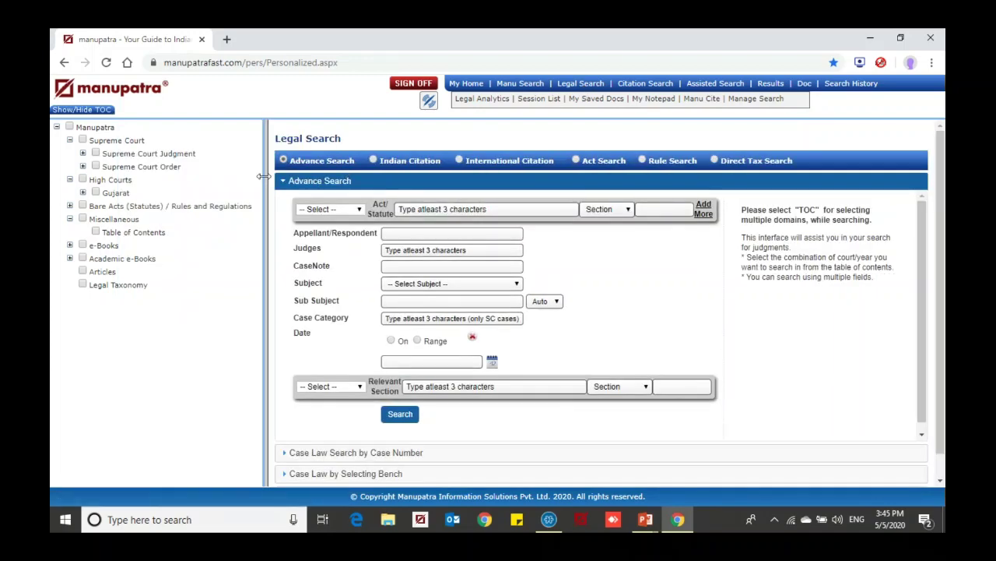
drag(265, 179, 164, 179)
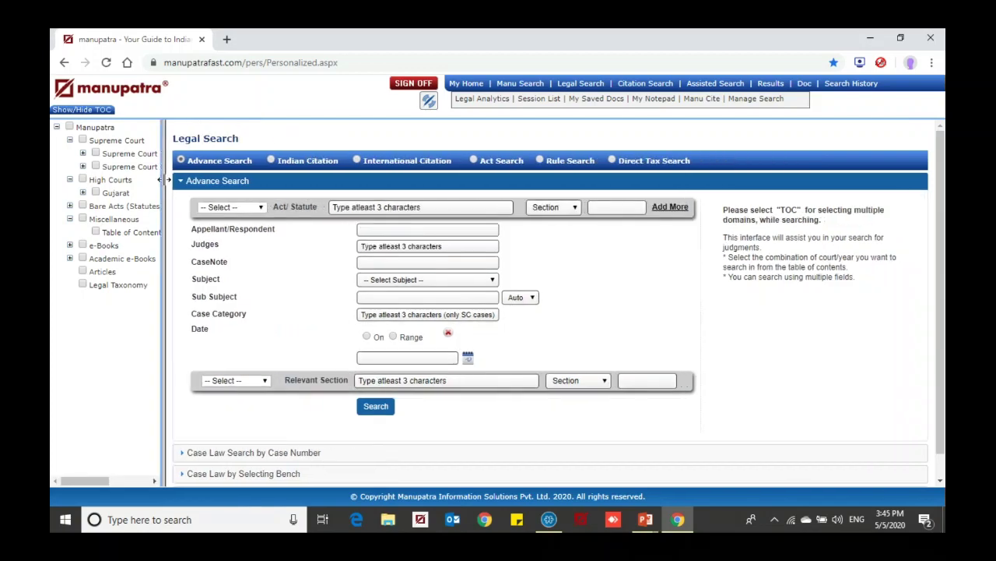
click(378, 228)
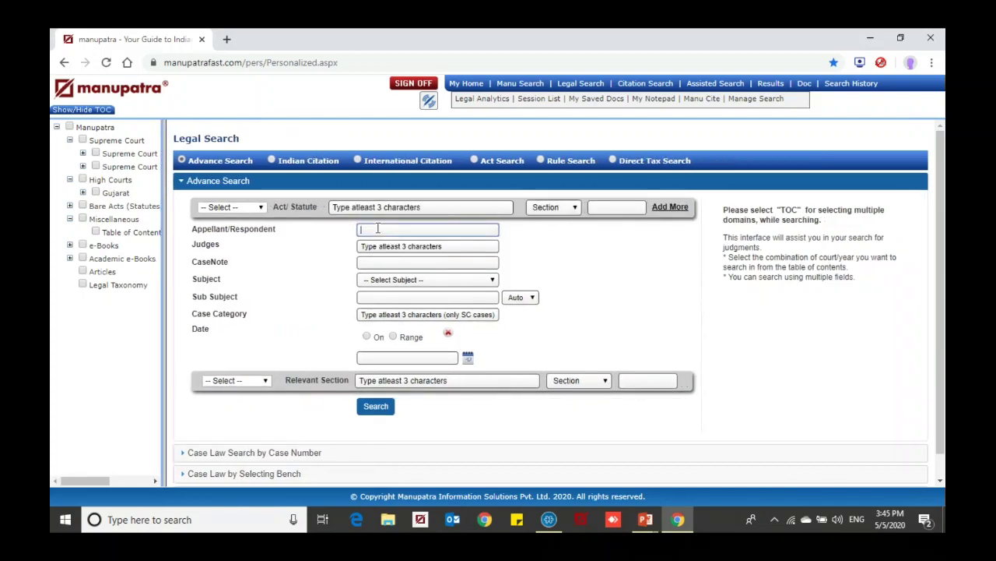
text(National Textile)
key(Return)
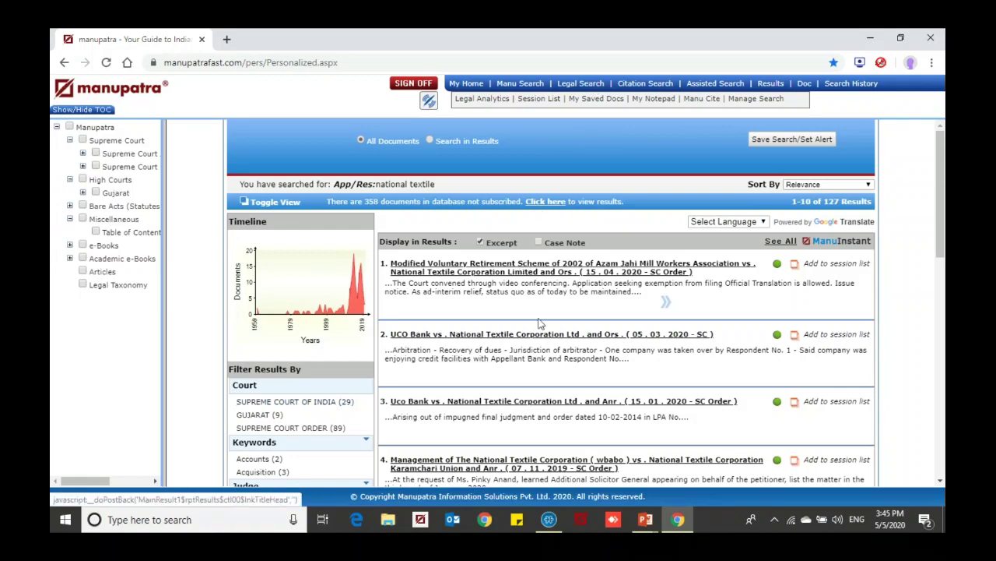
scroll(540, 322, down, 1)
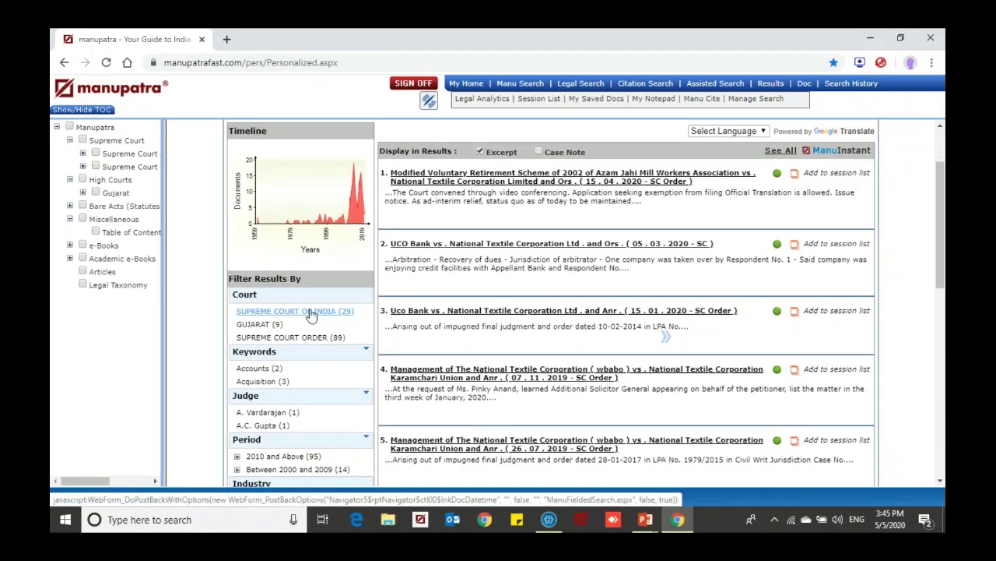
click(311, 314)
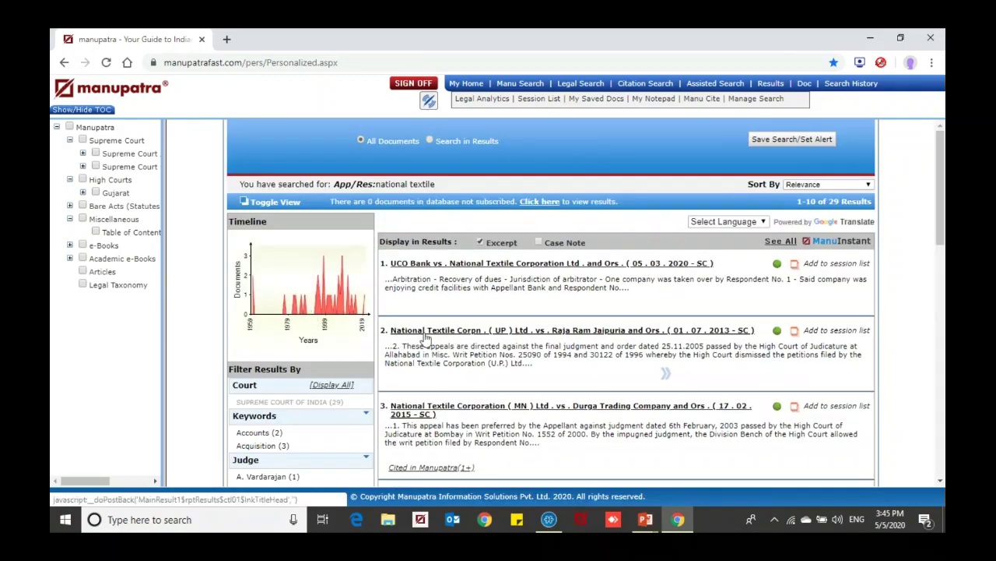
Filter the results to judge benches of 5 and more, and remove that bench filter again.
scroll(458, 343, down, 3)
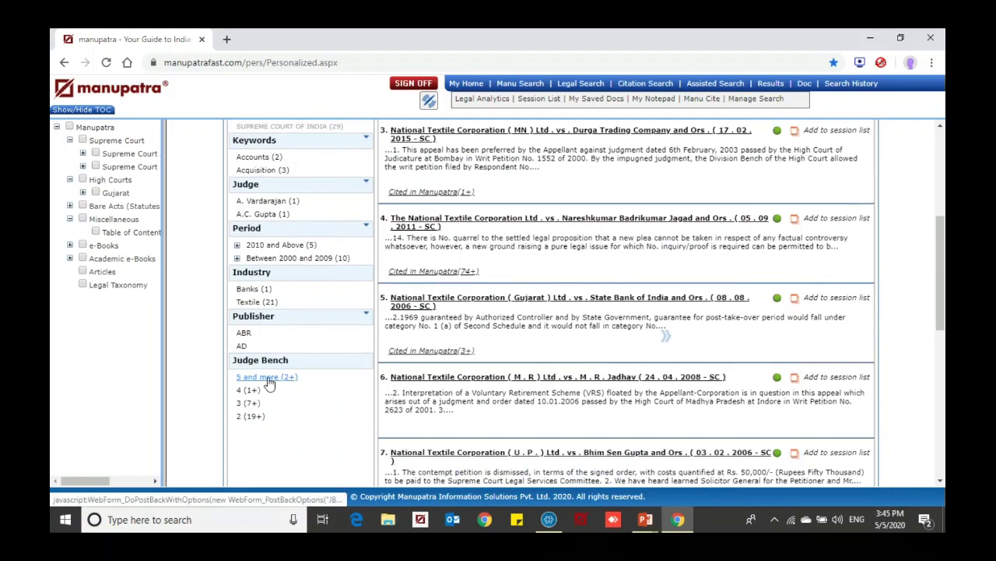
click(267, 380)
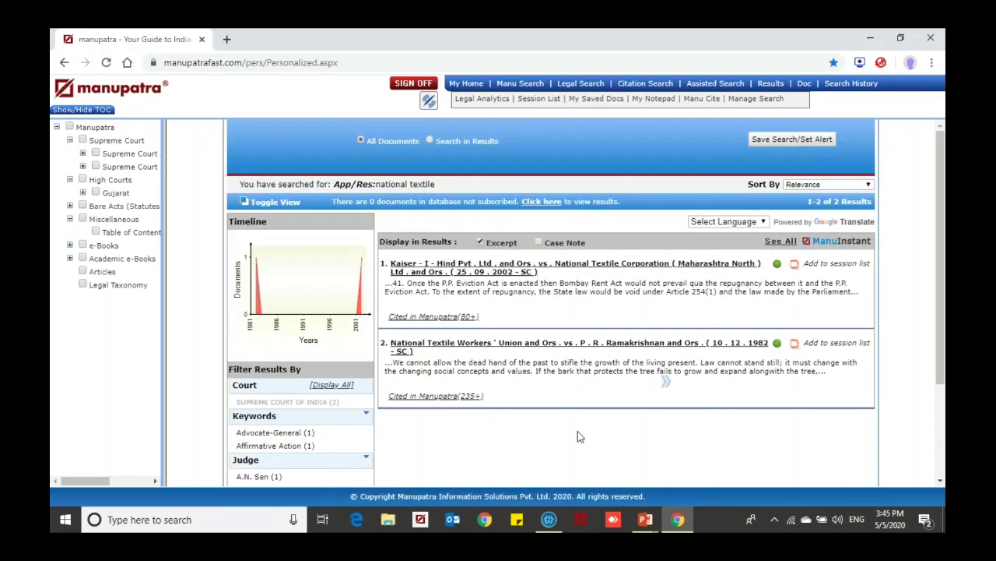
scroll(578, 437, down, 3)
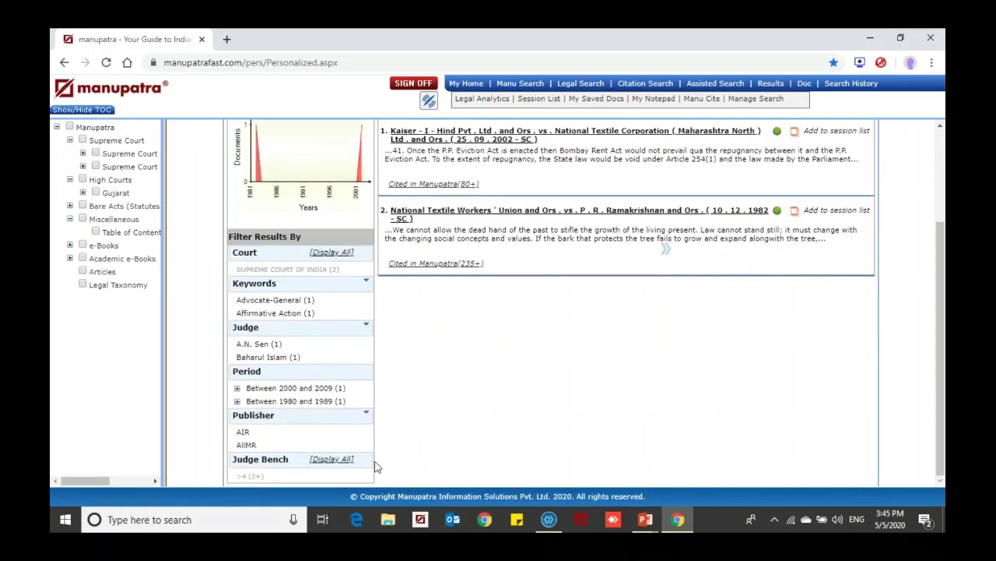
click(332, 460)
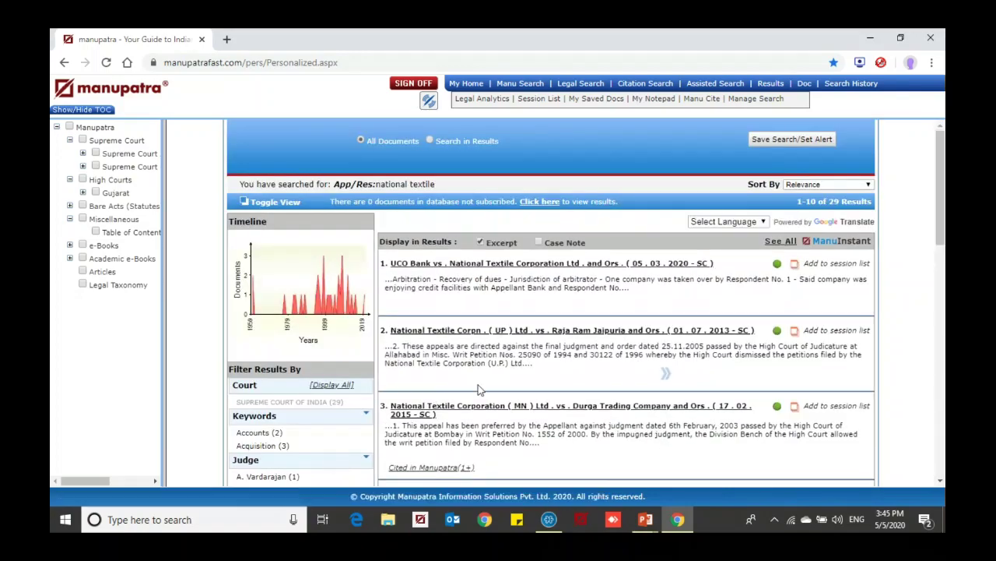
Expand the full Publisher filter list, review the available journals and collapse the list again.
scroll(478, 389, down, 4)
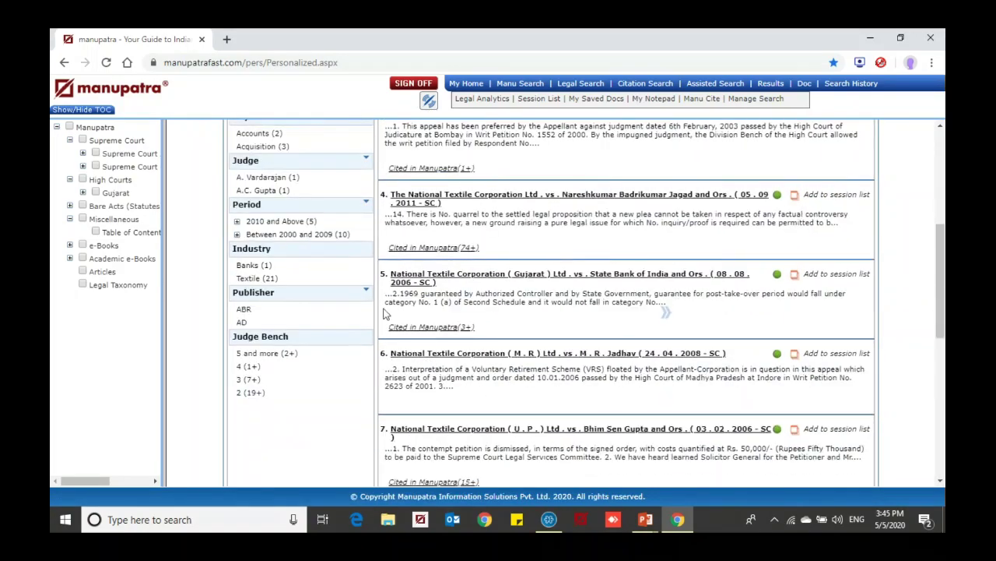
click(366, 292)
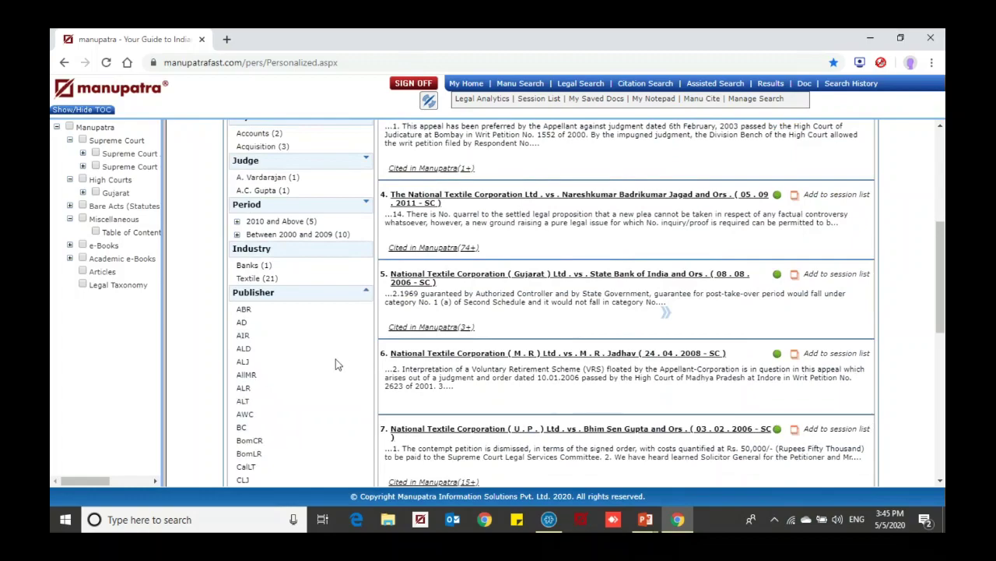
scroll(336, 359, down, 4)
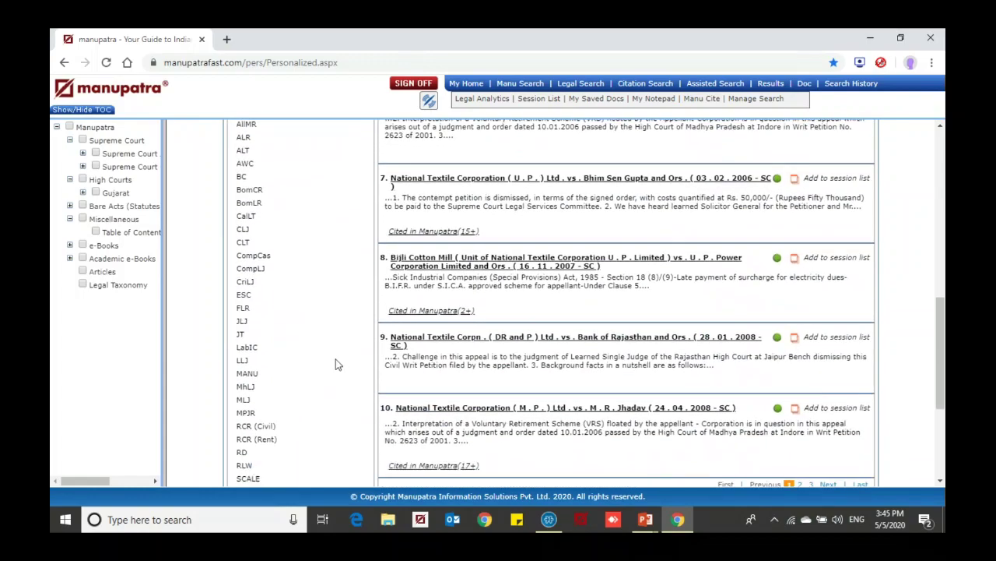
scroll(335, 363, down, 2)
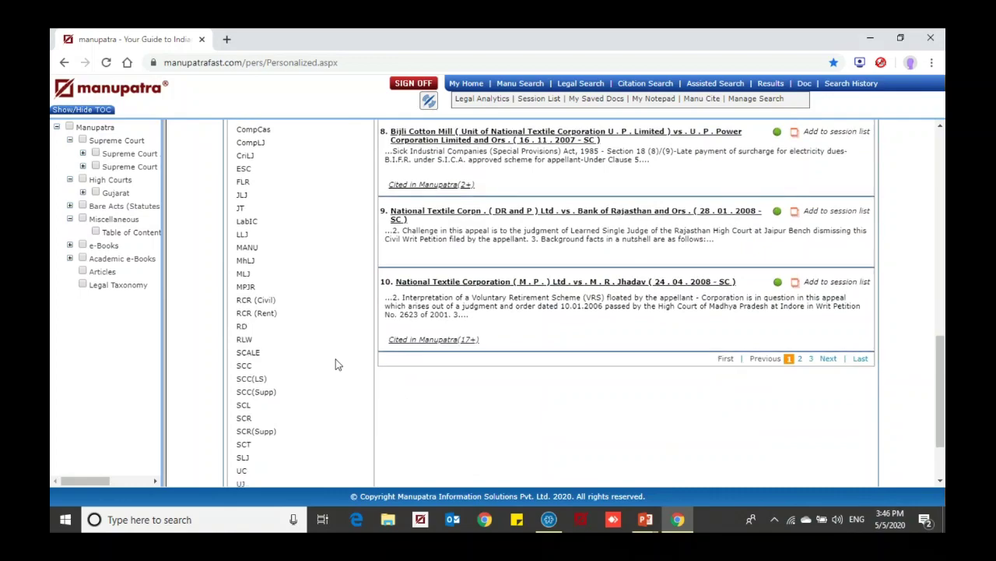
scroll(337, 362, up, 3)
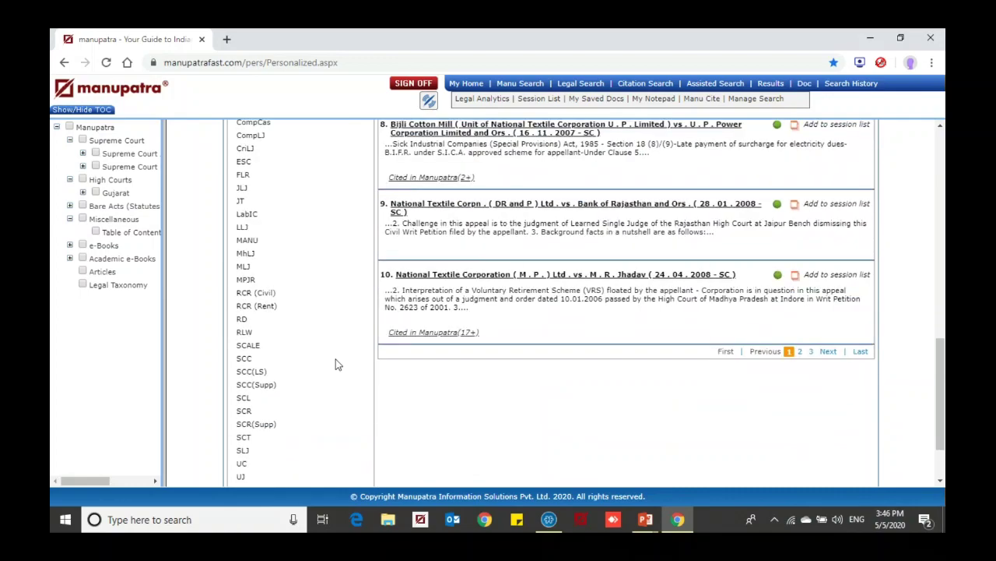
scroll(336, 363, up, 2)
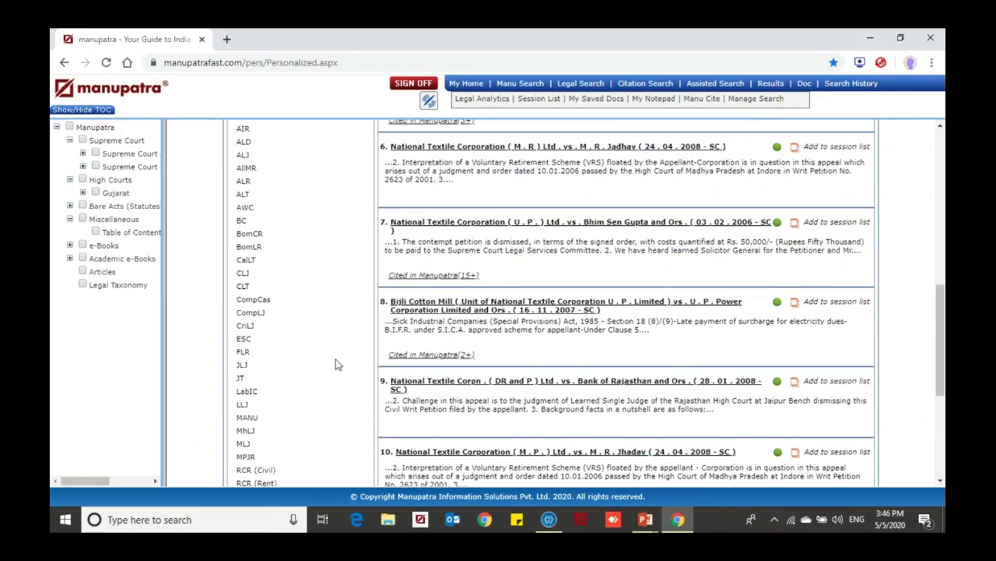
scroll(336, 362, down, 3)
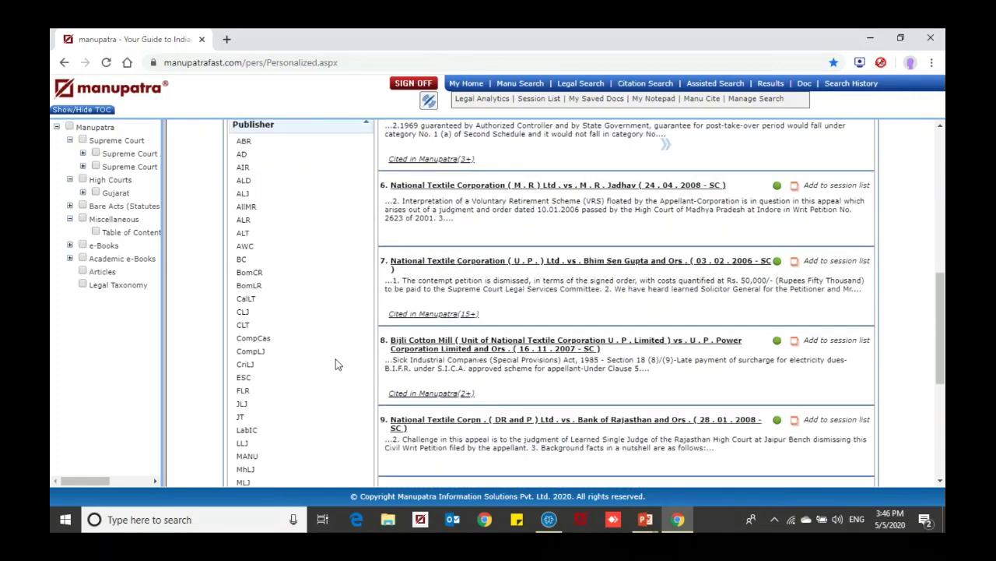
scroll(336, 364, down, 1)
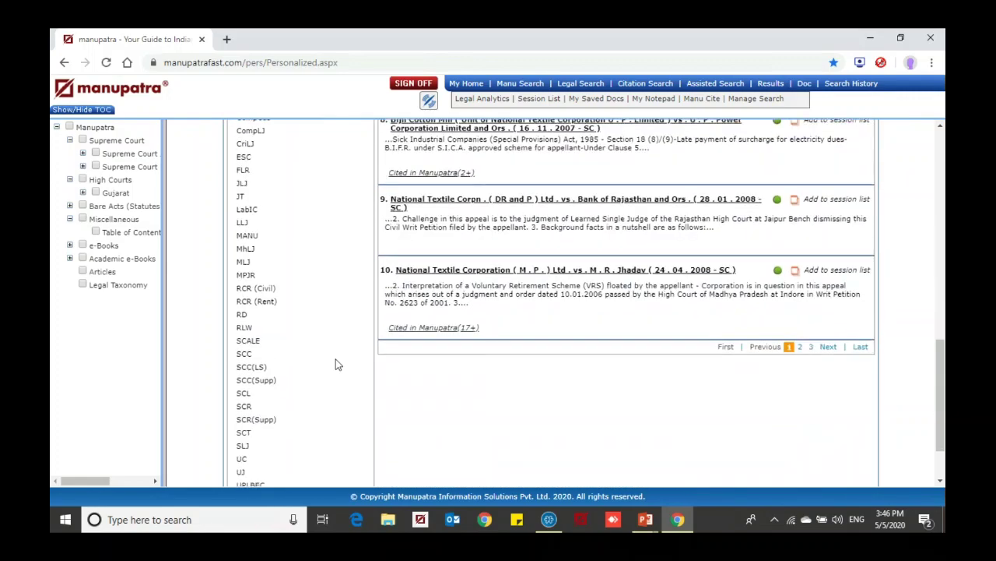
scroll(335, 364, up, 5)
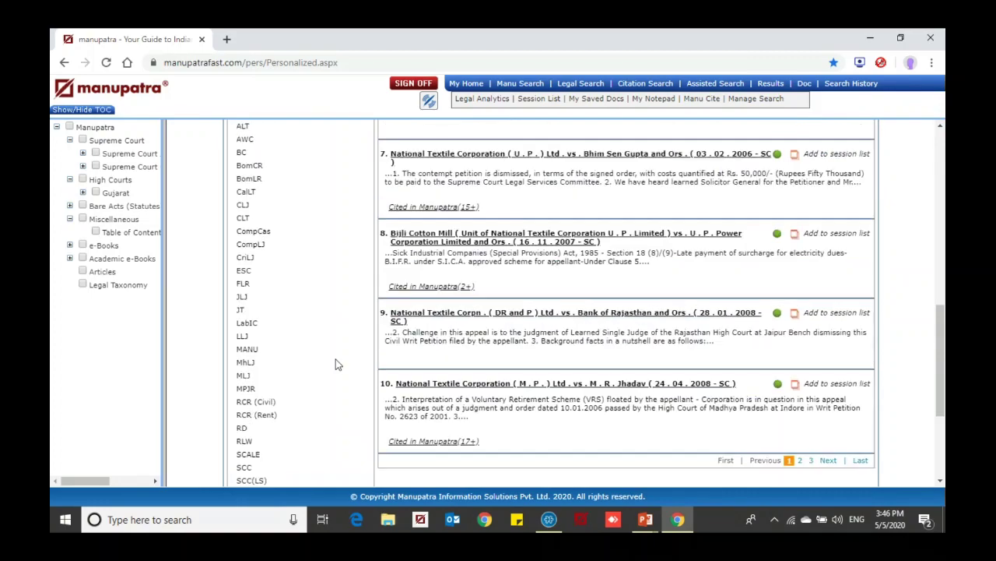
scroll(336, 364, up, 1)
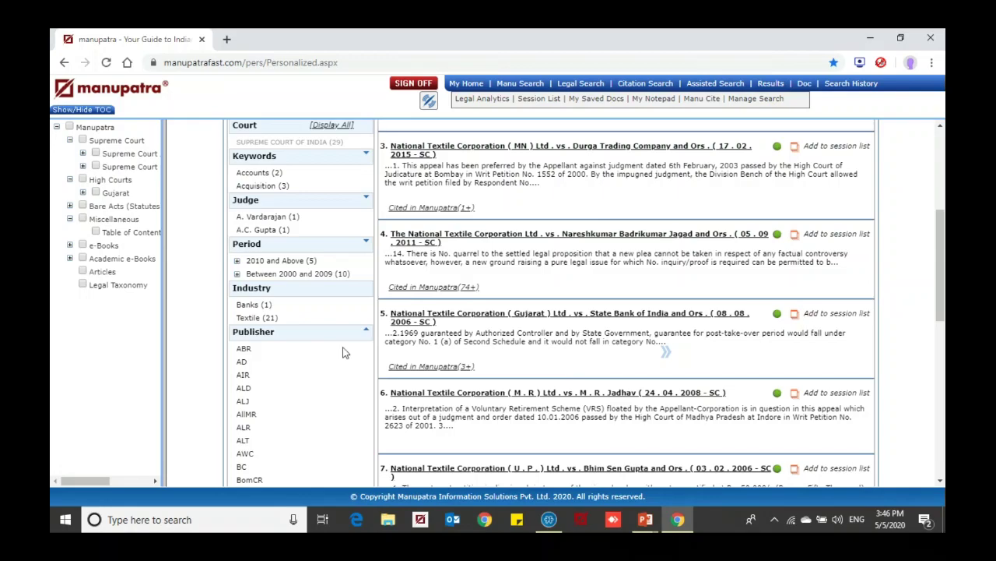
click(366, 332)
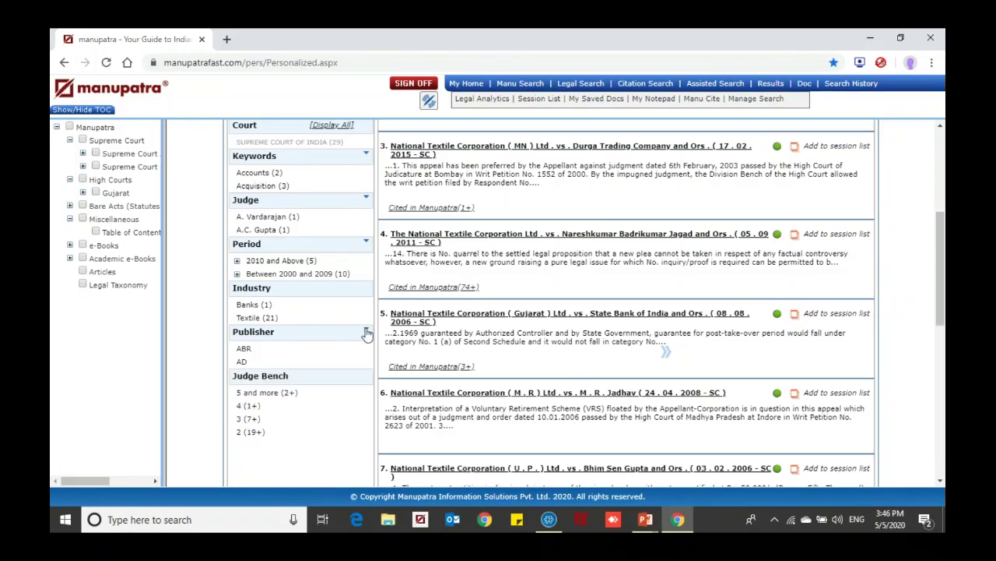
Show all decades in the Period filter and expand the individual years between 1990 and 1999.
click(366, 246)
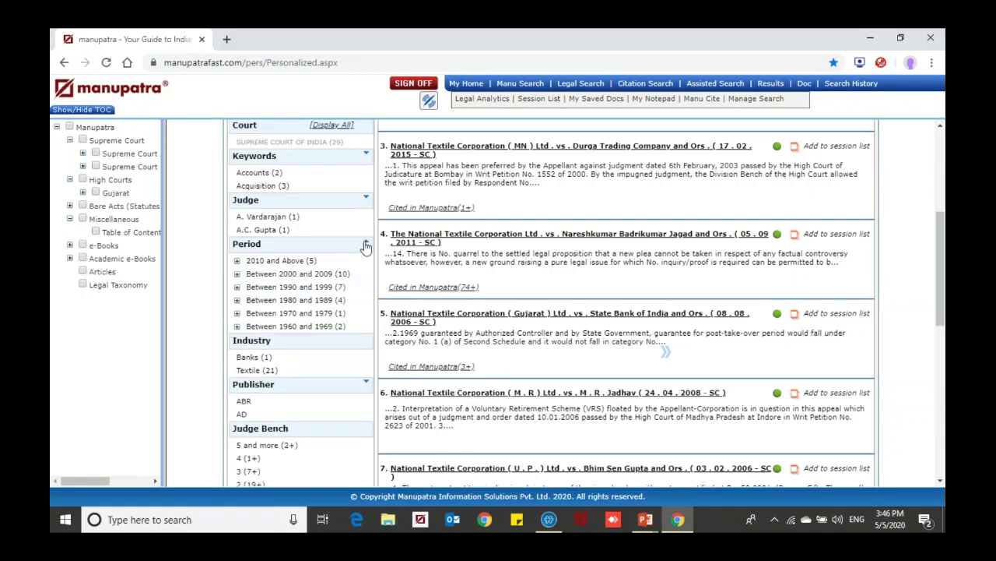
click(236, 287)
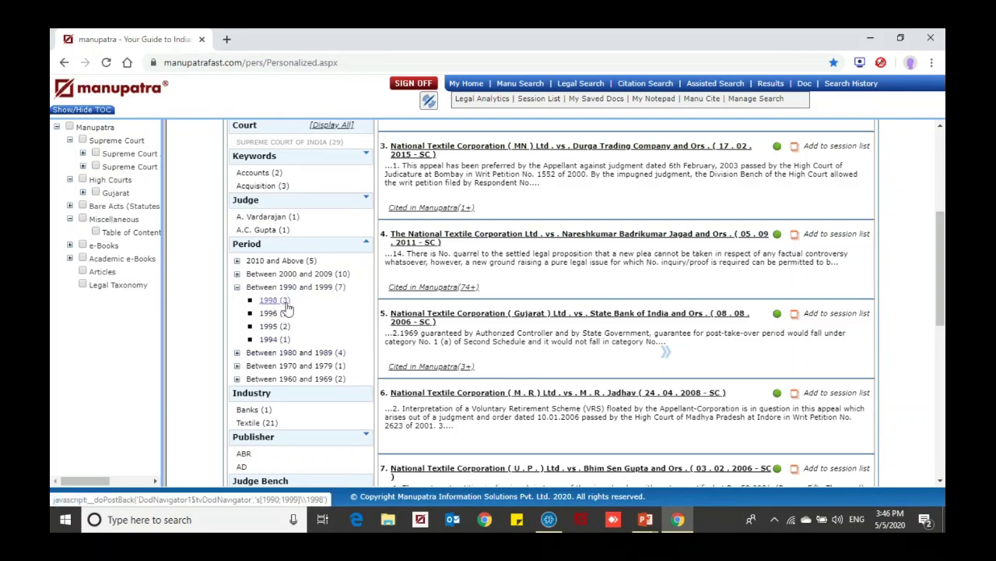
Expand the full Judge filter list and look through the judges available for narrowing the results.
scroll(391, 282, up, 2)
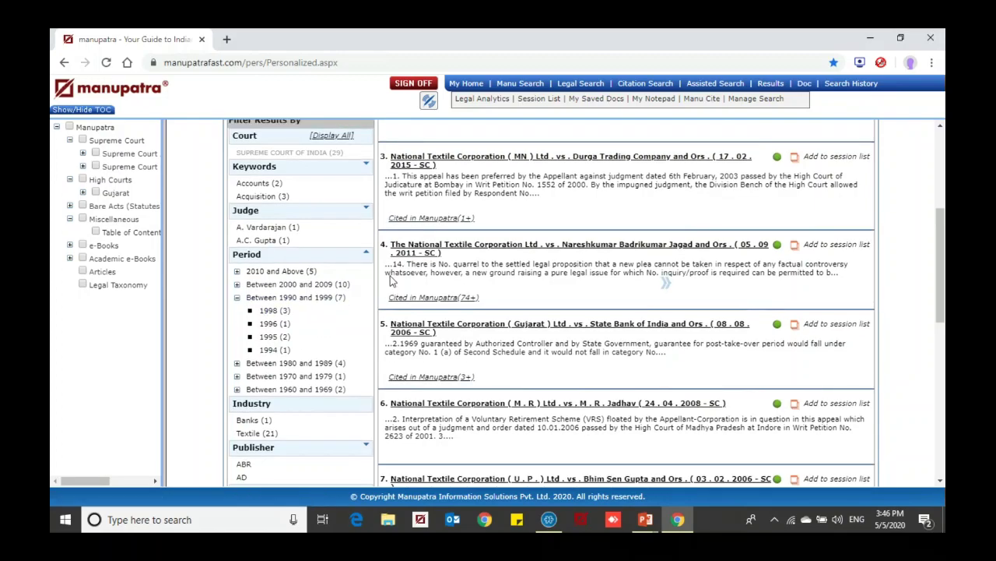
scroll(390, 276, up, 3)
click(367, 331)
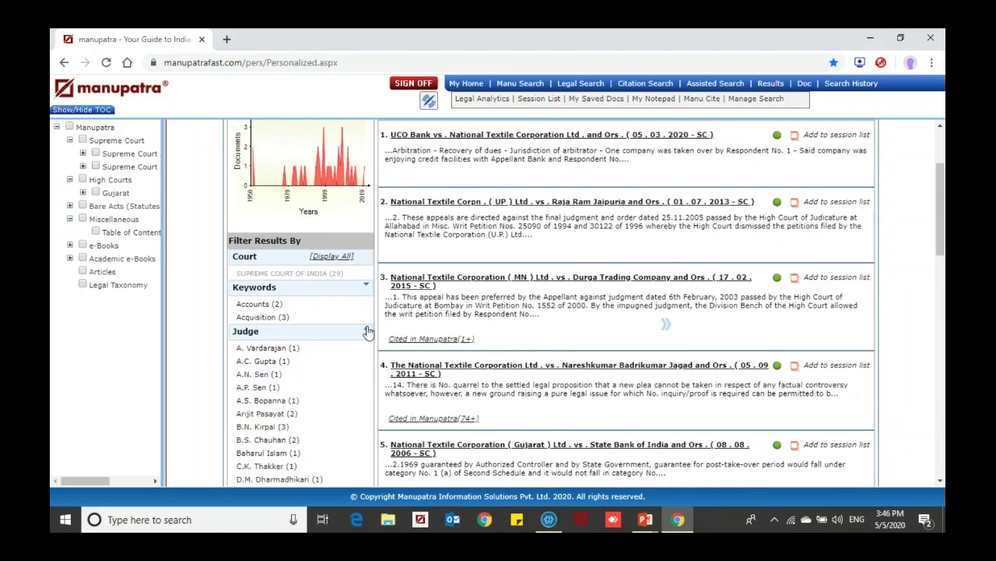
scroll(348, 395, down, 2)
scroll(348, 395, down, 5)
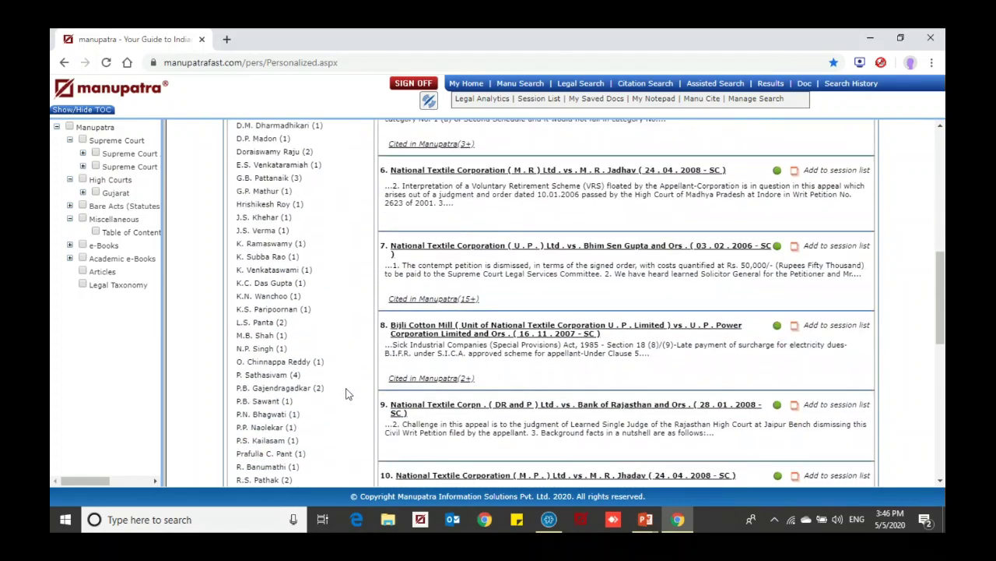
scroll(348, 395, up, 4)
scroll(348, 394, up, 3)
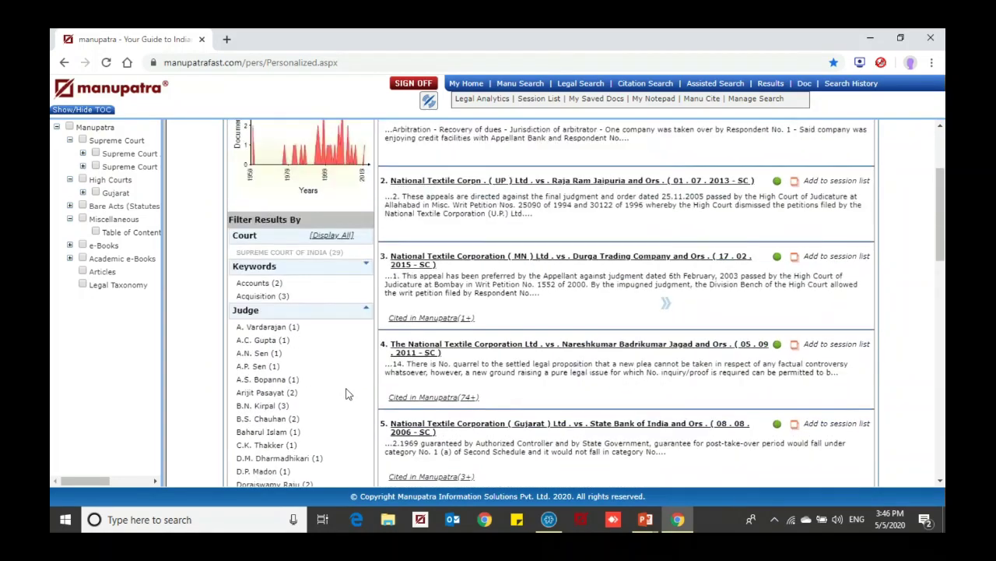
Expand the full Keywords filter list, review the keywords available for the results and collapse the list again.
click(366, 353)
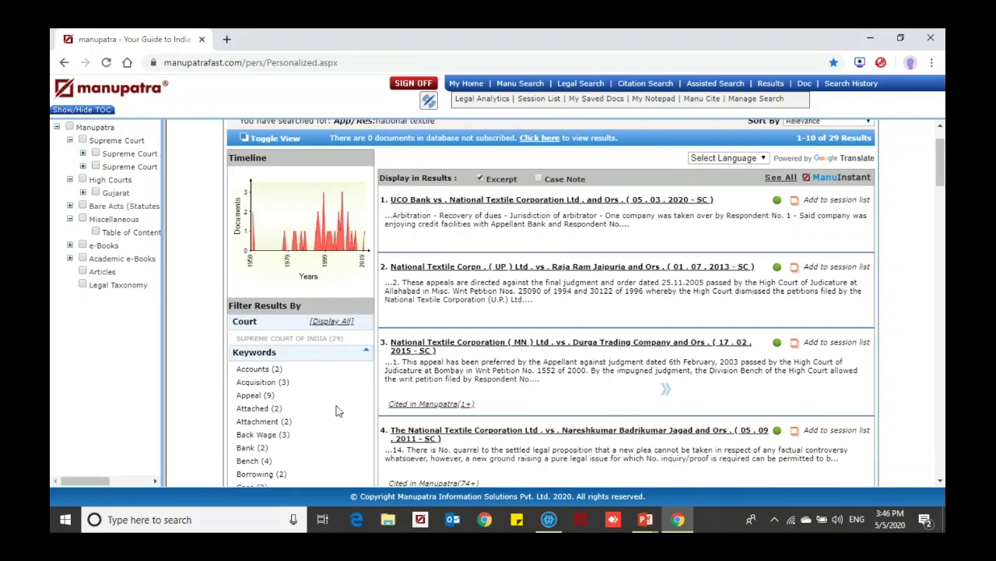
scroll(338, 410, down, 2)
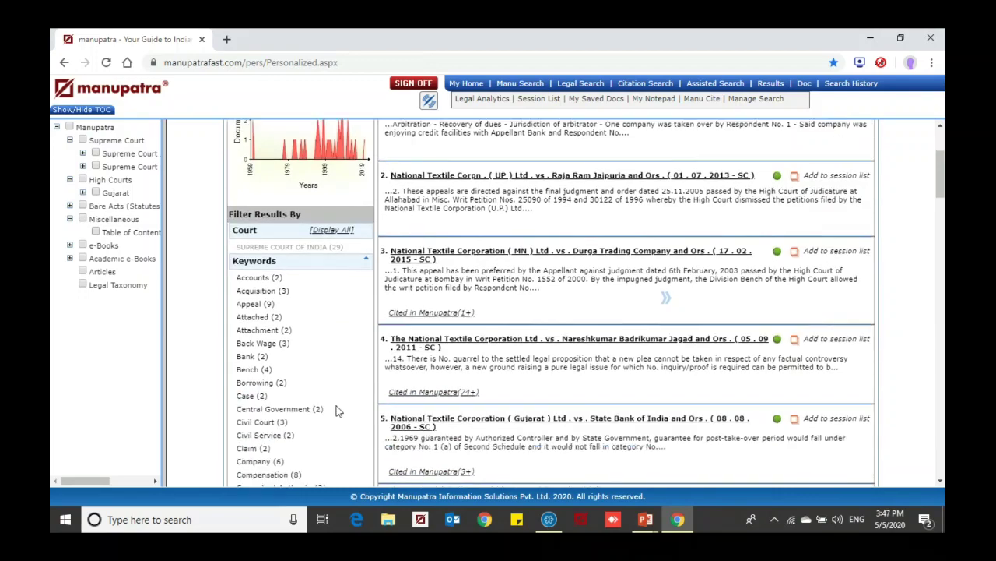
scroll(338, 410, down, 2)
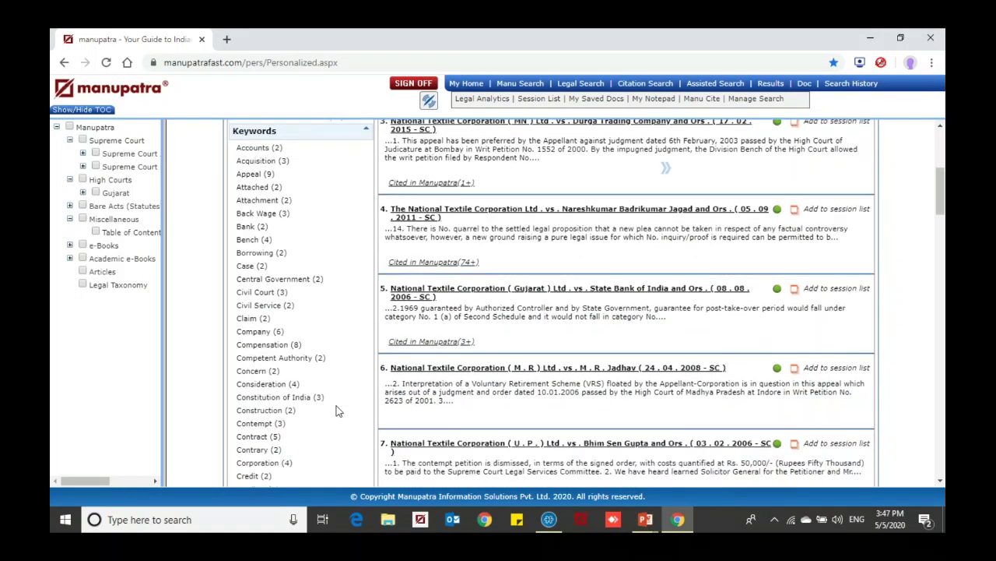
scroll(337, 407, down, 1)
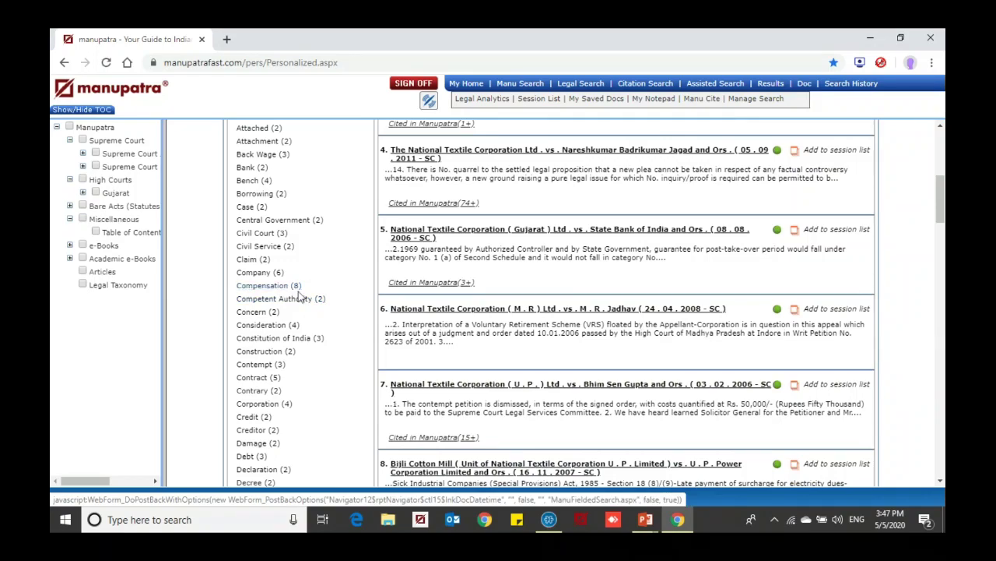
scroll(345, 304, up, 5)
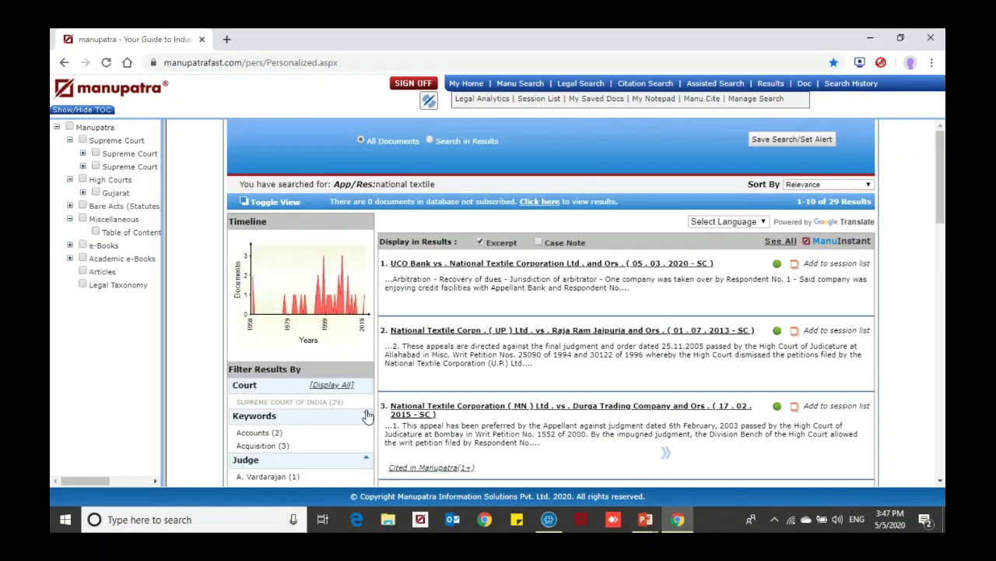
Display the results of all courts again and sort them by Cited (Most).
click(329, 391)
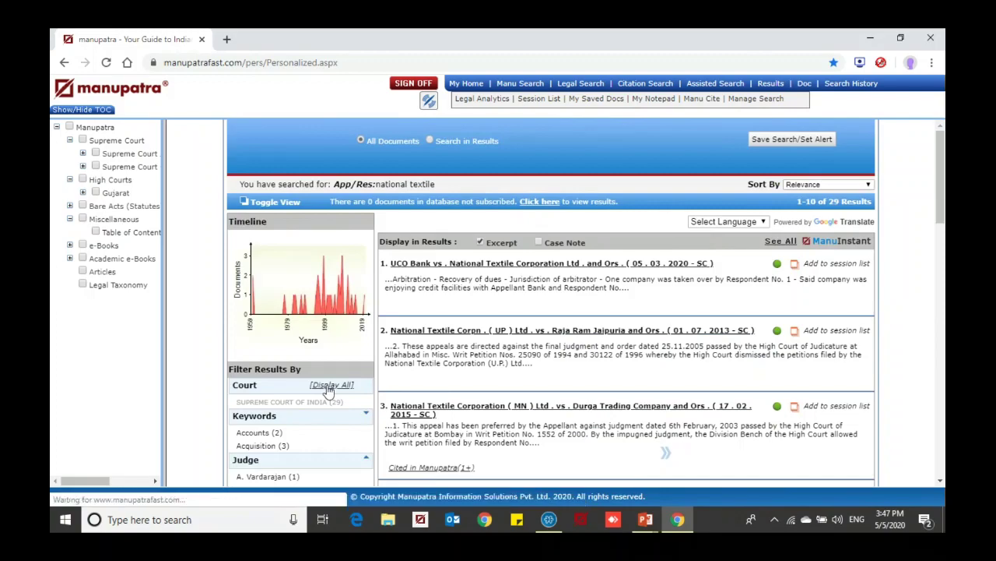
triple_click(773, 185)
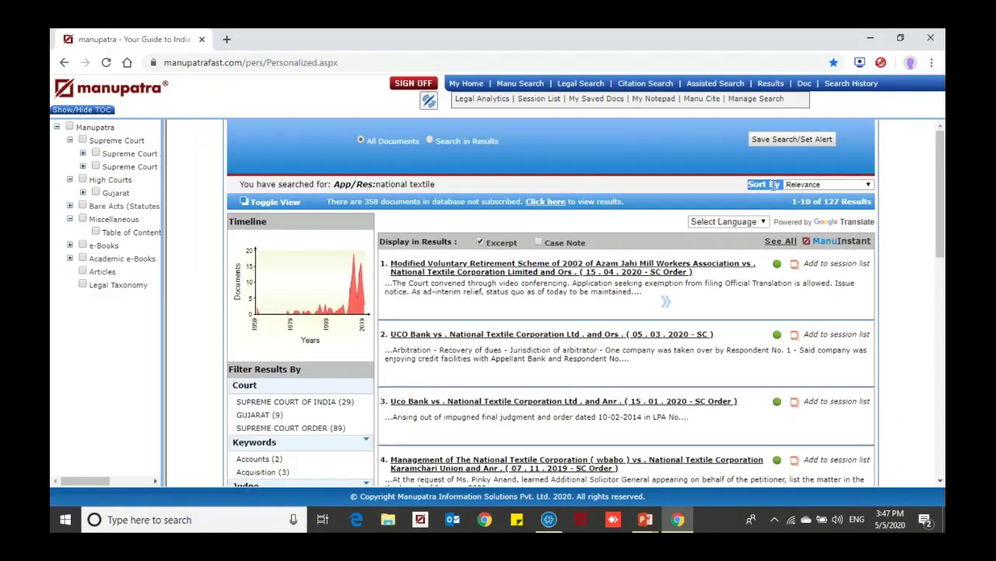
click(831, 187)
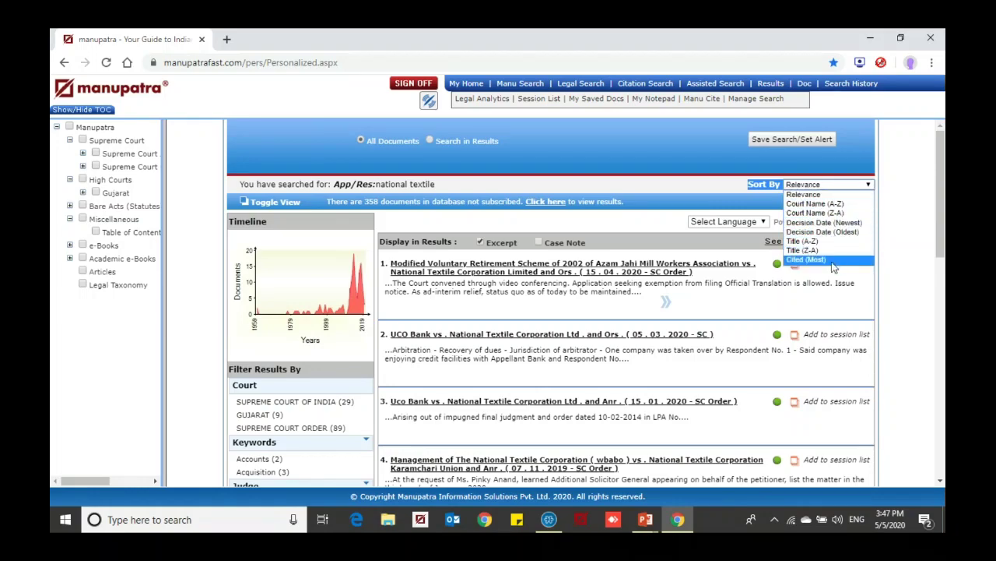
click(807, 259)
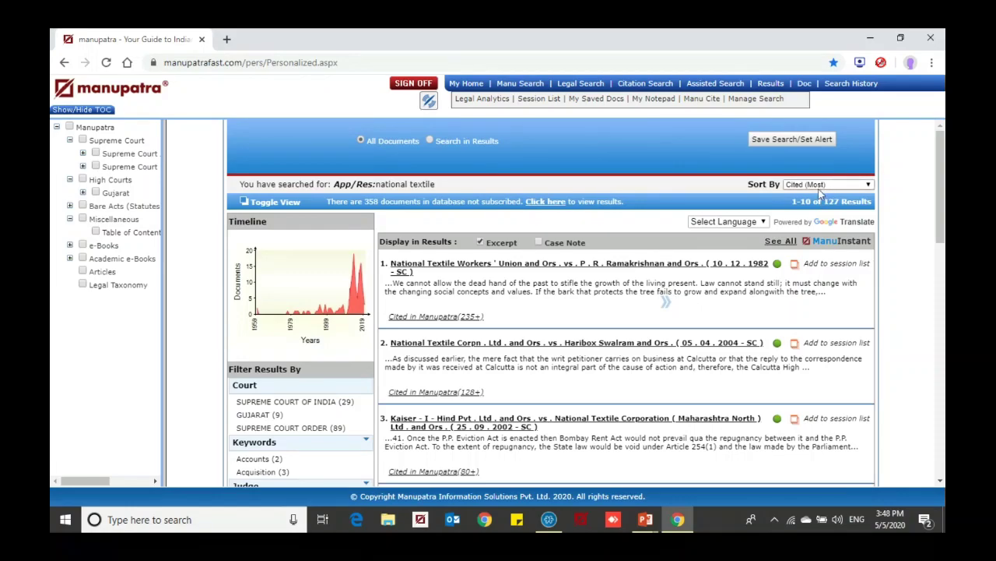
Open the judgment of the first result, the National Textile Workers' Union case of 10.12.1982, and maximize its window.
click(794, 267)
click(794, 267)
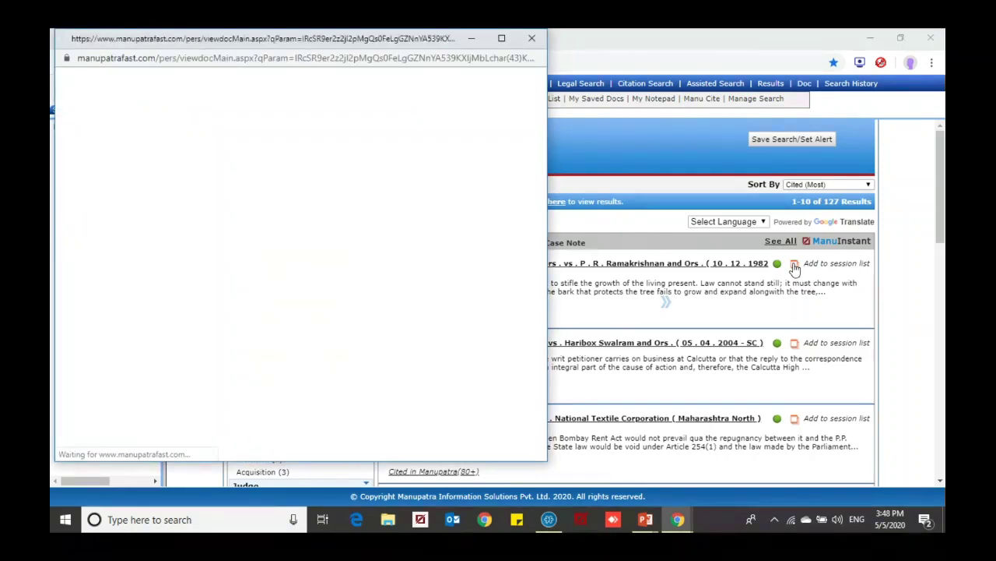
click(505, 41)
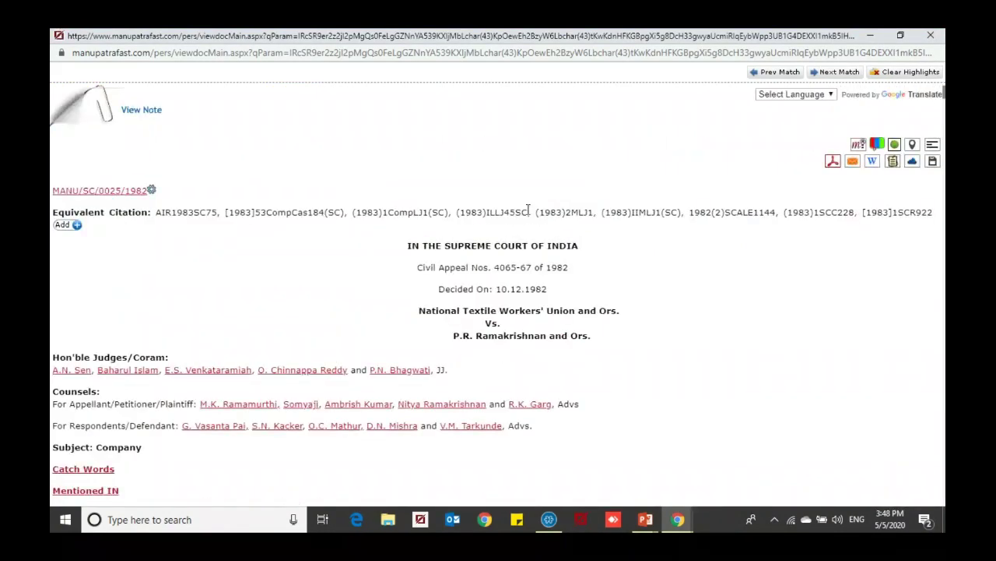
Translate the judgment into Gujarati, dismiss the translation disclaimer and look through the translated text.
click(815, 94)
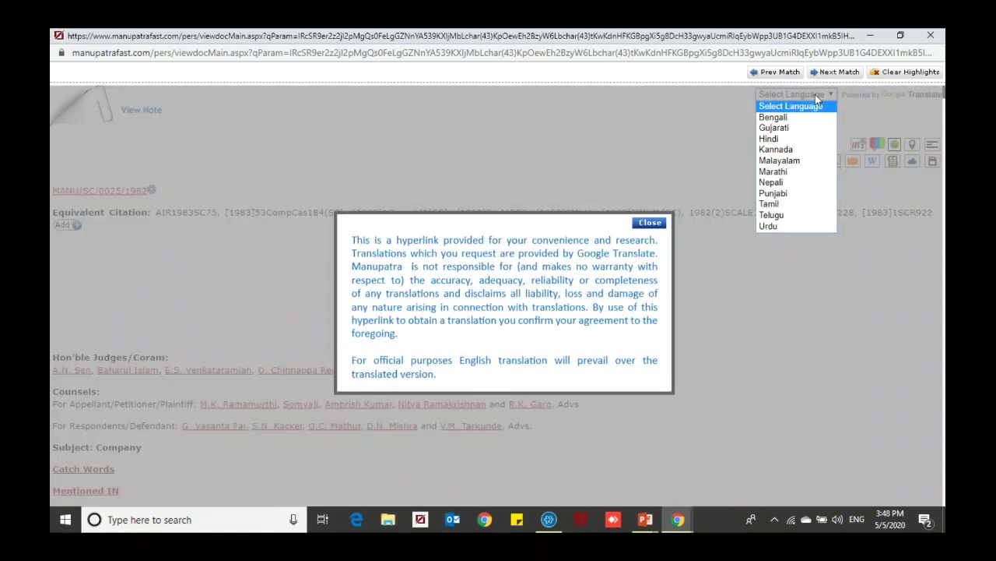
click(784, 128)
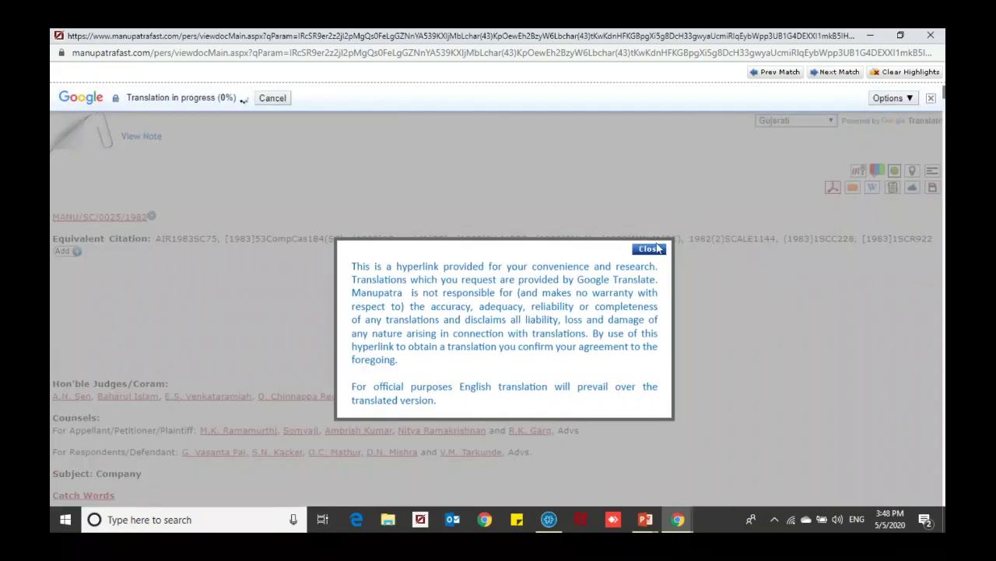
click(651, 250)
scroll(615, 340, down, 3)
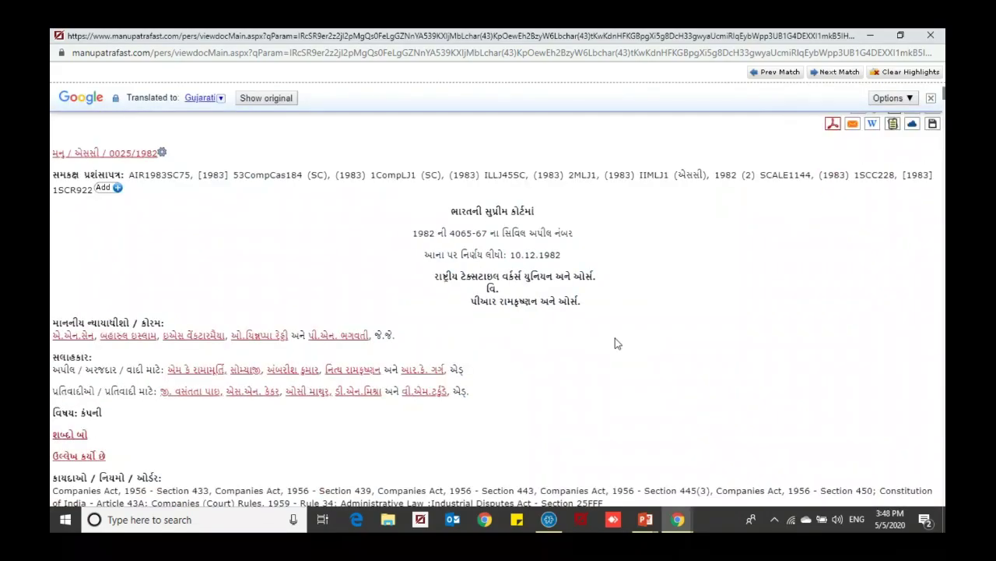
scroll(615, 338, down, 10)
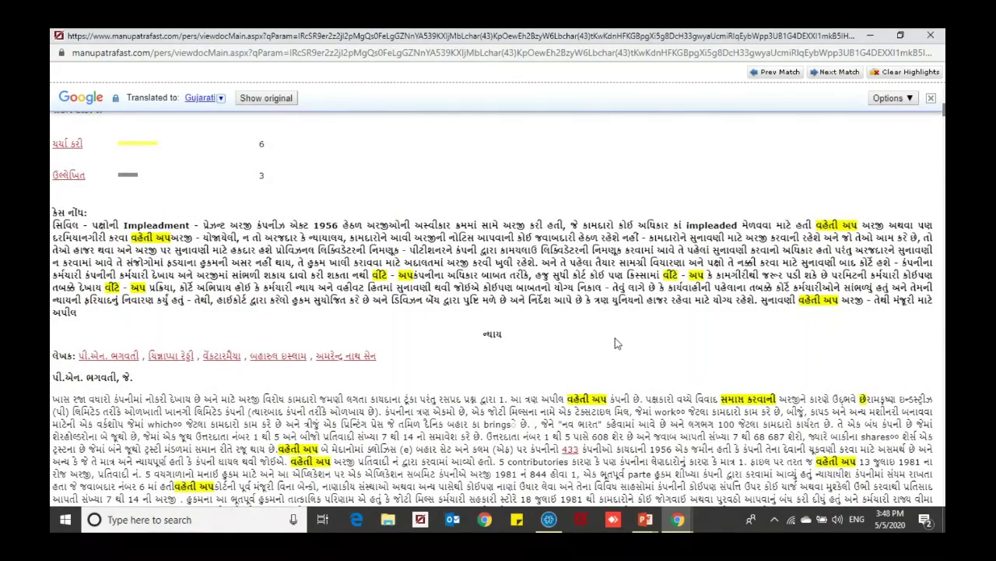
scroll(615, 344, up, 8)
scroll(615, 338, up, 1)
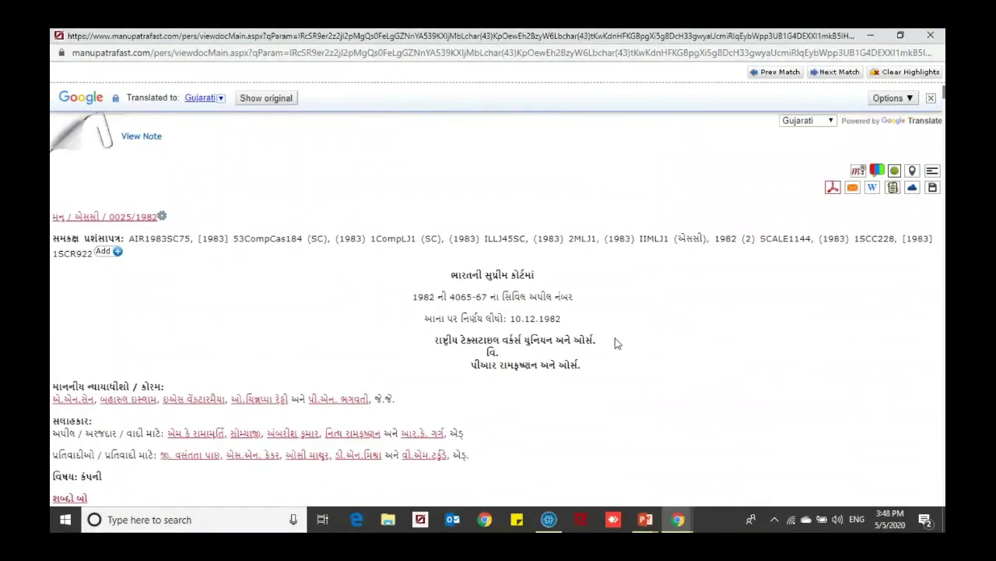
Switch the judgment's translation language back to English and dismiss the translation disclaimer.
click(813, 125)
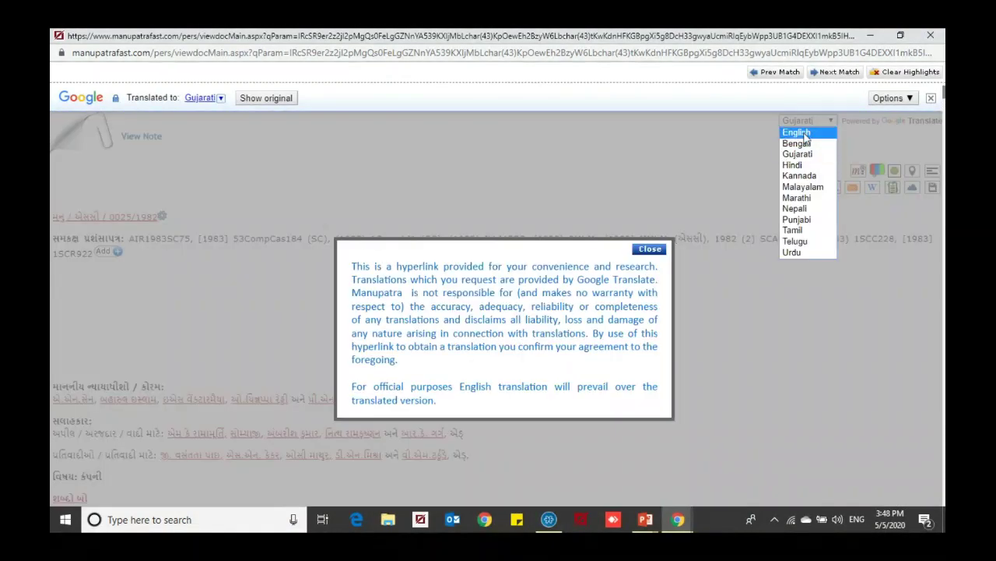
click(804, 132)
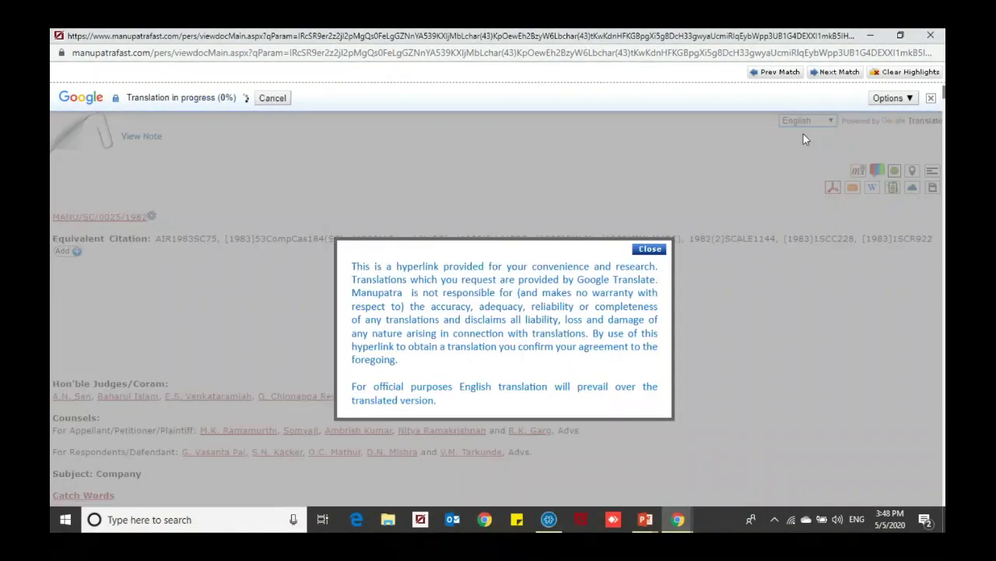
click(651, 253)
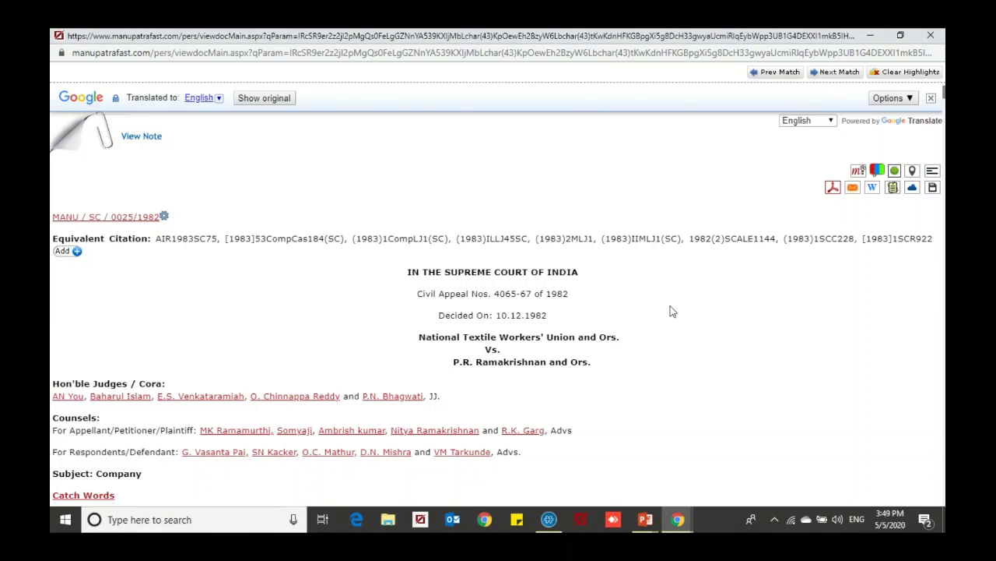
double_click(557, 295)
Open the list of court and tribunal cases citing the judgment, expand the first case's extract and close the list.
click(877, 172)
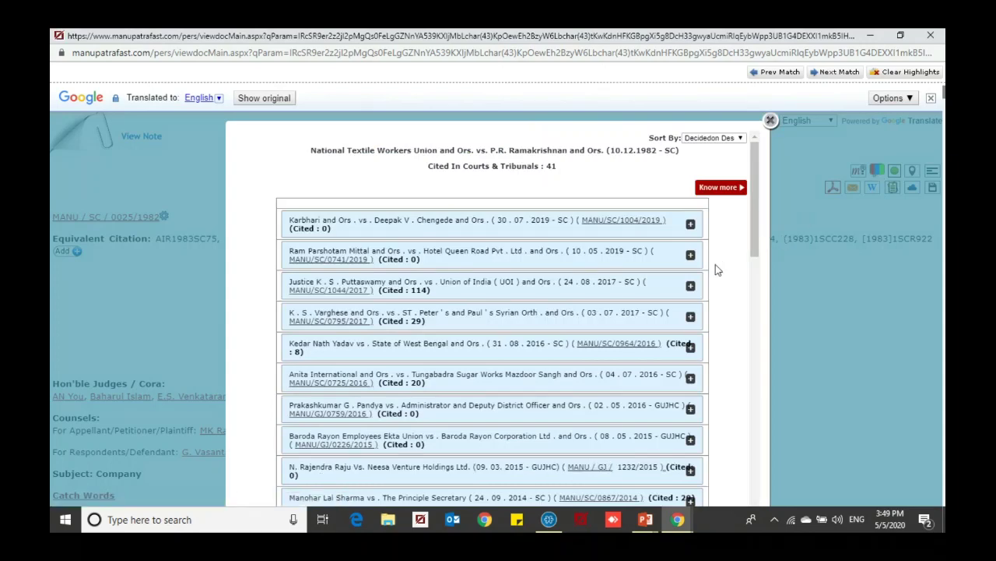
scroll(714, 270, down, 3)
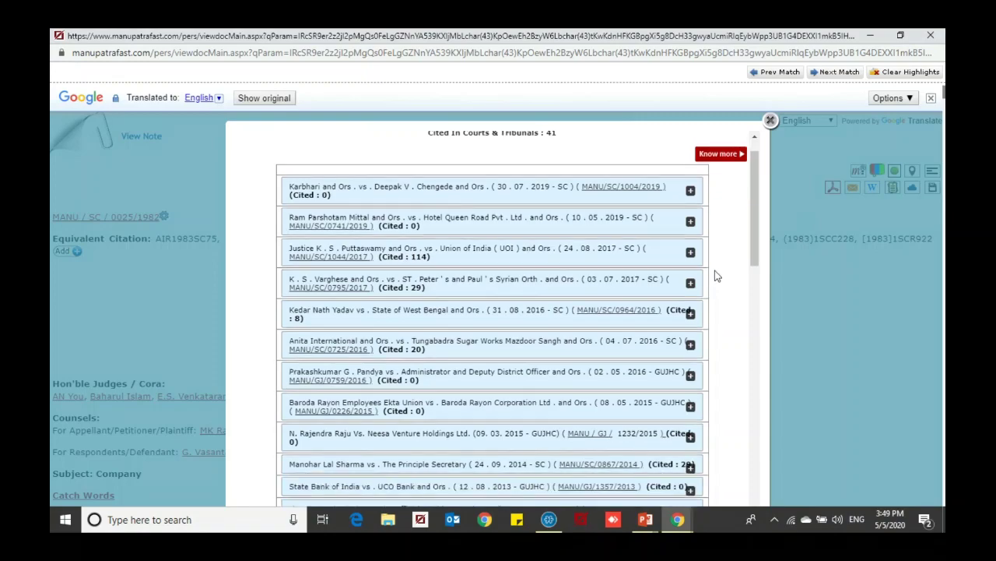
scroll(714, 270, up, 3)
click(690, 225)
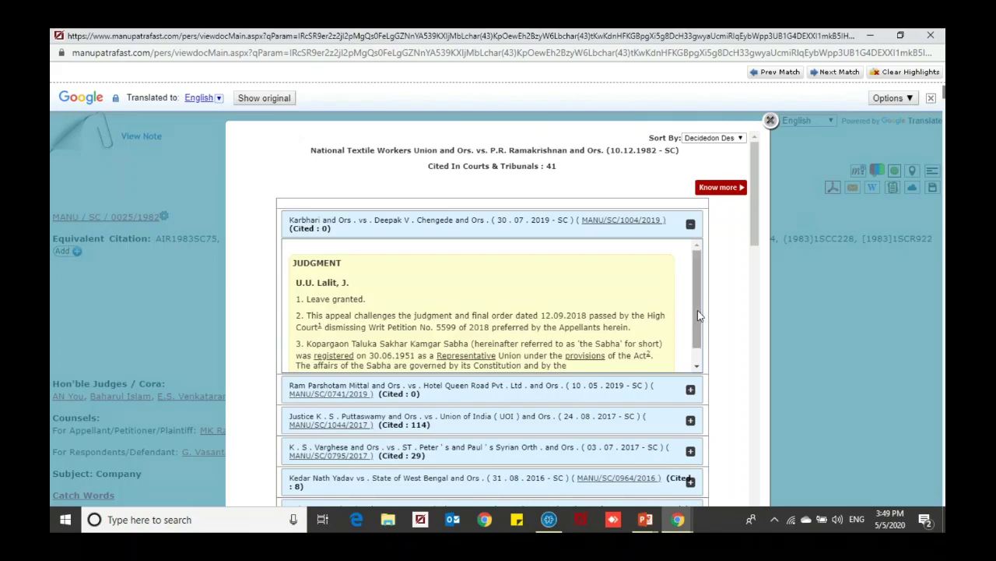
click(770, 122)
Reopen the list of citing cases, read the extracts of the first three cases, and close the list and the translation bar.
click(875, 171)
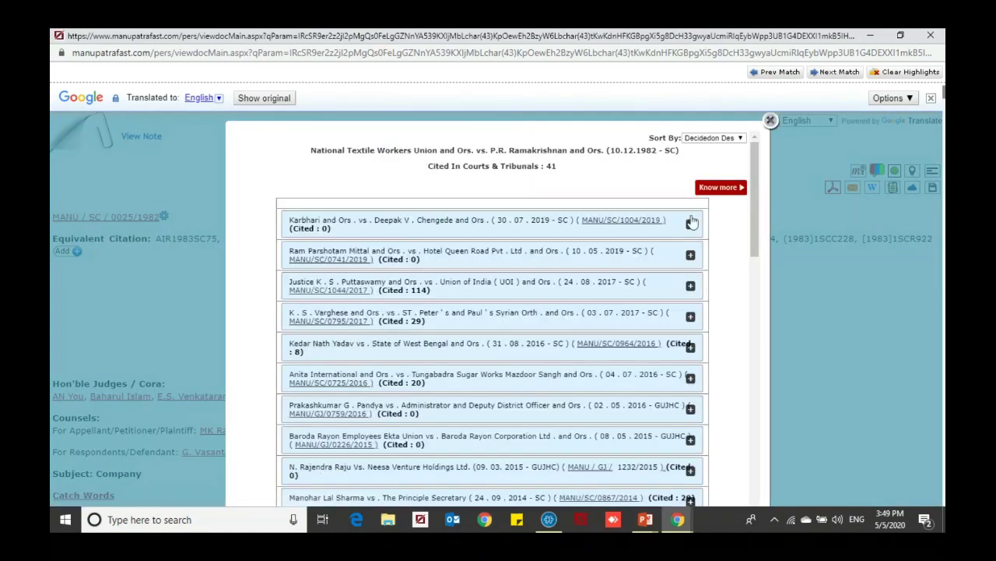
click(691, 225)
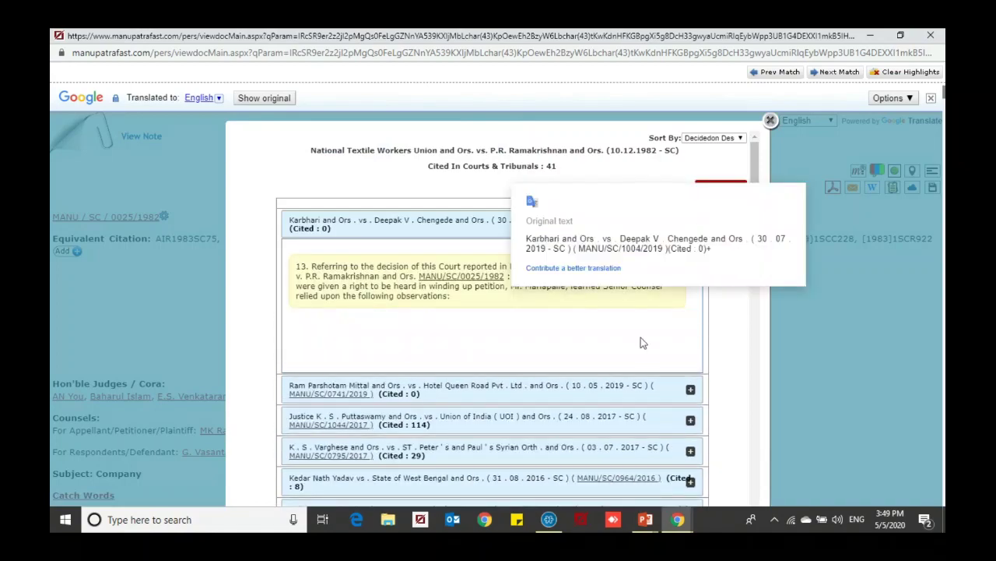
click(691, 389)
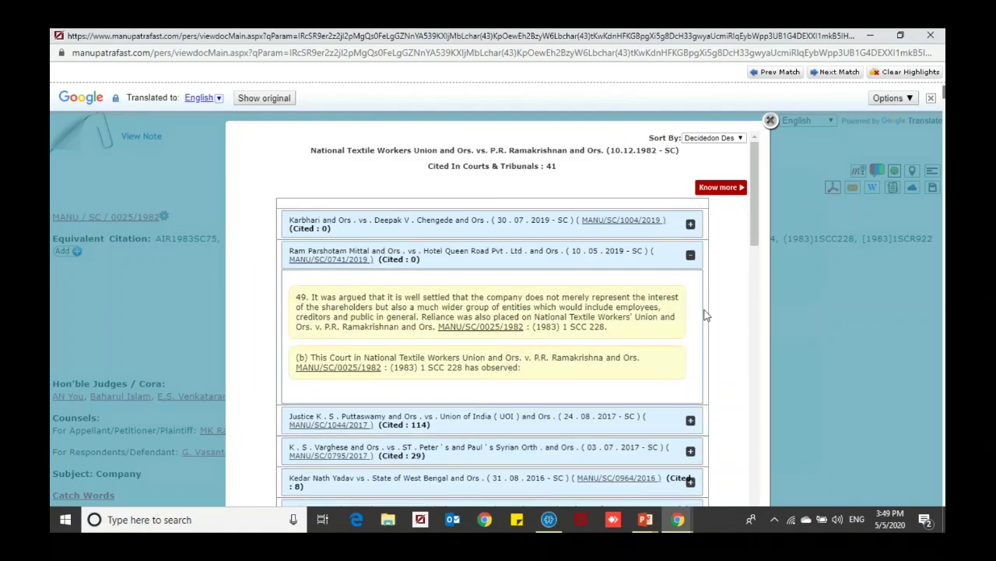
click(690, 422)
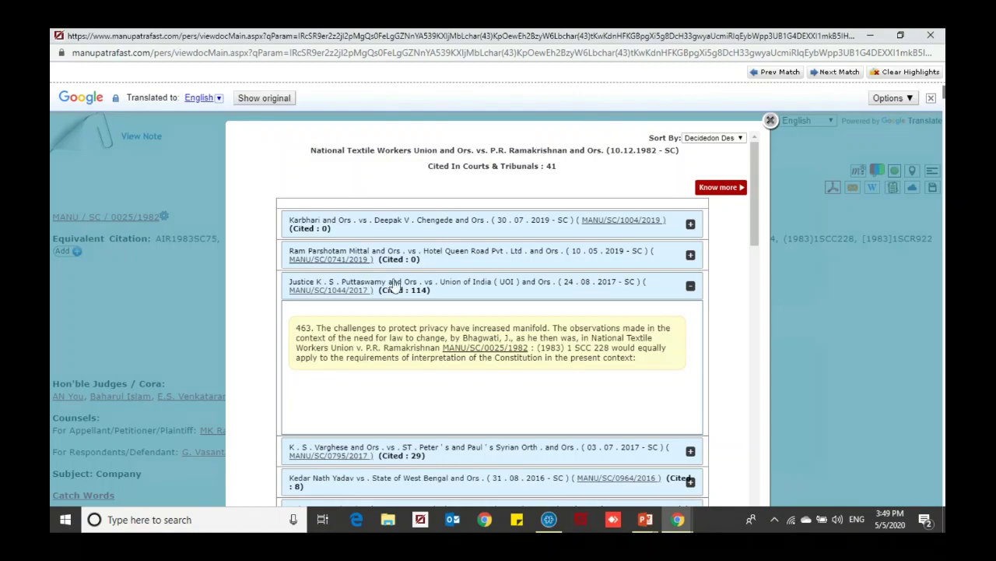
mouse_move(339, 294)
click(931, 97)
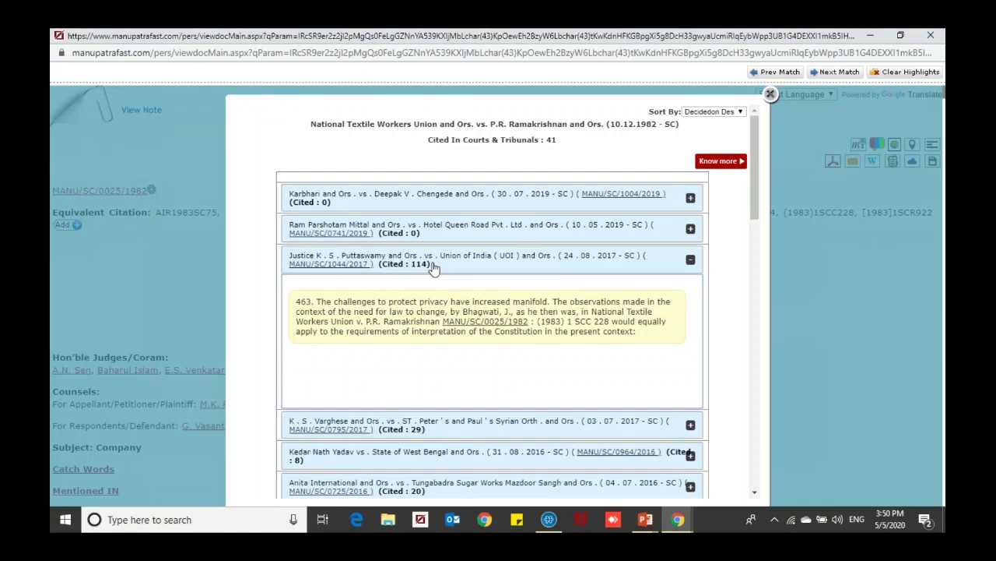
click(771, 94)
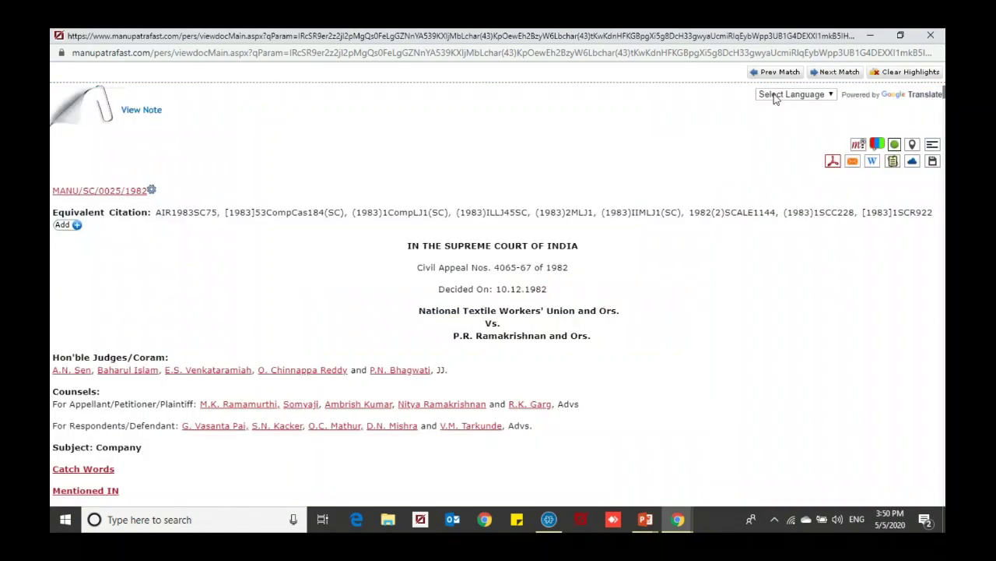
View the judgment's Equivalent Citations page and return, and open the summary of its treatment in other cases.
click(132, 194)
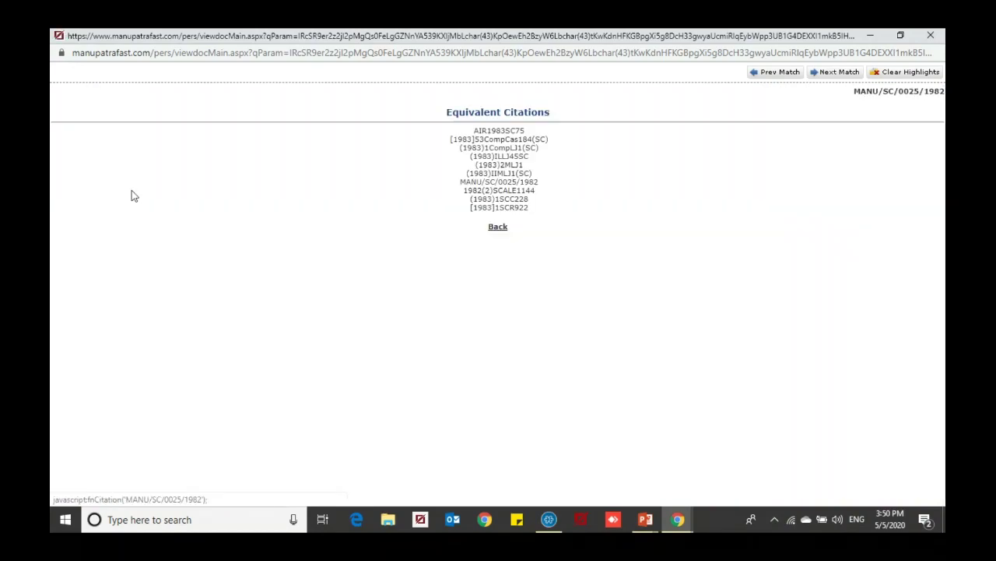
click(498, 229)
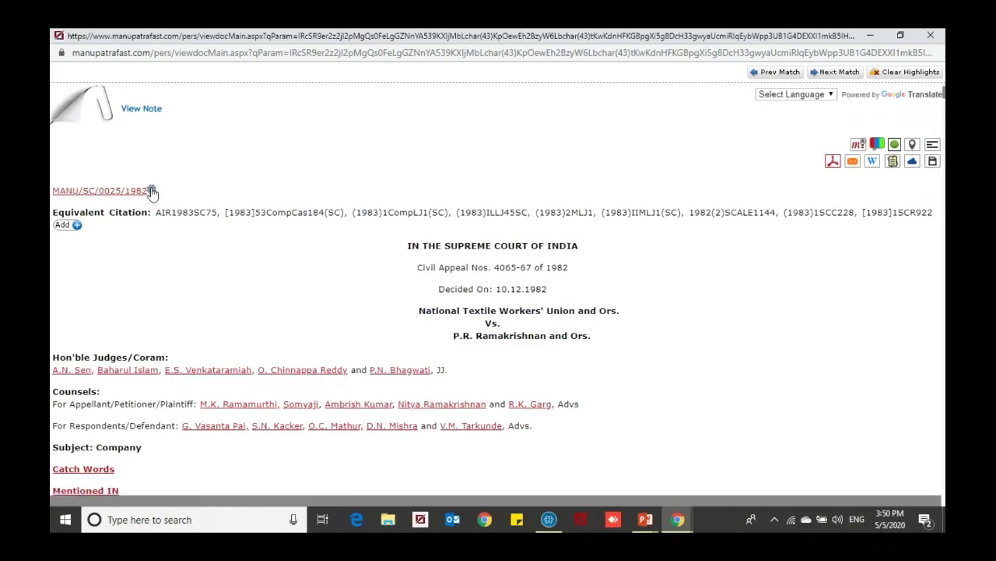
click(153, 192)
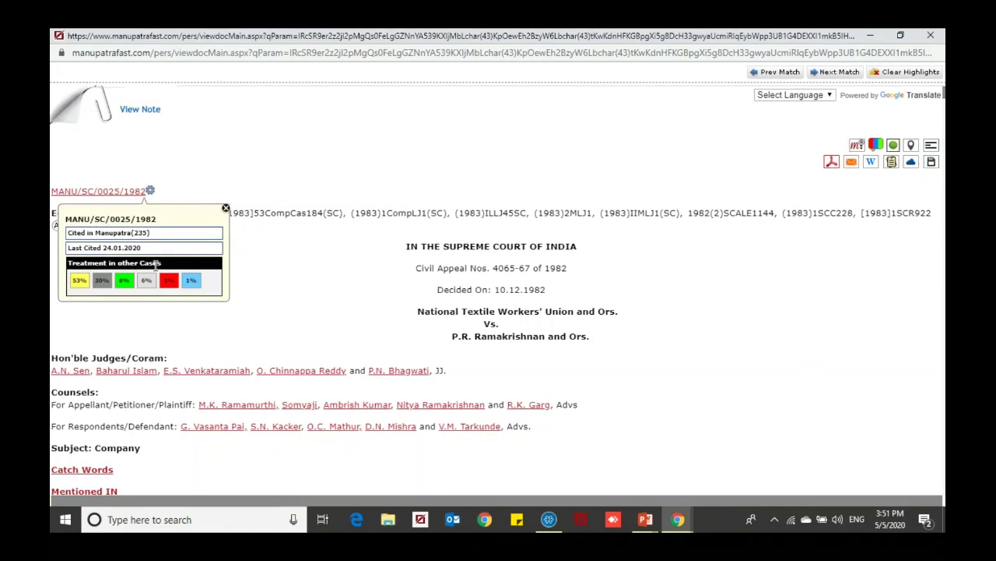
triple_click(141, 233)
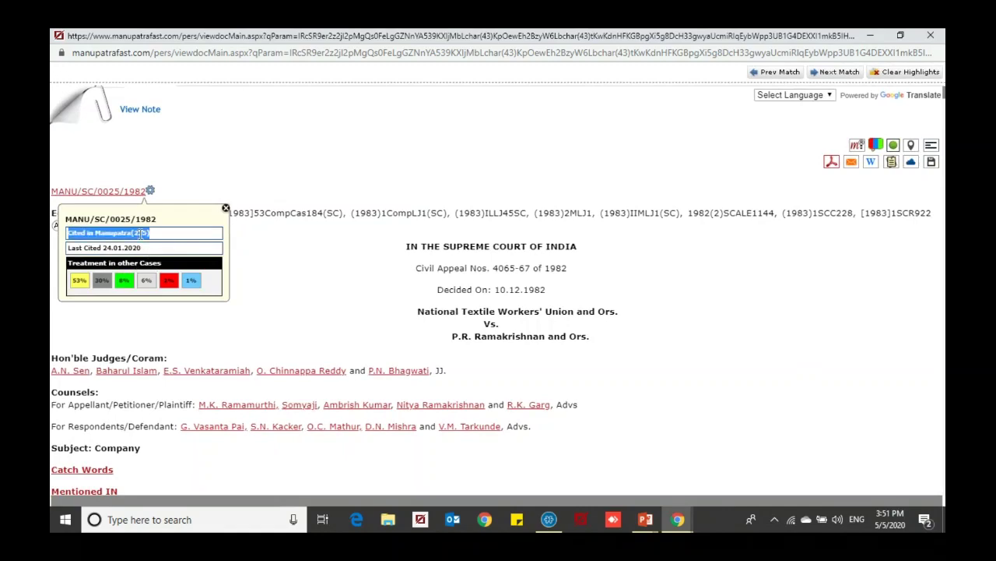
click(141, 233)
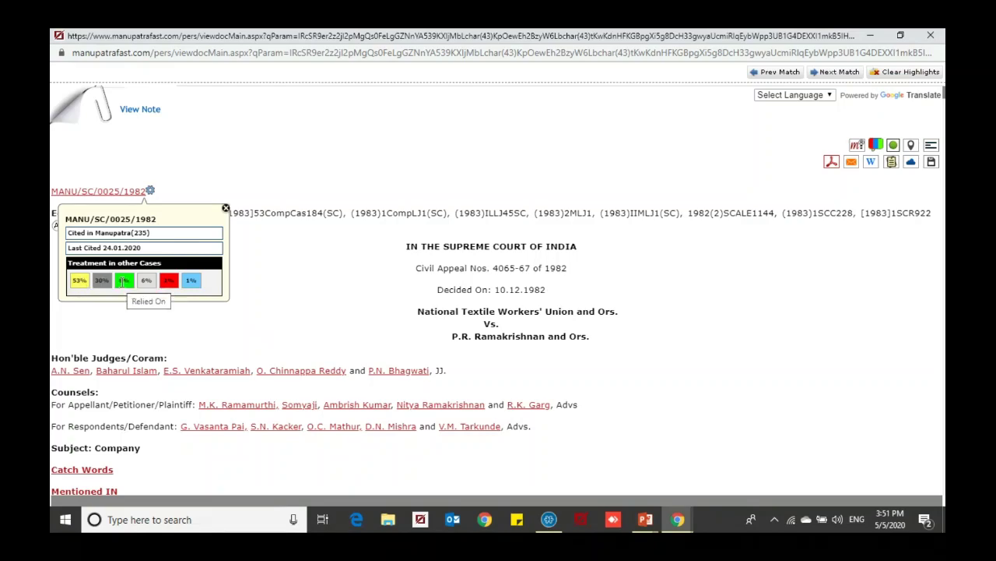
Open the judgment's Interactive Timeline in a separate window and maximize that window.
click(894, 147)
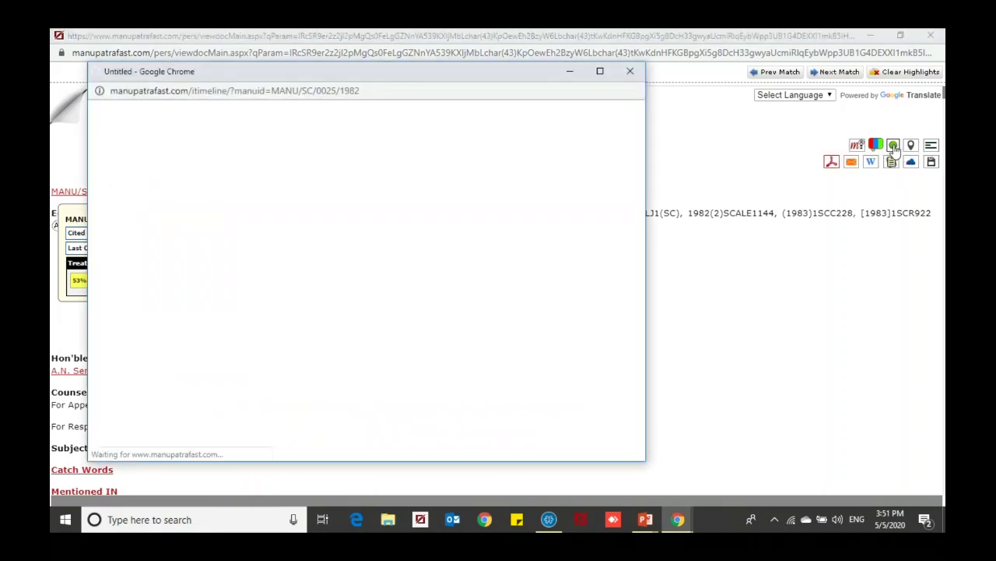
click(601, 71)
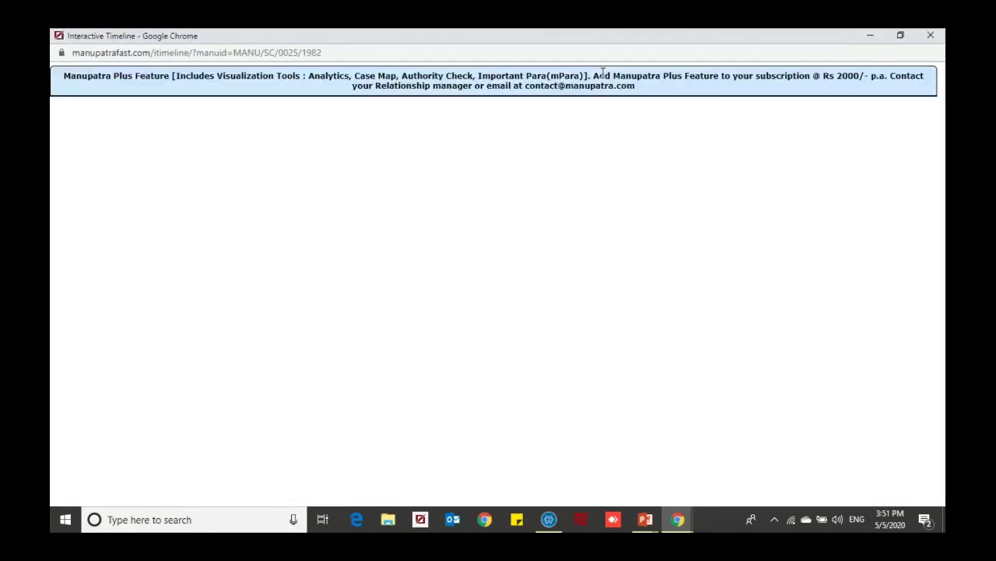
Close the Interactive Timeline window and look over the judgment's header details, from the parties to the citing reference.
click(938, 37)
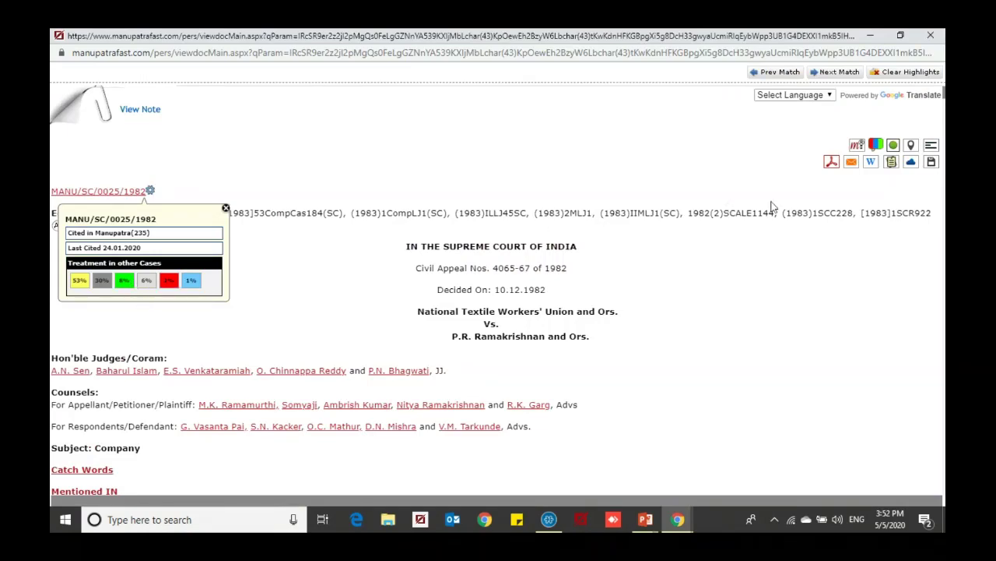
scroll(773, 207, down, 3)
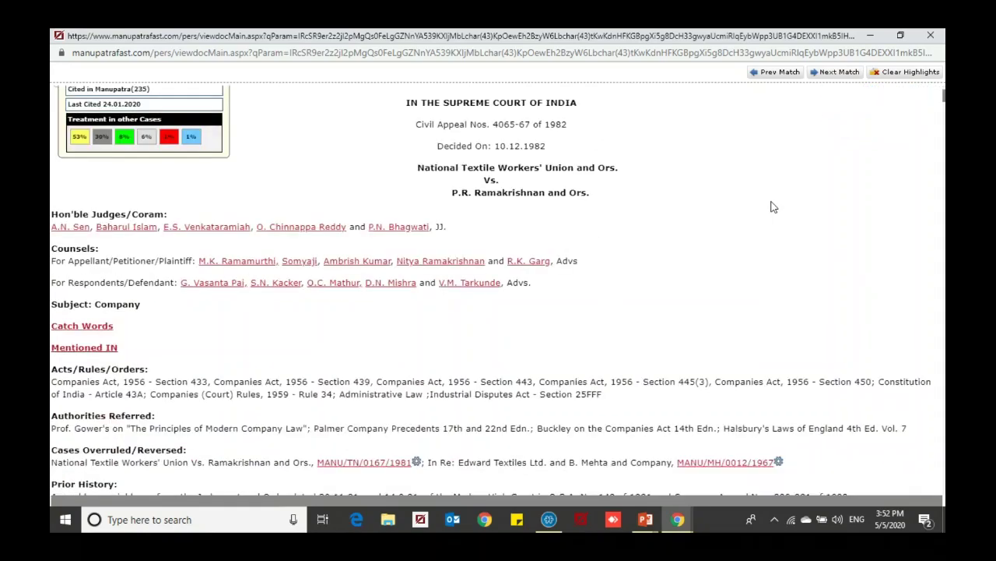
scroll(773, 206, down, 1)
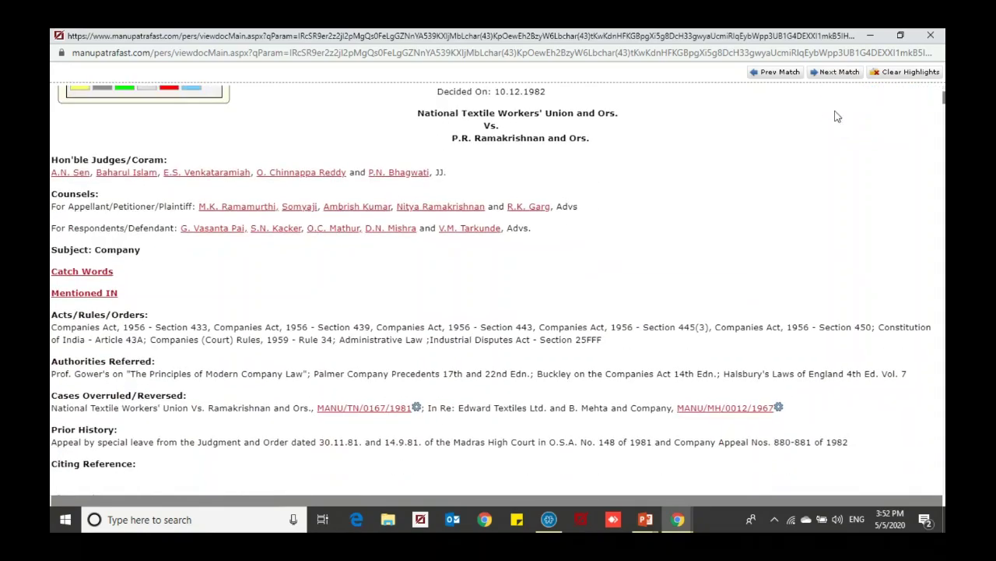
scroll(790, 239, up, 4)
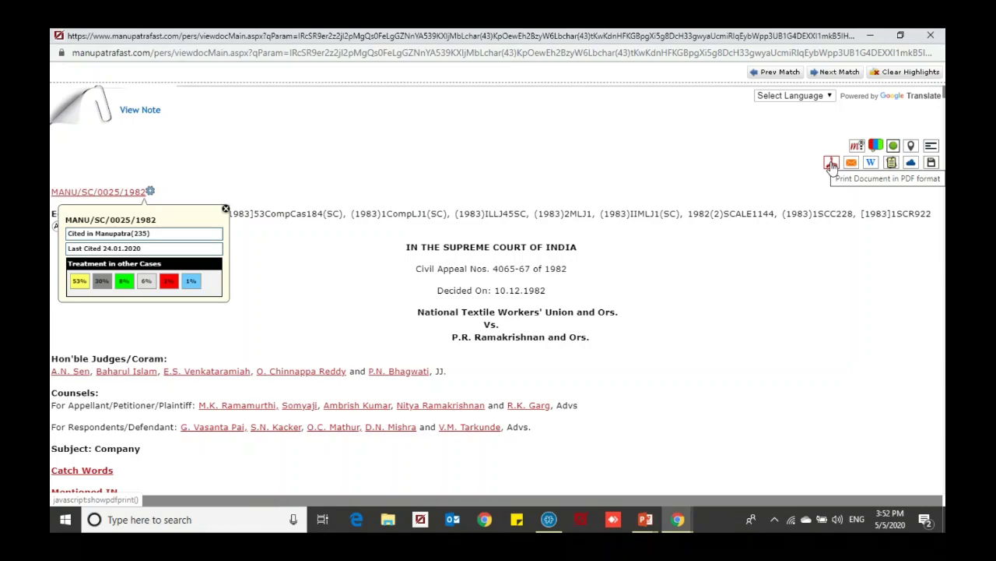
Open the judgment's Sticky Note panel, view the sticky note summary and close the summary.
click(893, 164)
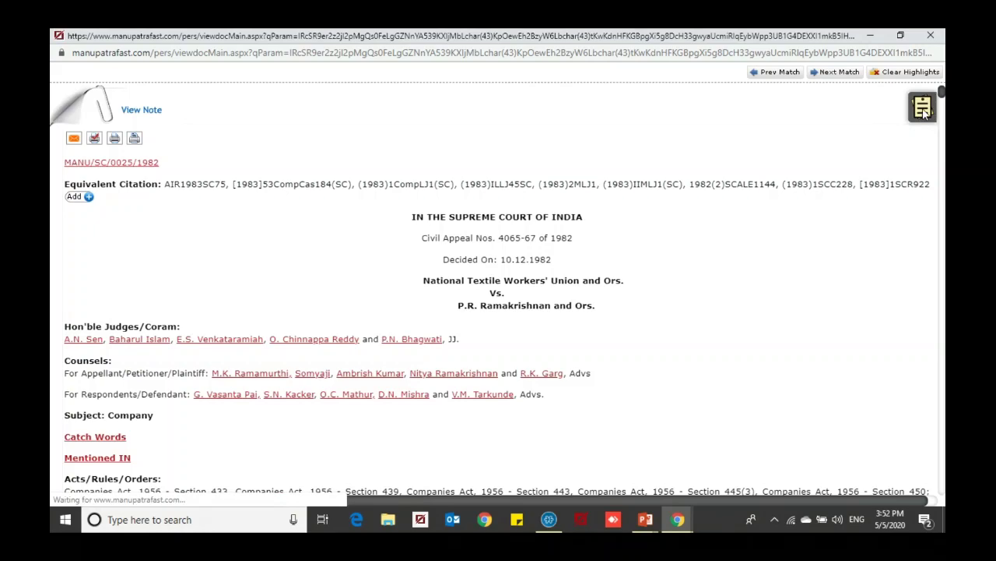
click(923, 114)
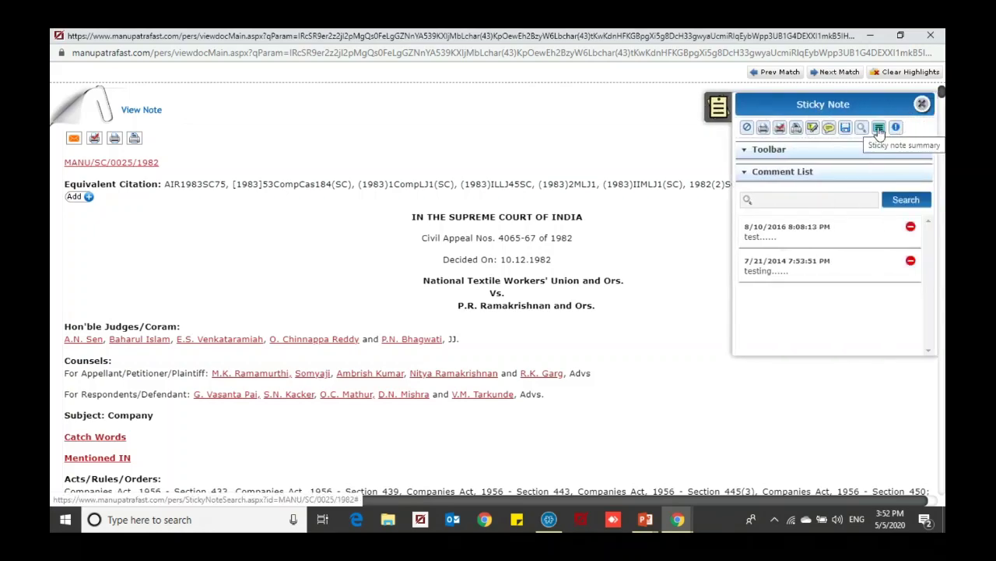
click(879, 129)
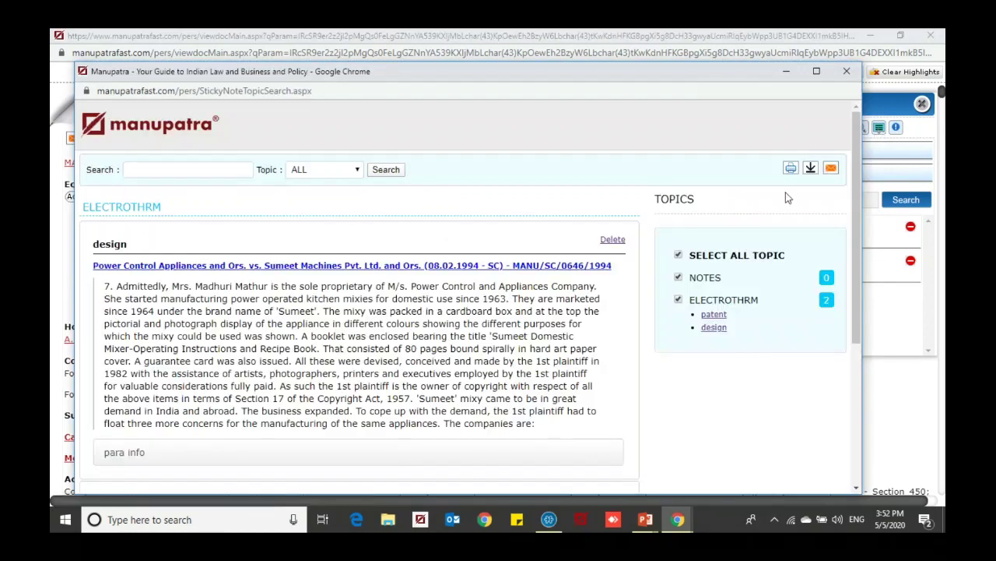
click(847, 73)
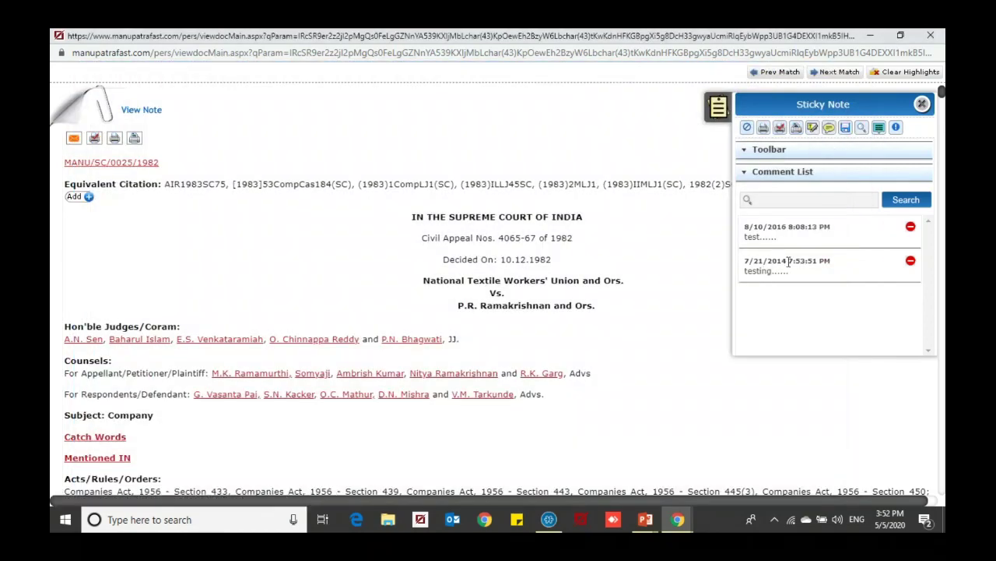
Look over the judgment's highlighted paragraphs, reopen the sticky note summary and limit it to the ELECTROTHRM topic.
scroll(676, 377, down, 15)
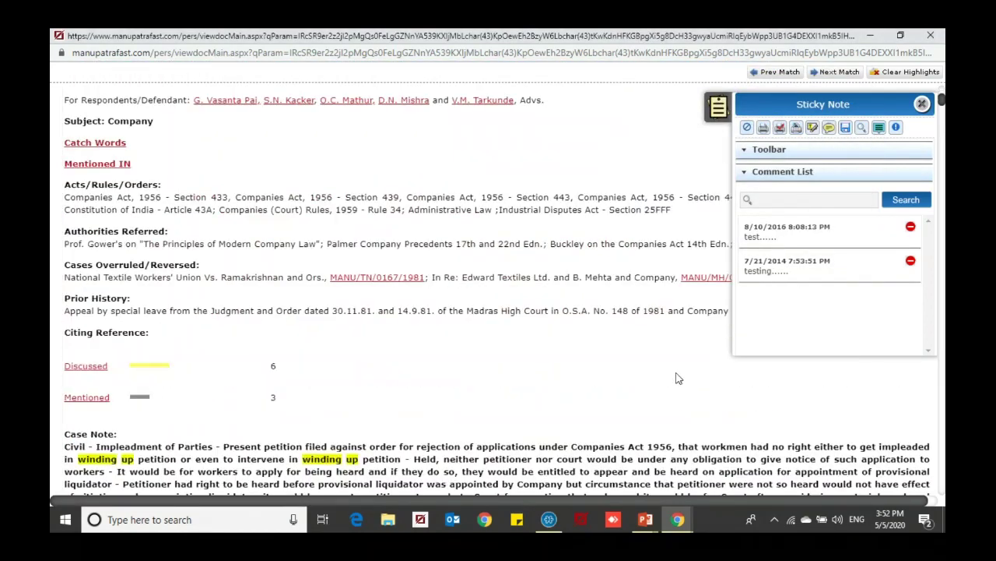
scroll(676, 377, down, 10)
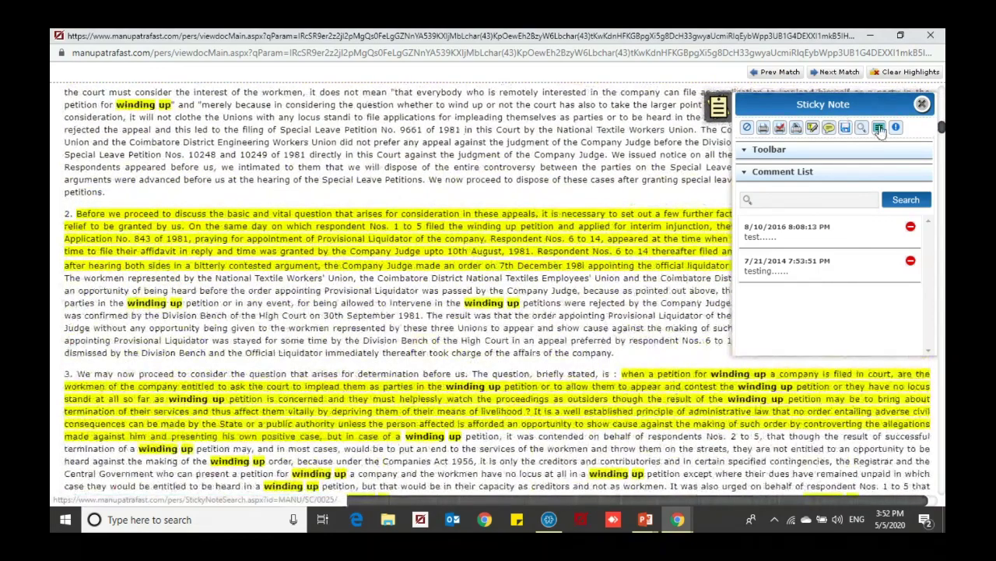
click(879, 127)
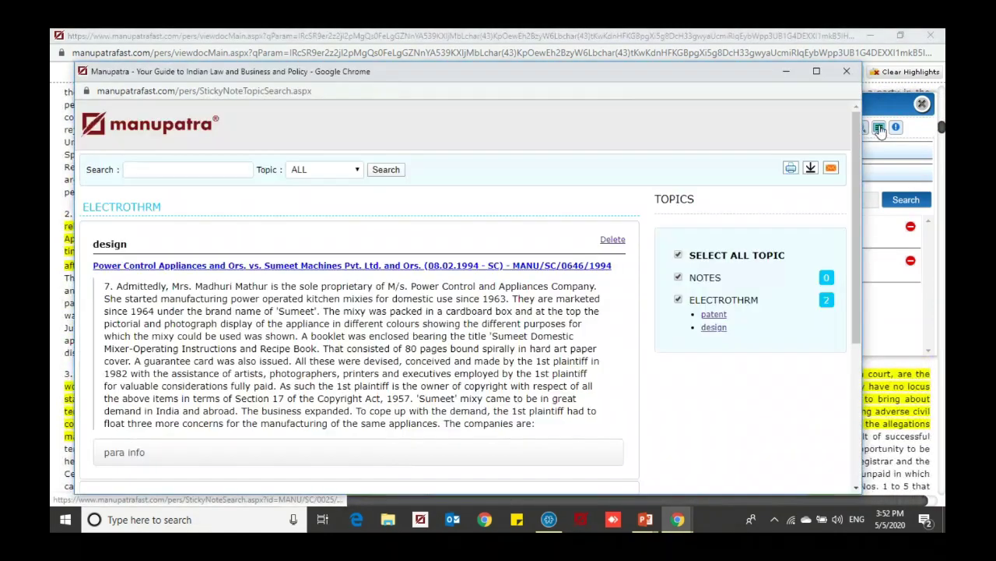
click(678, 255)
click(685, 300)
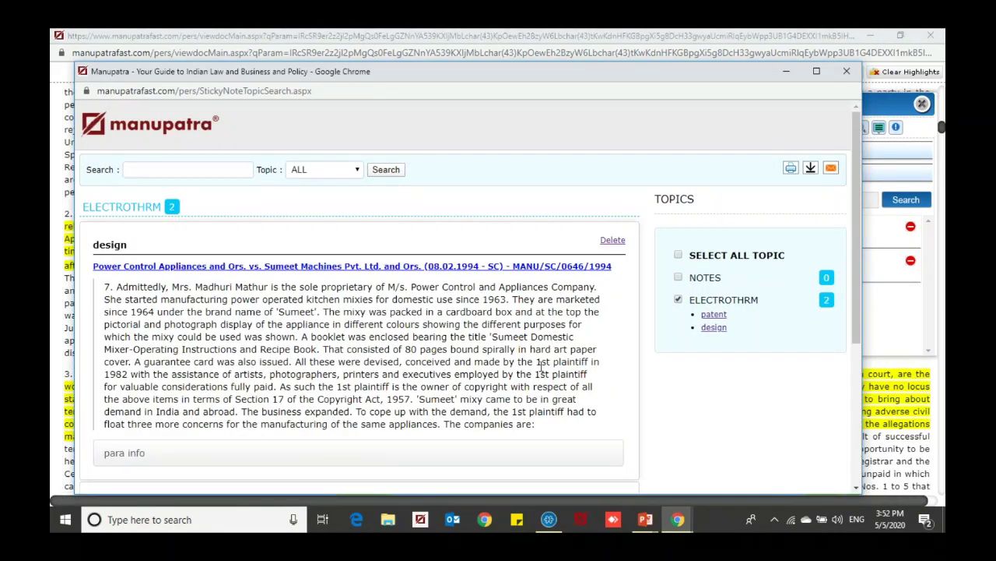
Read the design and patent notes in the sticky note summary and close the summary.
scroll(542, 367, down, 1)
scroll(542, 367, down, 2)
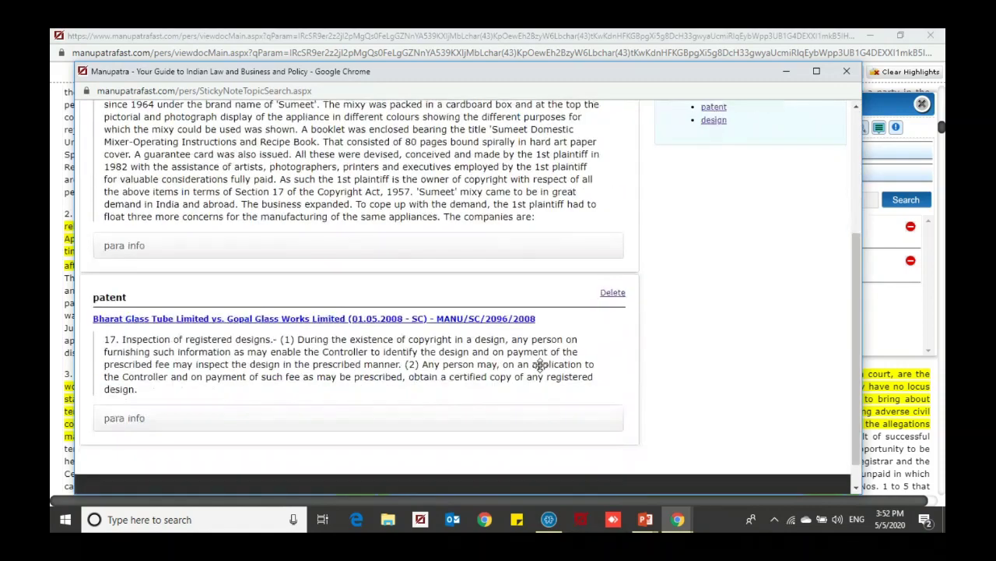
scroll(542, 368, up, 3)
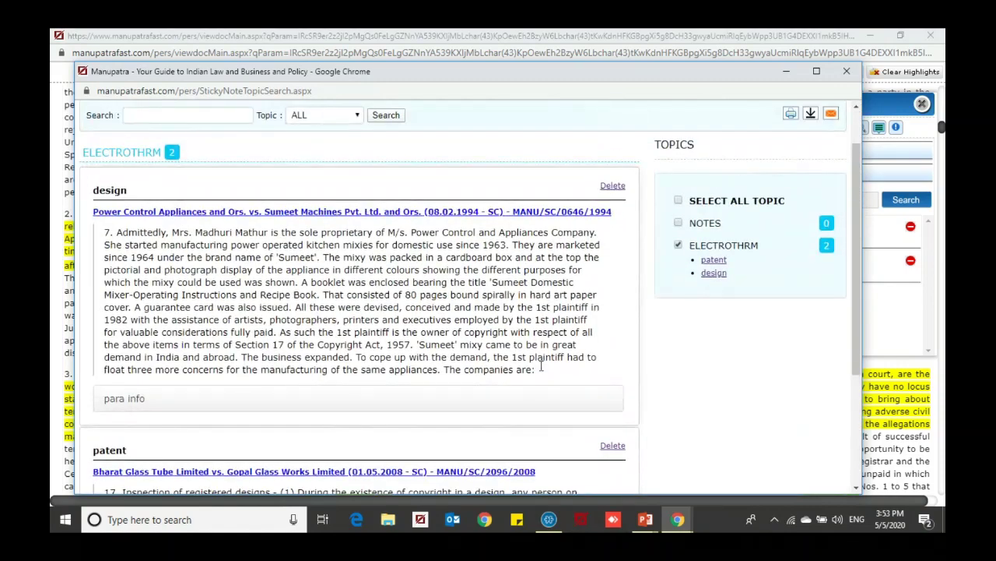
middle_click(541, 366)
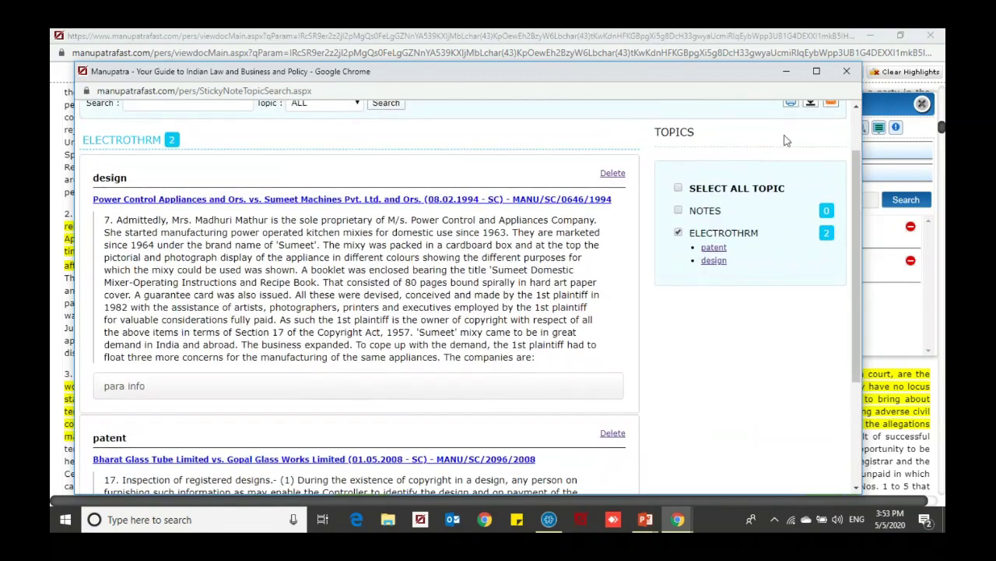
click(846, 71)
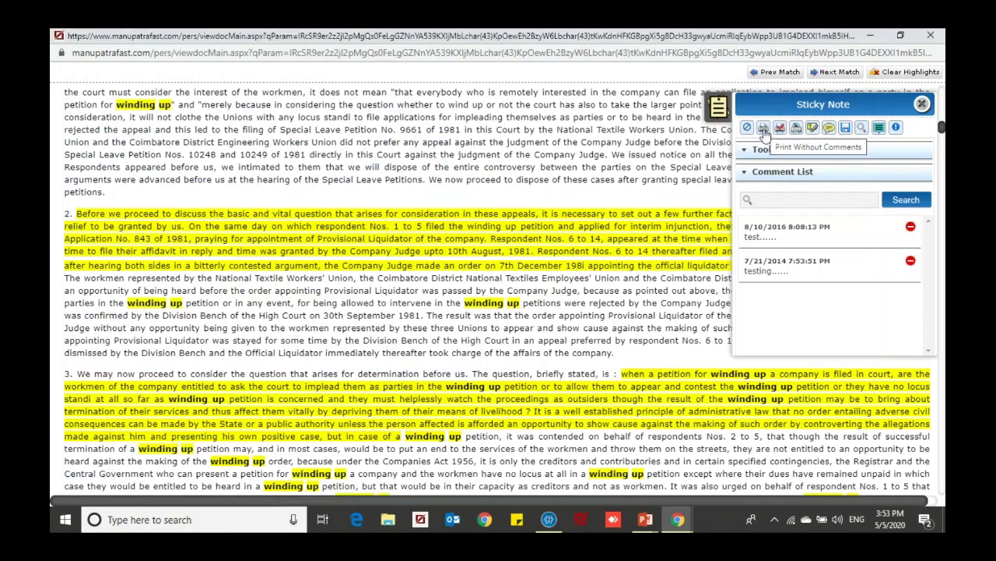
Preview the judgment's print without comments, including the additional print settings, and close the preview and the Sticky Note panel.
click(764, 128)
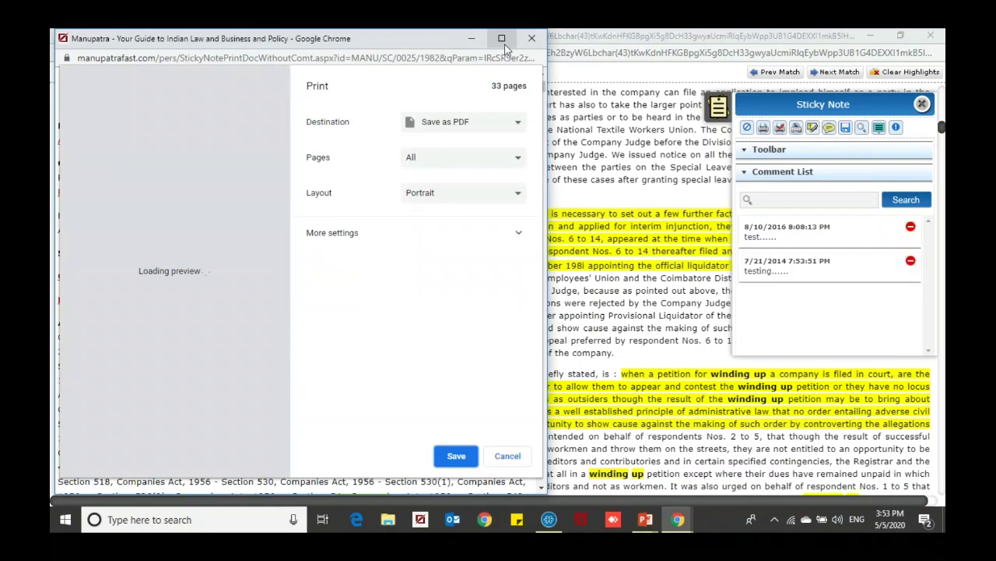
click(517, 233)
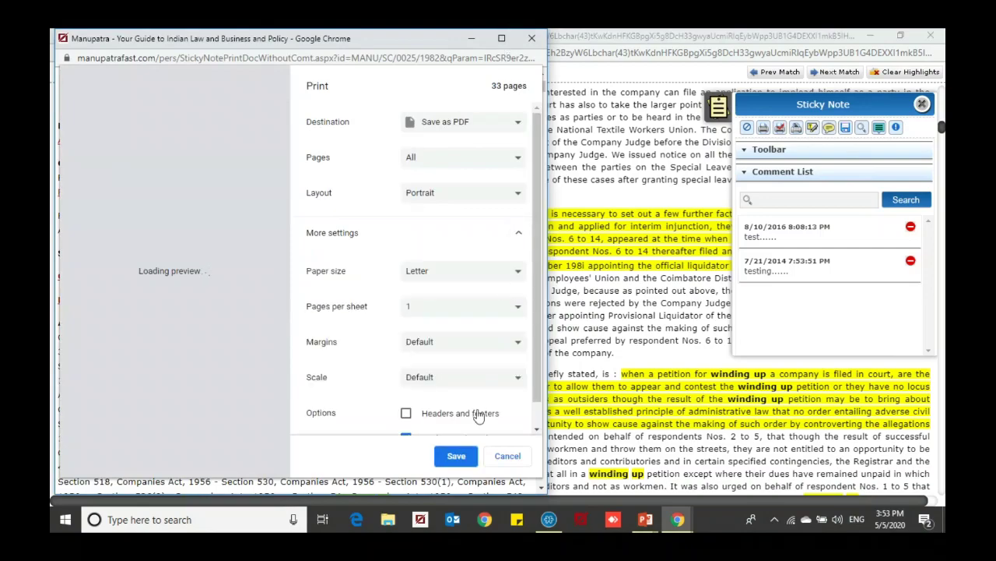
scroll(479, 416, down, 1)
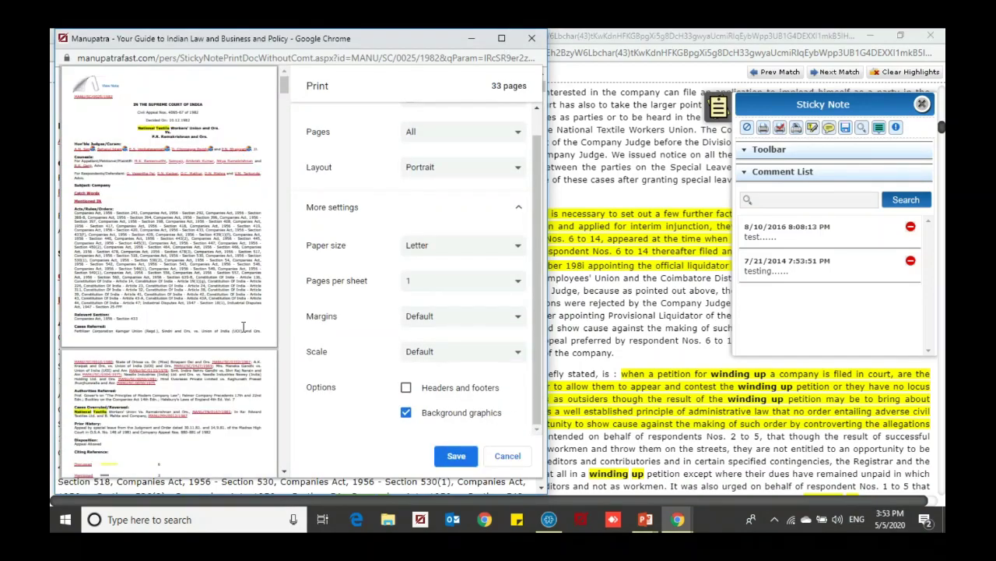
scroll(243, 327, down, 10)
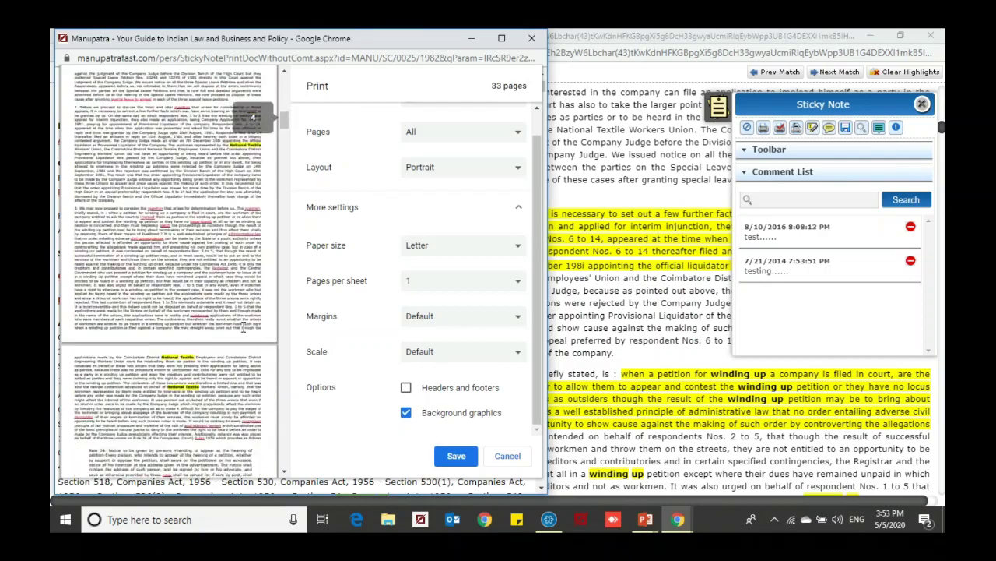
scroll(243, 327, down, 15)
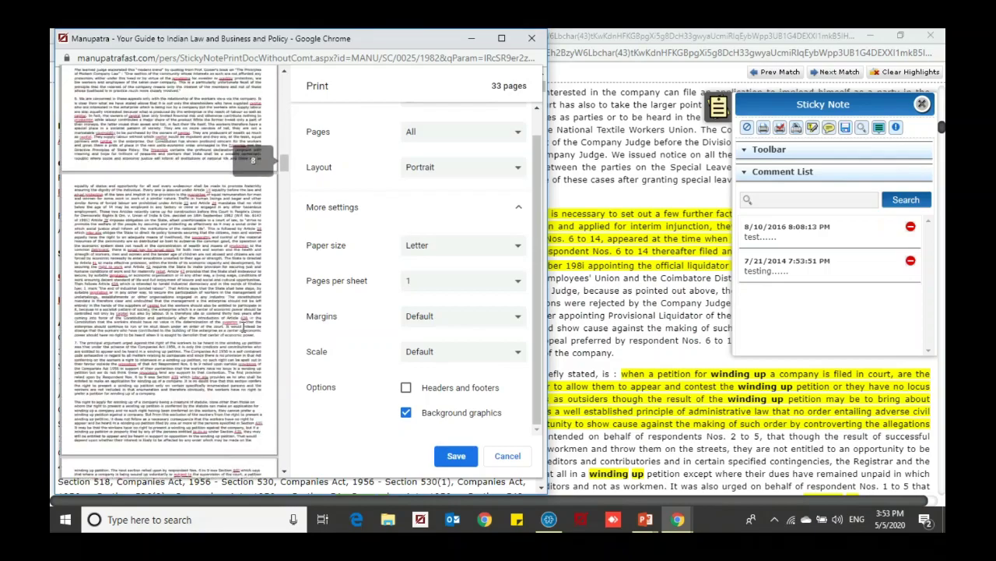
scroll(243, 327, down, 15)
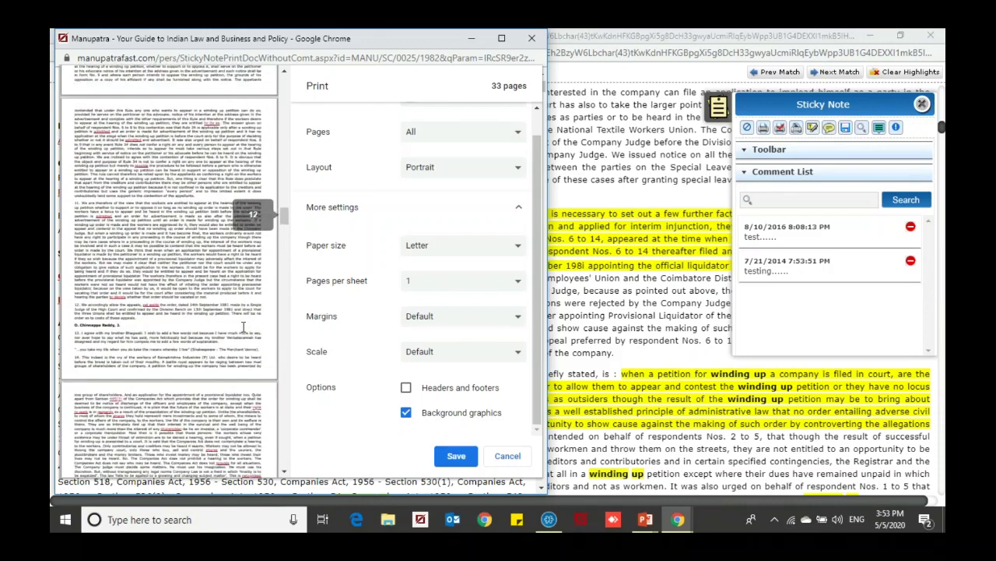
scroll(244, 327, down, 20)
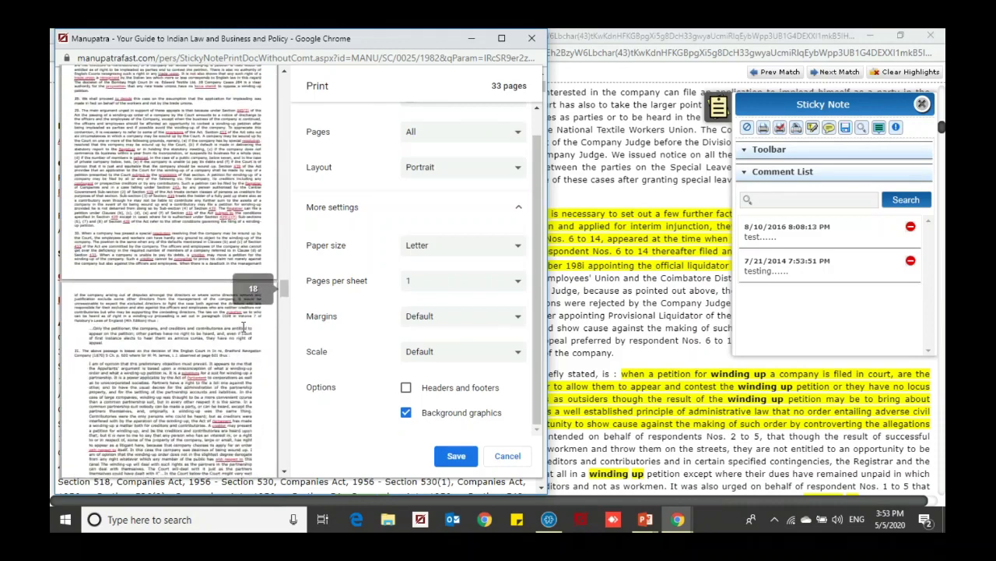
scroll(244, 327, down, 3)
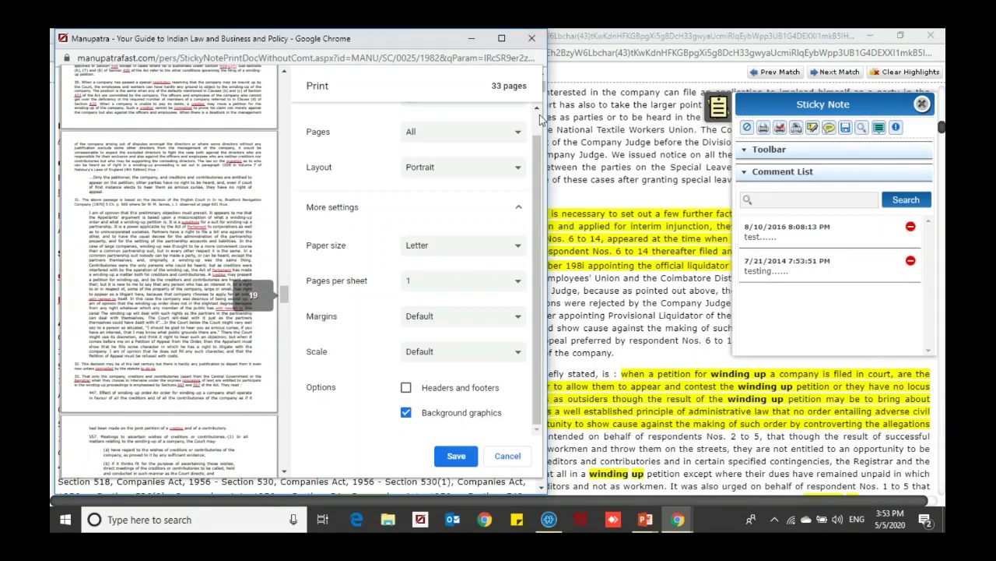
click(533, 41)
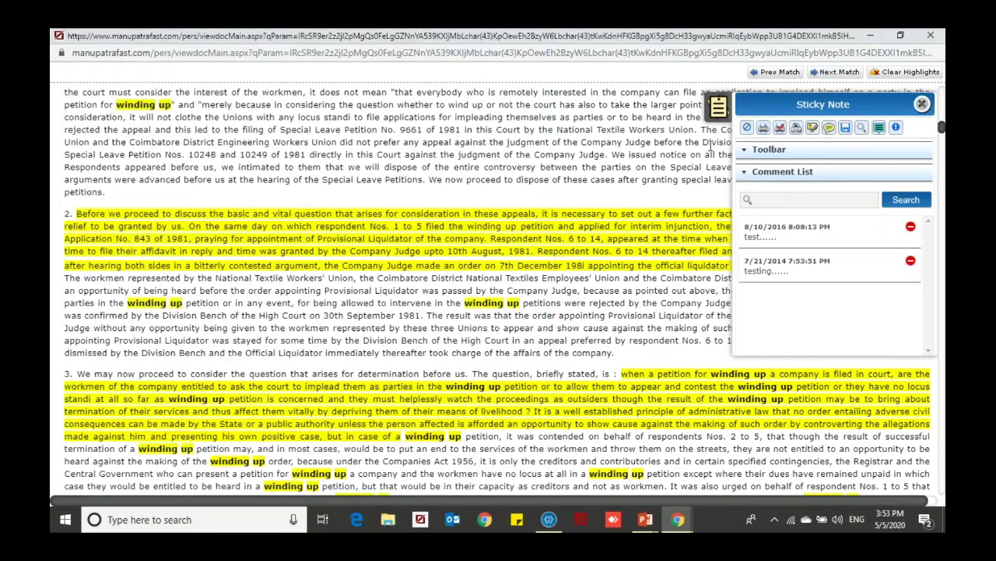
click(922, 106)
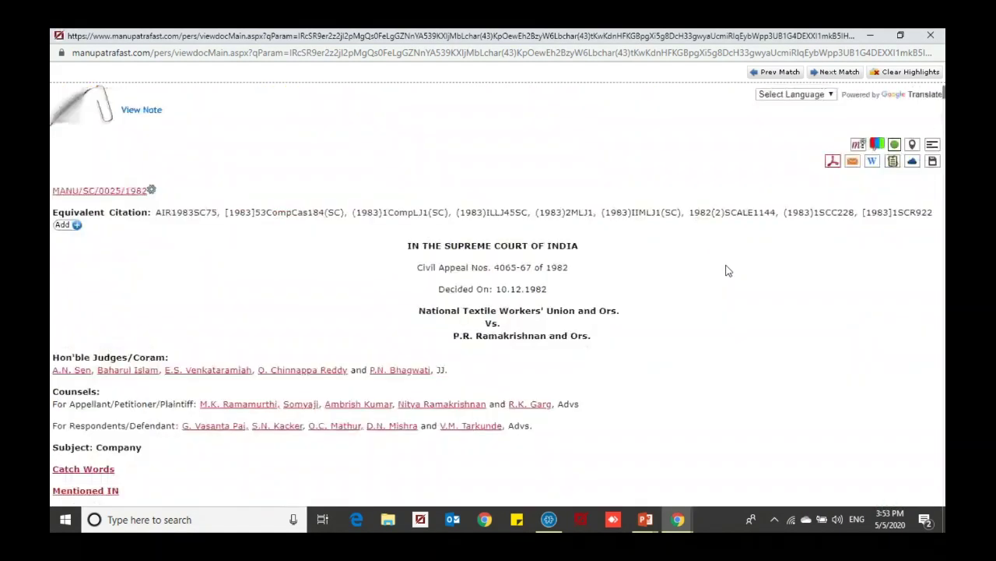
Start saving the judgment to a new folder named Company with the optional password cleared, and close the window without creating the folder.
click(932, 162)
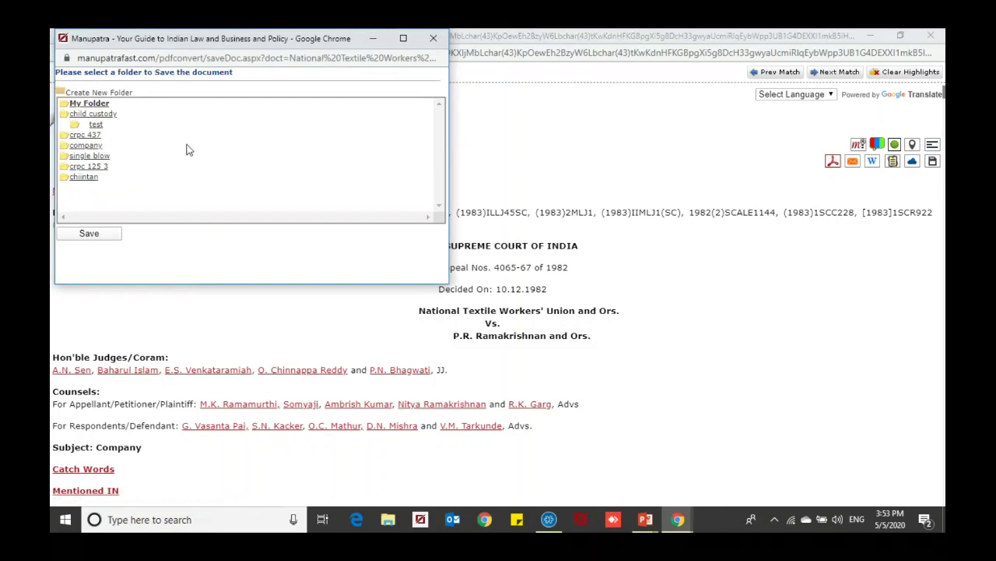
click(62, 94)
key(BackSpace)
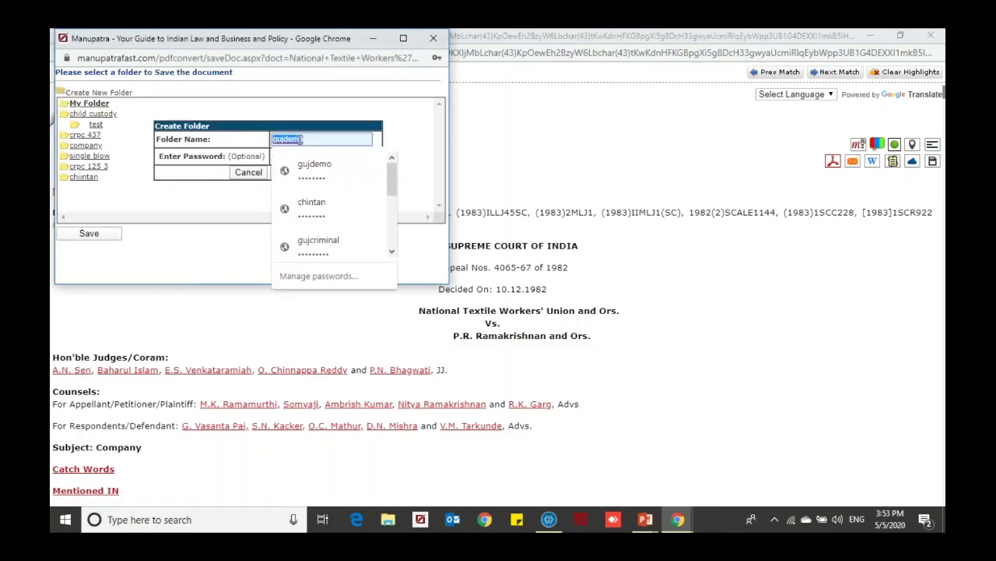
key(BackSpace)
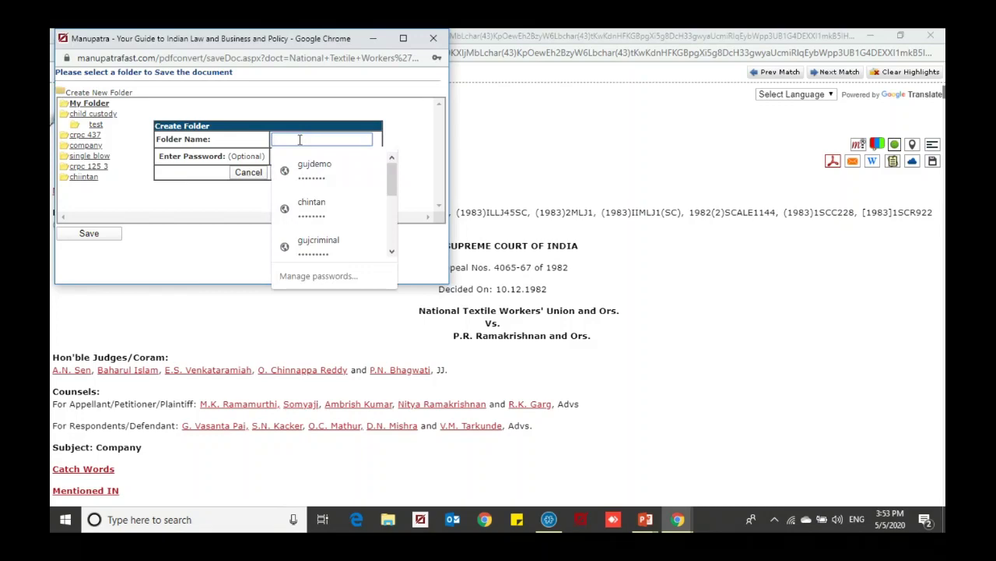
text(Company)
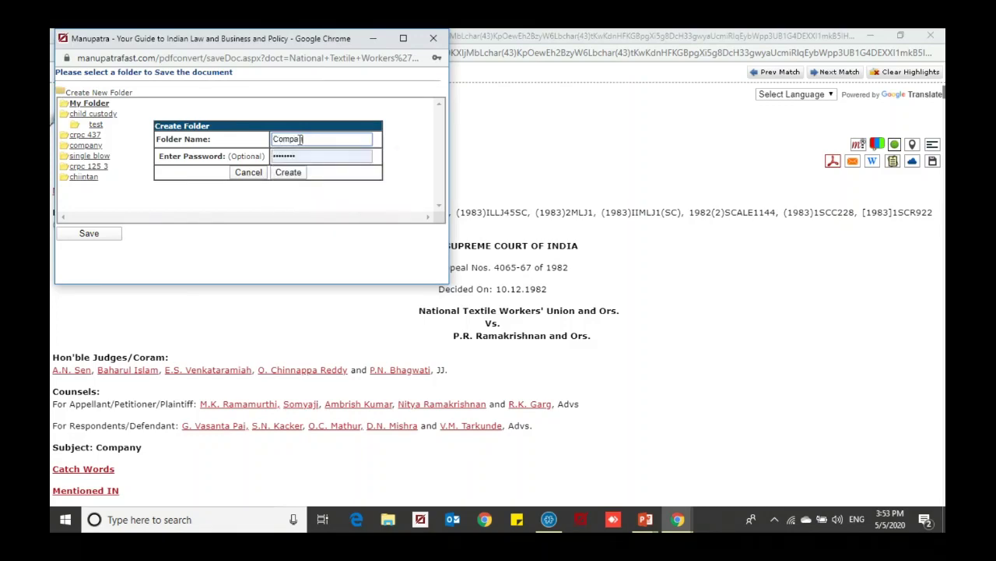
click(309, 156)
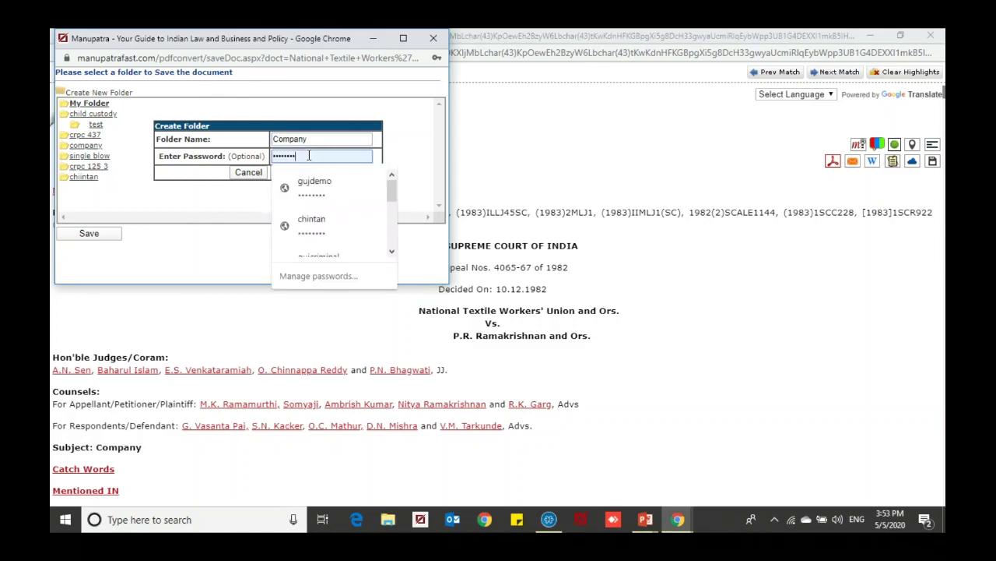
key(ctrl+a)
key(BackSpace)
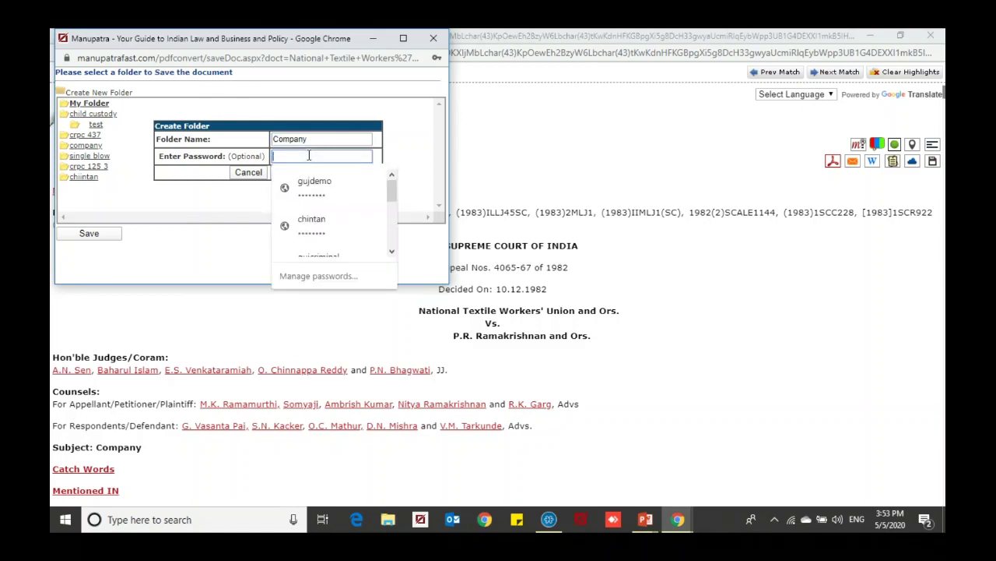
click(434, 38)
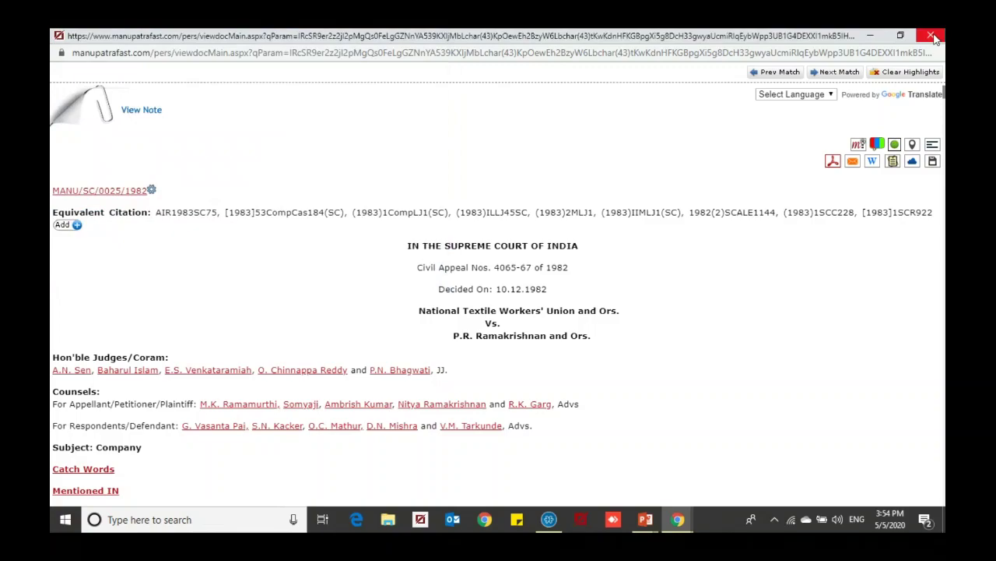
Review the judgment's header details, marking the Acts/Rules/Orders, Authorities Referred, Cases Overruled/Reversed and Prior History headings.
scroll(732, 345, down, 1)
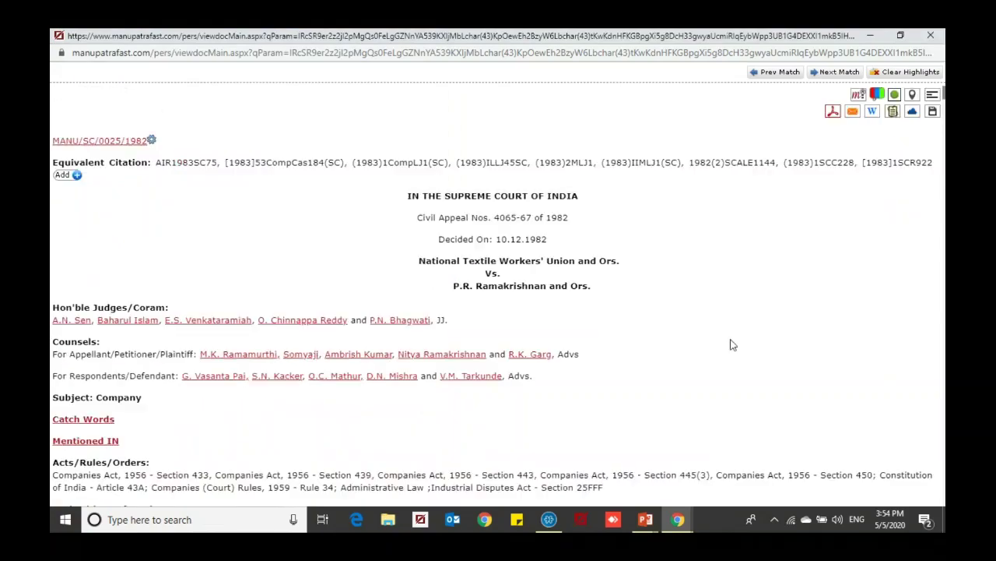
scroll(732, 344, down, 7)
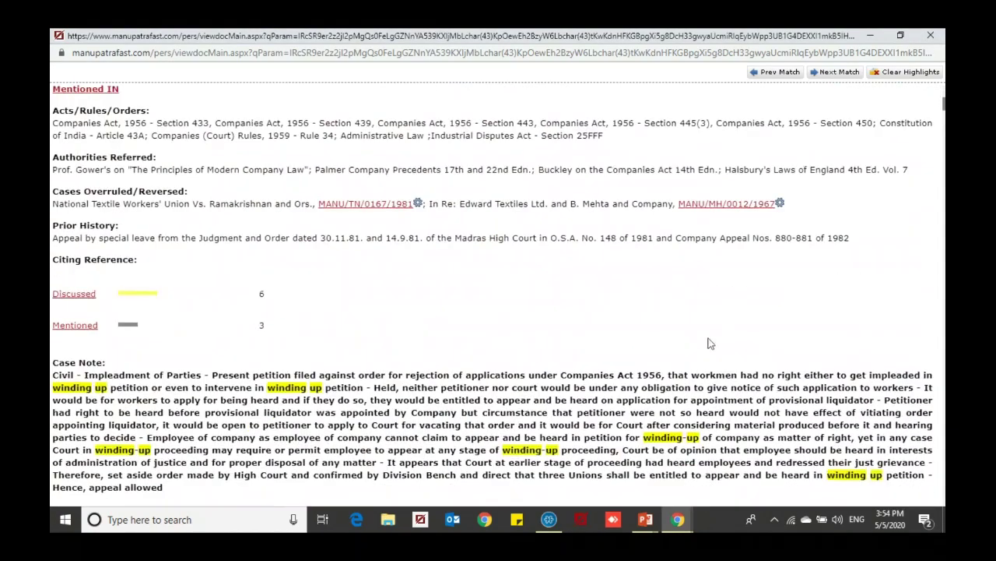
scroll(568, 272, up, 4)
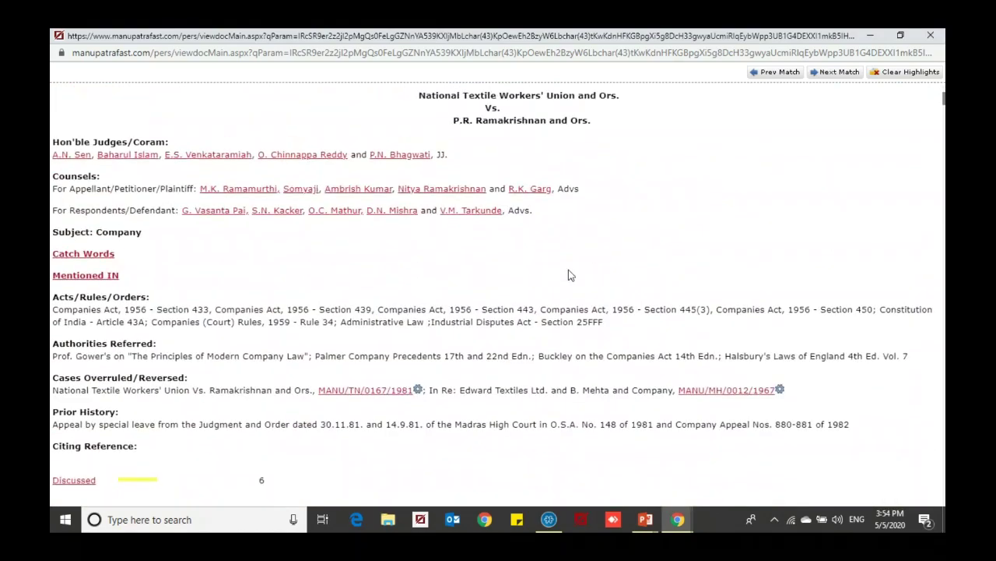
drag(54, 296, 160, 301)
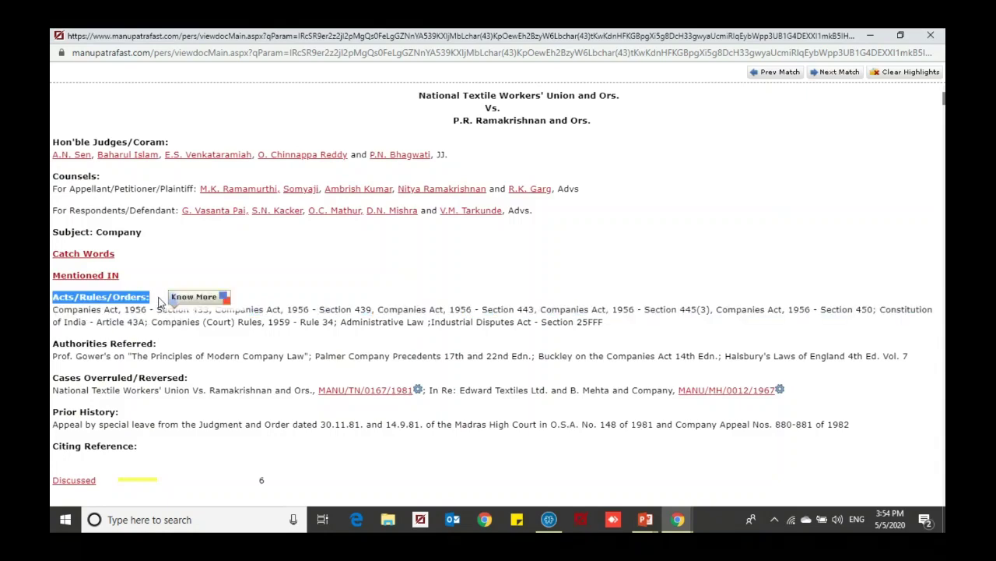
right_click(231, 345)
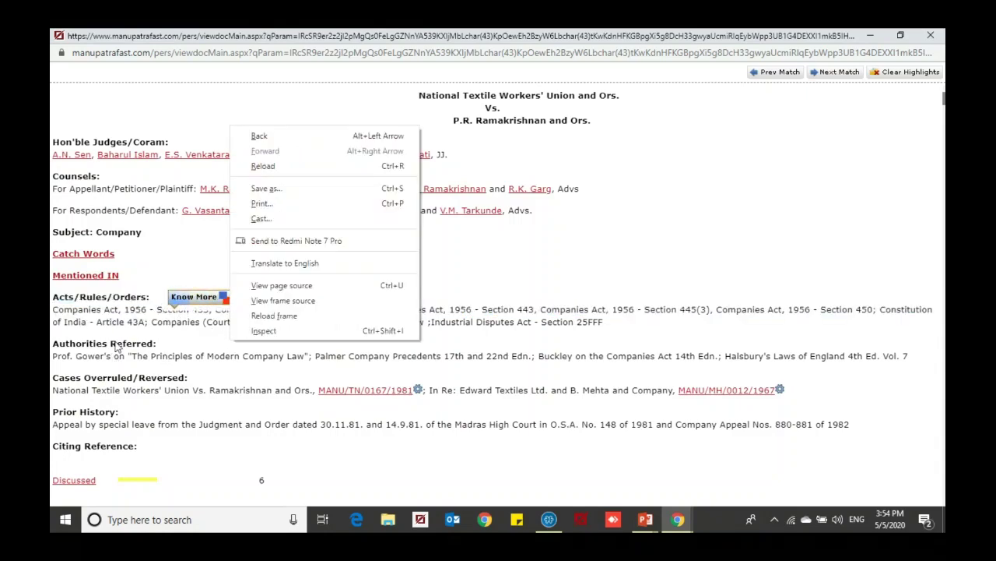
triple_click(115, 343)
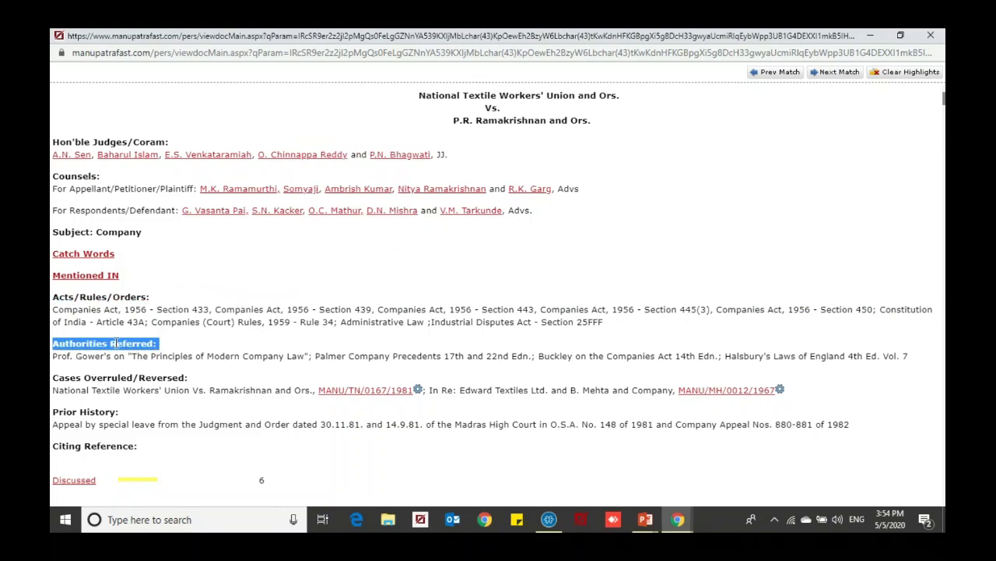
triple_click(117, 376)
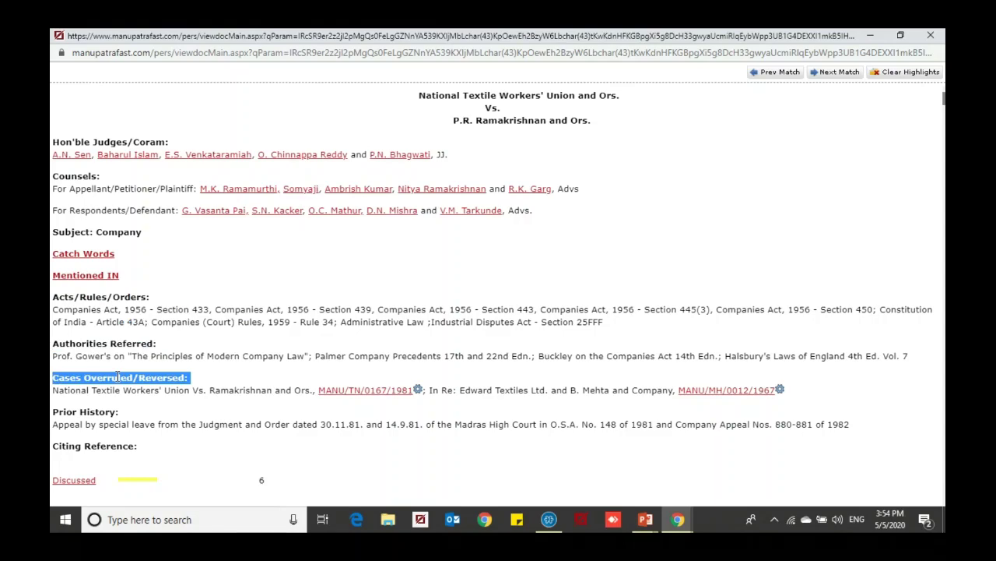
triple_click(69, 411)
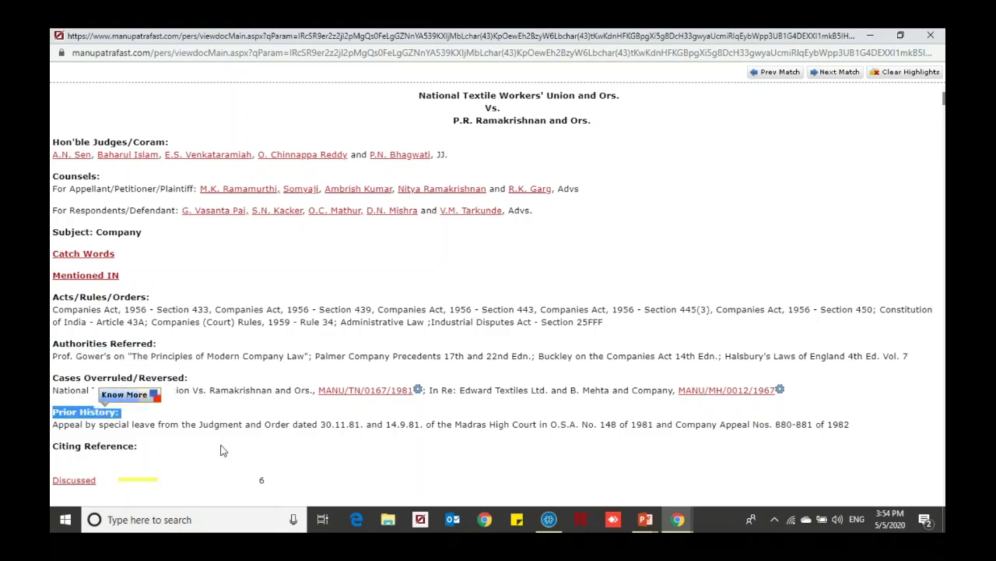
Read the judgment's Citing Reference and Case Note sections, continuing to the Authored By line.
scroll(222, 450, down, 1)
scroll(234, 444, down, 1)
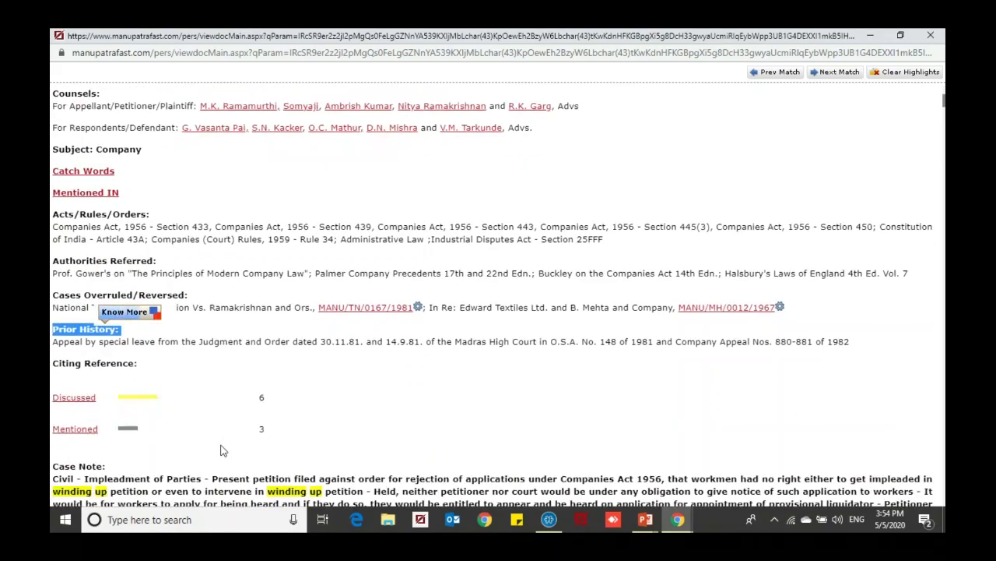
scroll(349, 405, up, 2)
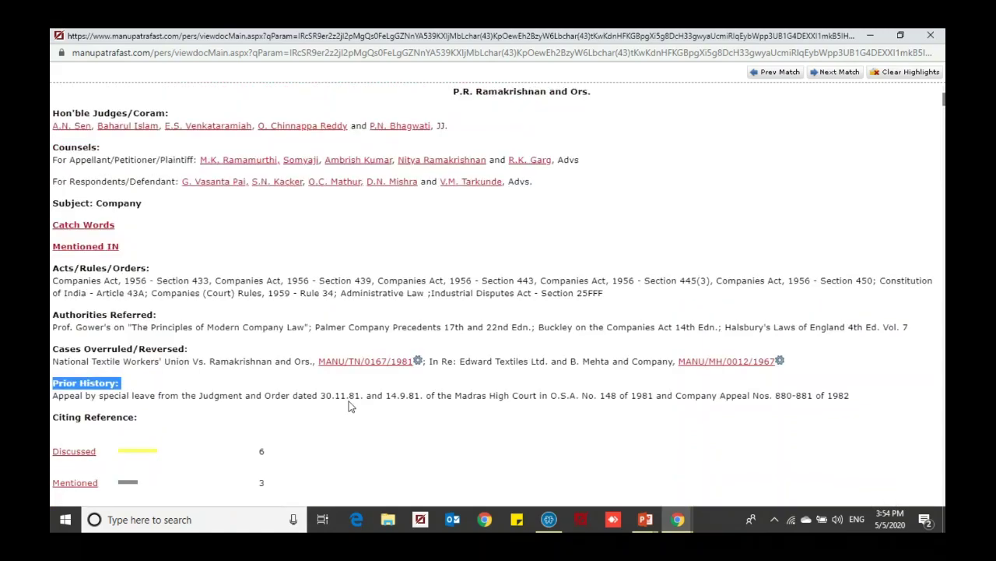
scroll(349, 404, down, 3)
scroll(348, 405, down, 2)
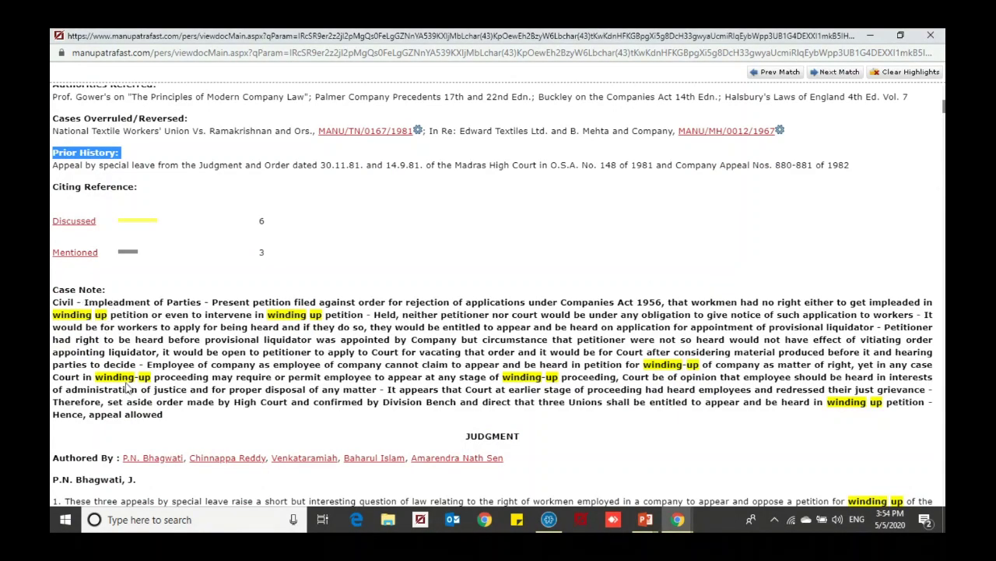
scroll(127, 387, down, 1)
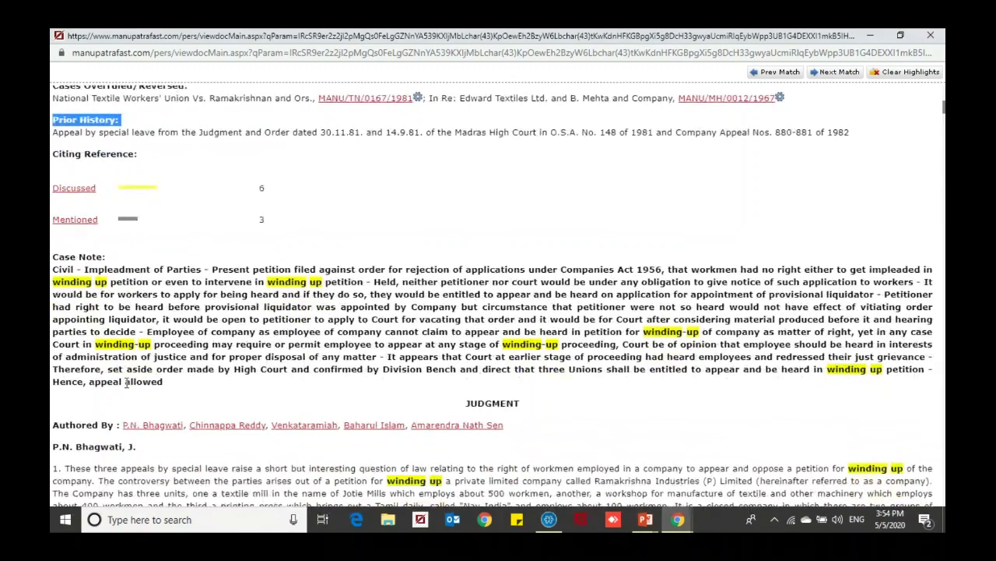
scroll(127, 382, down, 3)
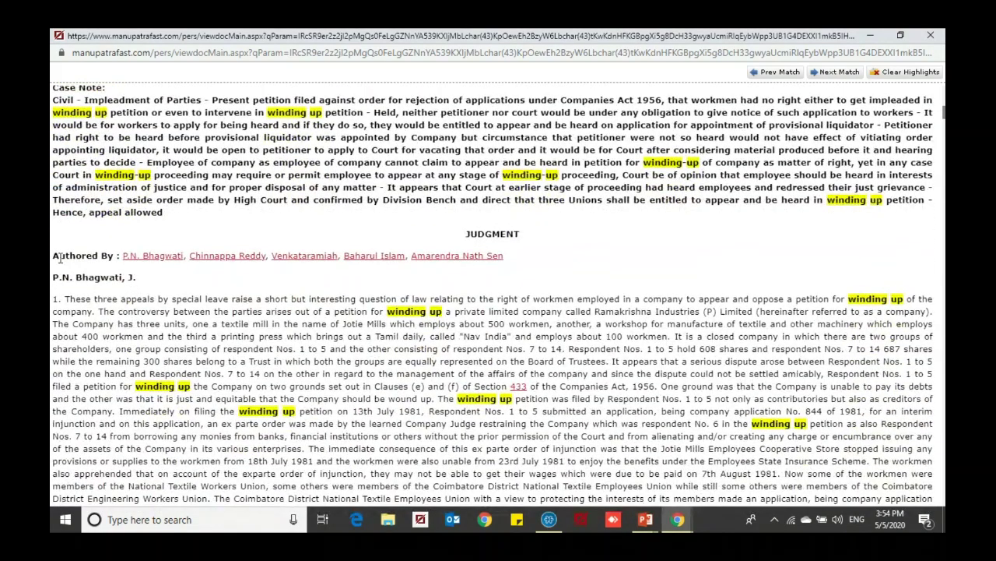
Go from the Authored By line to the last listed judge's opinion and read on to the case cited in paragraph 82.
drag(54, 255, 112, 256)
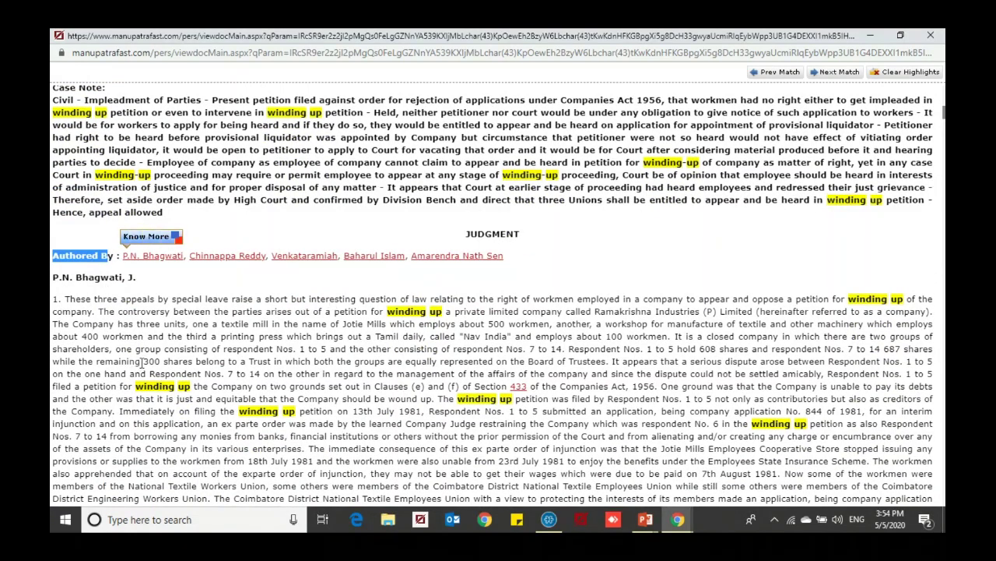
click(464, 257)
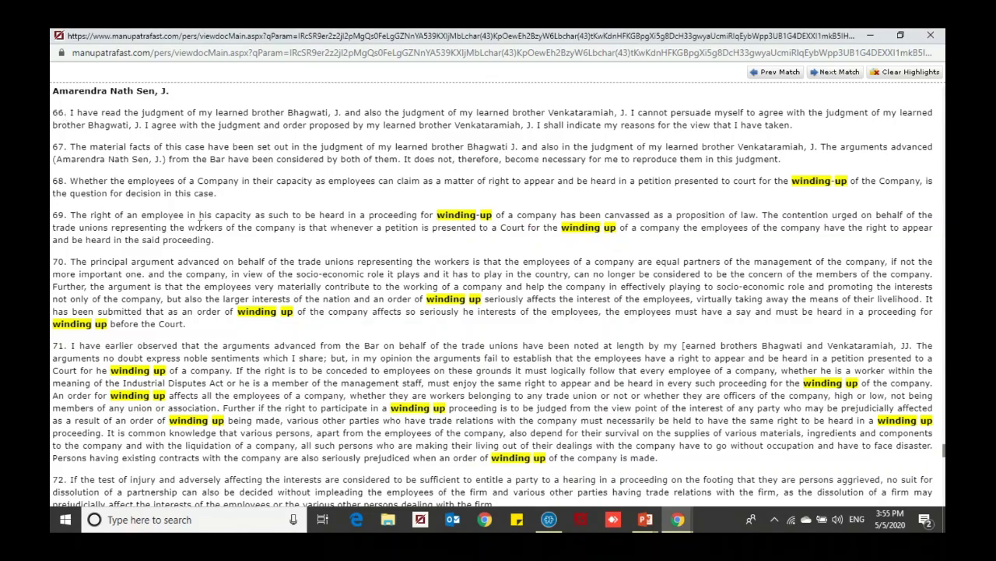
scroll(199, 225, down, 5)
scroll(199, 225, down, 10)
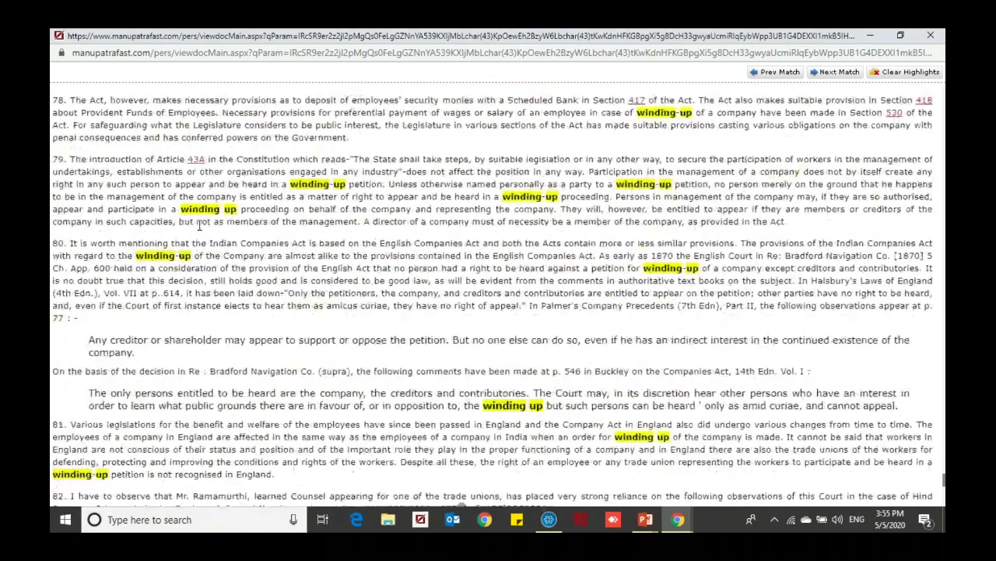
scroll(199, 225, down, 1)
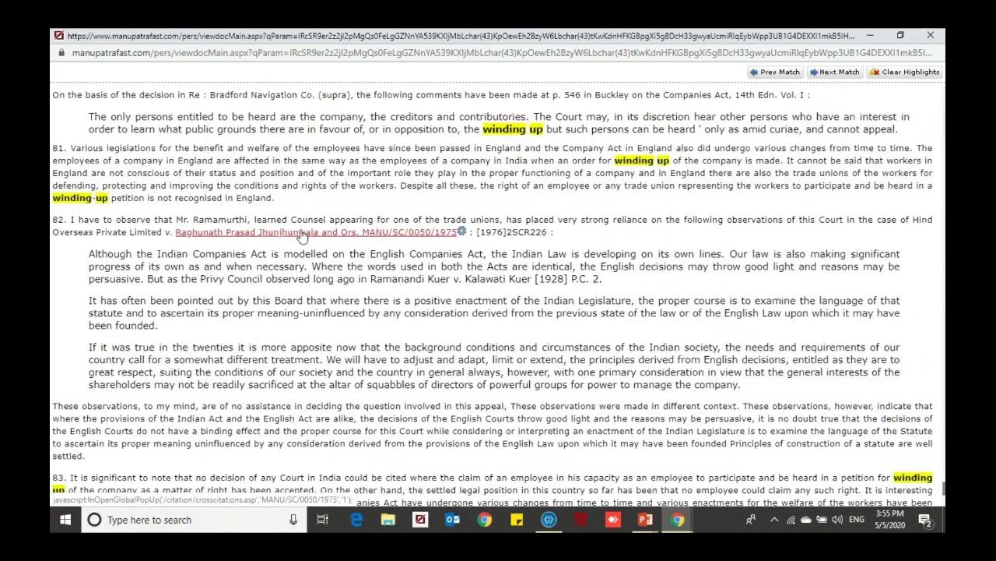
Check the treatment and equivalent citations of MANU/SC/0050/1975, open its full judgment, and close both judgment windows.
mouse_move(463, 237)
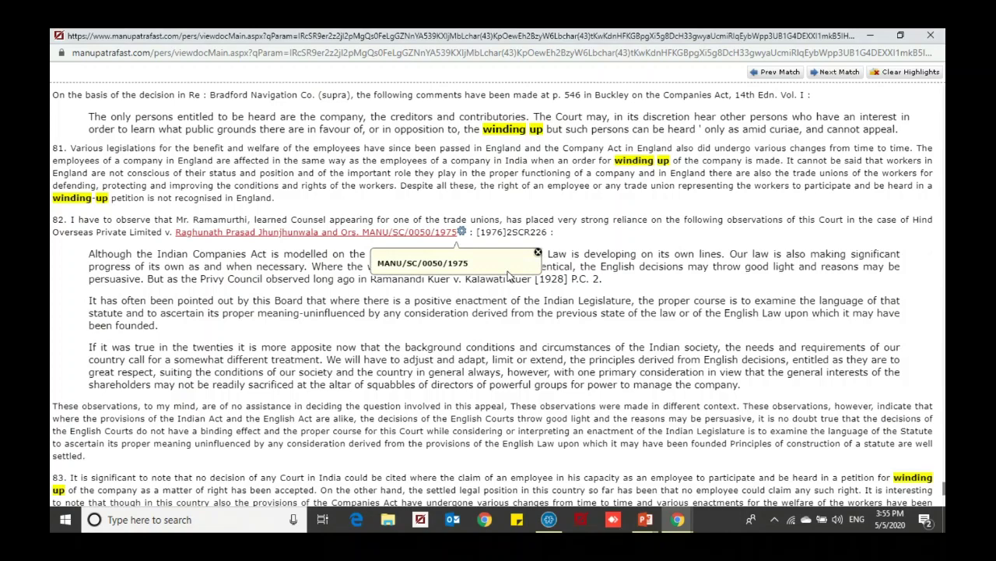
mouse_move(507, 274)
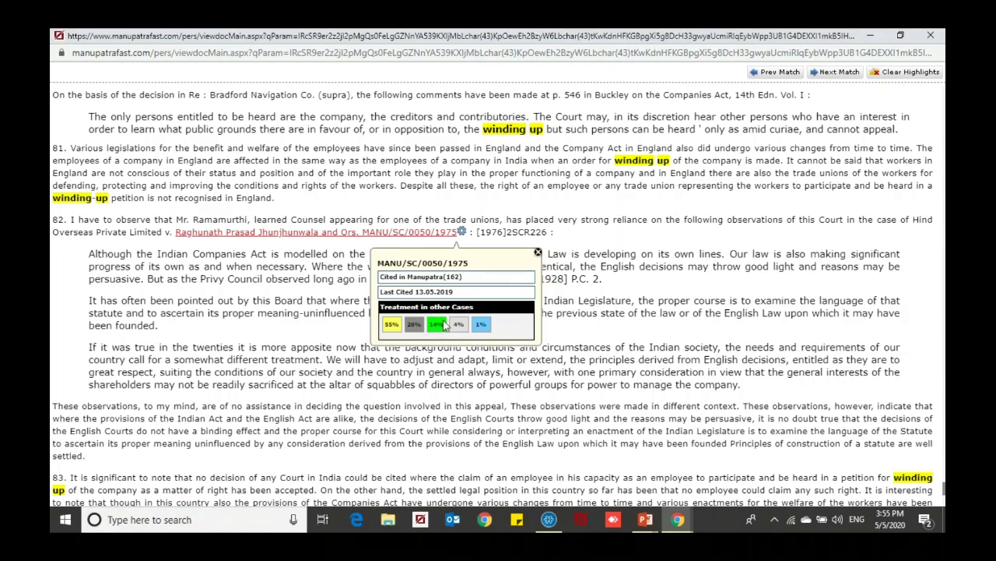
click(412, 236)
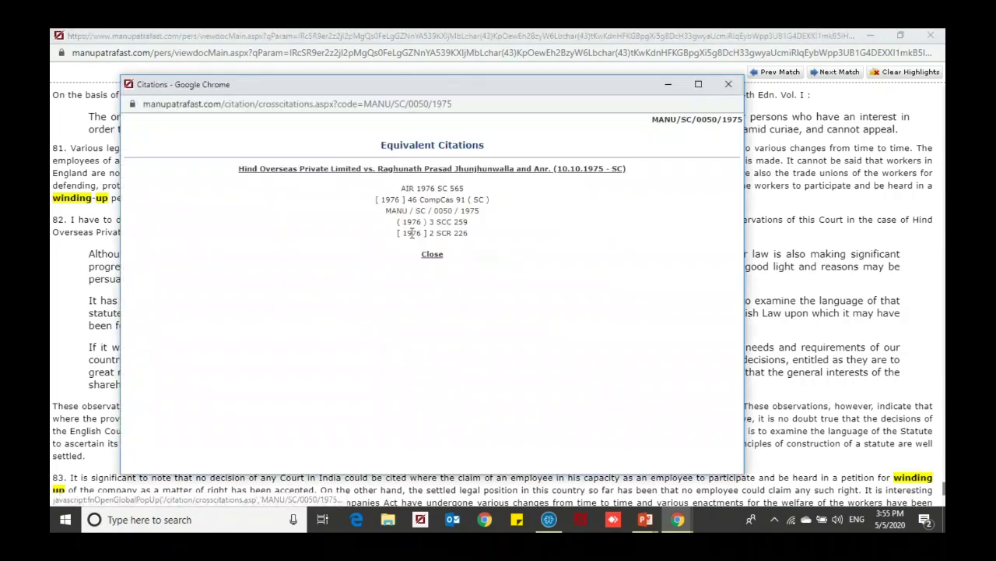
click(513, 172)
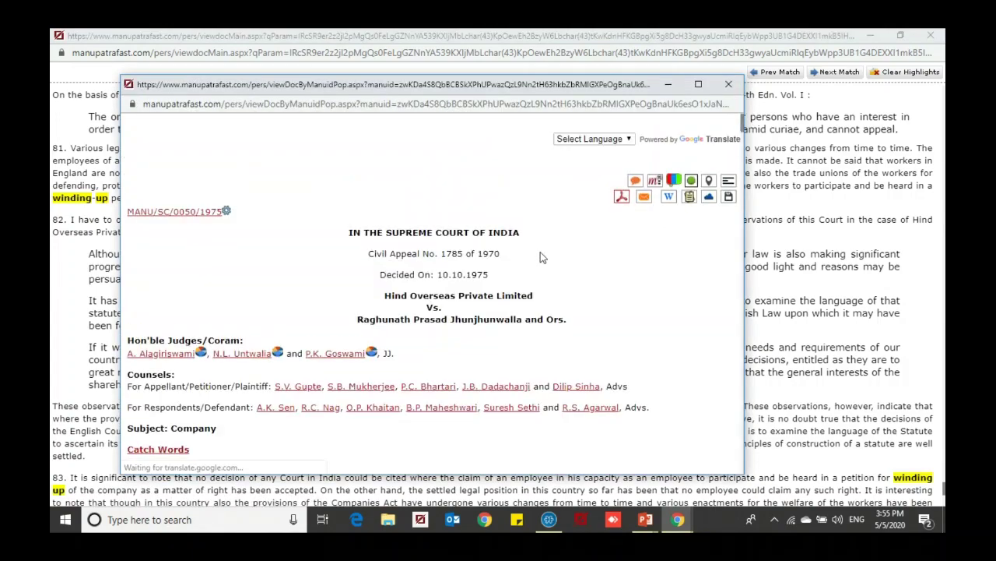
click(729, 86)
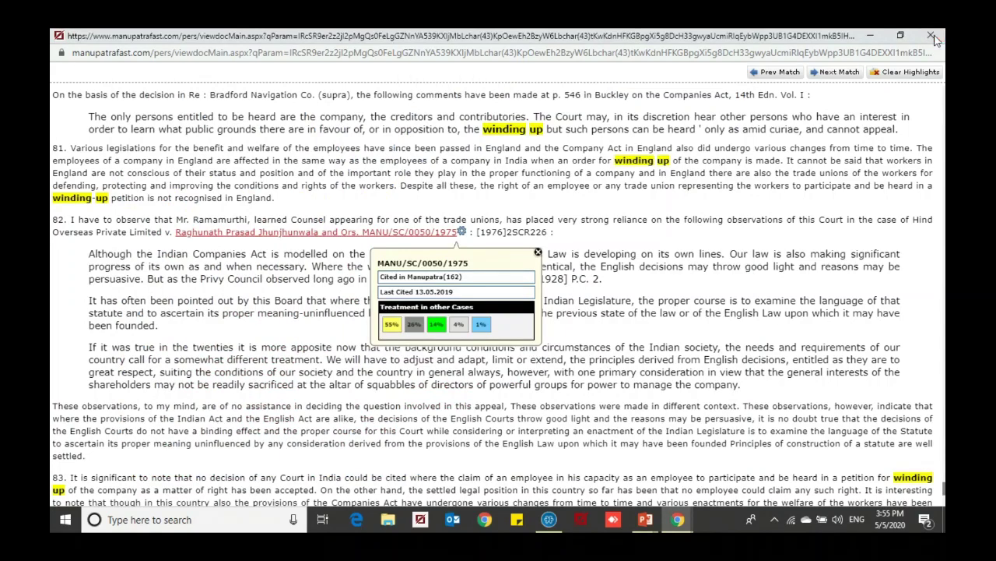
click(935, 38)
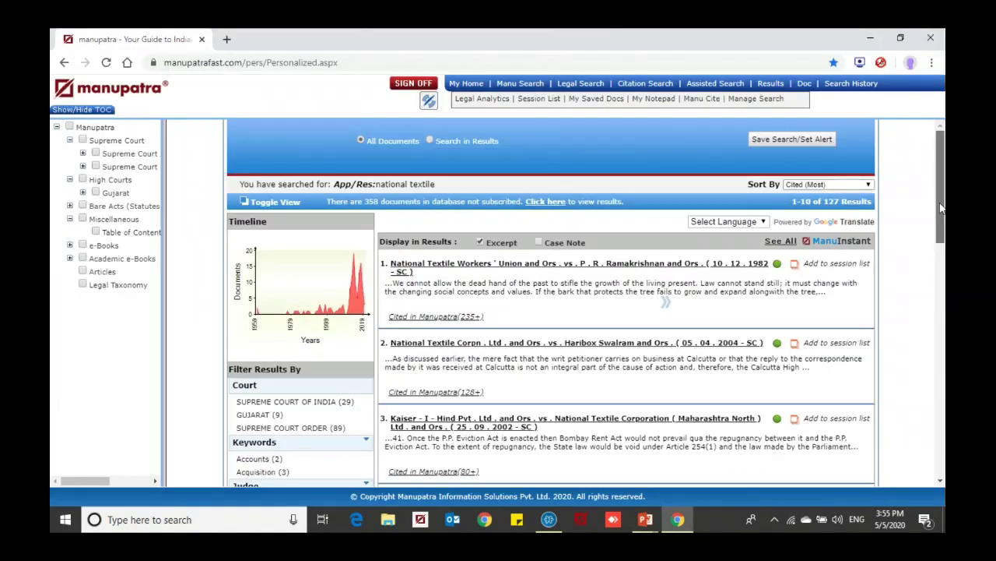
Run an advanced legal search for judgments by the judge J.B. Pardiwala.
mouse_move(940, 208)
mouse_down()
mouse_move(935, 240)
mouse_move(940, 204)
mouse_up()
click(577, 85)
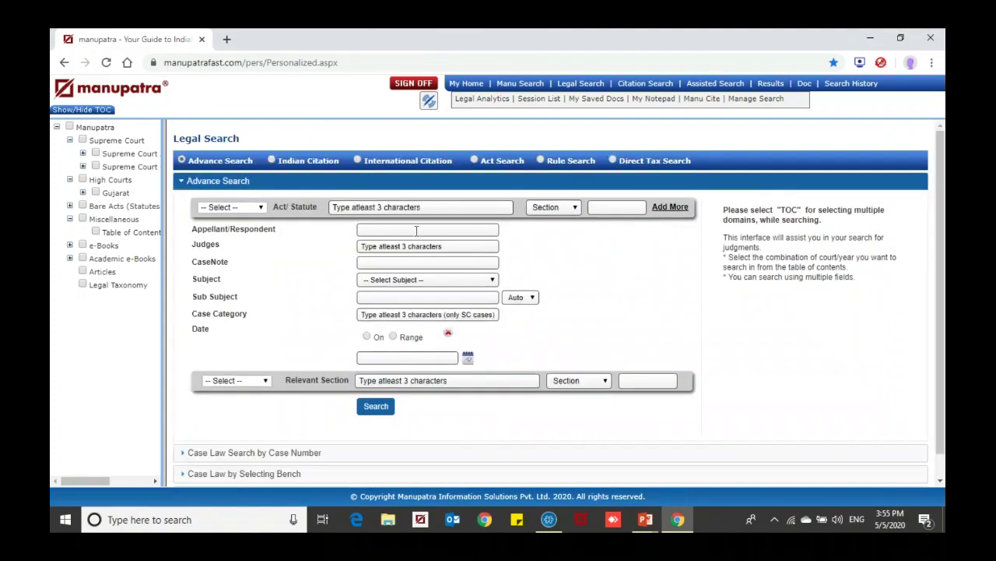
click(387, 246)
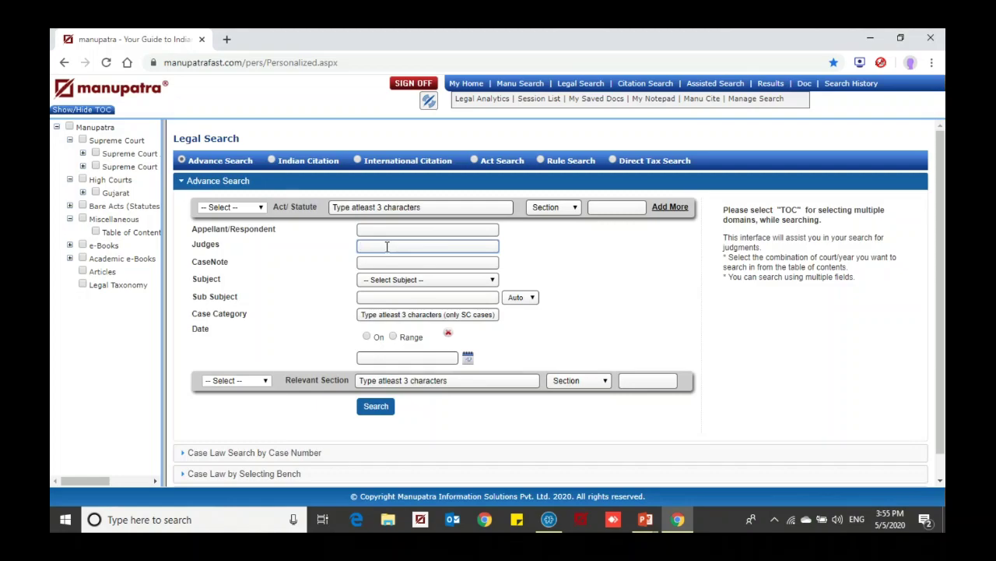
text(par)
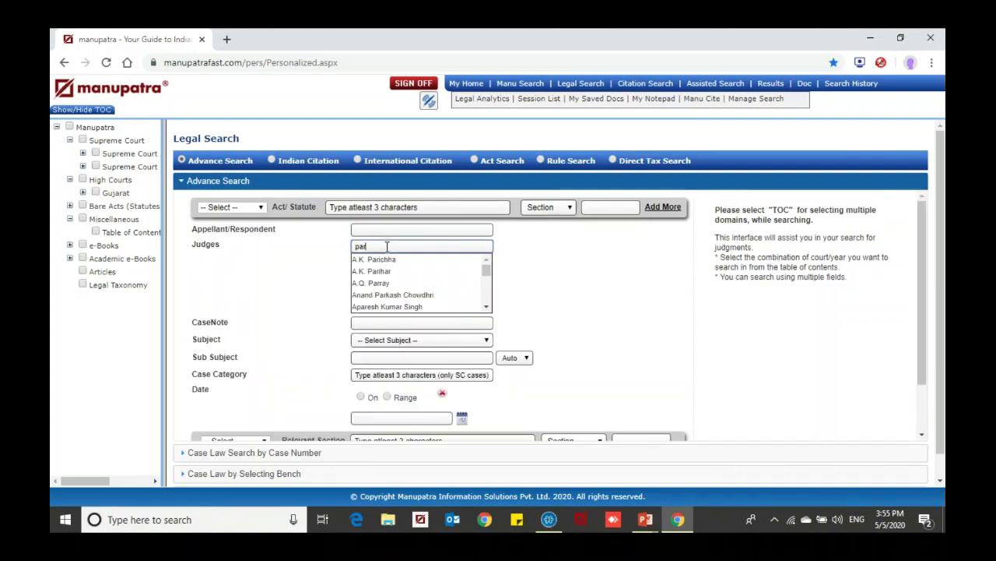
text(di)
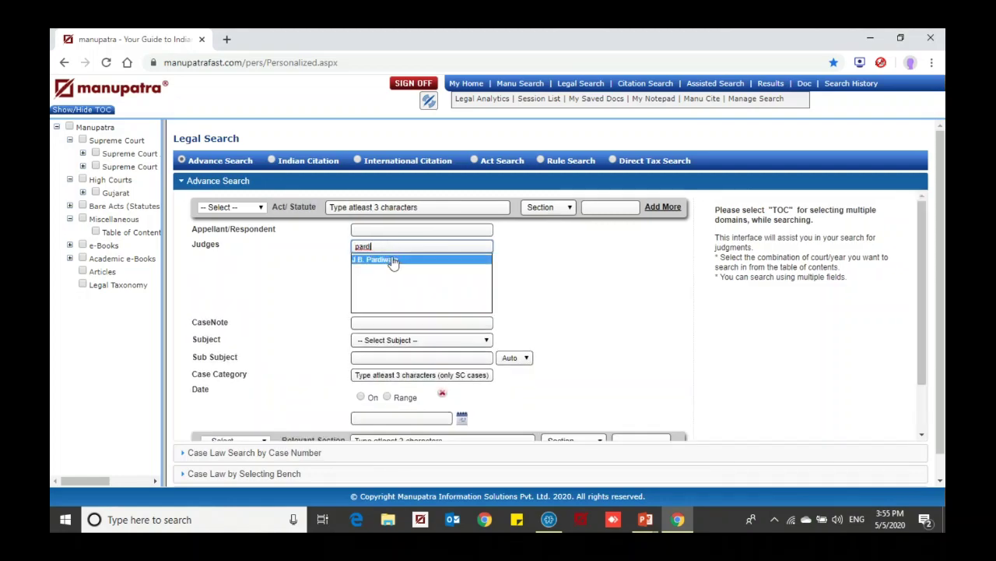
click(394, 262)
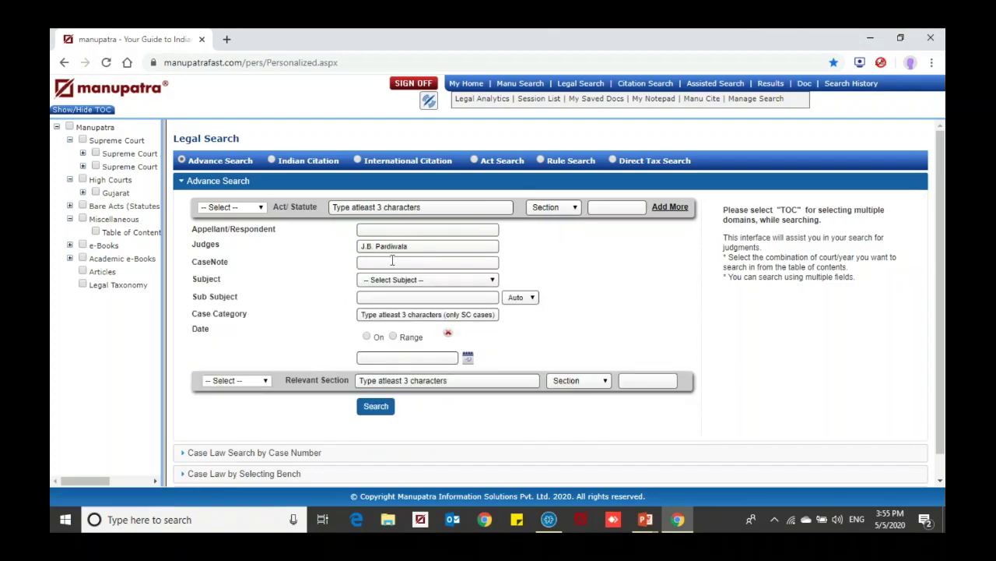
click(375, 407)
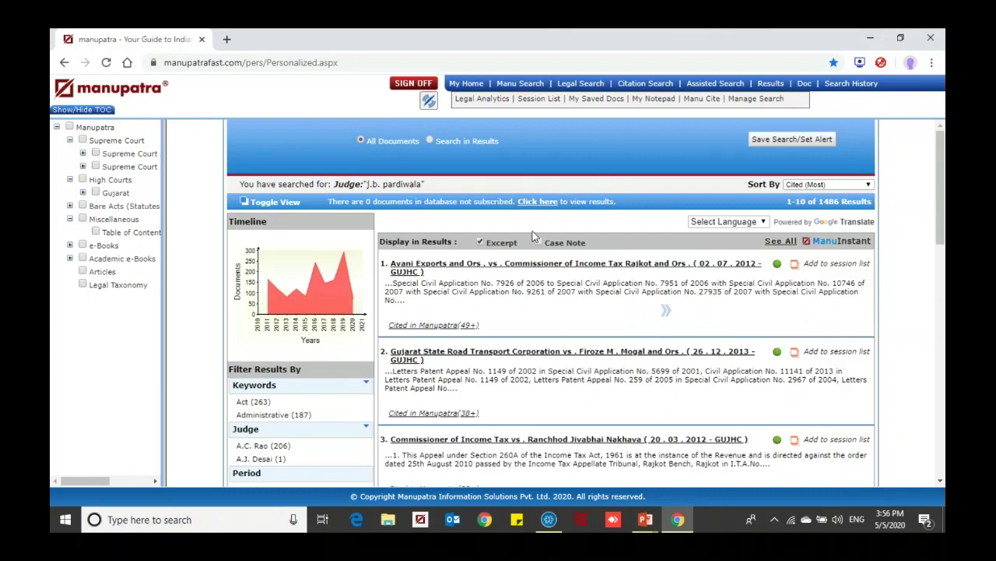
Refine the judge's results by searching within them for Revenue "income Tax" with the And operator, and look through the refined list.
click(477, 141)
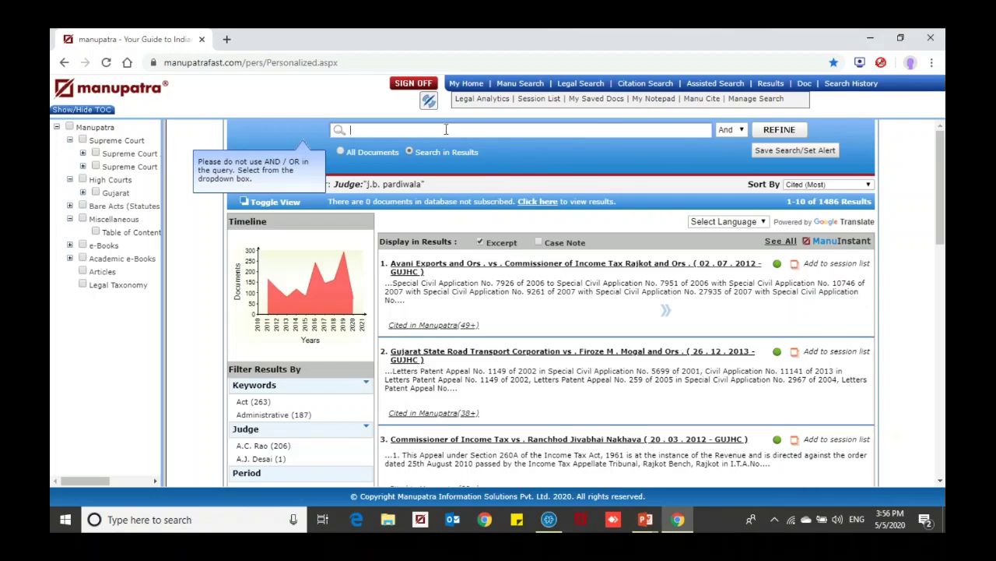
text(Revenue "income Tax")
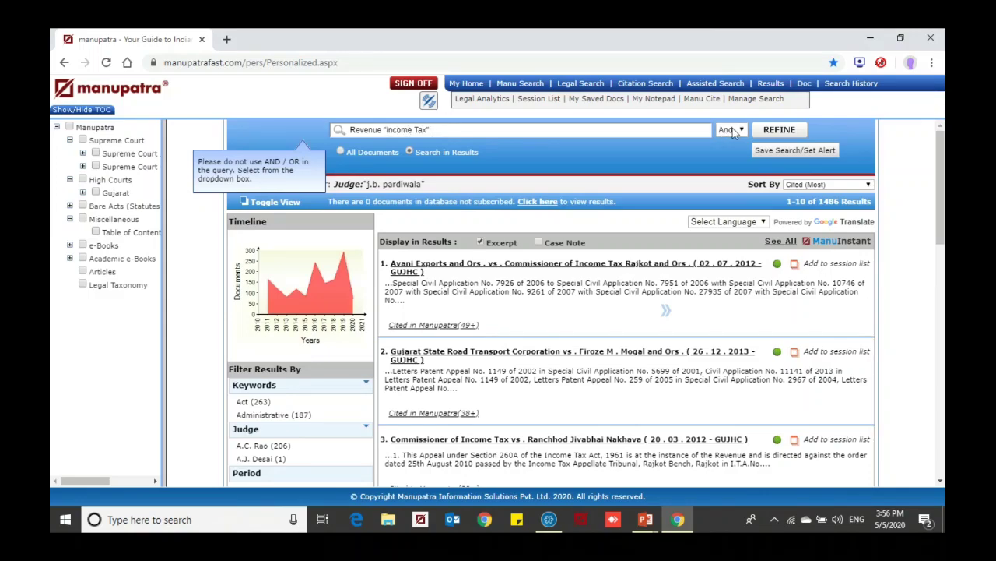
click(780, 130)
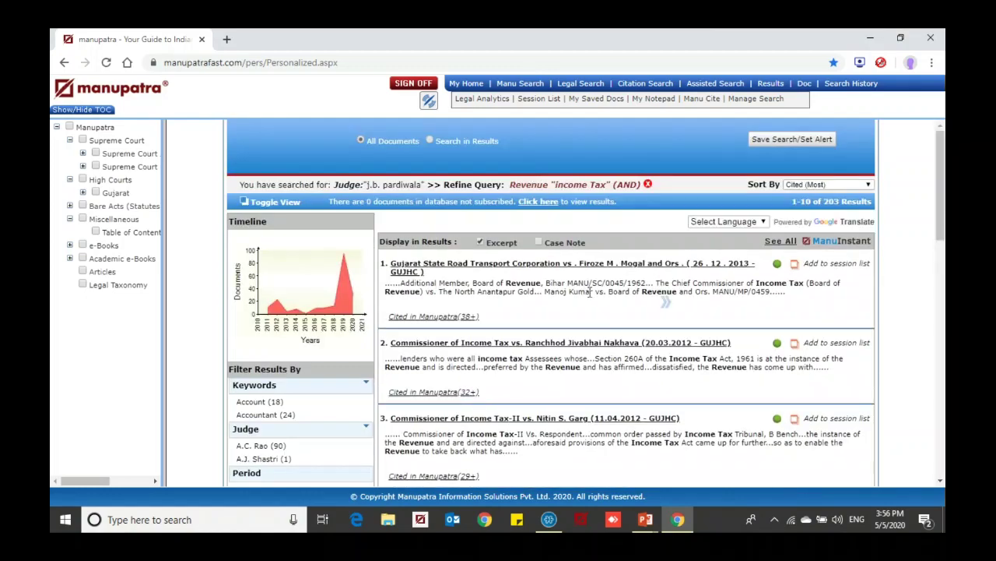
scroll(615, 325, down, 3)
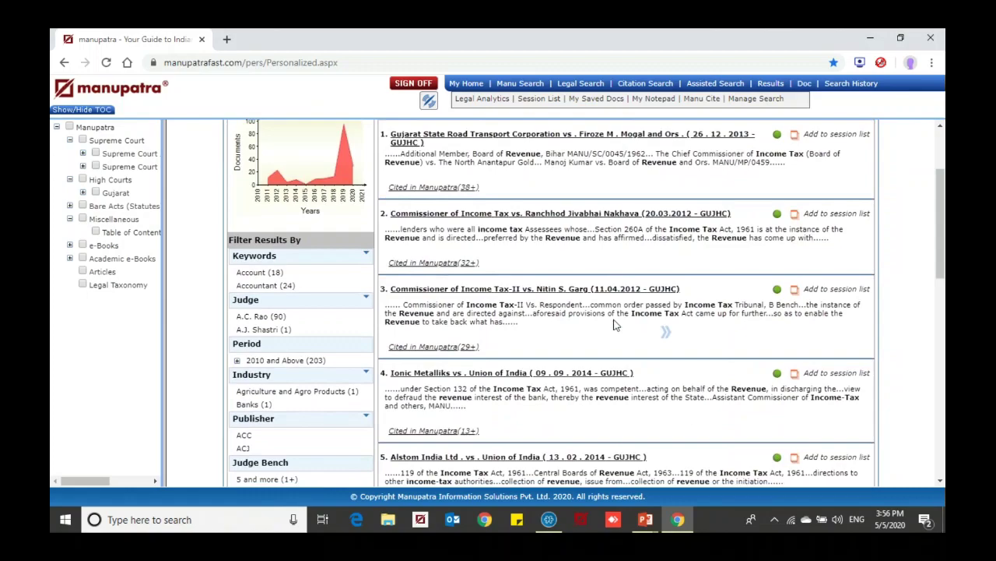
scroll(614, 325, down, 2)
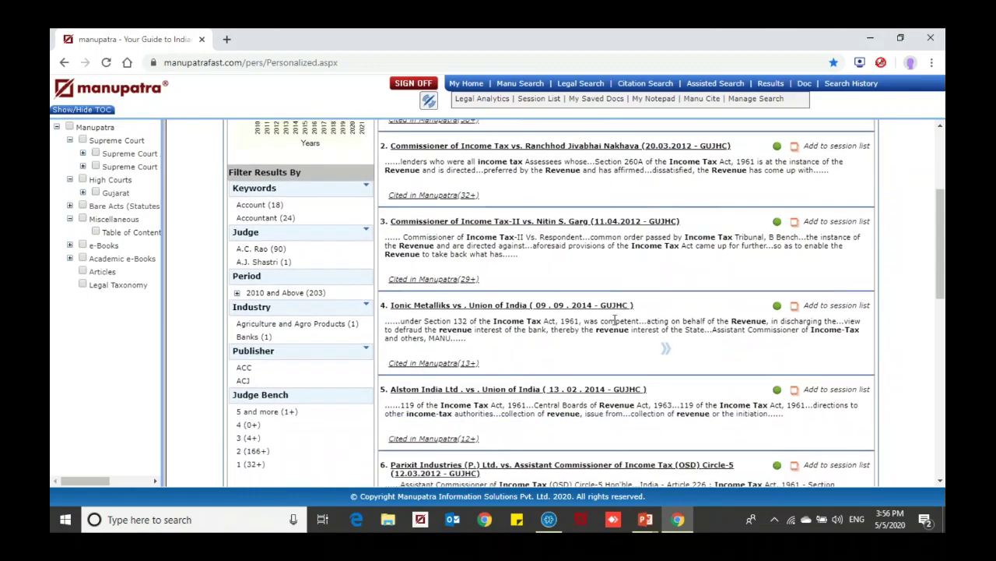
scroll(614, 324, down, 7)
scroll(614, 325, down, 1)
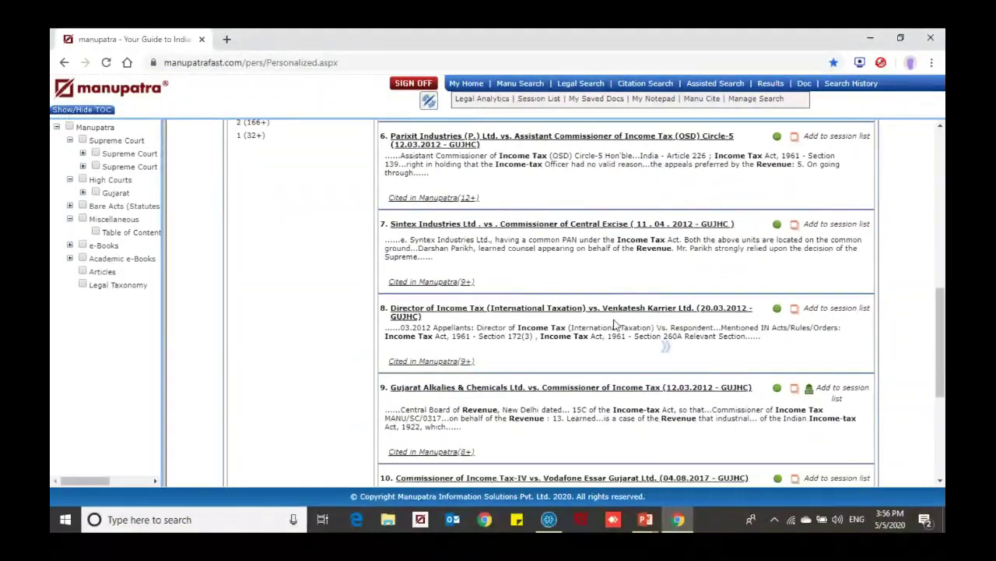
Run a new advanced legal search for judgments on the subject Consumer.
scroll(614, 325, up, 12)
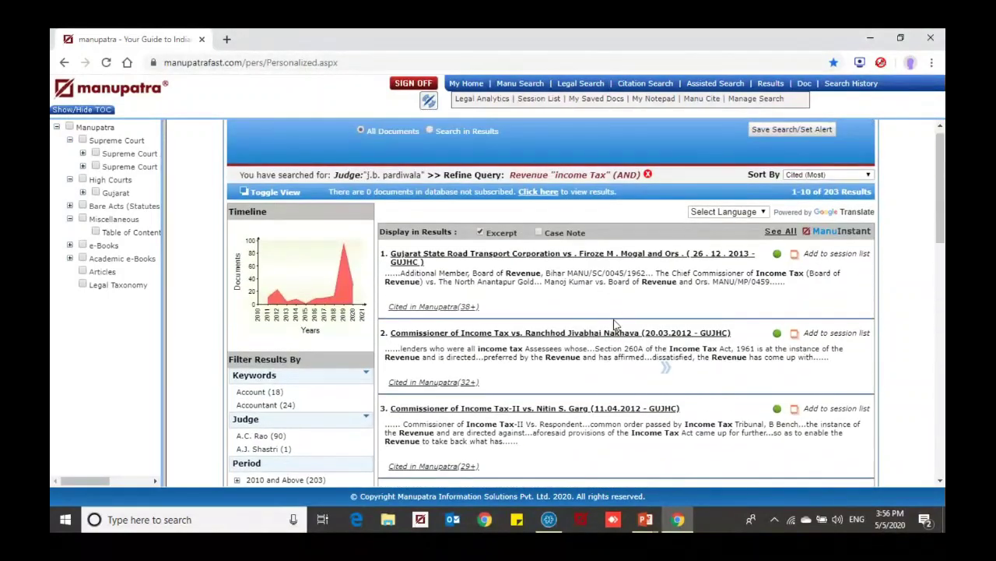
scroll(614, 324, up, 1)
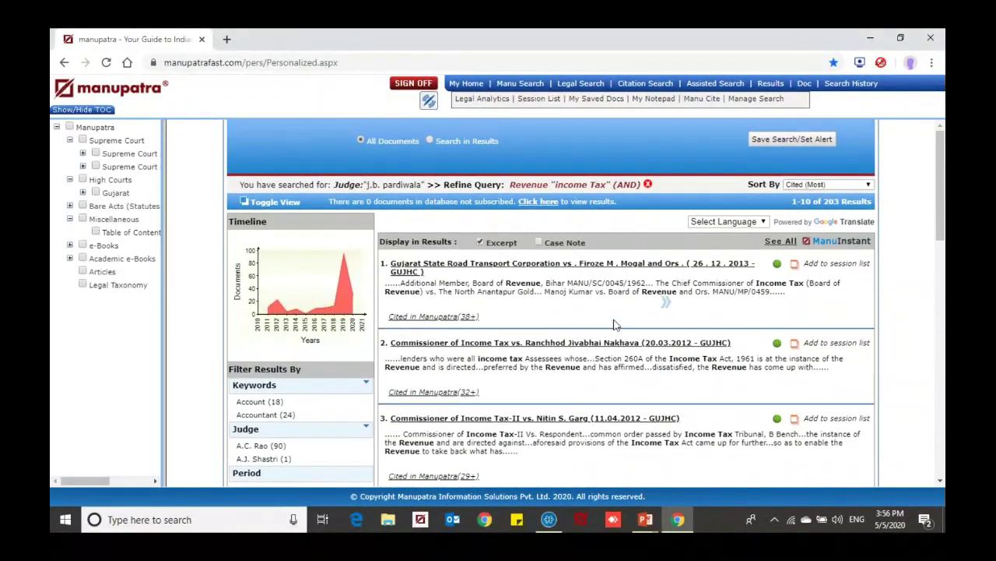
click(582, 83)
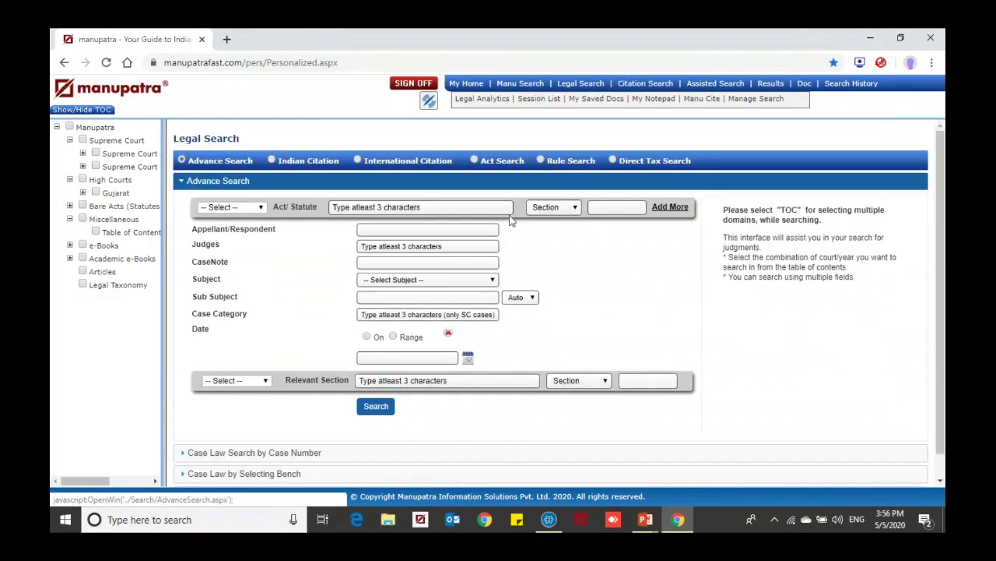
click(428, 283)
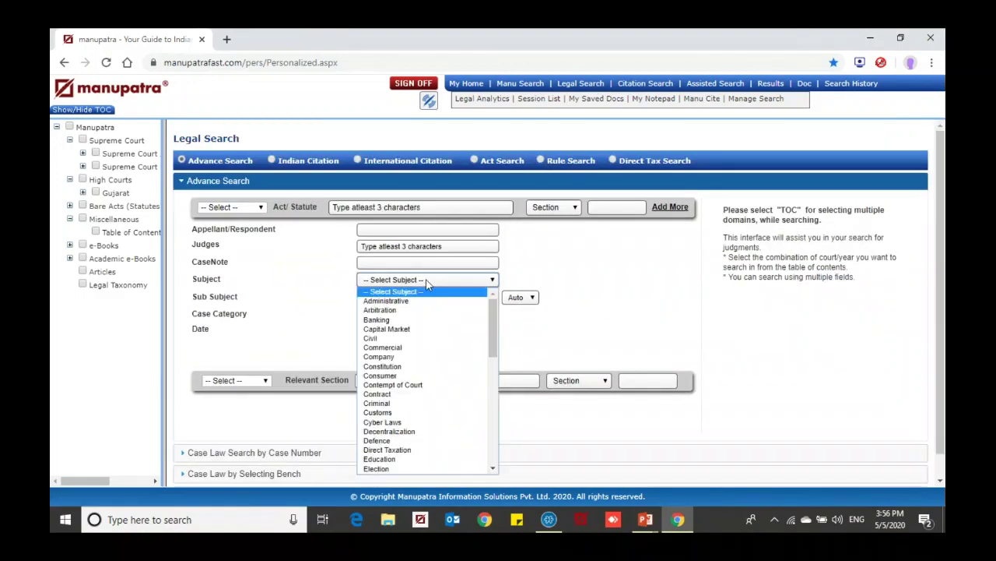
click(398, 377)
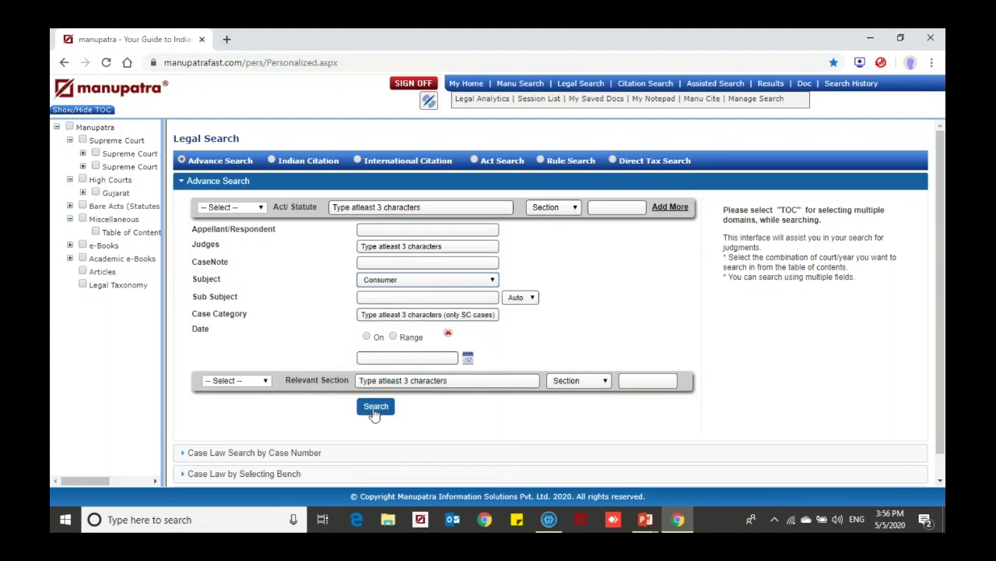
click(375, 406)
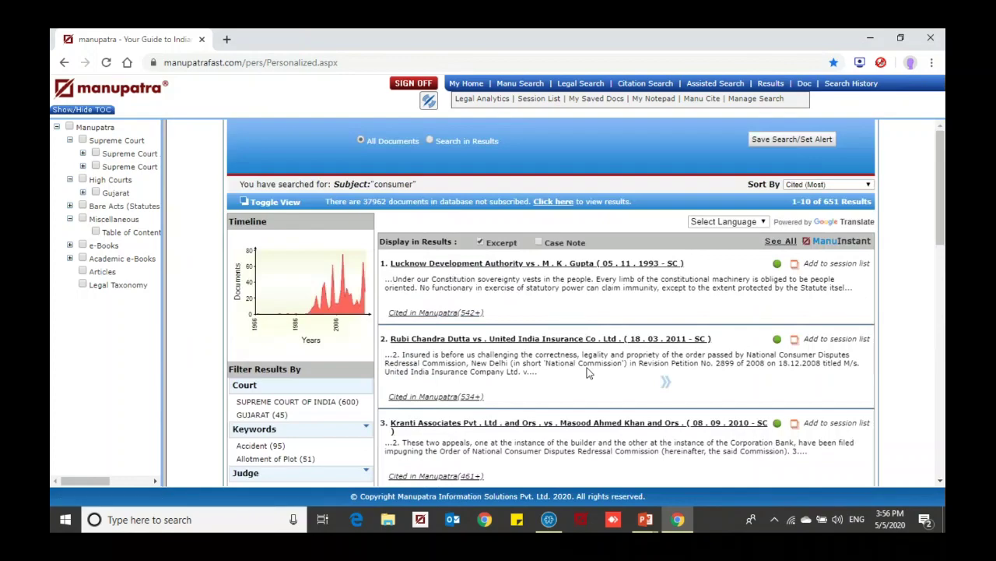
Open a blank advanced legal search form and highlight its Act/Statute label.
click(581, 84)
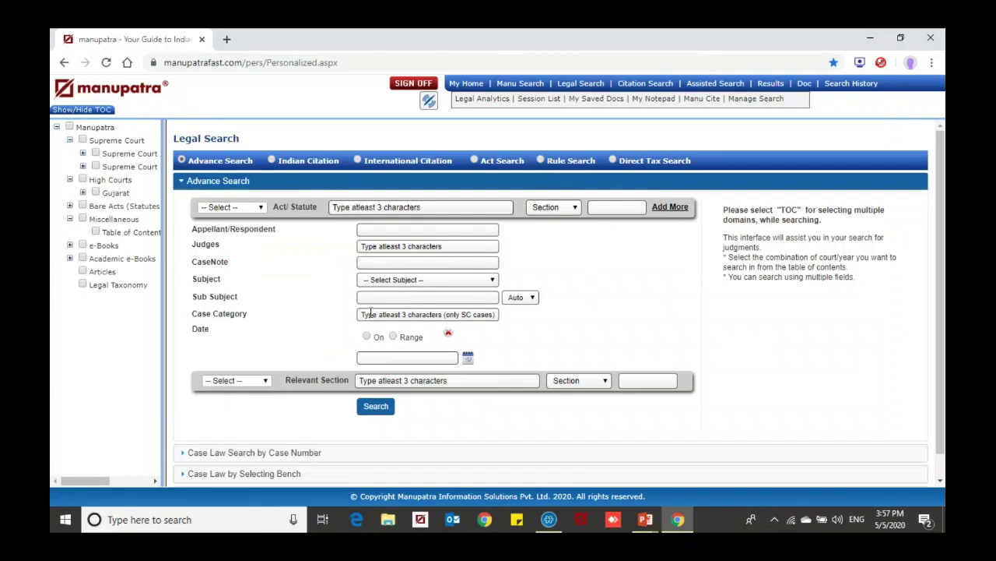
scroll(538, 331, down, 1)
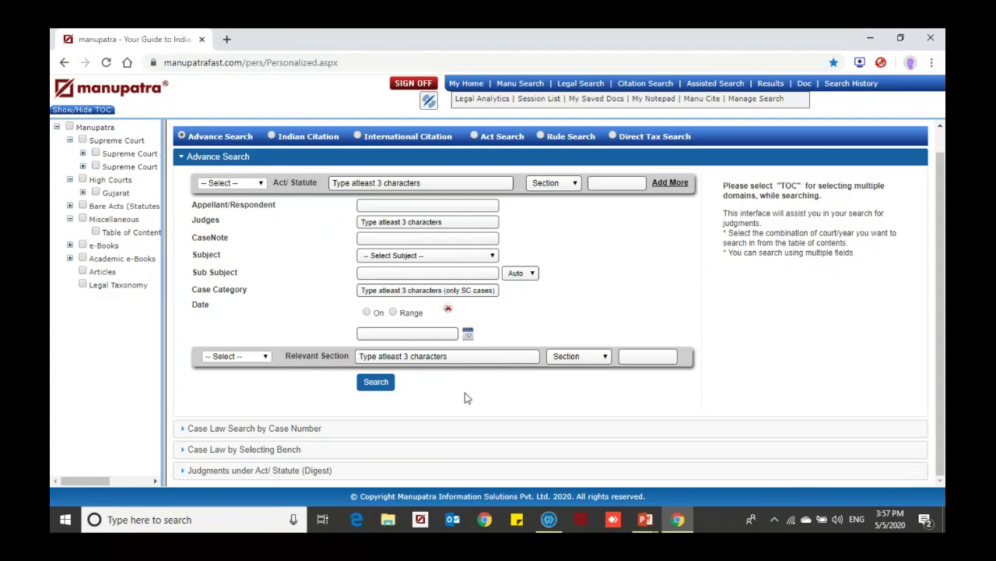
click(356, 184)
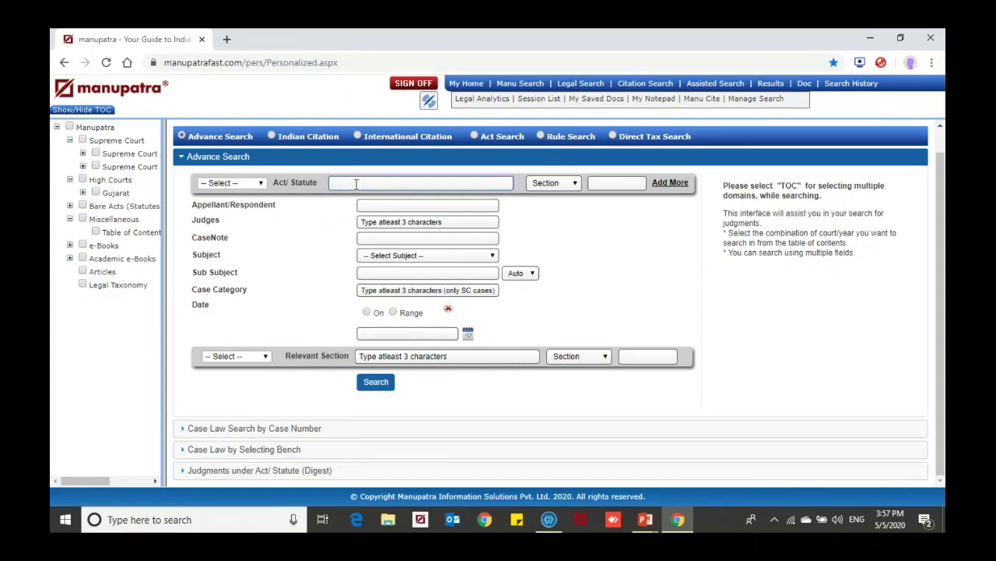
drag(321, 183, 273, 183)
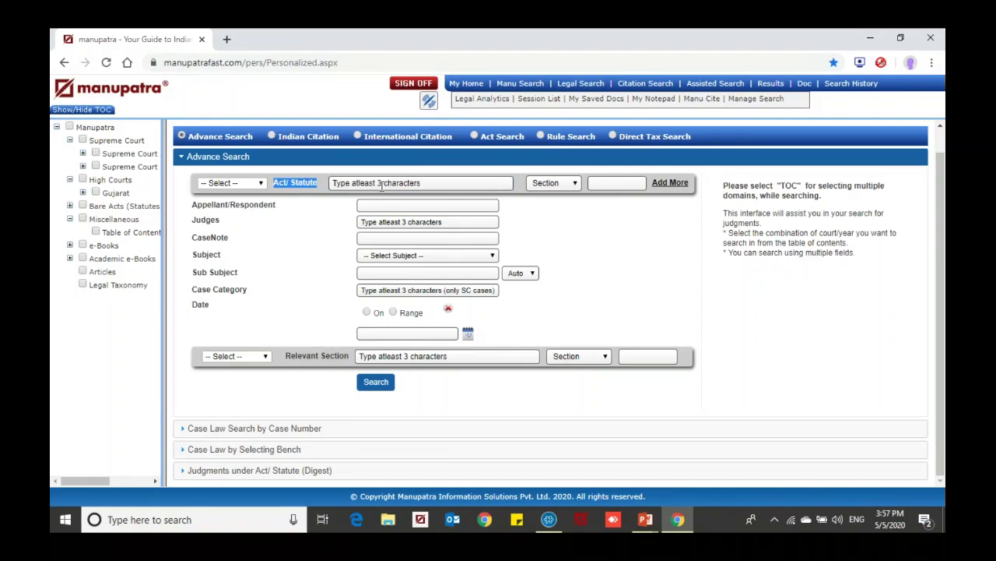
Try to choose the Negotiable Instruments Act 1881 as the act to search under.
click(381, 185)
text(negotia)
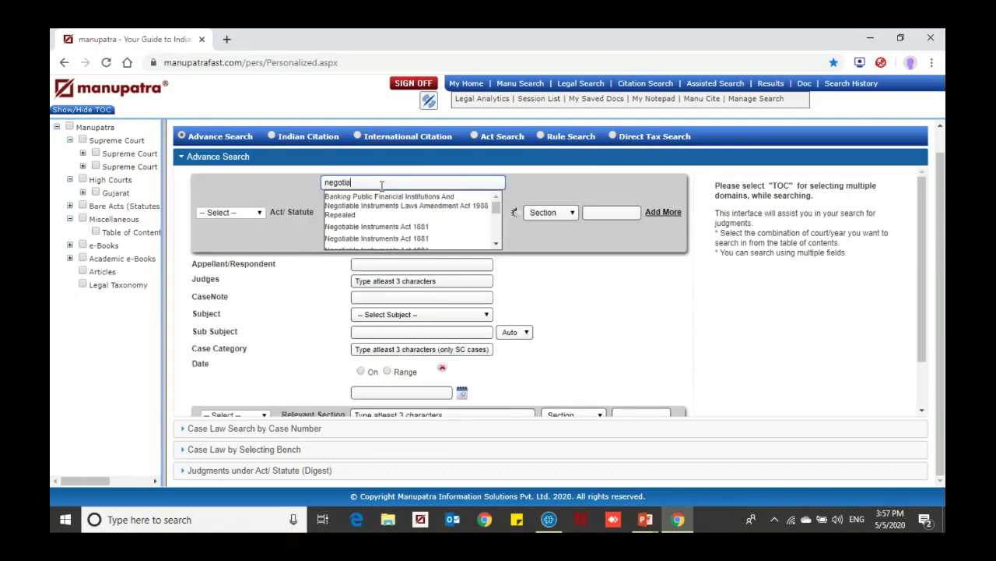
text(ble)
click(411, 228)
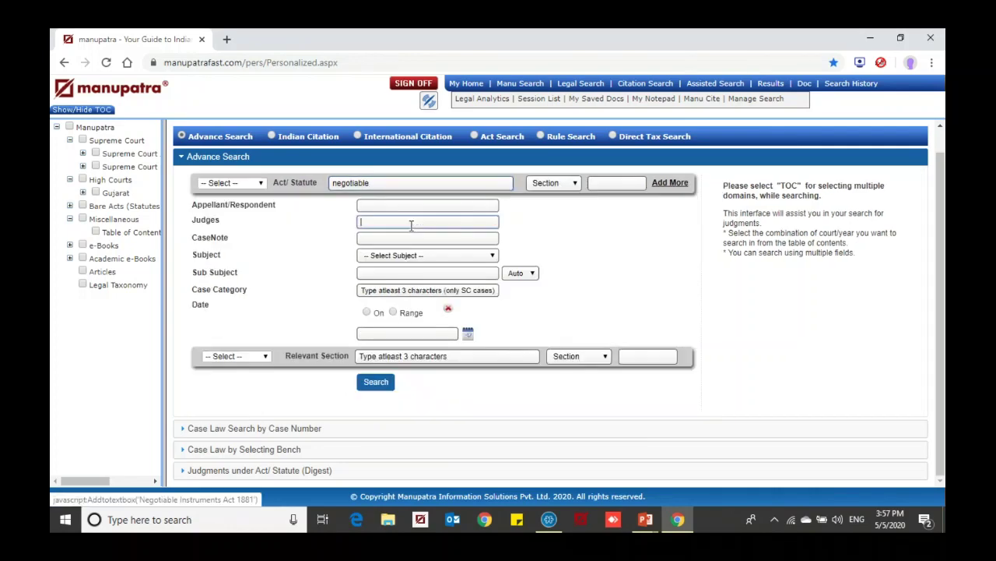
Search for judgments under the act CODE OF CRIMINAL PROCEDURE 1973 CrPC, Section 438.
double_click(379, 181)
text(CRPC)
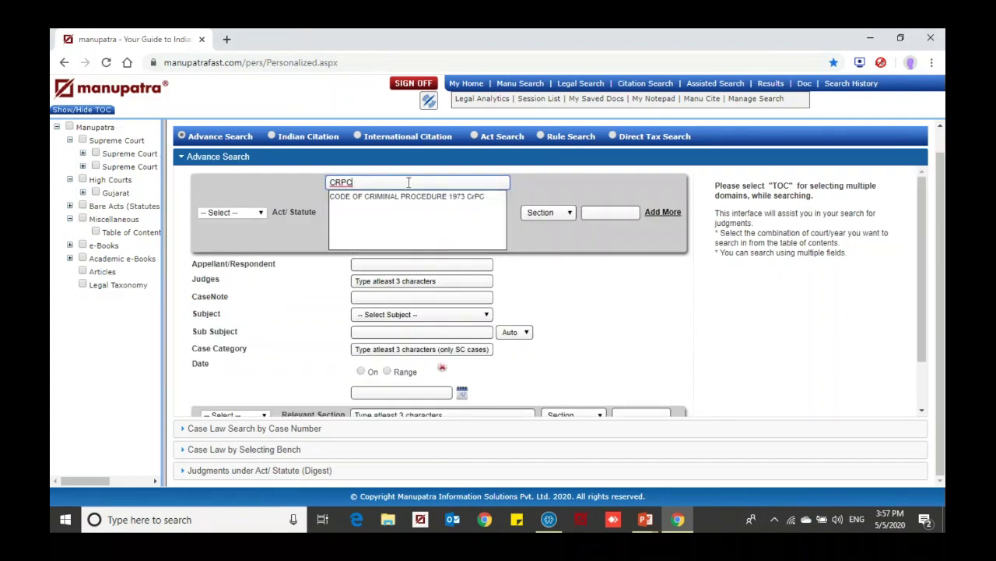
click(395, 197)
click(598, 183)
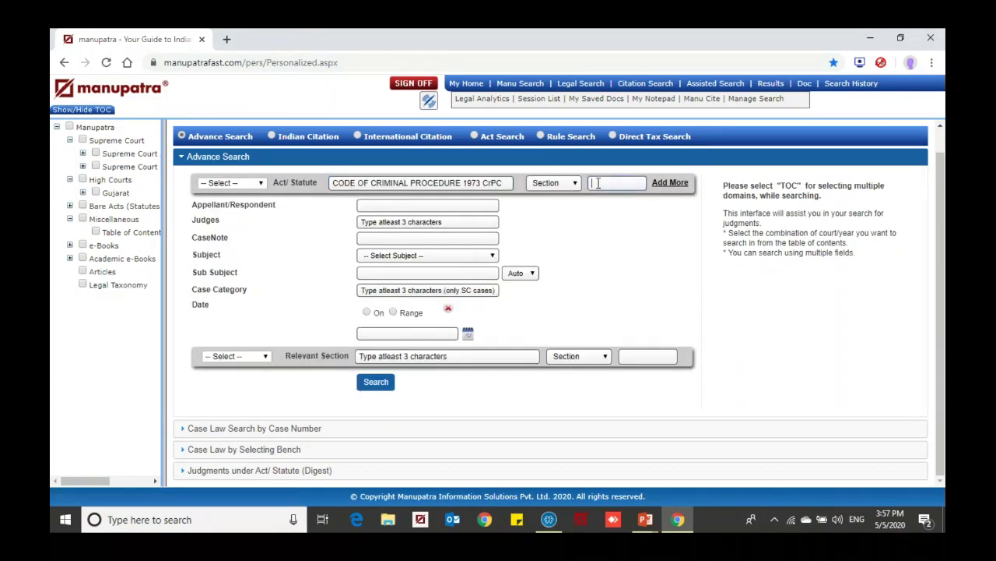
text(438)
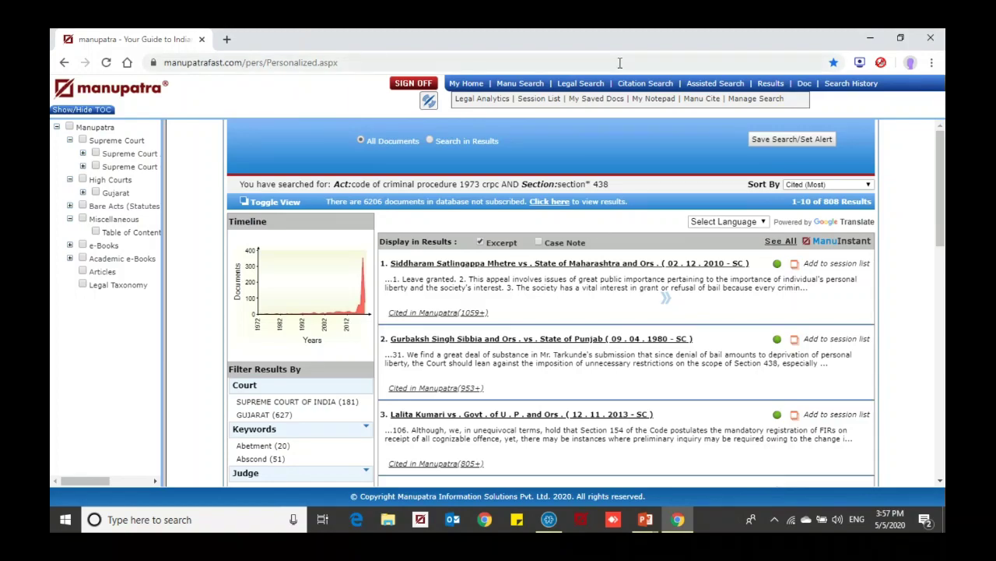
Open the case law search by case number, select Gujarat High Court, and go to the case number entry.
click(594, 84)
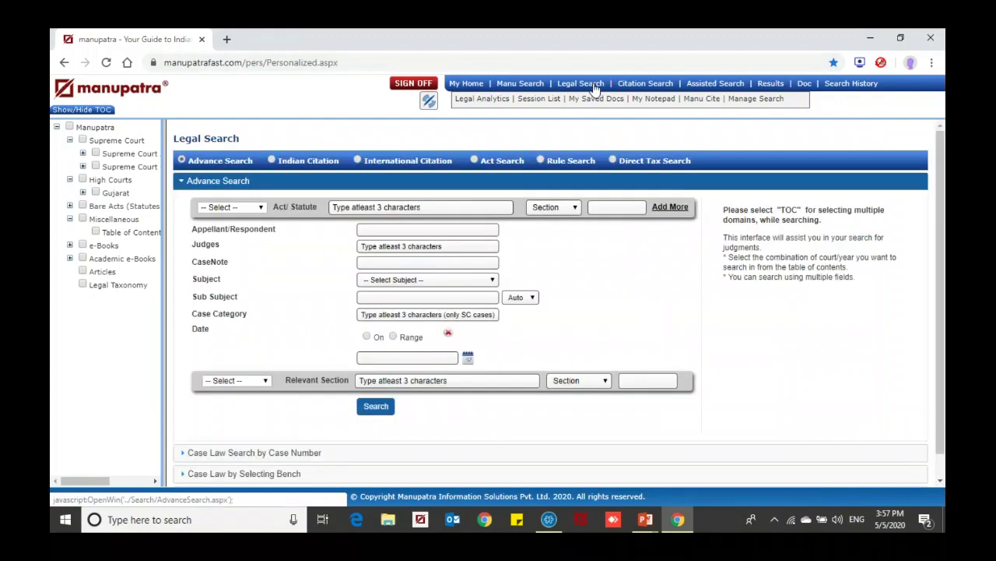
scroll(568, 350, down, 1)
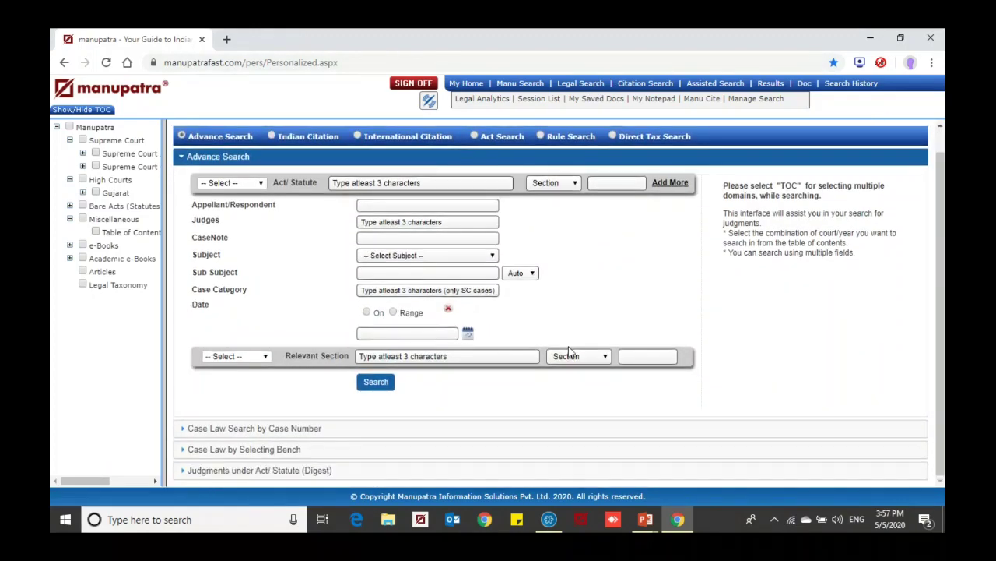
click(278, 428)
click(436, 204)
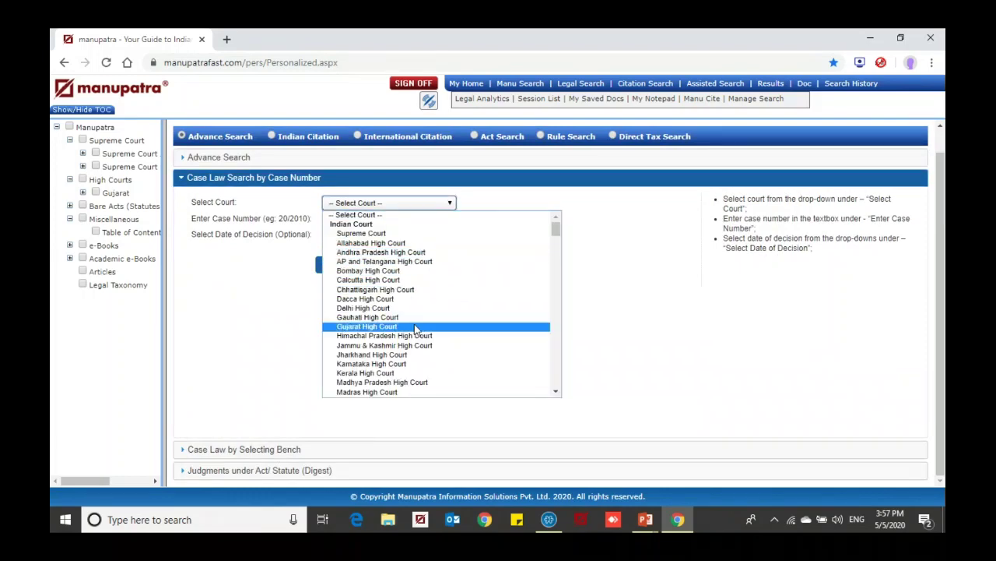
click(404, 327)
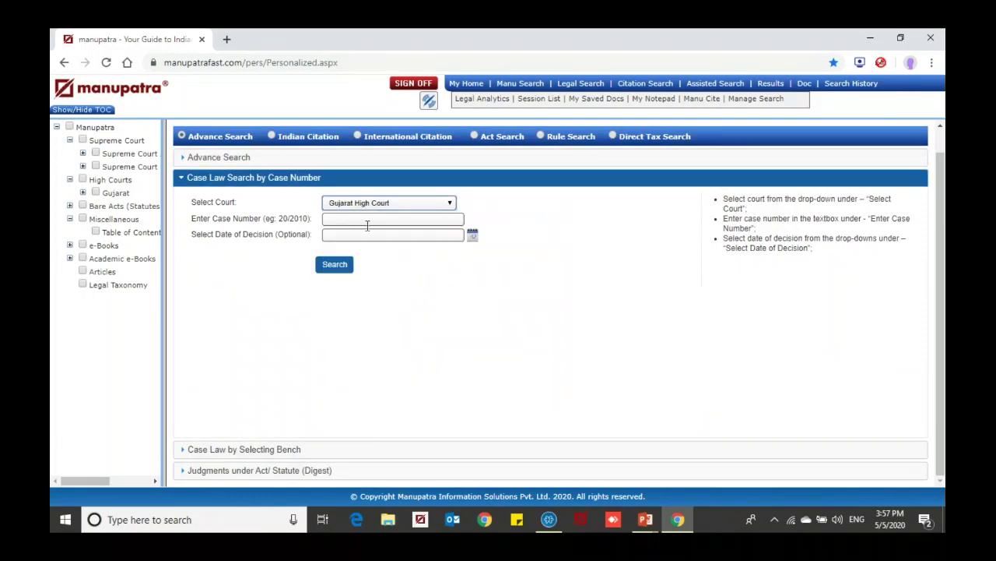
click(359, 218)
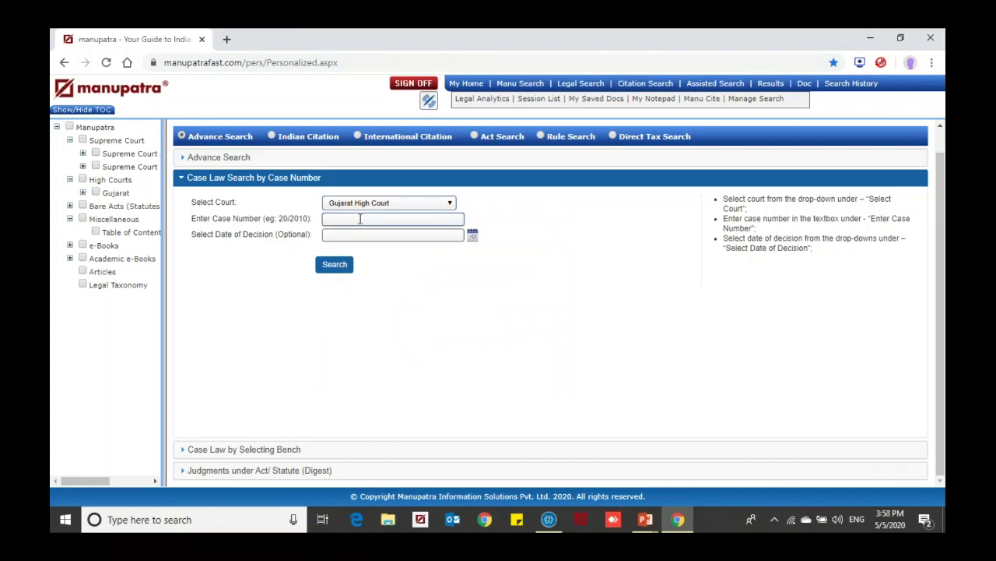
Search case law by bench for Three Judge Bench decisions of the Gujarat High Court and look over the results.
click(260, 451)
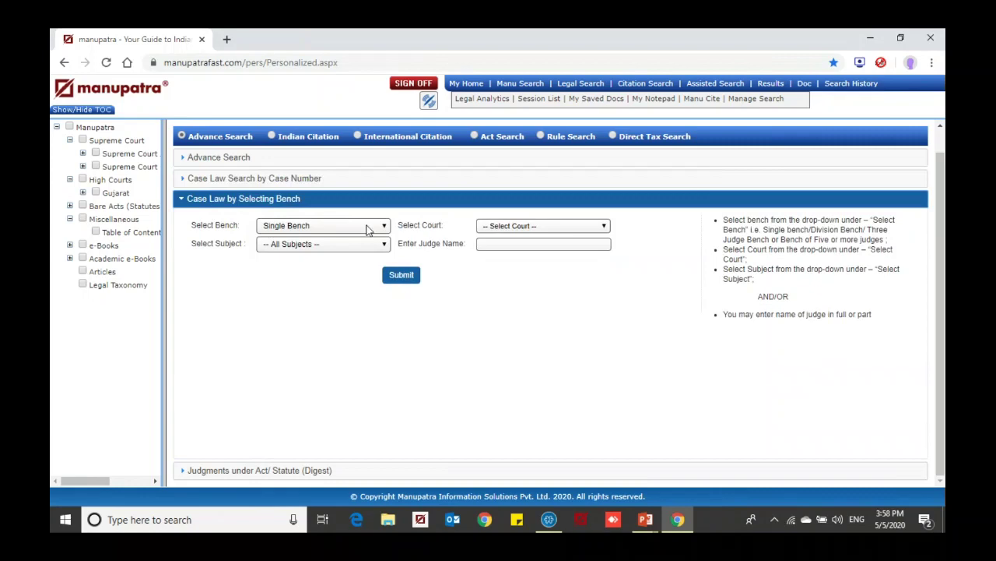
click(368, 228)
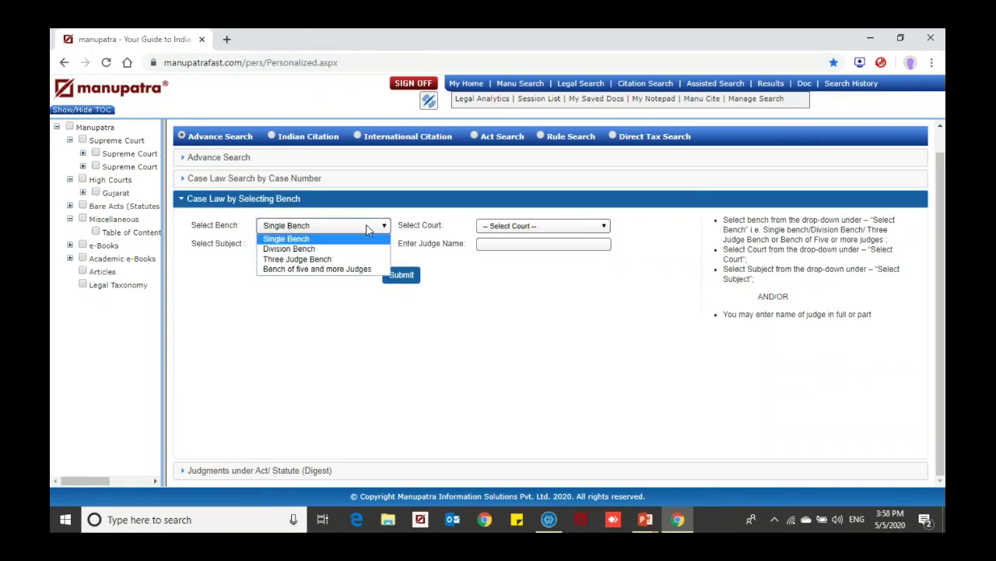
click(331, 260)
click(541, 226)
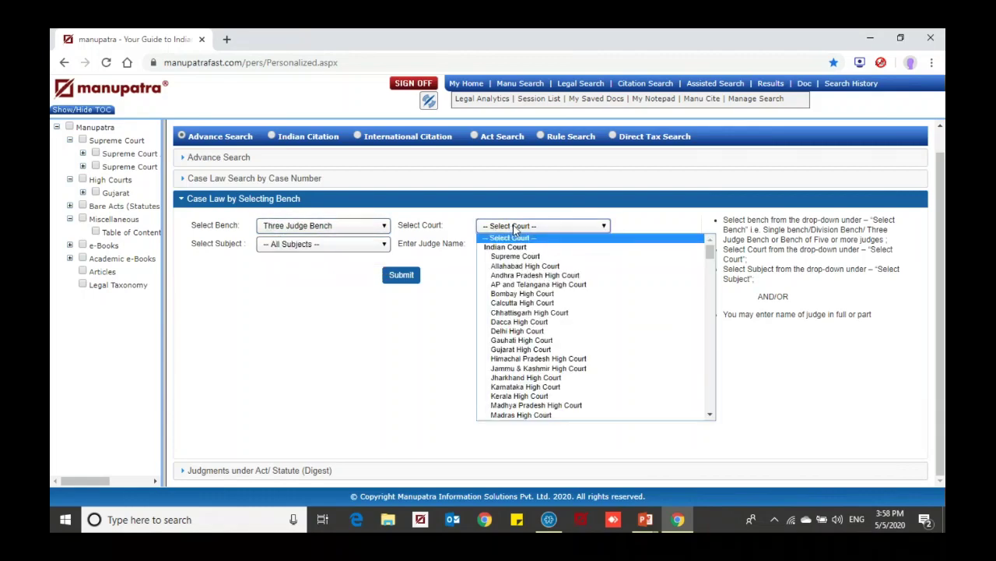
click(525, 351)
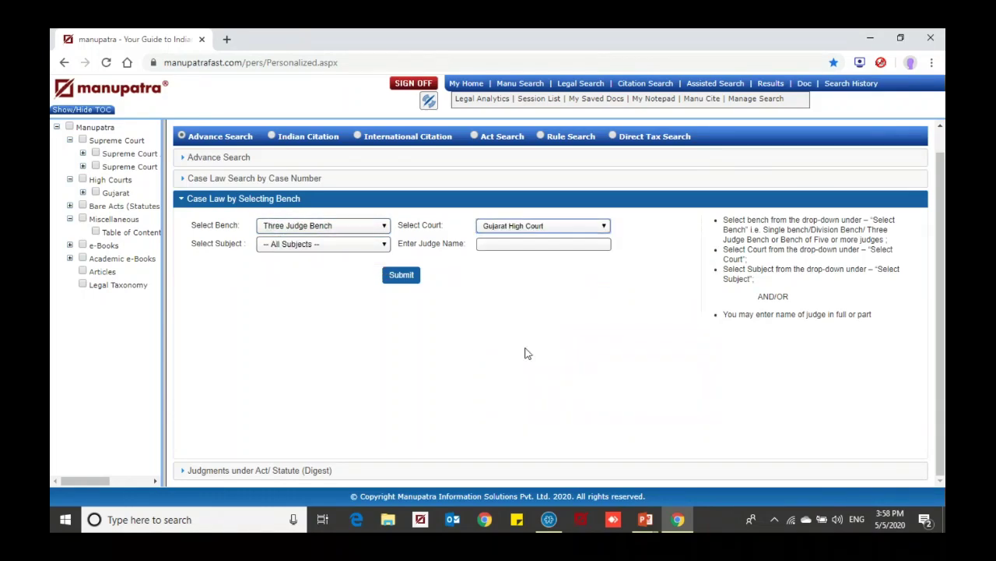
click(407, 277)
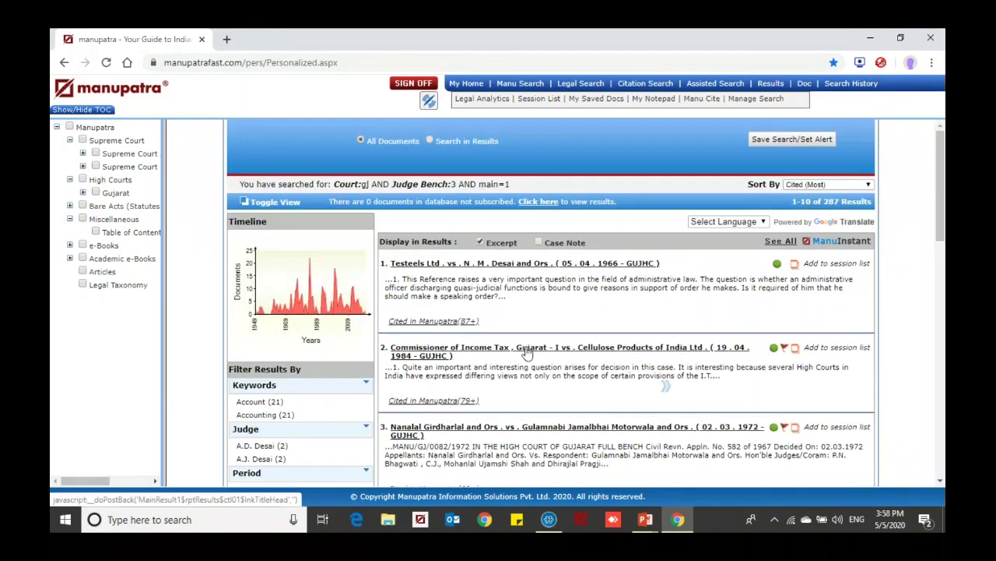
scroll(565, 394, down, 1)
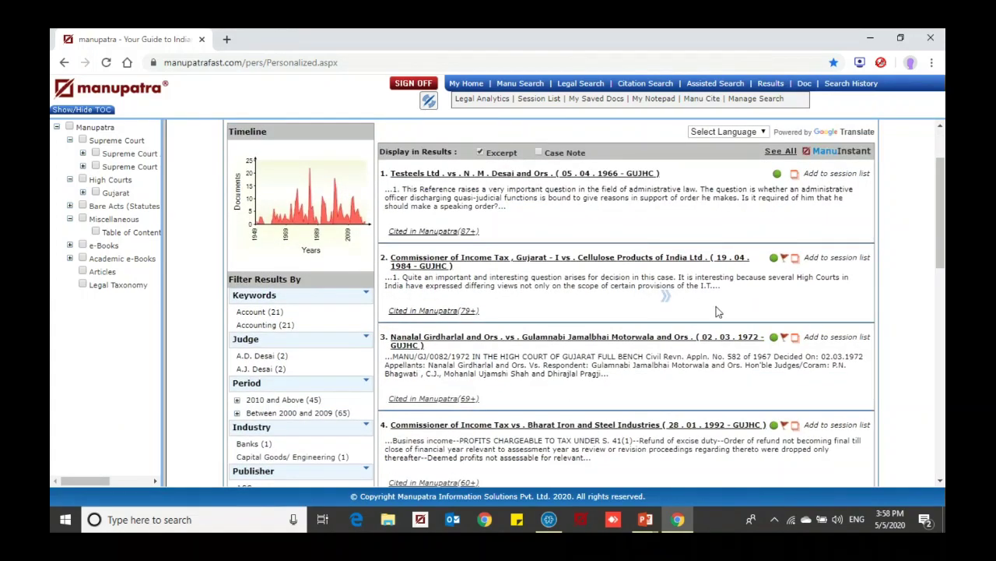
mouse_move(785, 265)
Open the digest of judgments under an act or statute and choose the CODE OF CRIMINAL PROCEDURE, 1973.
click(579, 84)
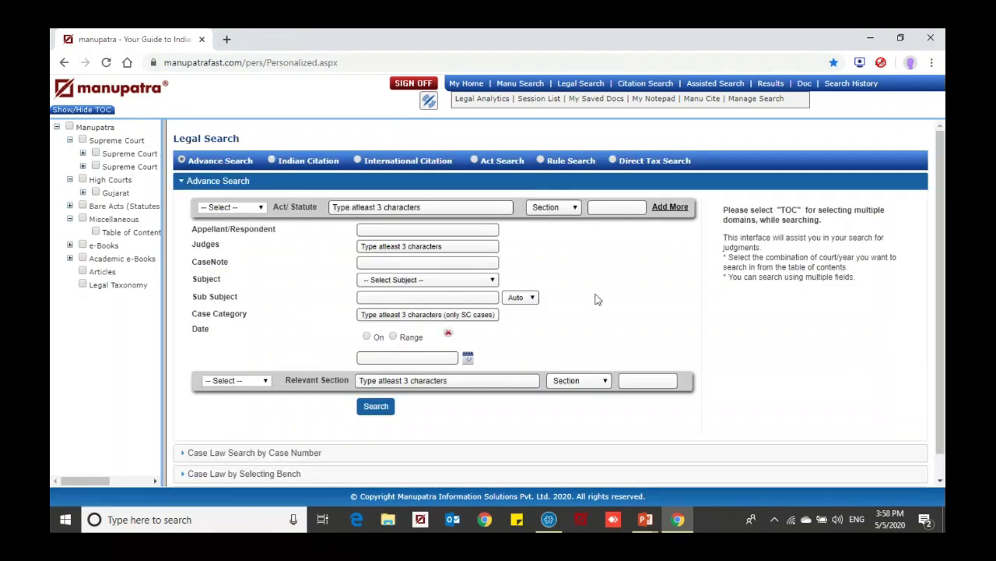
scroll(597, 300, down, 1)
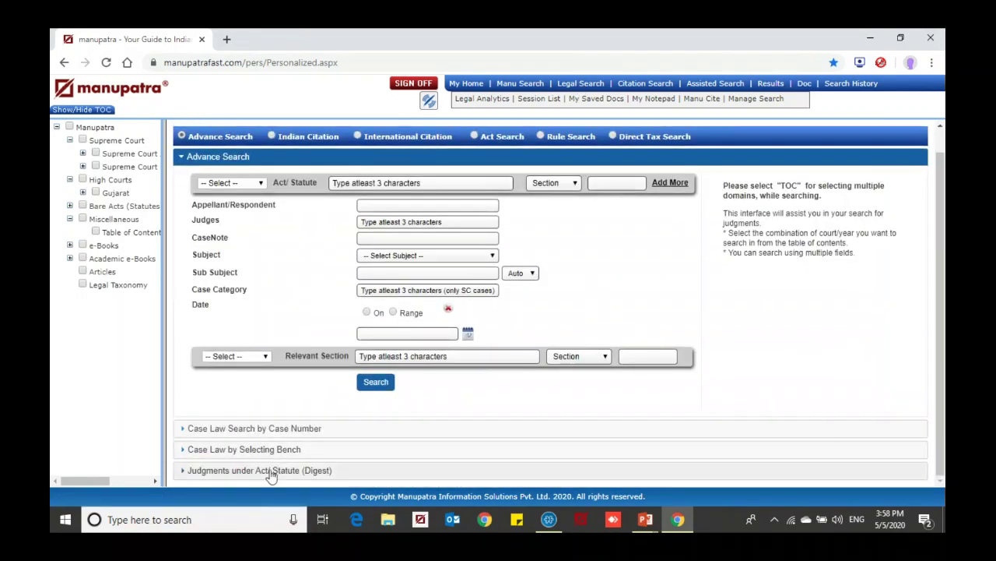
click(272, 471)
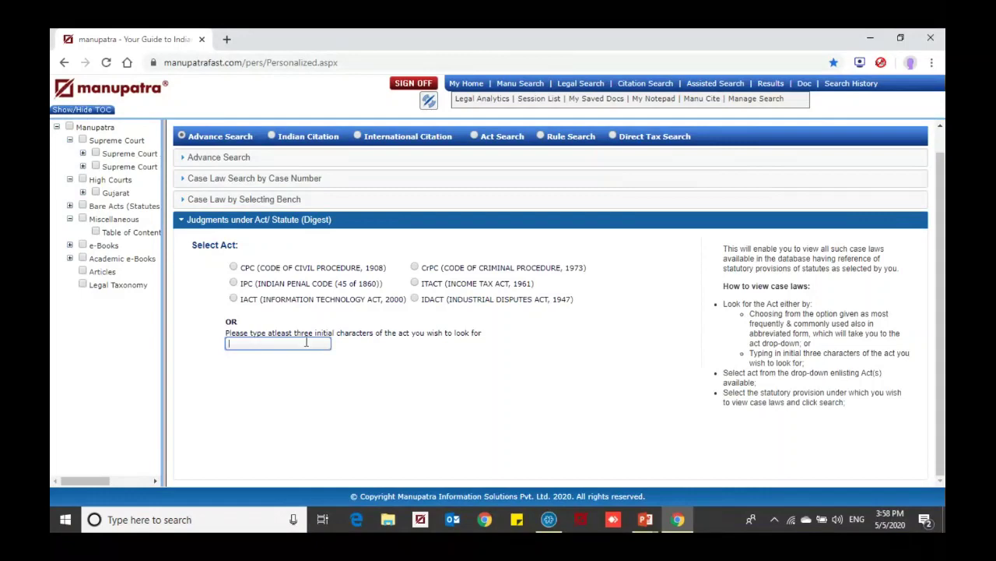
click(417, 268)
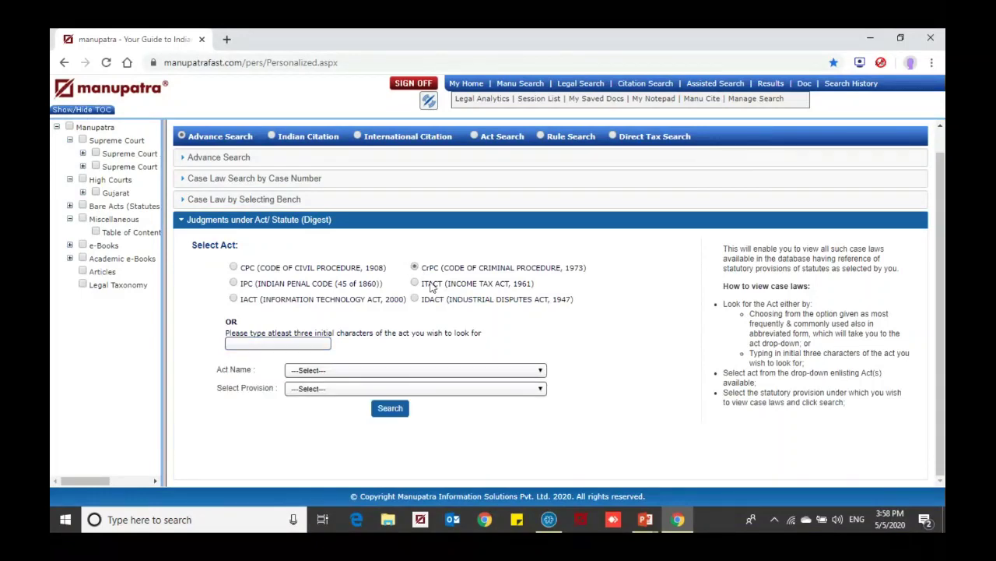
right_click(539, 373)
click(537, 371)
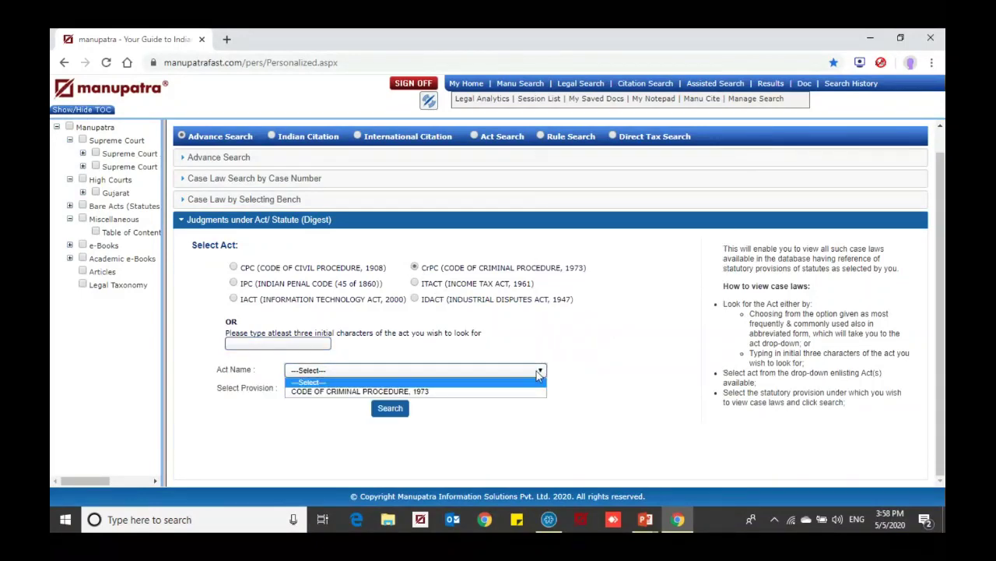
click(456, 390)
Search the digest for Section 15 - Subordination of Judicial Magistrates and open the listed APHC judgment dated 30.08.2019.
click(456, 394)
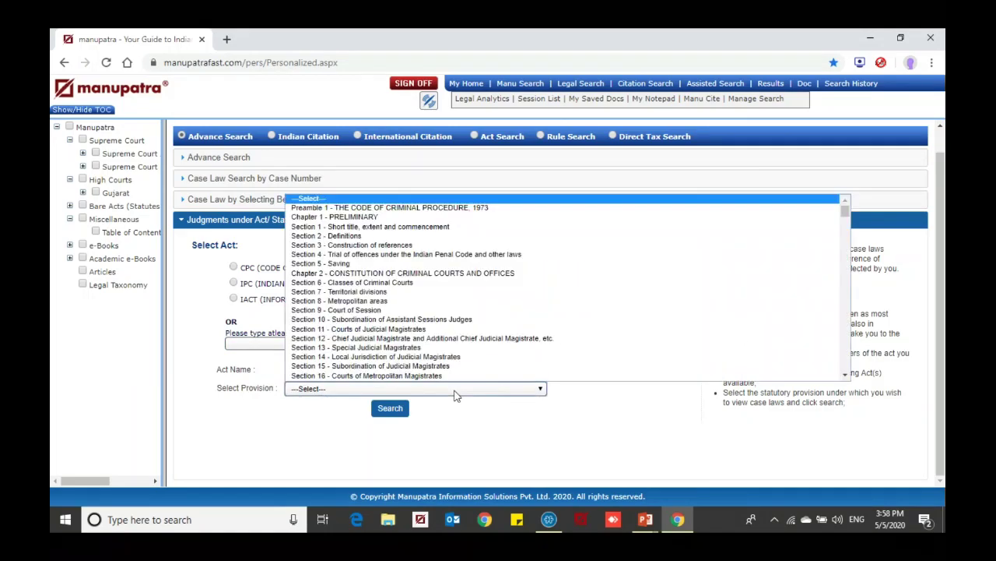
scroll(456, 366, down, 1)
click(456, 348)
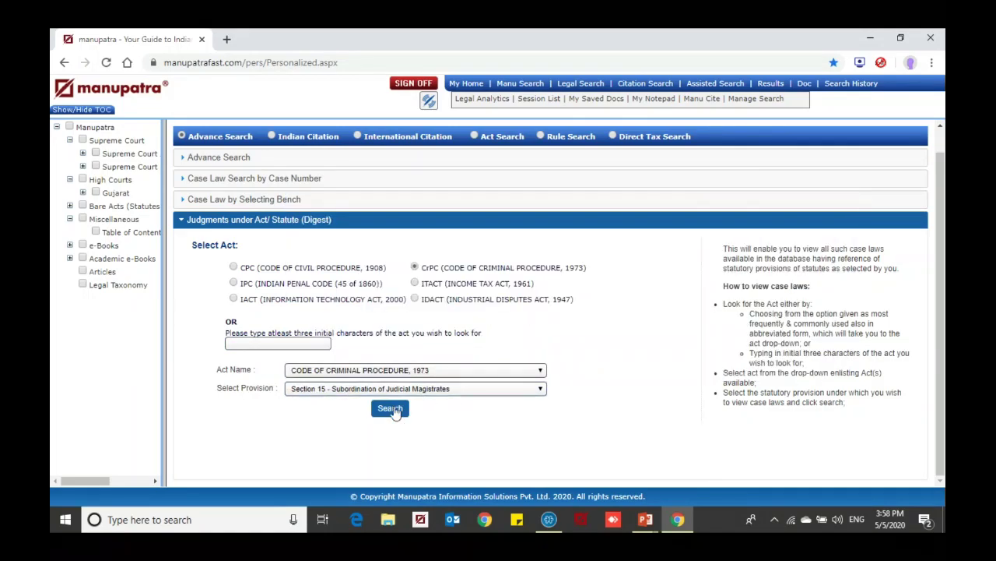
click(392, 409)
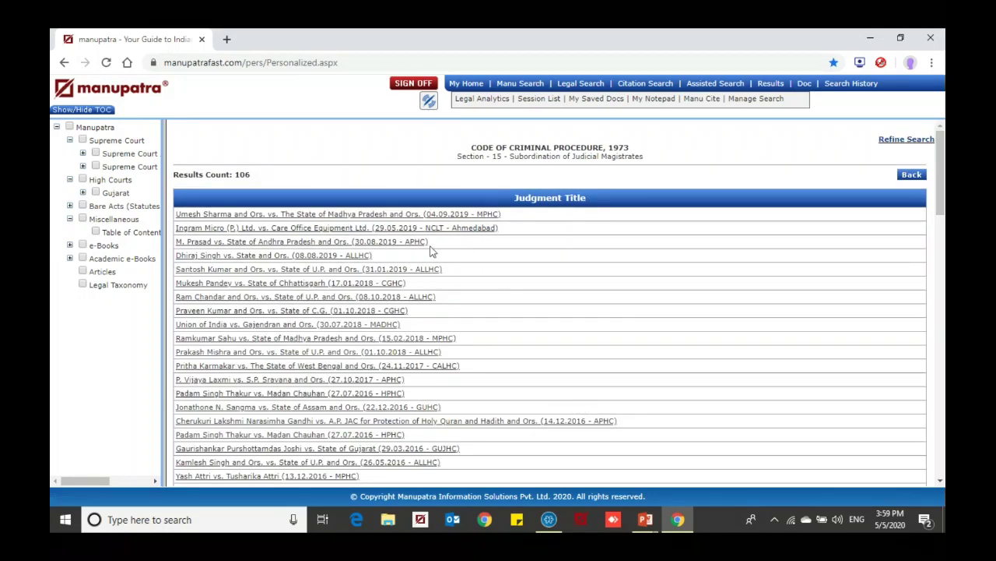
click(395, 244)
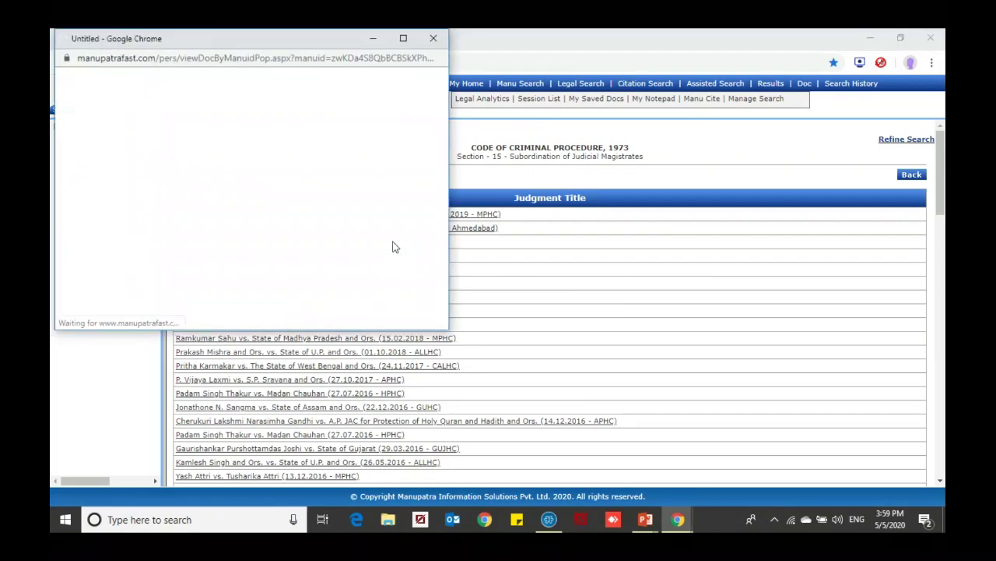
Close the open judgment and open the Supreme Court judgment dated 20.01.2014 from the Section 15 digest list.
click(433, 37)
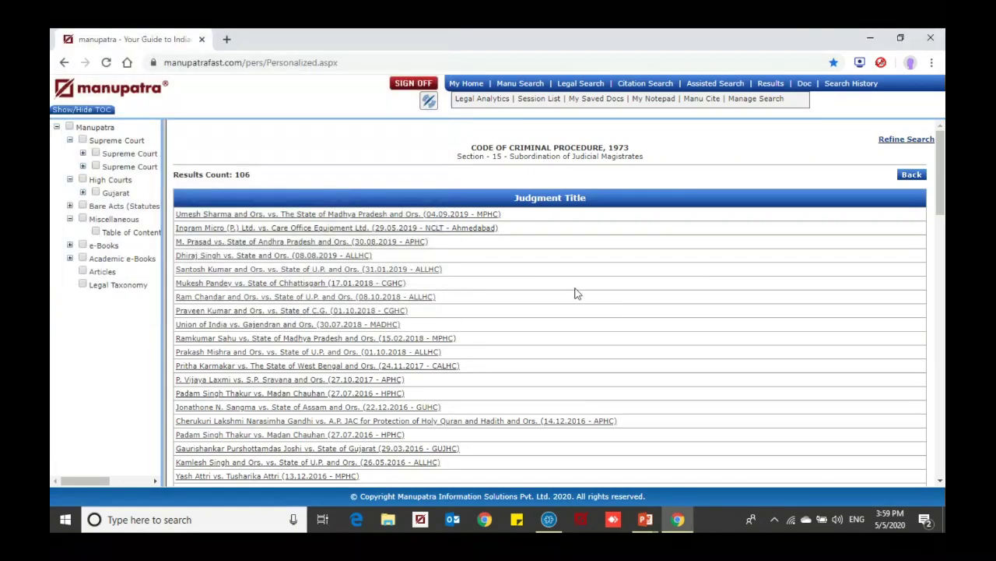
scroll(577, 293, down, 6)
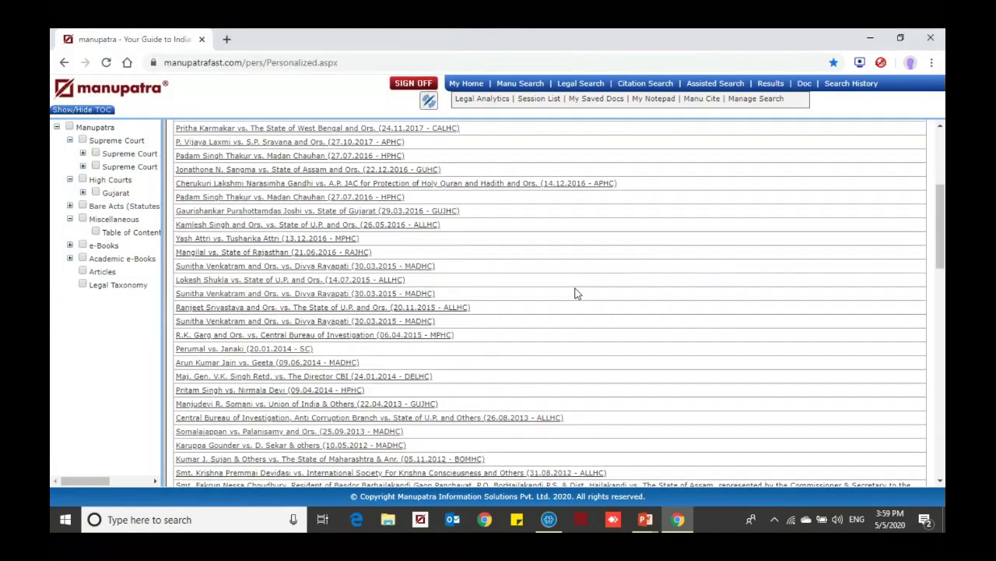
scroll(577, 293, down, 2)
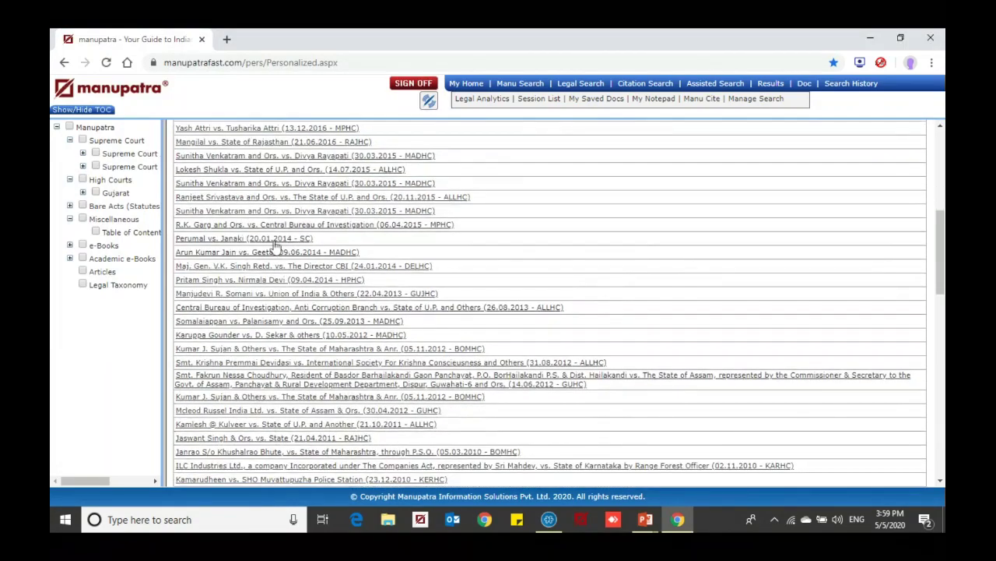
click(276, 244)
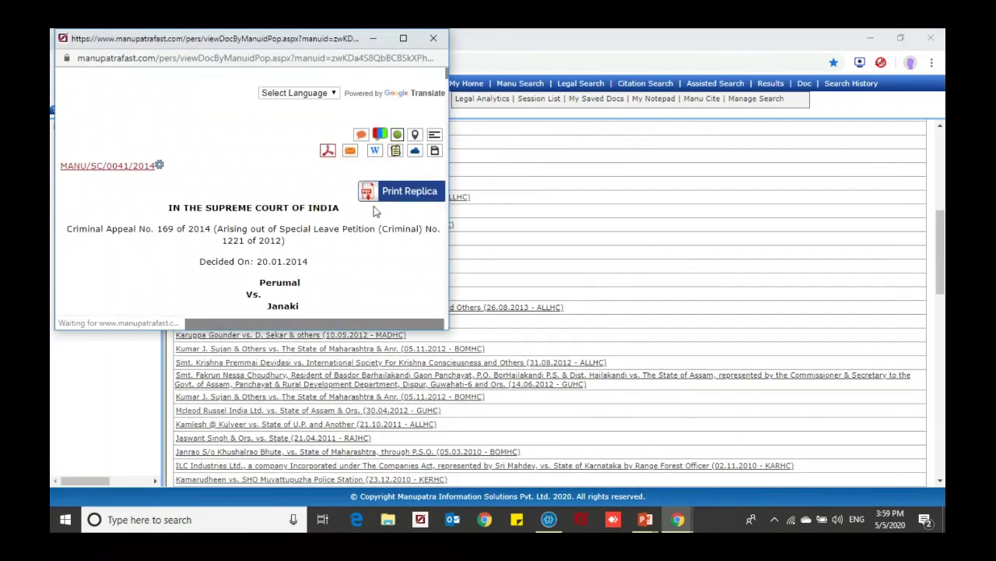
Read through the judgment's coram, subject, relevant section, acts cited and case category, and close it.
scroll(377, 254, down, 8)
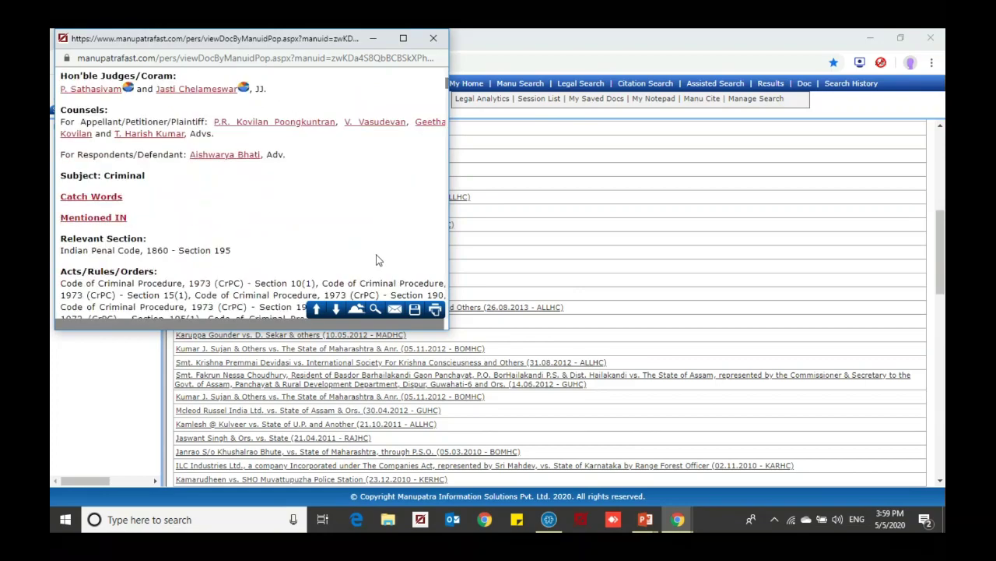
scroll(376, 254, down, 5)
scroll(377, 253, up, 5)
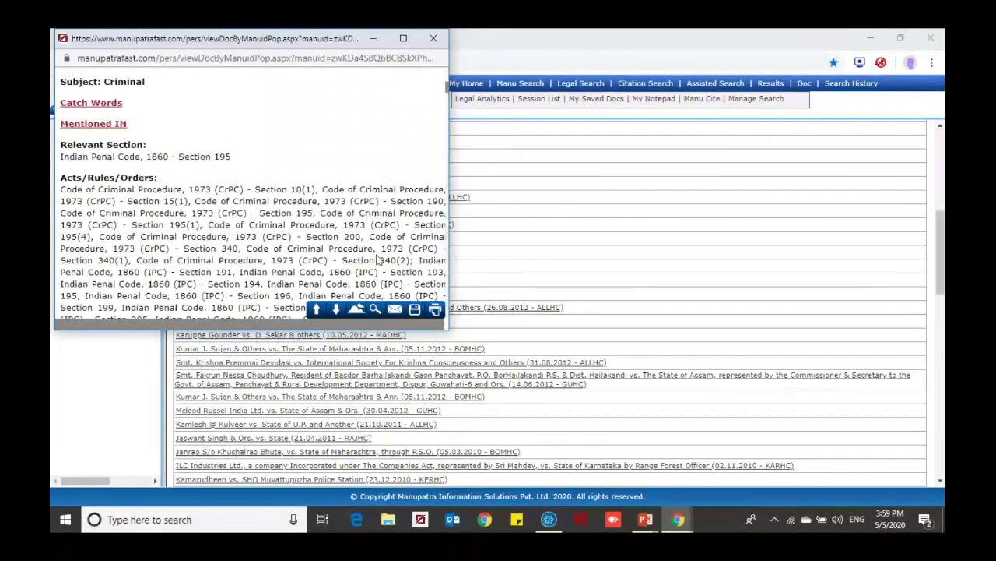
scroll(376, 254, down, 1)
scroll(377, 254, down, 10)
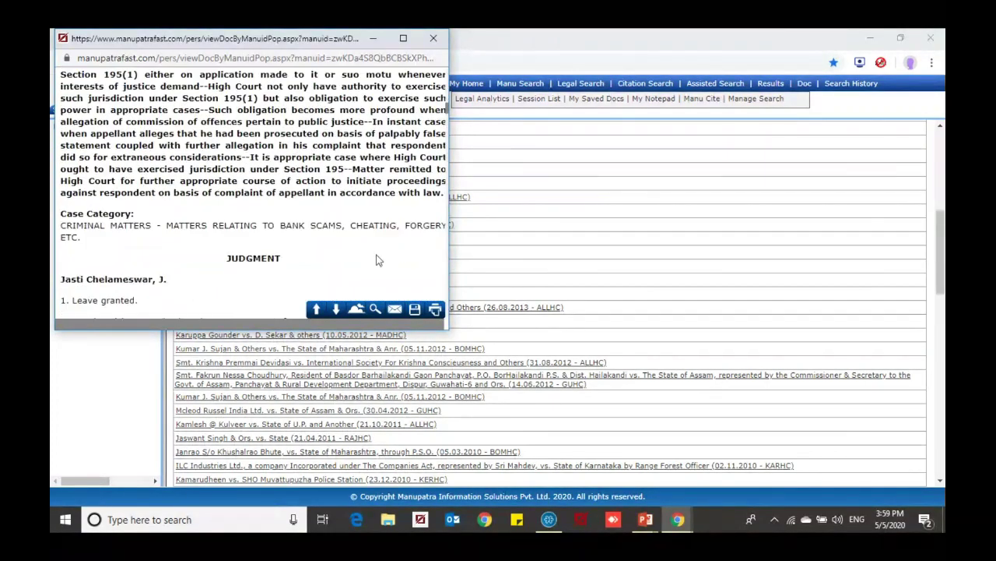
click(434, 39)
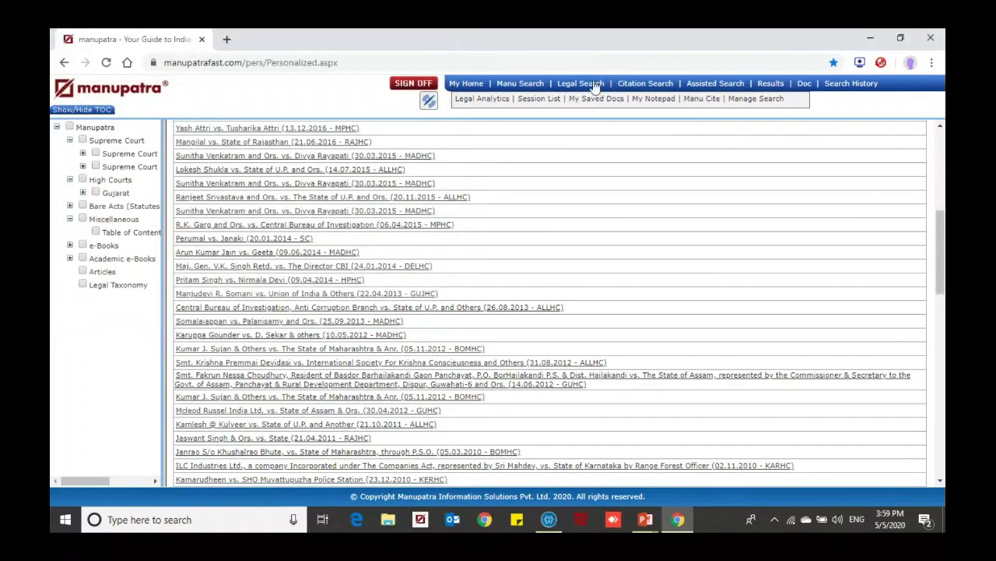
Open the Indian Citation search and choose AIR(Supreme Court) as the publisher.
click(595, 84)
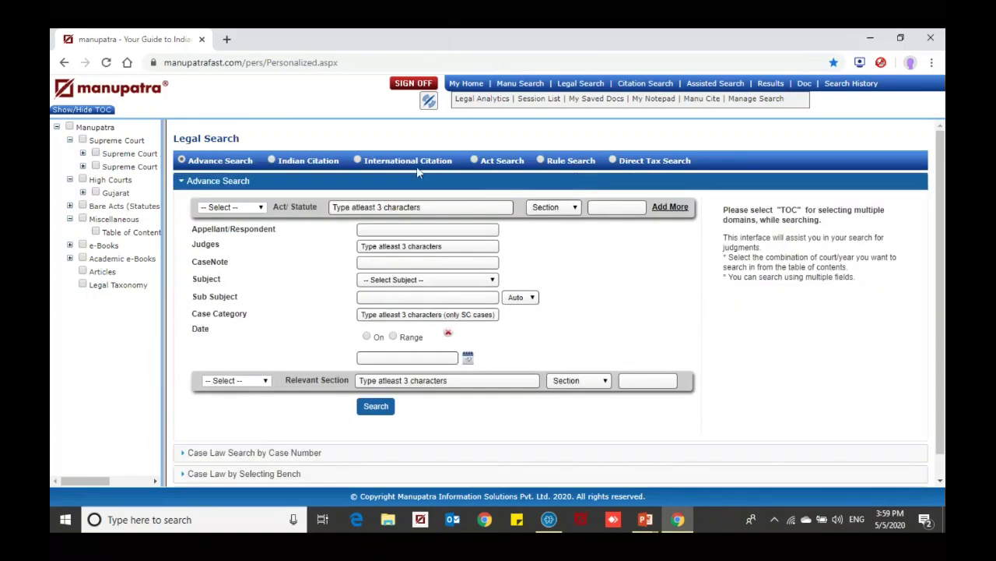
click(313, 162)
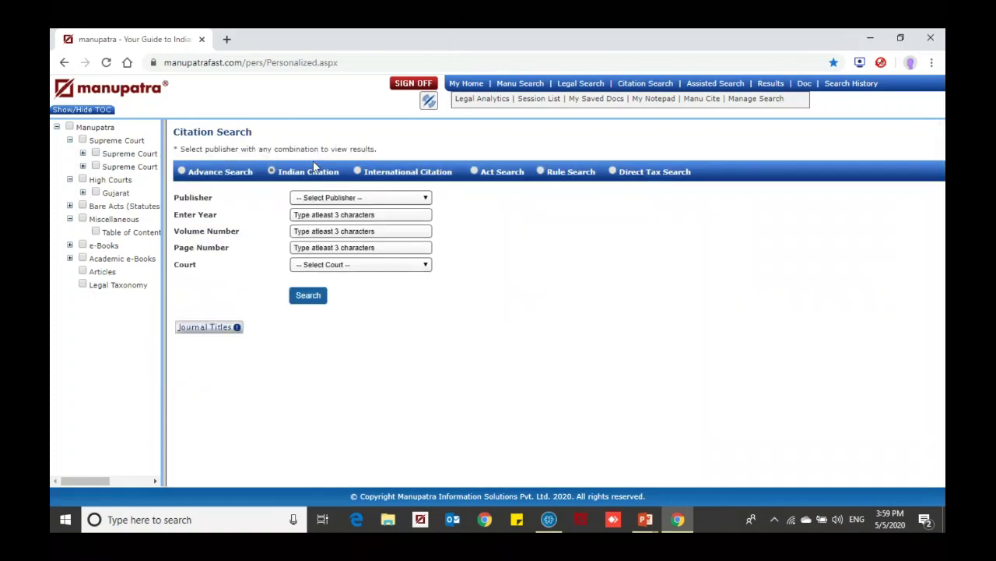
click(425, 199)
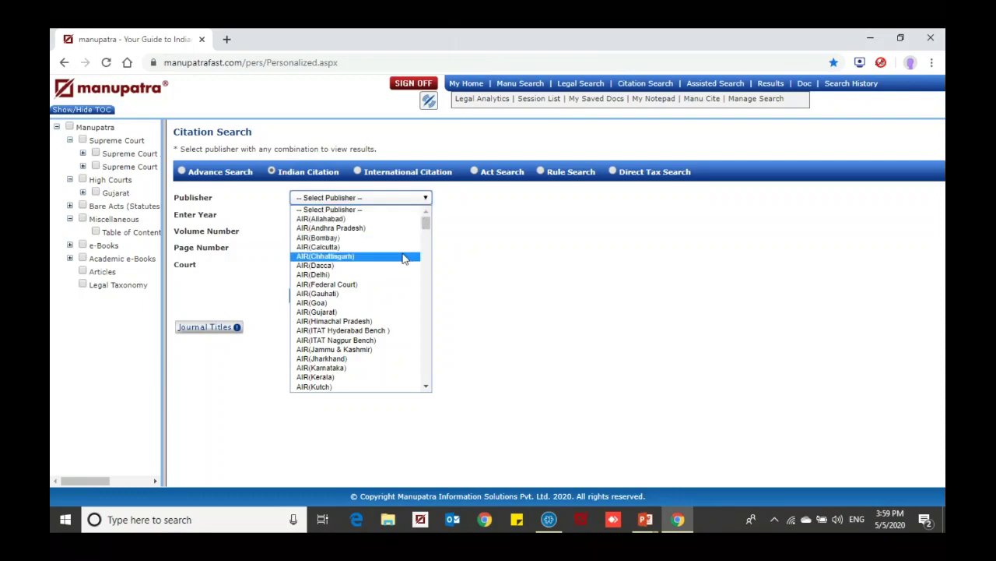
scroll(403, 258, down, 10)
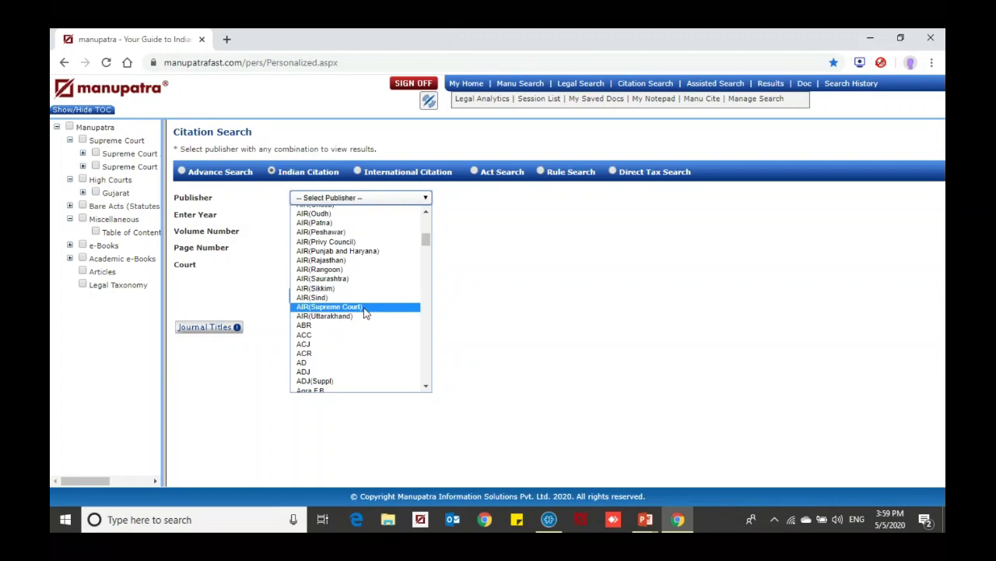
click(362, 313)
Search the AIR citation by year 2009 and page number 1059, and view the matching judgment.
click(336, 223)
text(2009)
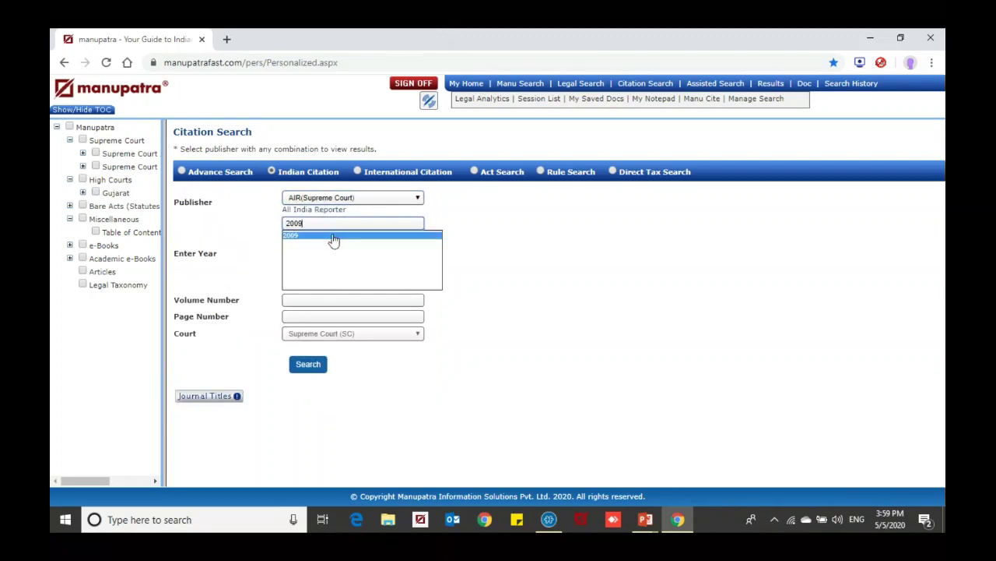
click(333, 235)
click(311, 257)
text(1059)
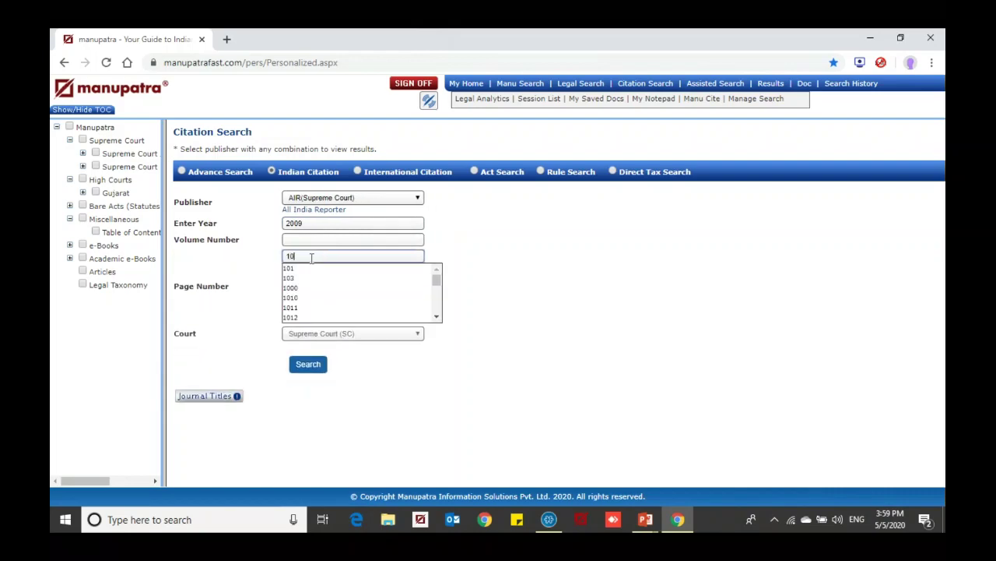
click(307, 266)
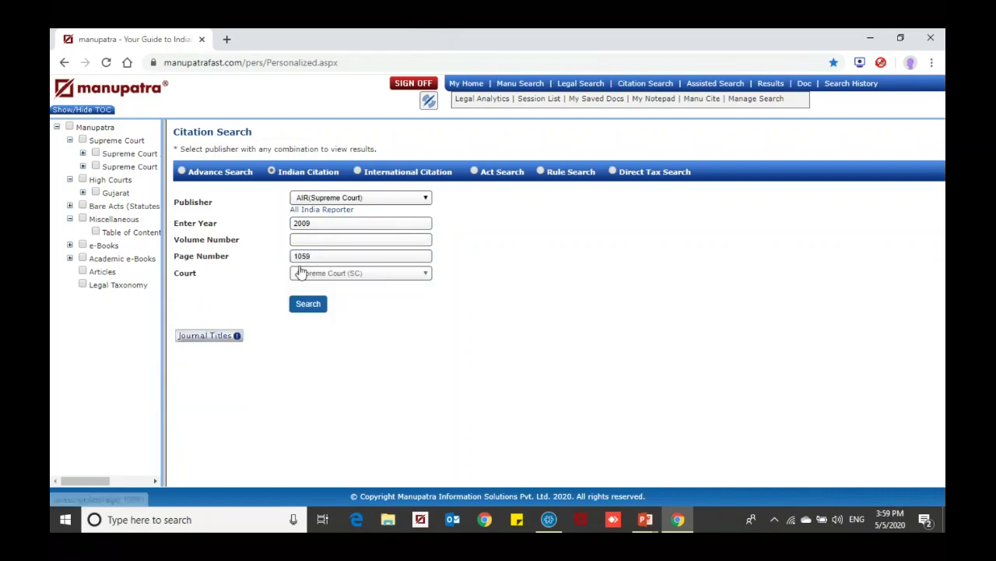
click(309, 308)
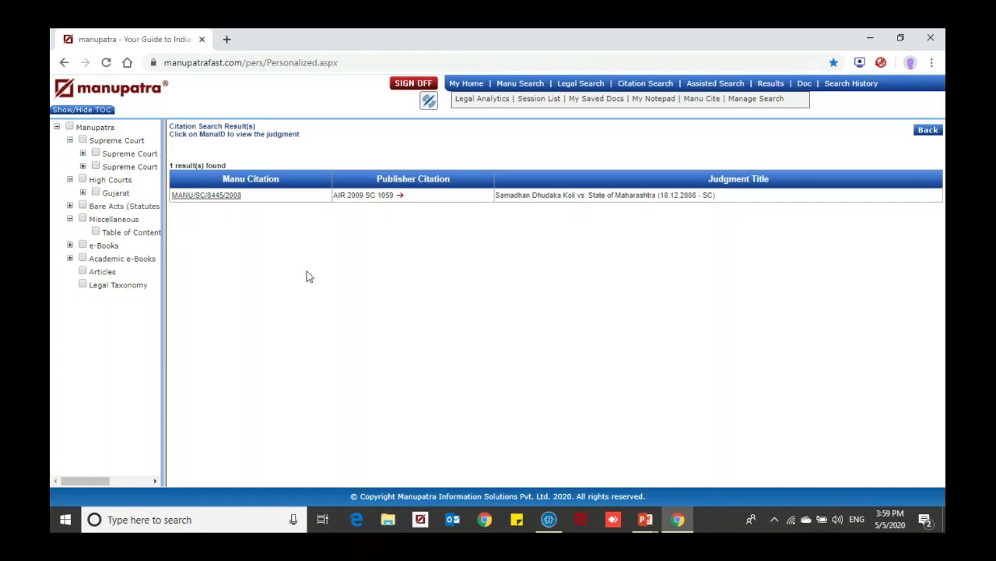
click(401, 196)
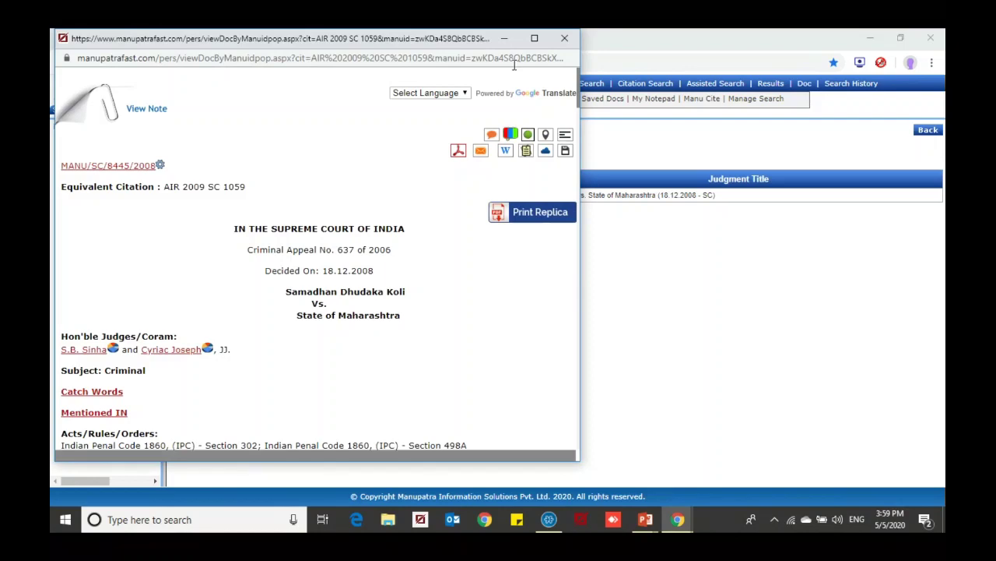
click(563, 39)
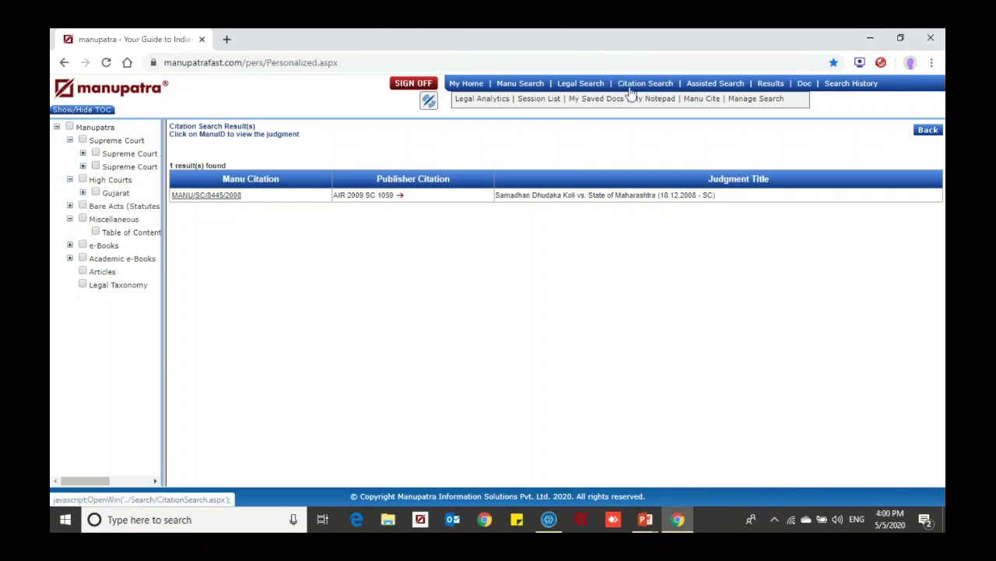
Start a new citation search and choose GLH (Gujarat Law Herald) as the publisher.
click(639, 84)
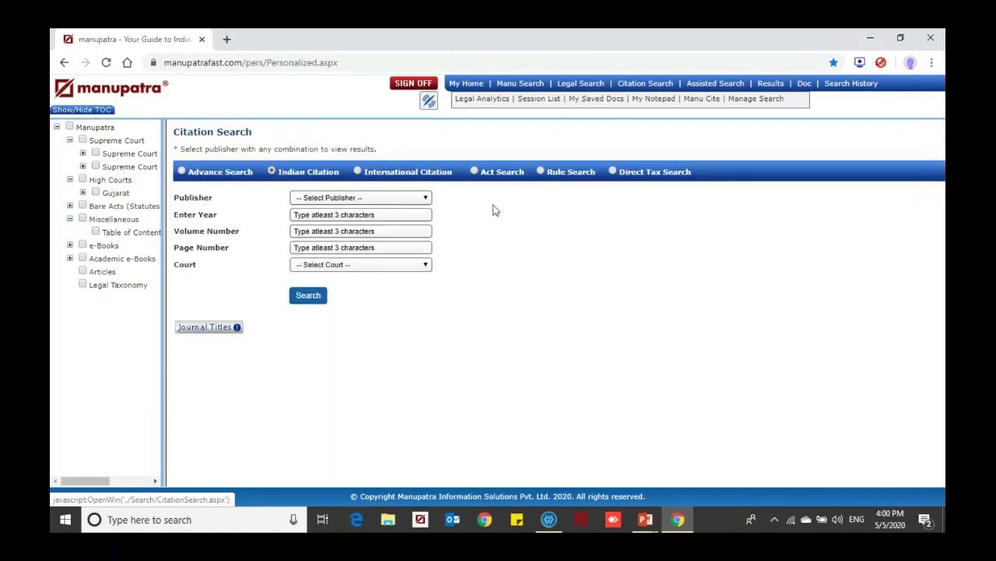
click(400, 199)
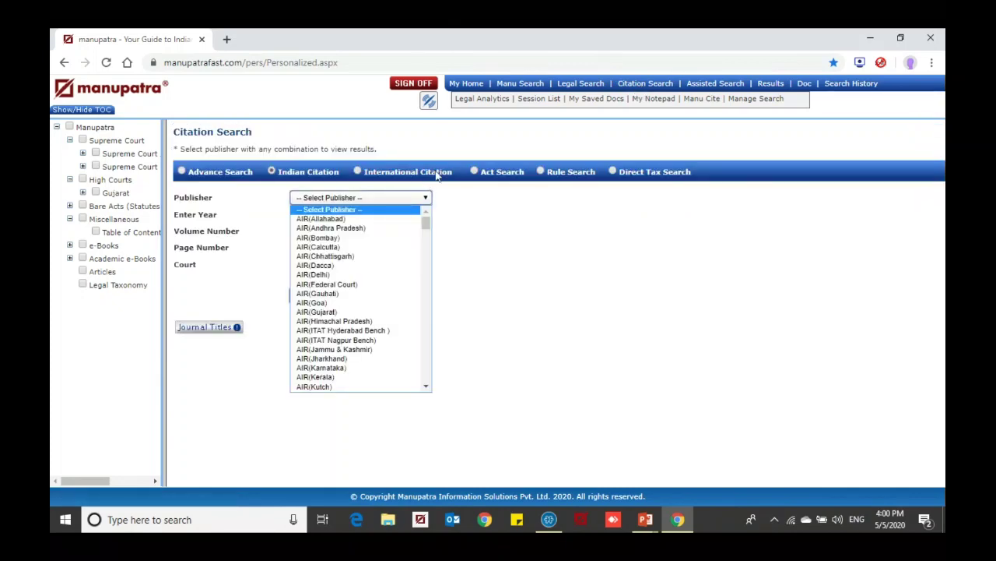
text(gl)
key(Down)
key(Down)
key(Down)
key(Down)
key(Down)
key(Down)
key(Down)
key(Down)
key(Down)
key(Down)
key(Down)
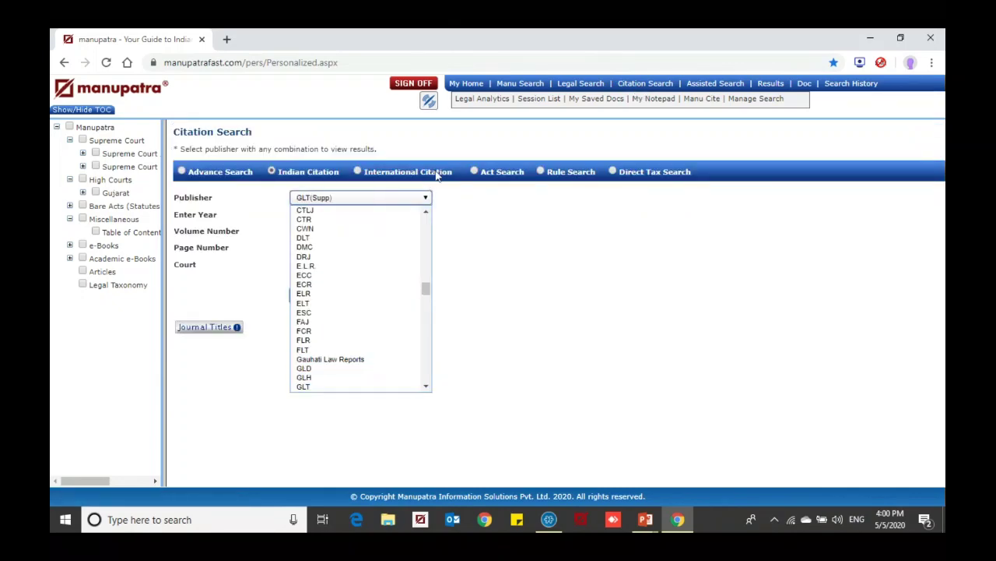
key(Down)
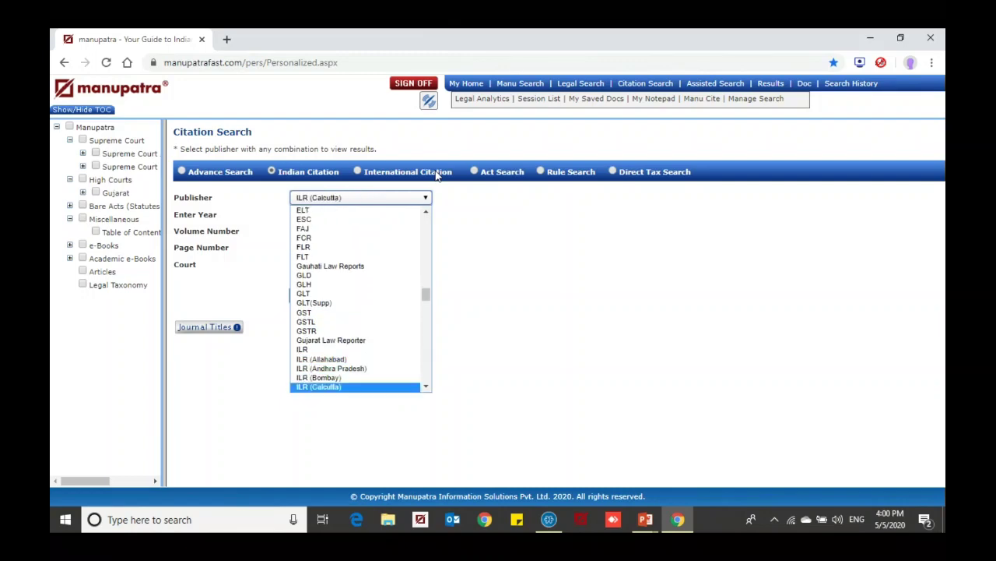
key(Up)
key(Up)
key(Up)
key(Up)
key(Up)
key(Up)
key(Up)
key(Up)
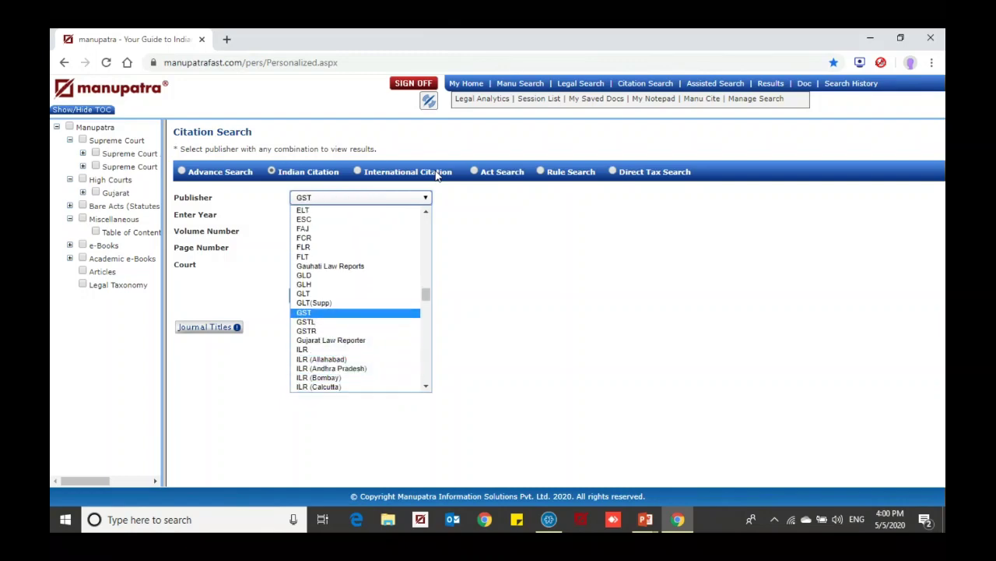
key(Up)
key(Up)
key(Up)
key(Return)
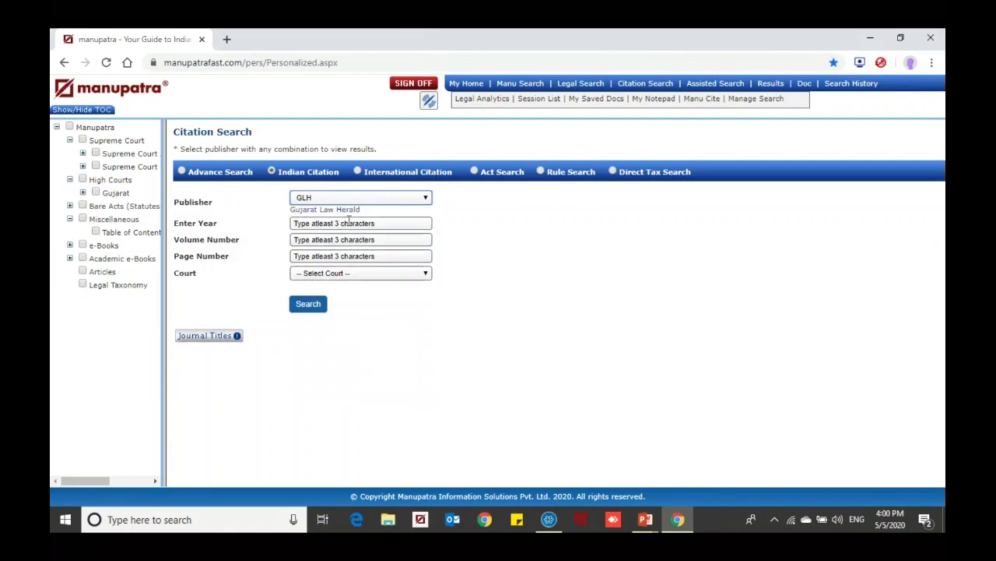
Search the Gujarat Law Herald citations for the year 2018.
click(341, 223)
text(2018)
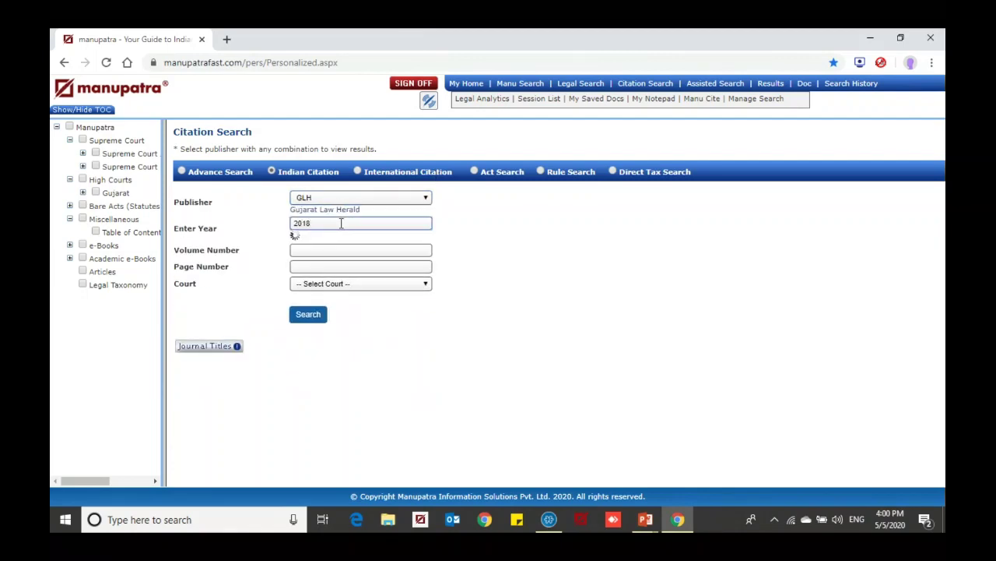
click(310, 238)
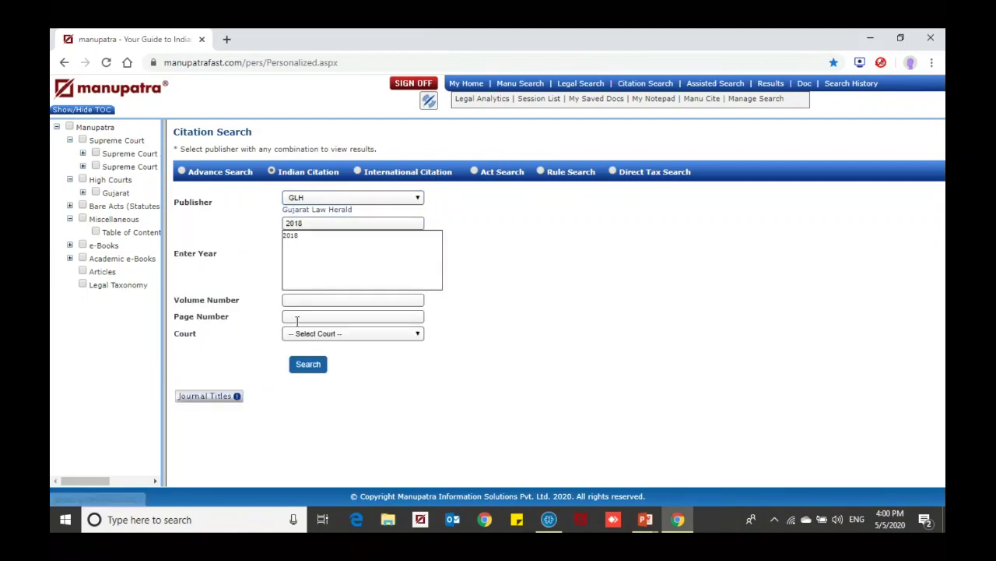
click(308, 364)
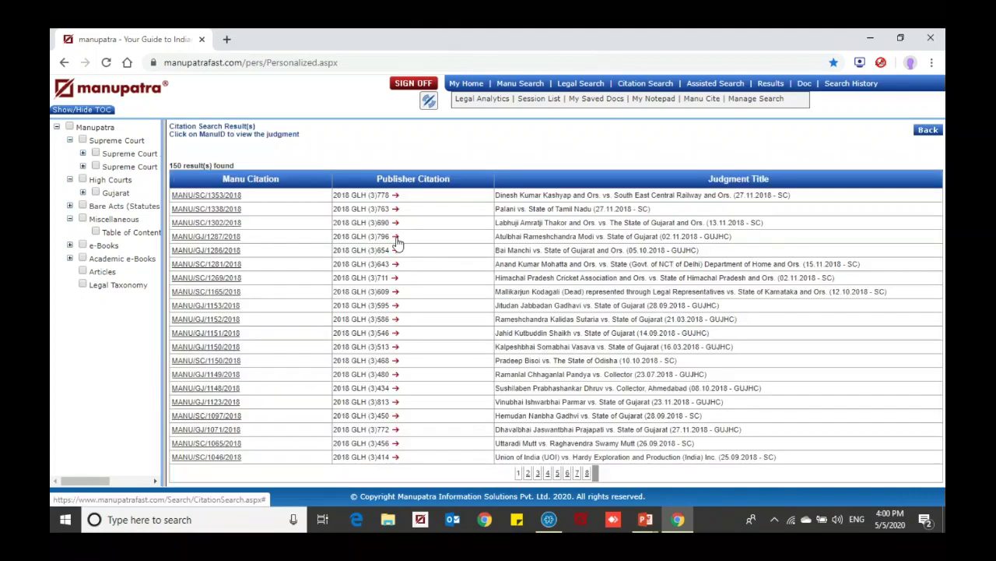
View the judgment cited as 2018 GLH (3)796, close it, and go to the Assisted Search.
click(396, 237)
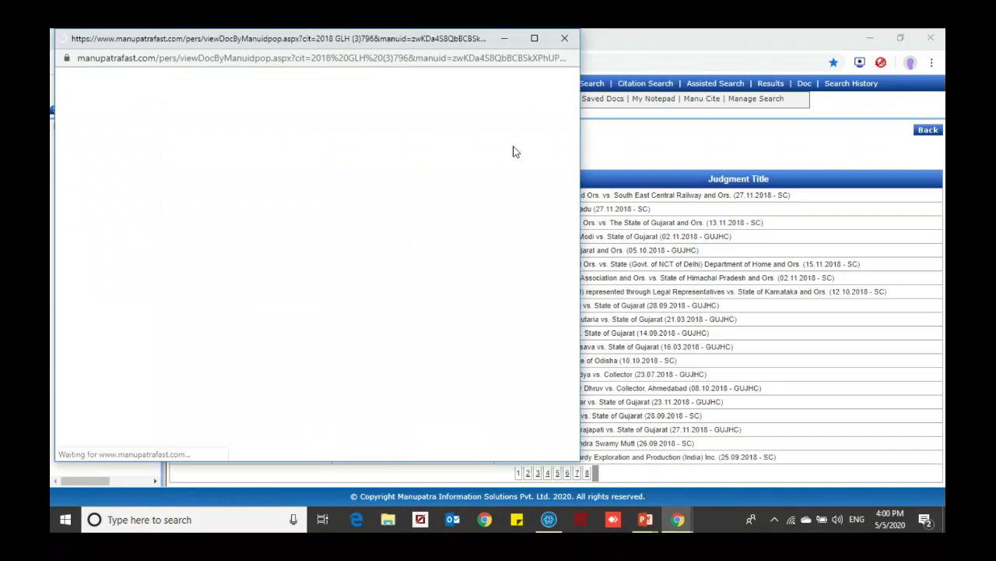
click(564, 39)
click(703, 88)
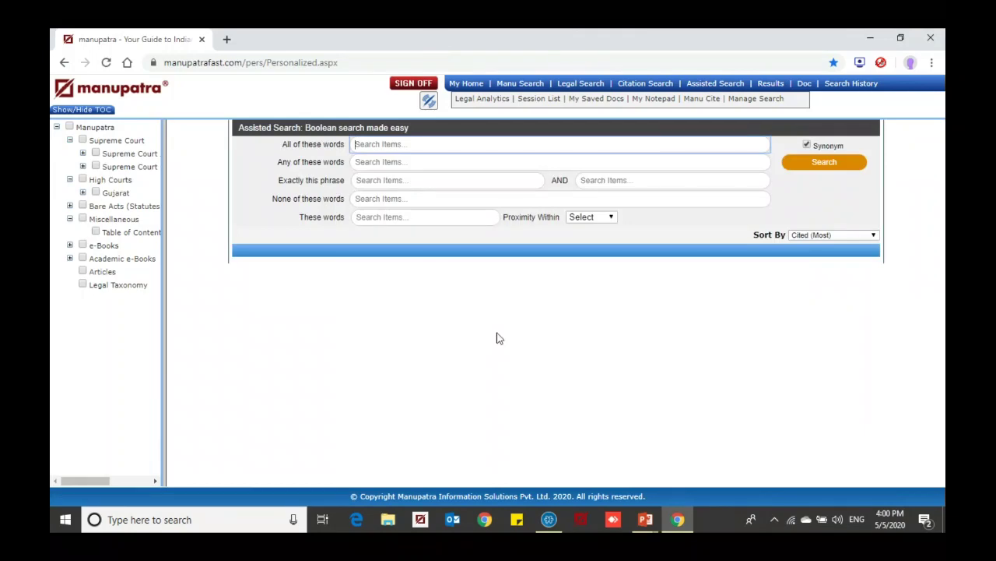
text(@)
key(Return)
text(@)
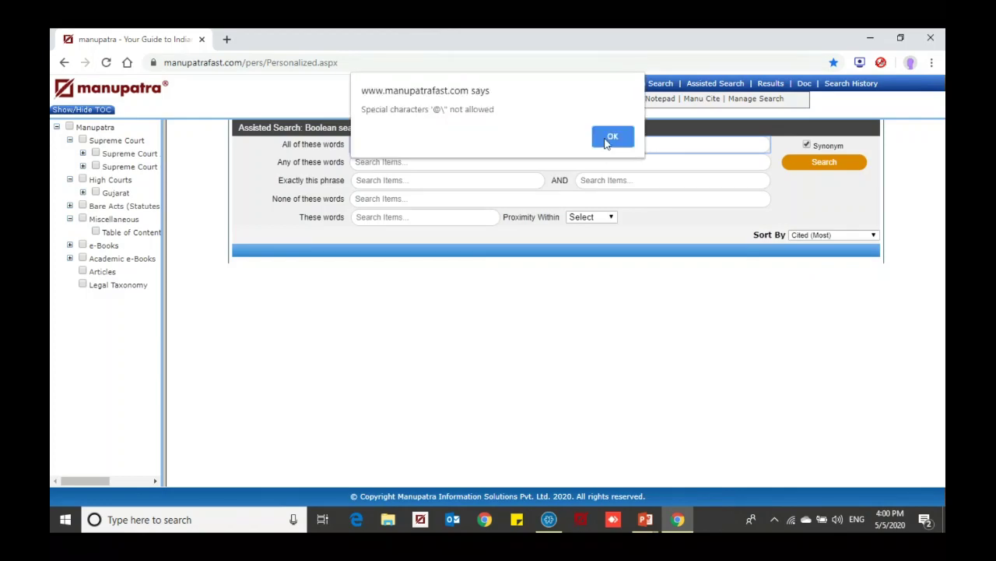
click(612, 136)
text(p)
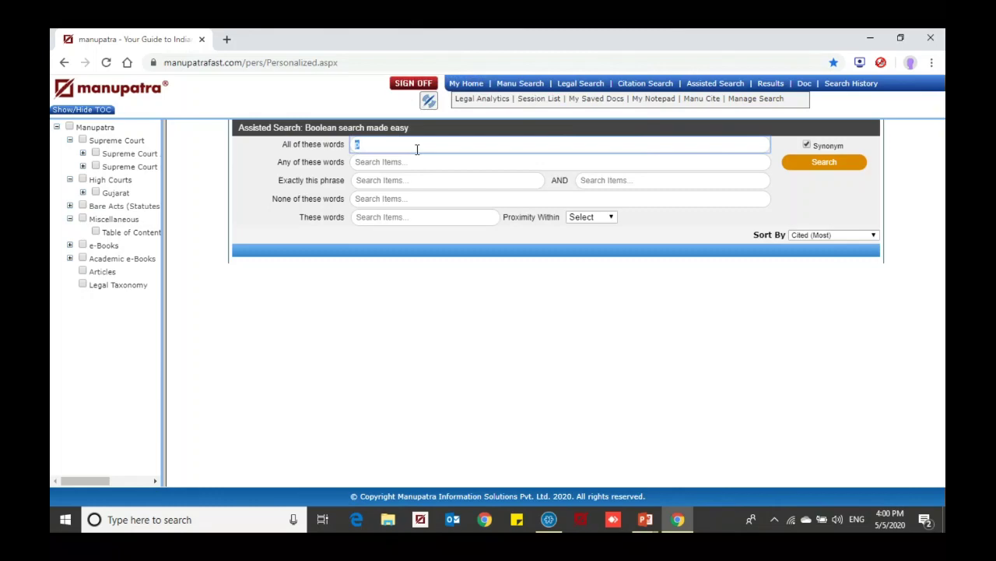
key(BackSpace)
text(c)
key(BackSpace)
key(BackSpace)
key(BackSpace)
Run an assisted search for documents containing the word "jurisdiction" and the exact phrase "negotiable instruments".
text(jurisdiction)
click(386, 180)
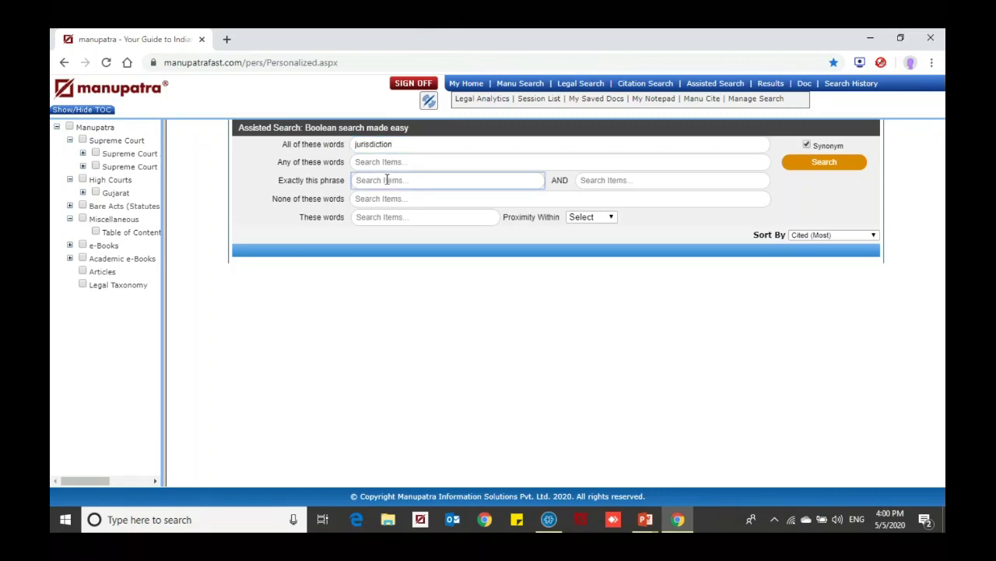
text(negotiable instruments)
click(820, 168)
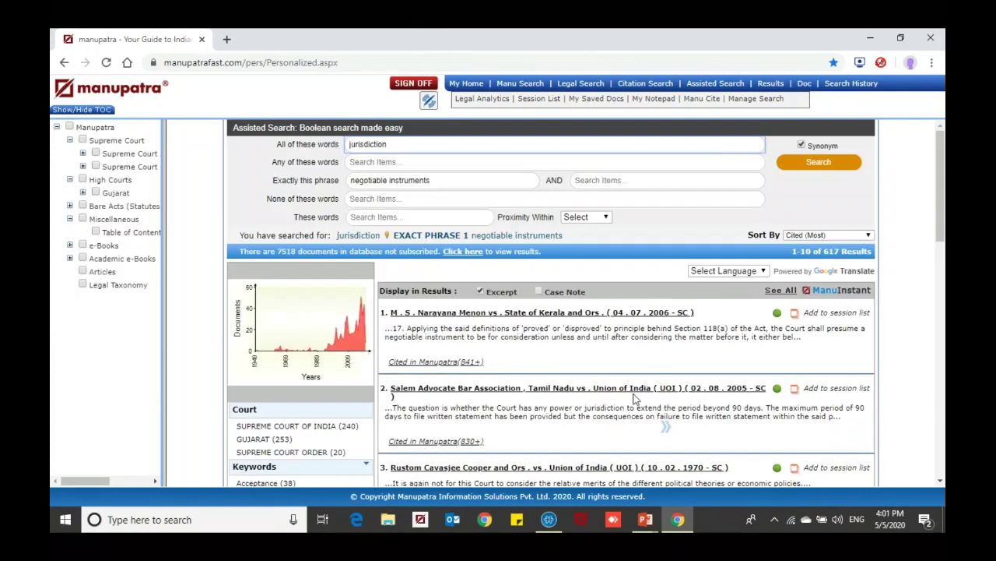
Look over the assisted search results and sort them by Relevance.
scroll(635, 398, down, 2)
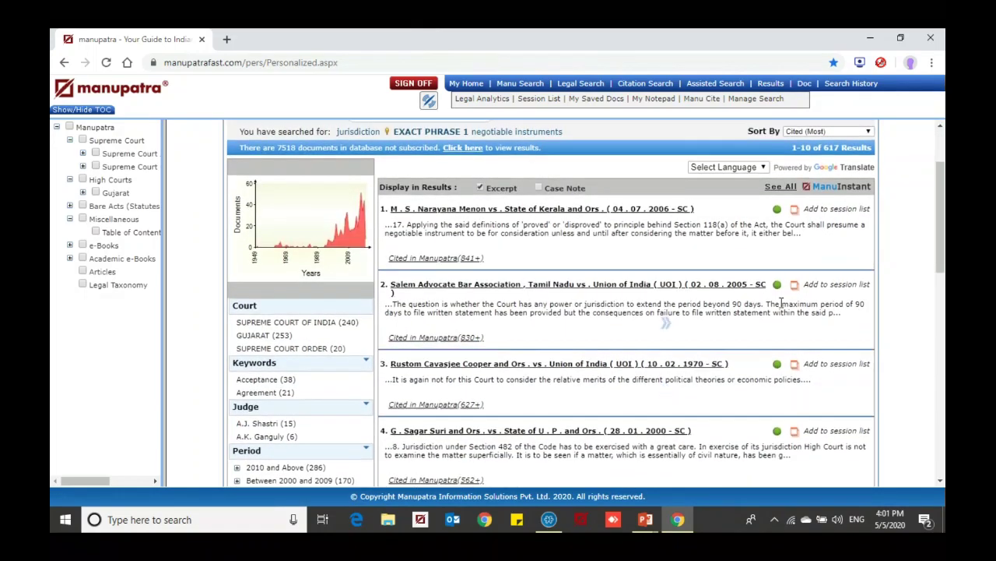
click(833, 132)
click(827, 141)
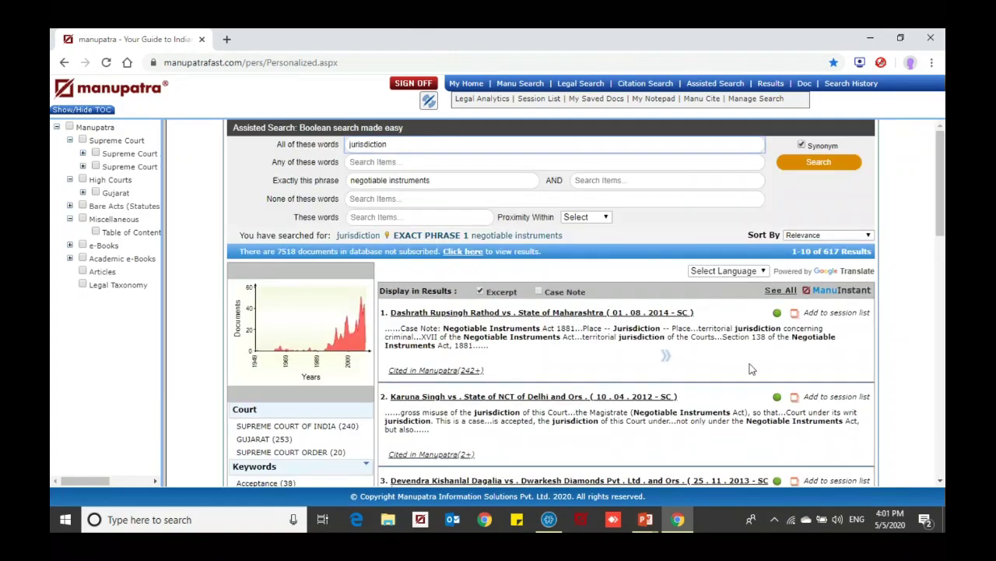
Exclude the word "territorial" from the assisted search and run the search again.
click(387, 199)
text(te)
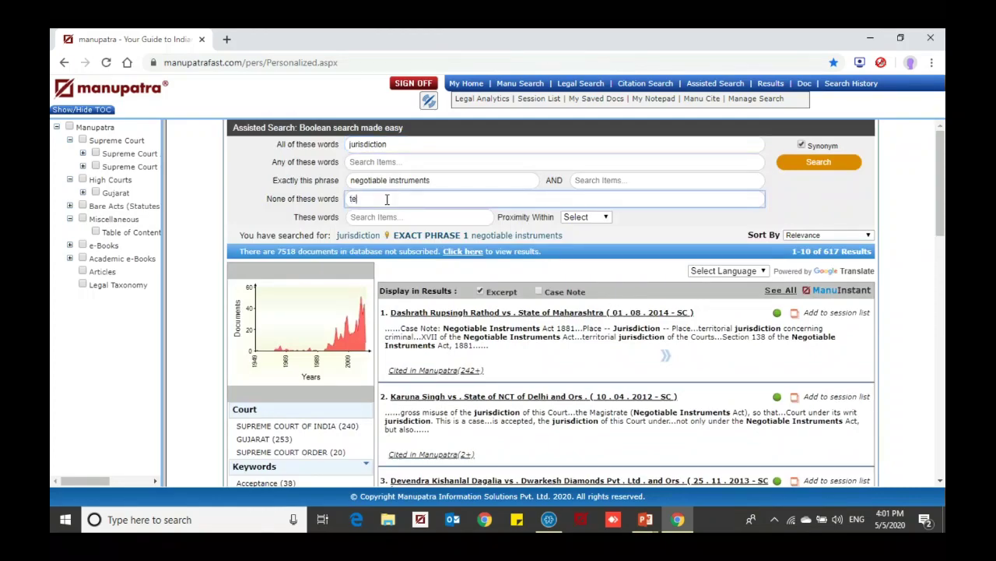
text(rritorial)
click(810, 168)
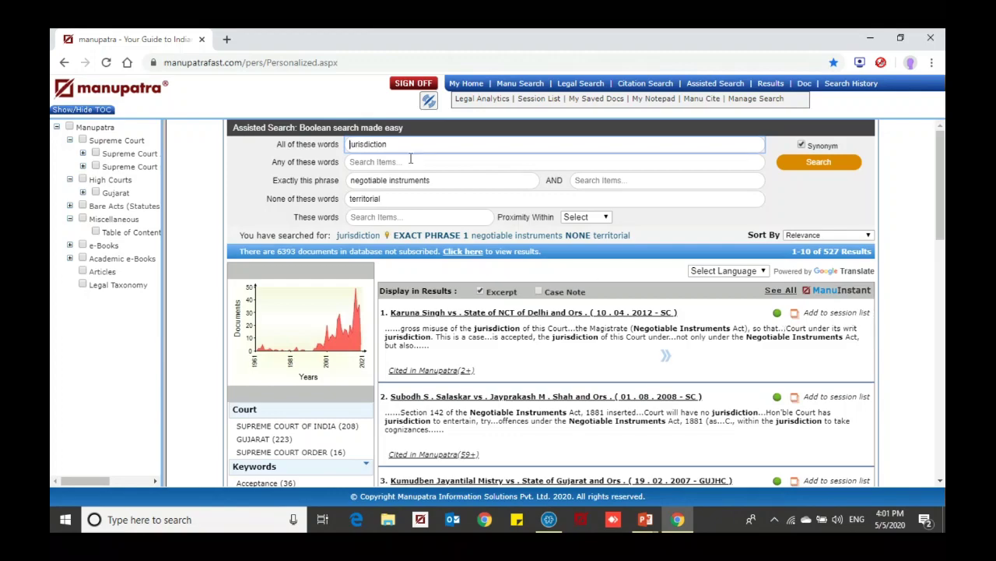
Clear the required word, the exact phrase and the excluded word from the assisted search form.
double_click(379, 144)
key(BackSpace)
triple_click(388, 182)
key(BackSpace)
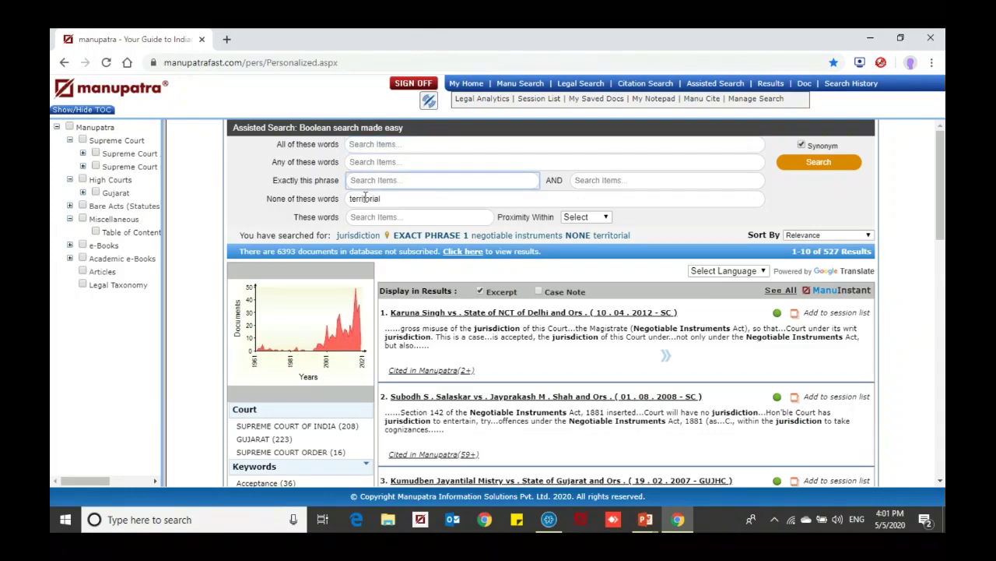
double_click(365, 199)
key(BackSpace)
click(372, 216)
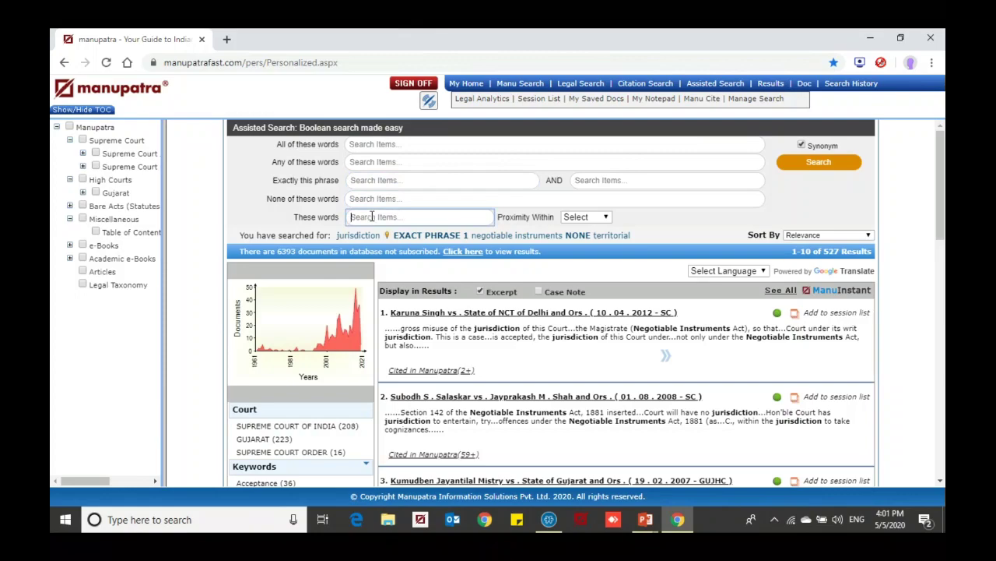
Run an assisted search for documents containing all of the words "murder knife".
click(374, 143)
text(m)
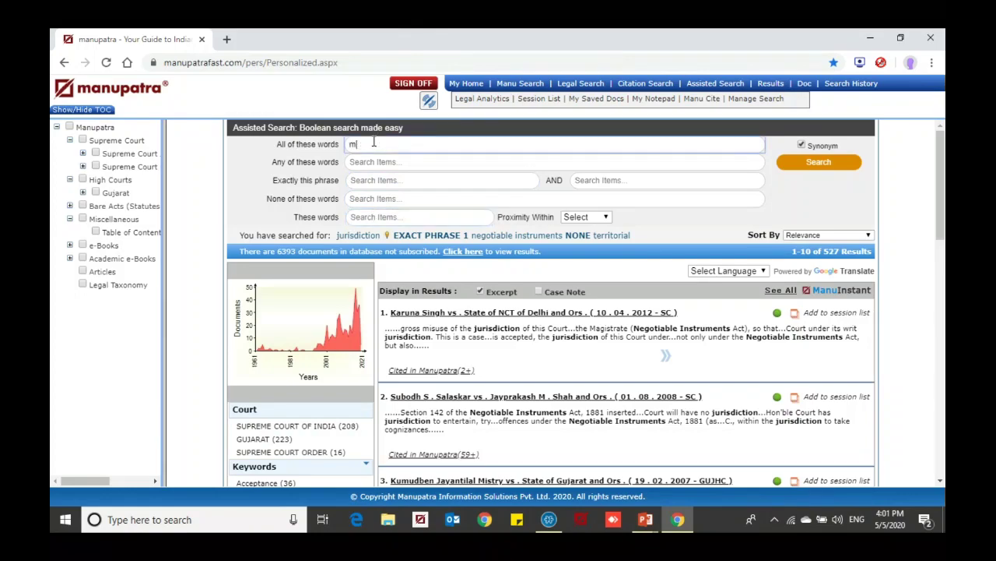
text(urder knife)
click(807, 173)
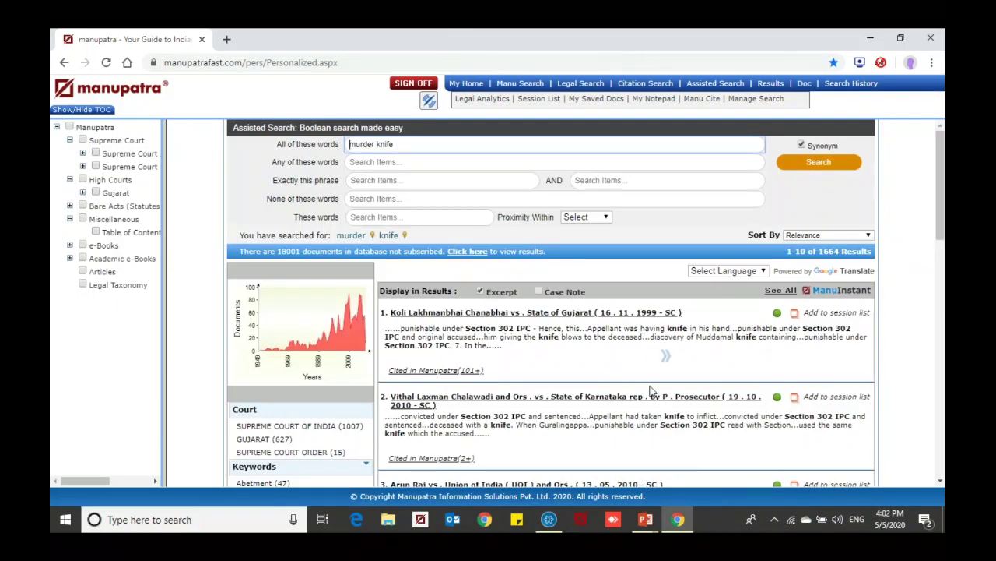
Move "murder knife" from the all-words condition to the proximity condition, set the proximity to 5 words, and run the search.
triple_click(379, 147)
key(ctrl+c)
key(BackSpace)
click(396, 216)
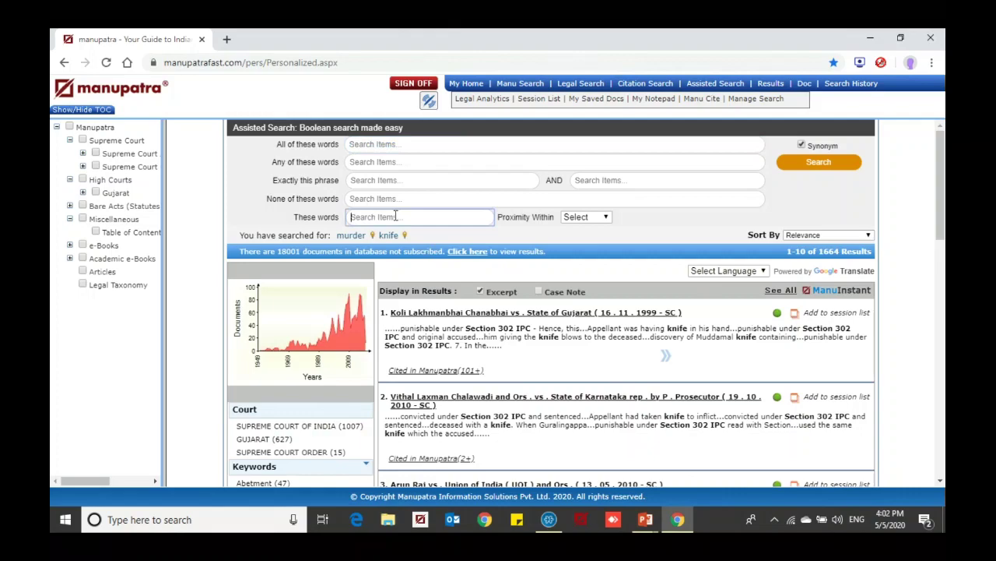
key(ctrl+v)
click(592, 217)
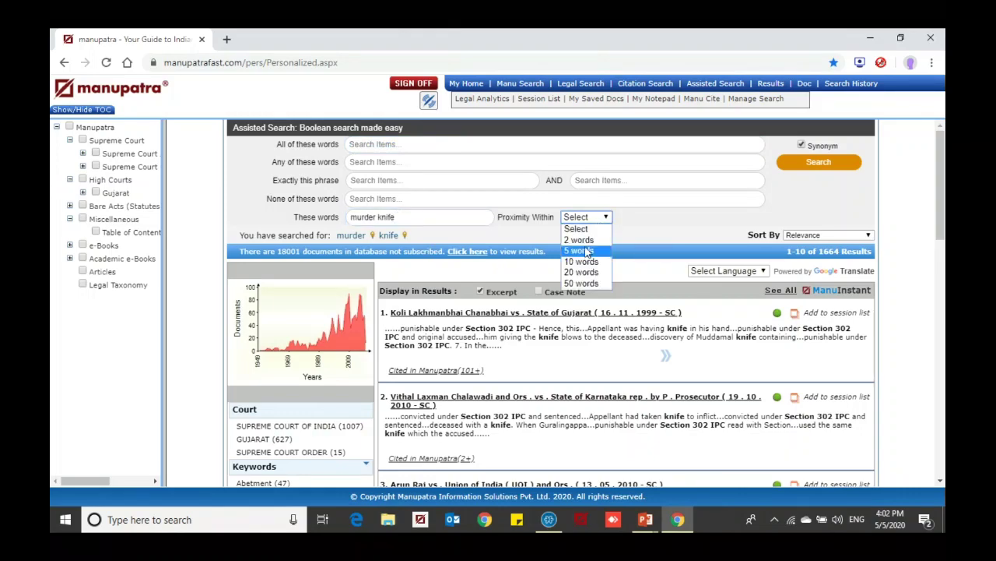
click(588, 251)
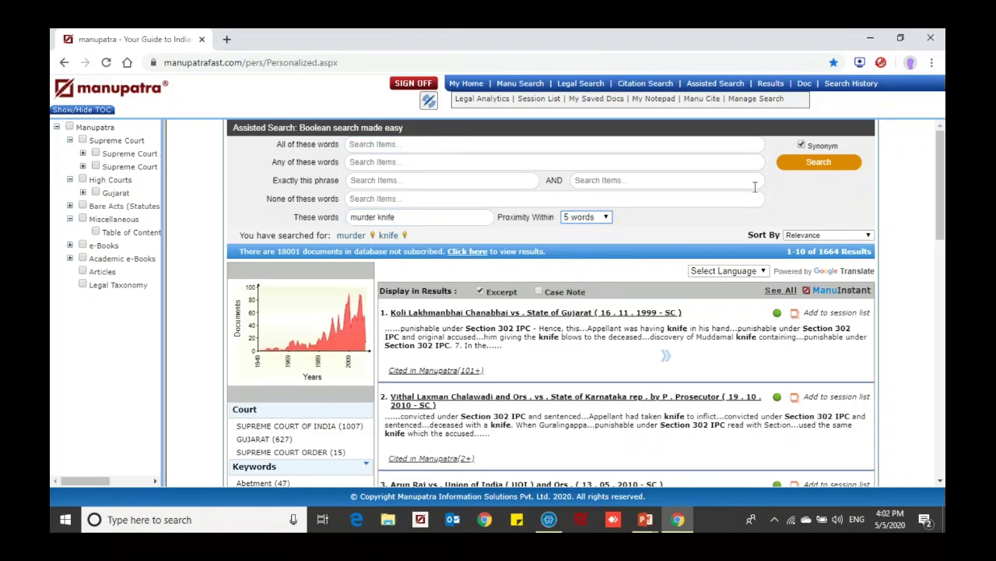
click(813, 165)
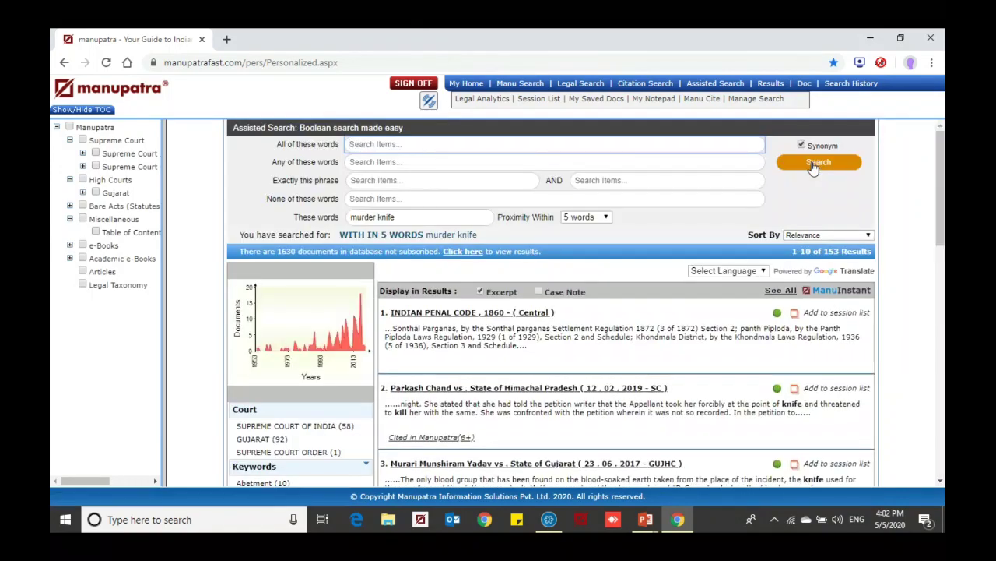
Examine the proximity search excerpts for how closely "knife" occurs to "murder" or its synonym "kill".
scroll(718, 365, down, 1)
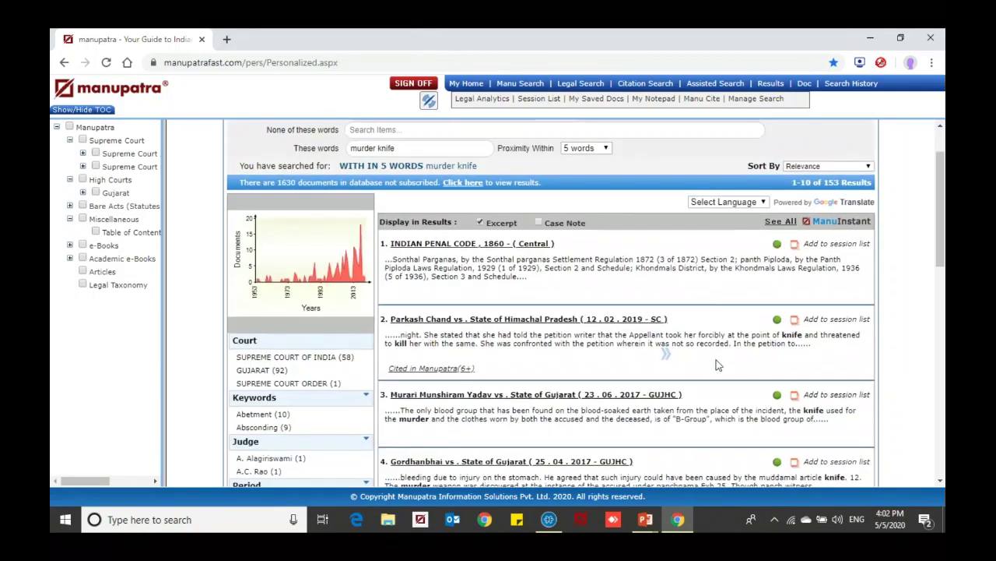
scroll(718, 365, down, 1)
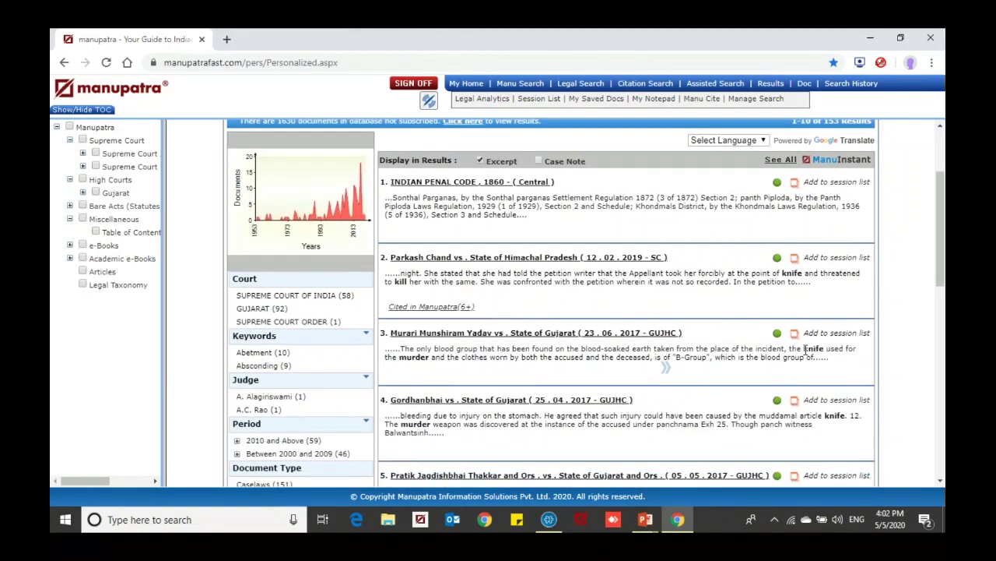
drag(807, 348, 845, 362)
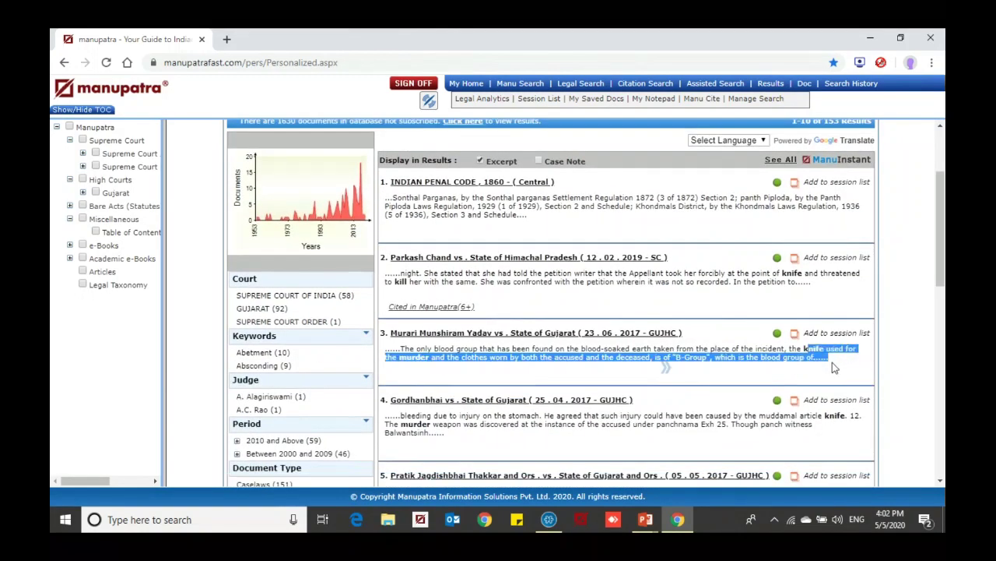
scroll(820, 369, down, 1)
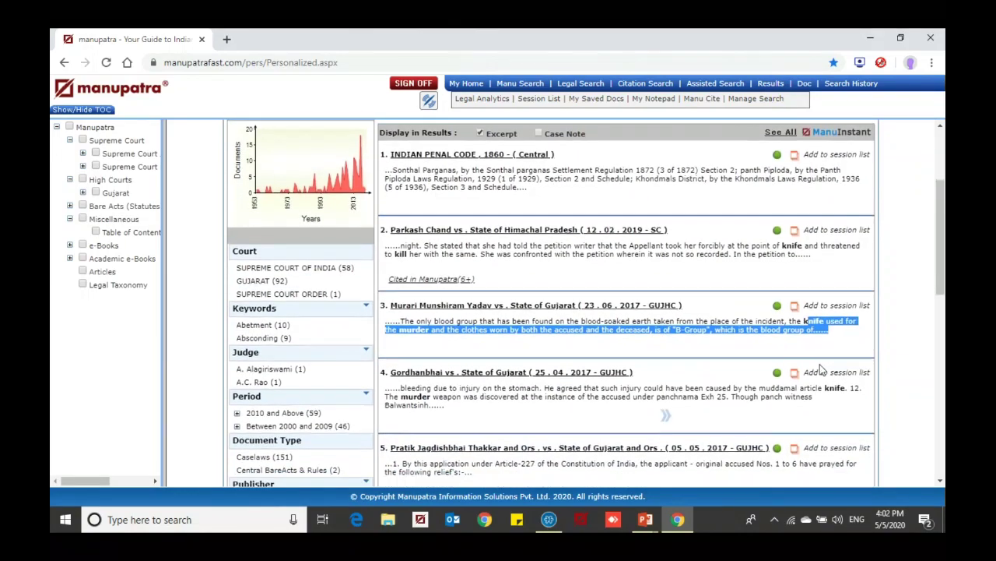
click(785, 237)
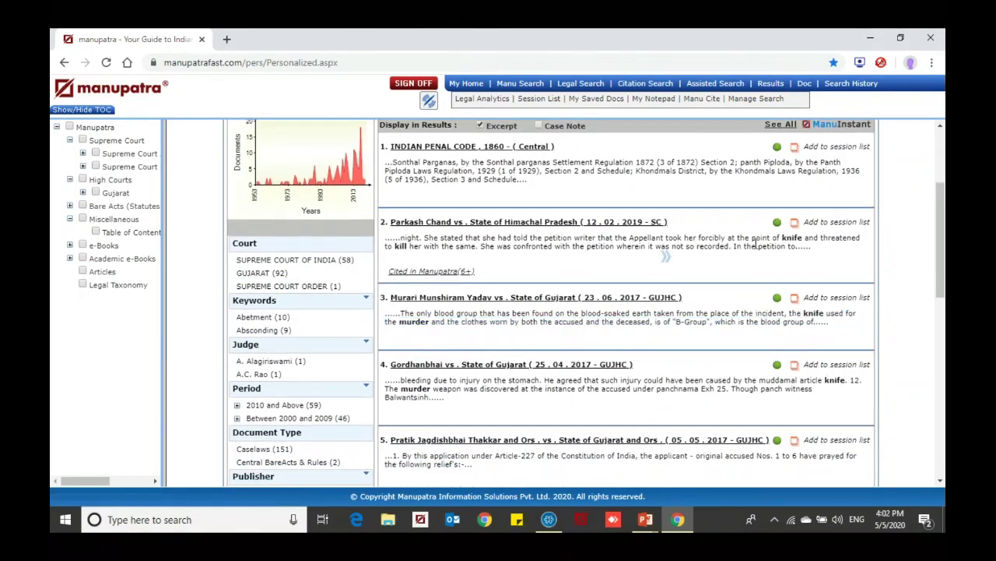
double_click(400, 246)
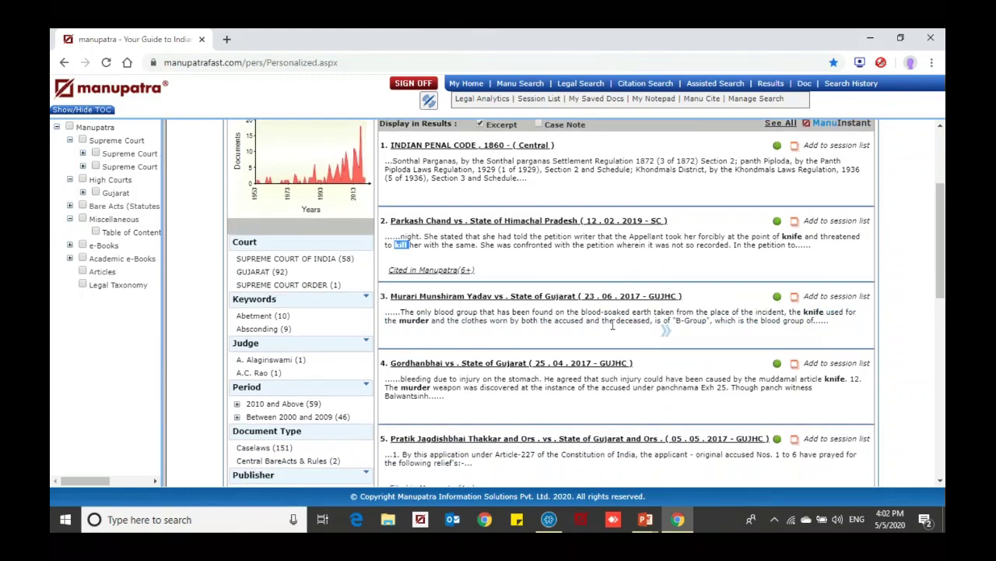
scroll(612, 329, down, 3)
scroll(612, 329, down, 5)
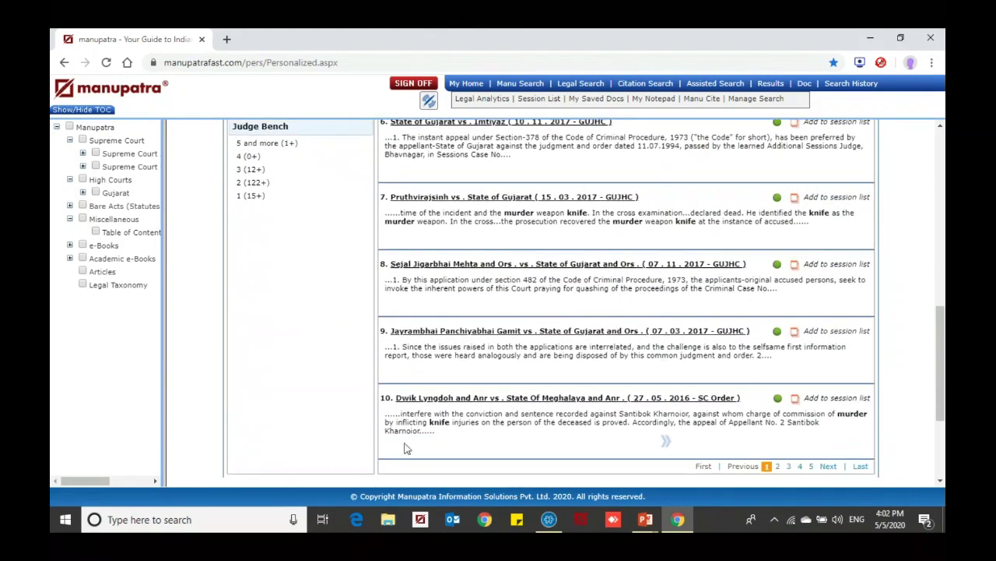
double_click(448, 424)
scroll(668, 314, up, 12)
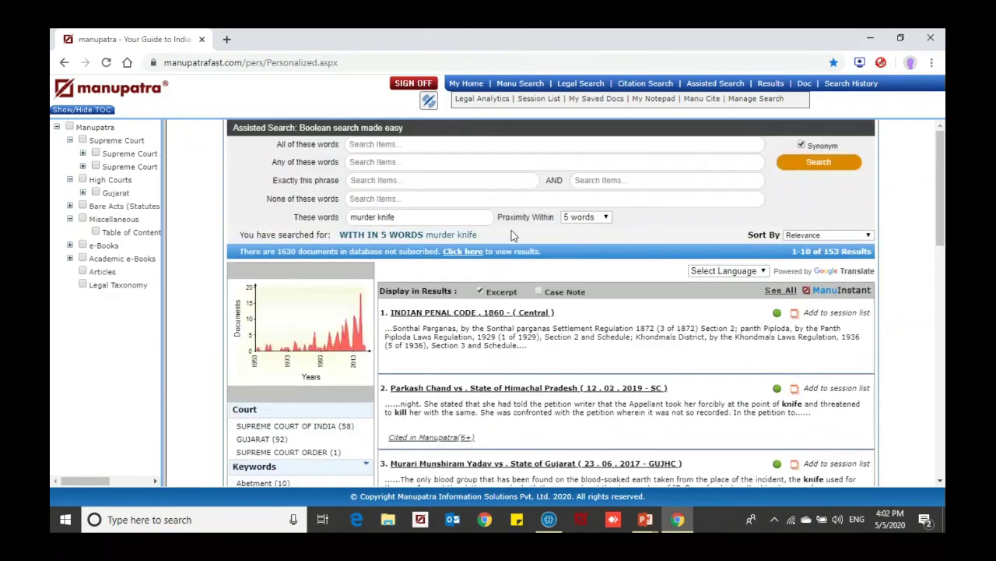
Review the proximity distance options available for the words "murder knife" without changing the selection.
click(413, 217)
key(ctrl+a)
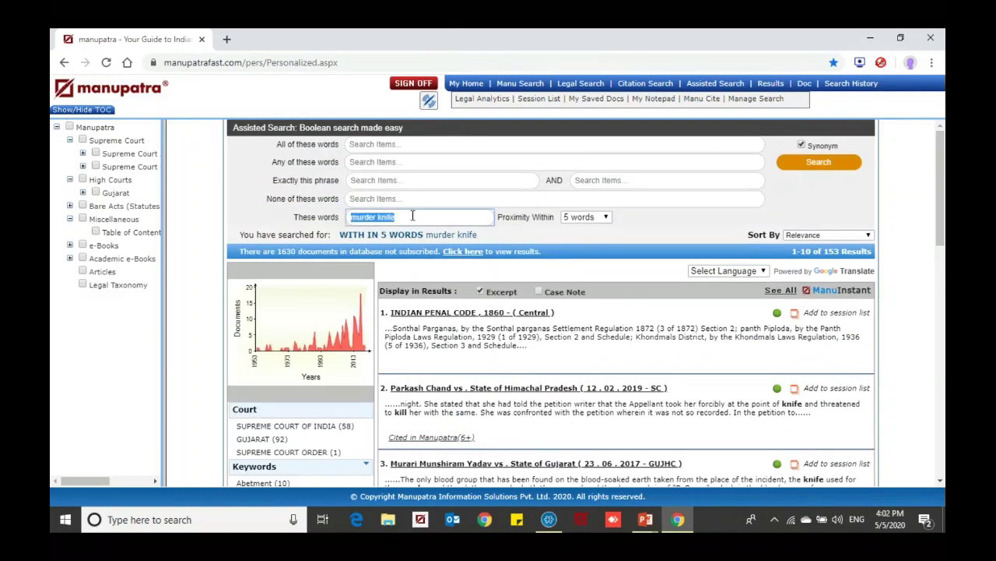
click(585, 221)
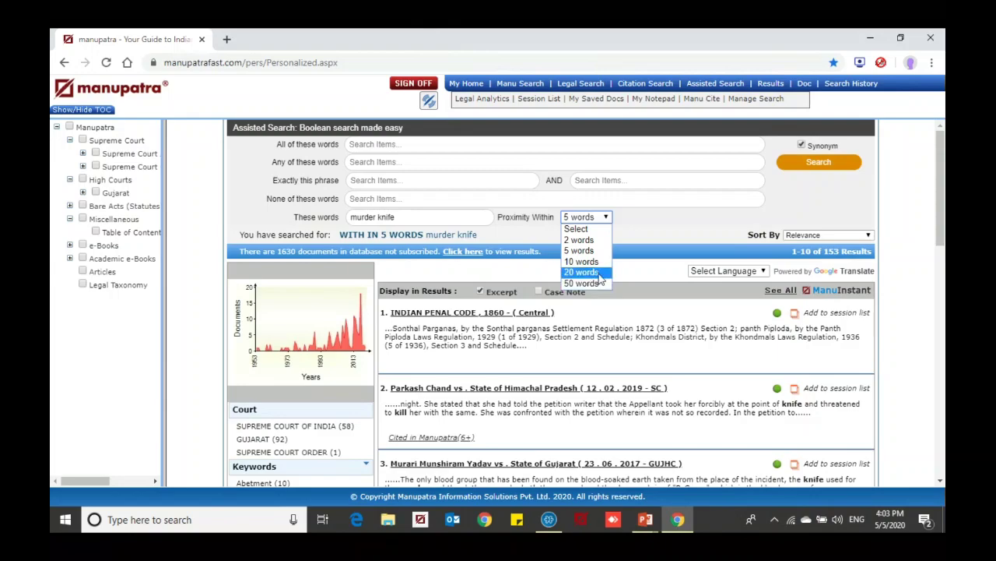
click(661, 227)
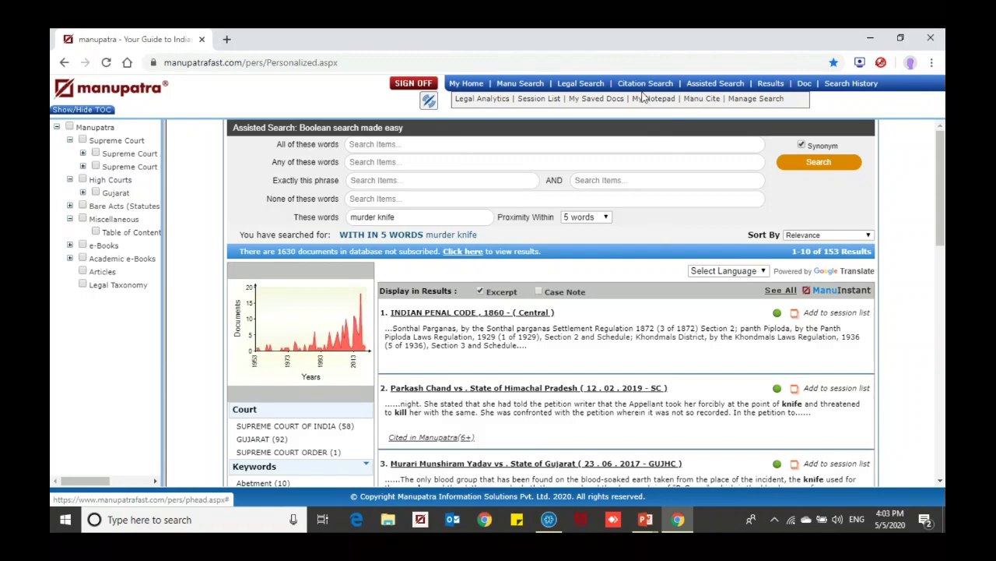
Go to Manu Search and search all documents for the exact phrase "winding up".
click(520, 84)
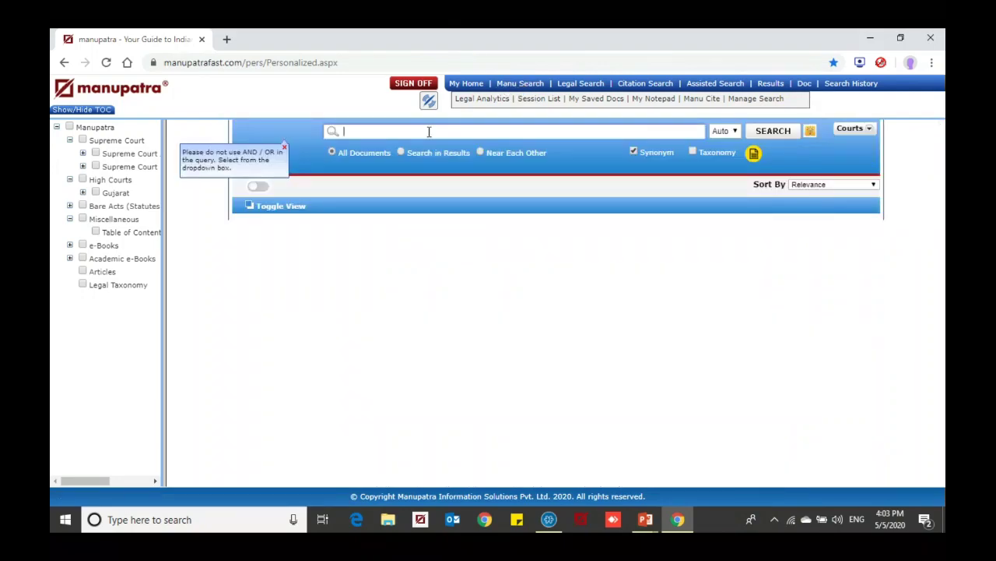
text("winid)
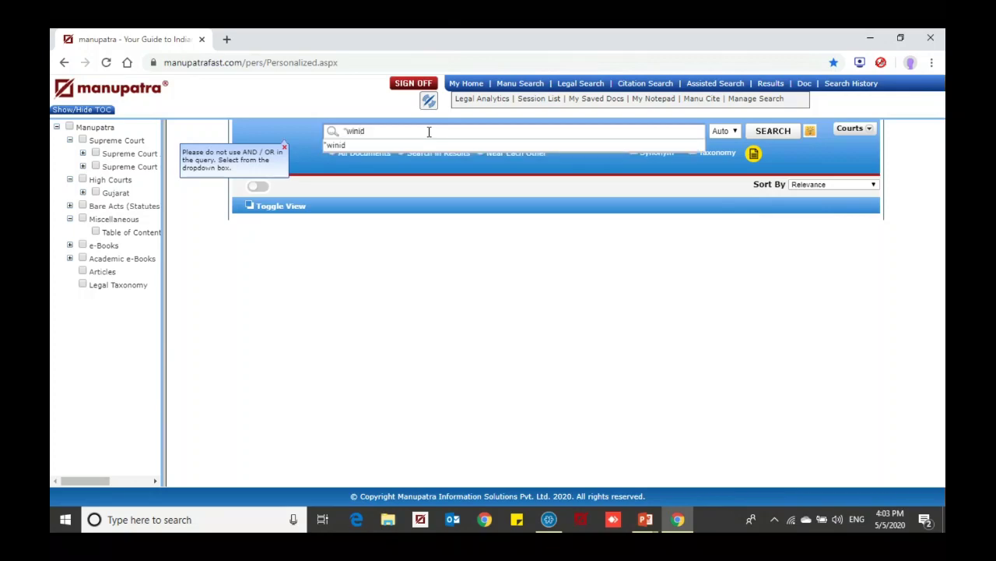
key(BackSpace)
key(BackSpace)
text(ding up")
key(Return)
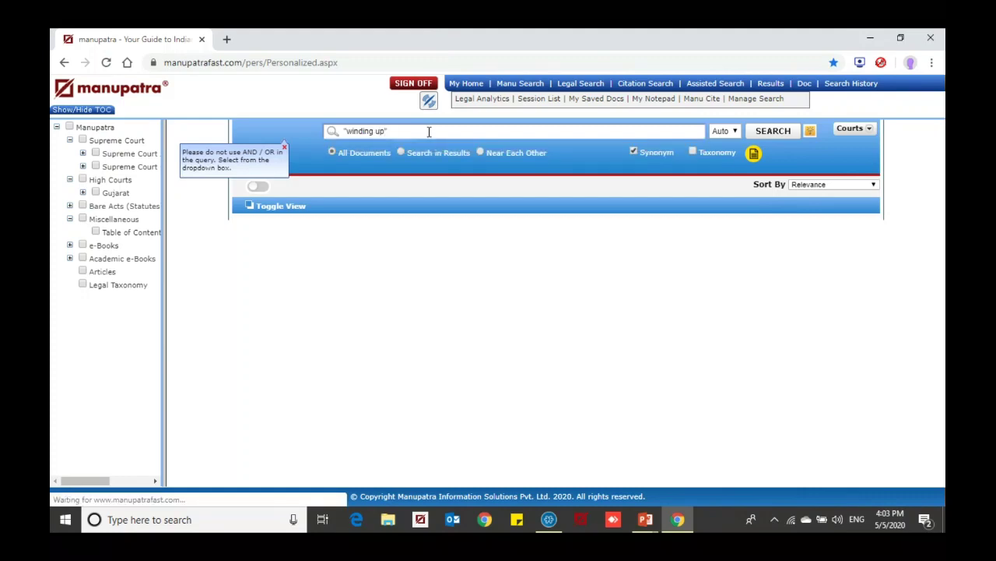
Search within the "winding up" results for the word "arbitration".
click(396, 153)
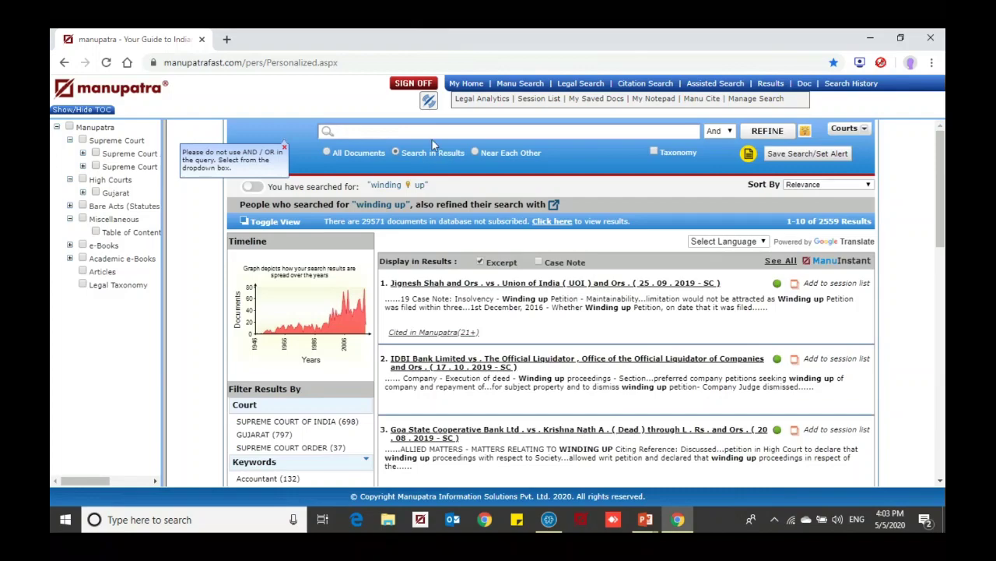
click(438, 131)
text(arbitration)
key(Return)
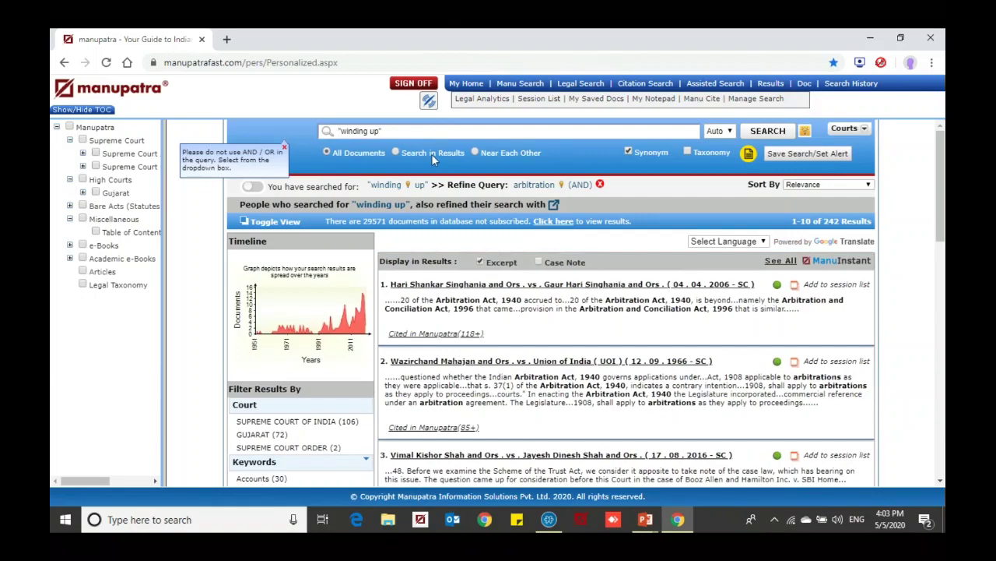
Refine the results again with "-1940" to exclude that term, and look over the remaining documents.
click(432, 153)
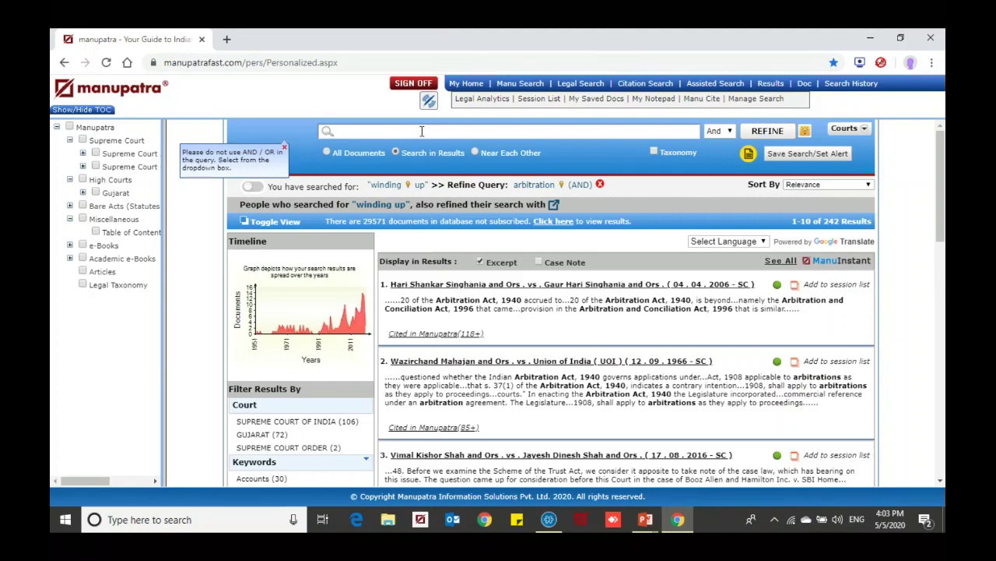
text(-1940)
click(775, 131)
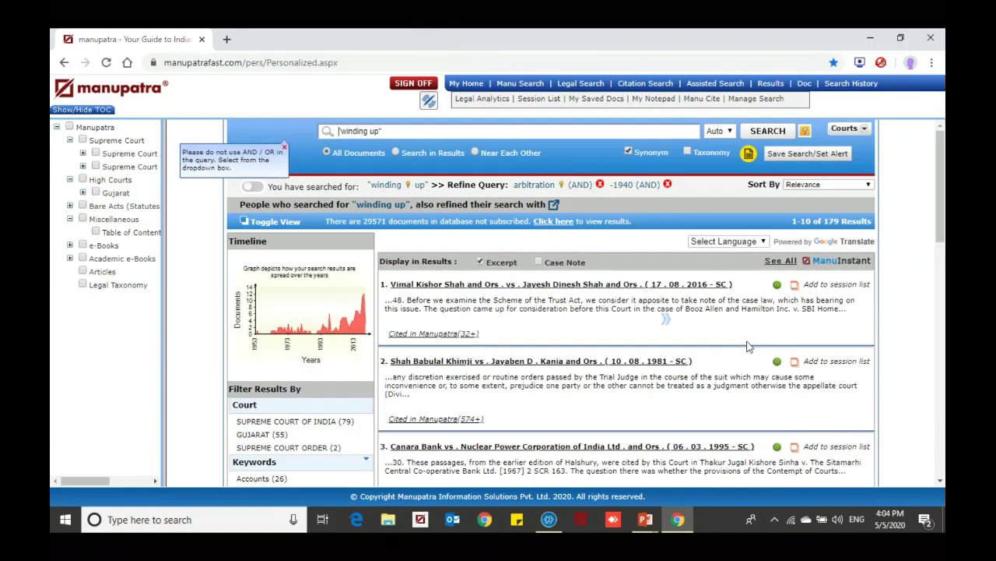
scroll(747, 342, down, 1)
scroll(747, 347, down, 3)
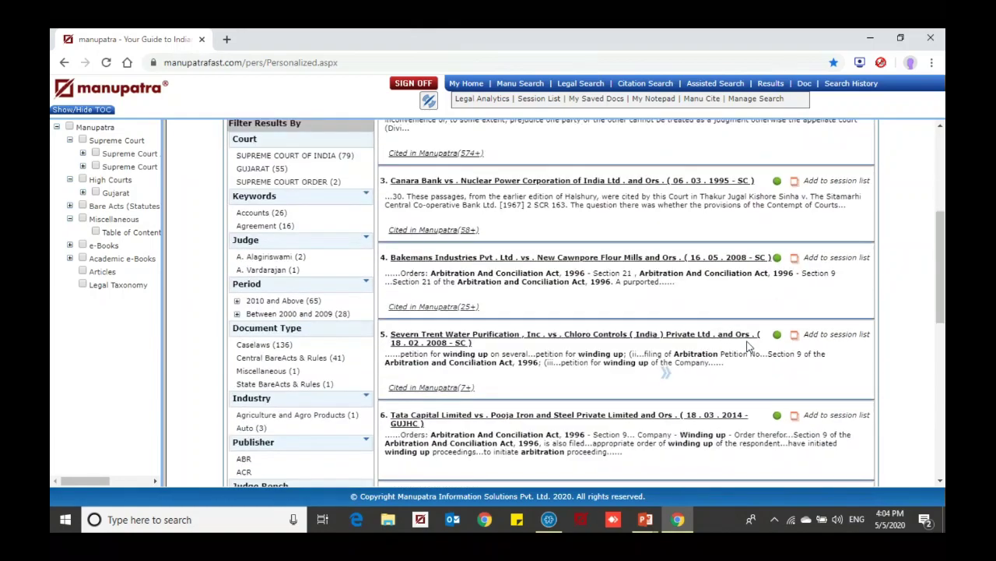
scroll(747, 346, up, 4)
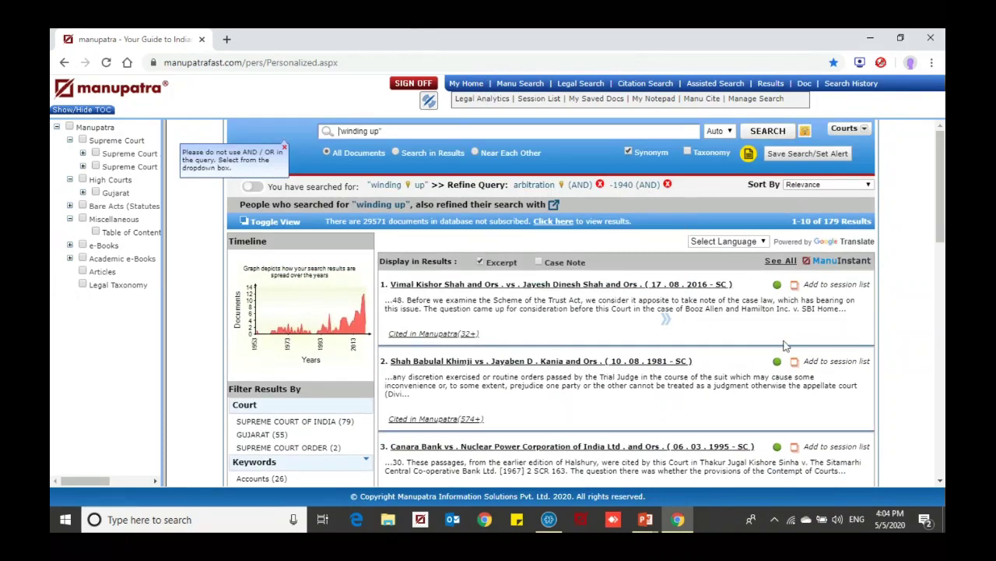
Open the second result, the Supreme Court judgment of 10.08.1981, in a maximized window, view its document tools, and close it.
click(794, 361)
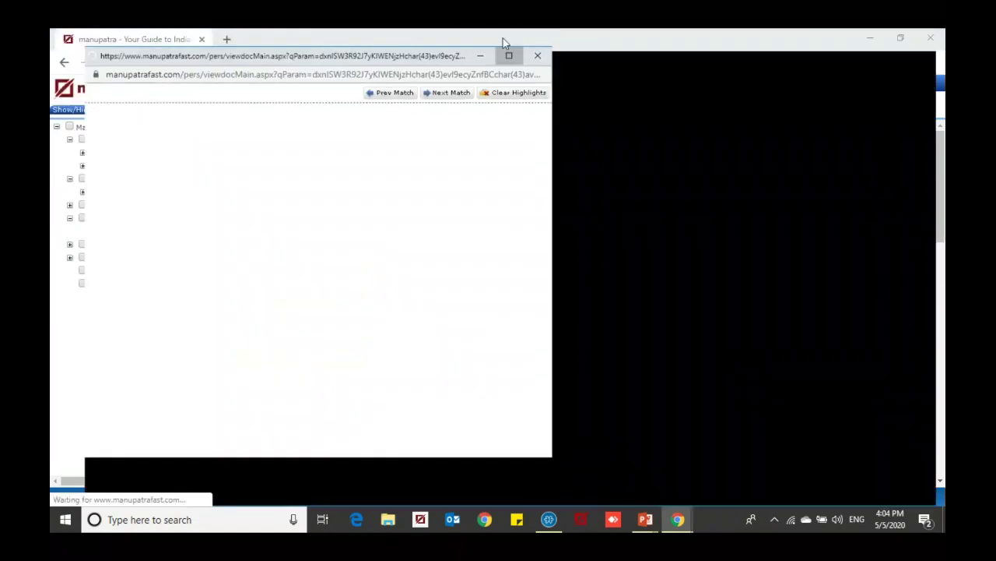
click(502, 38)
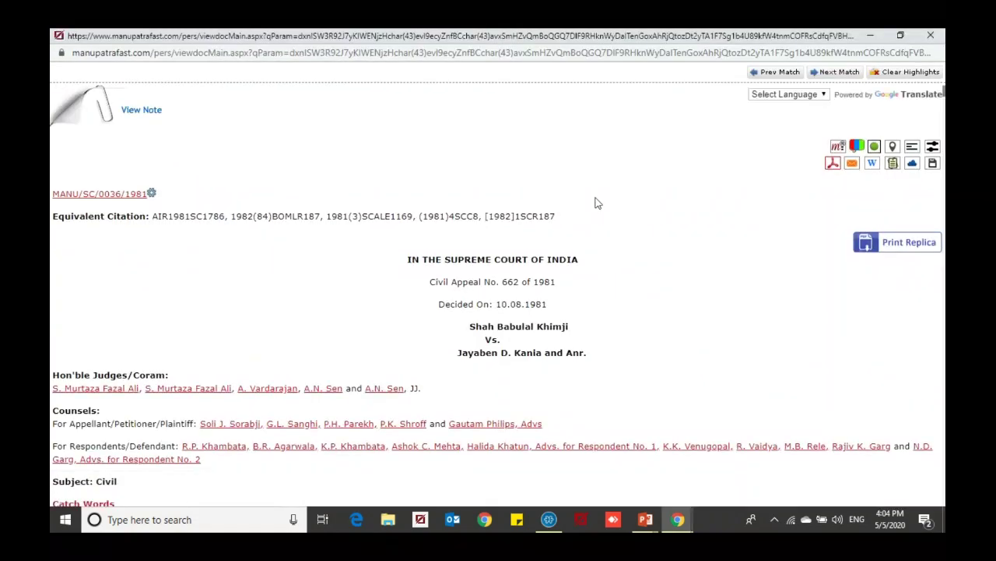
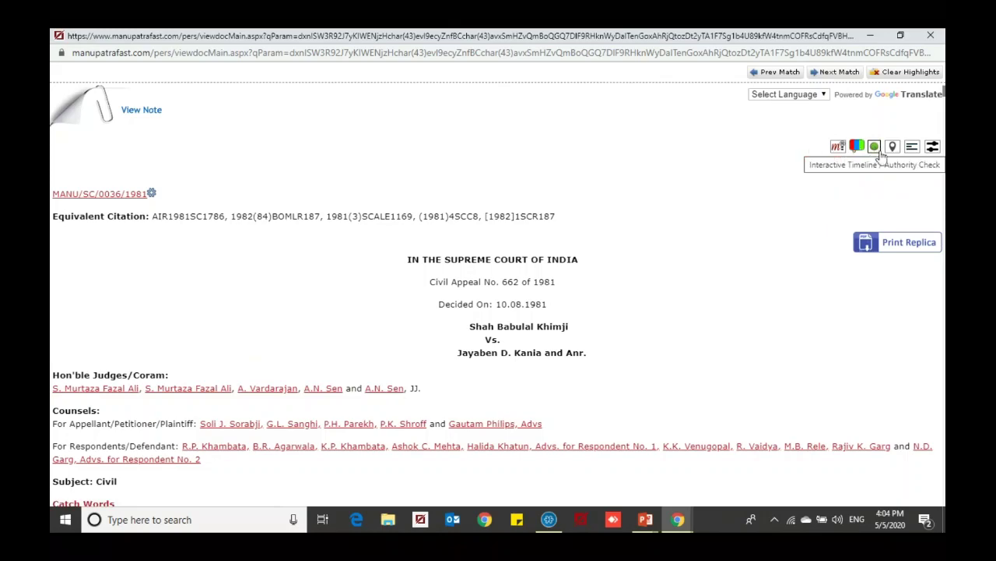
click(930, 35)
Sign off from the Manupatra account.
click(411, 84)
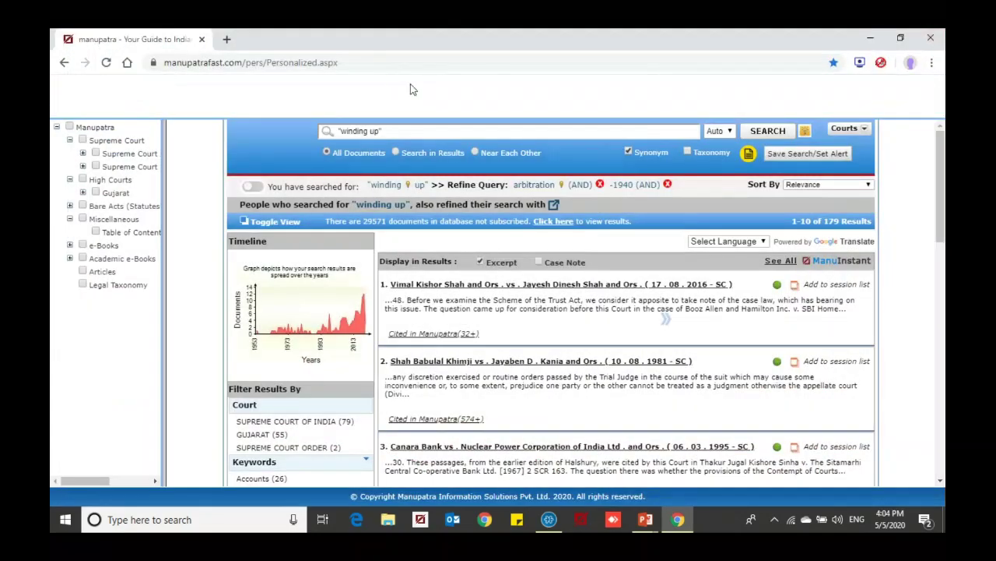
click(552, 248)
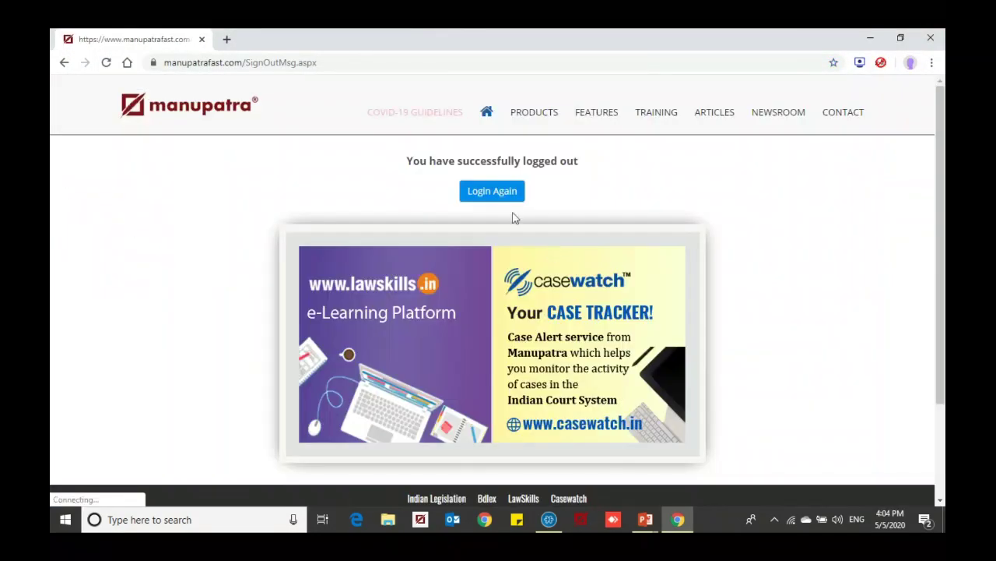
Sign in to Manupatra again with the saved username and password, going to My Home.
click(498, 194)
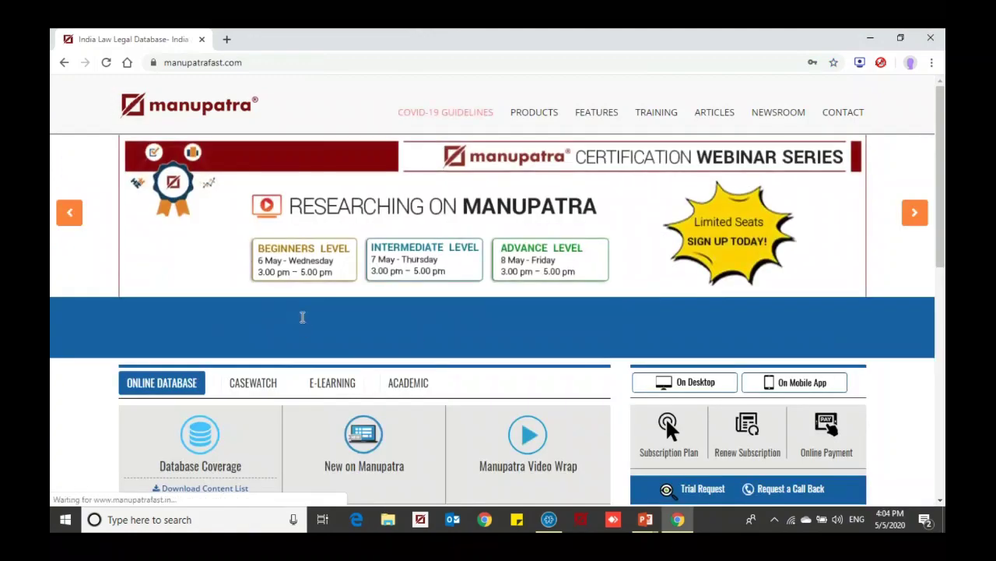
click(303, 329)
text(chintan)
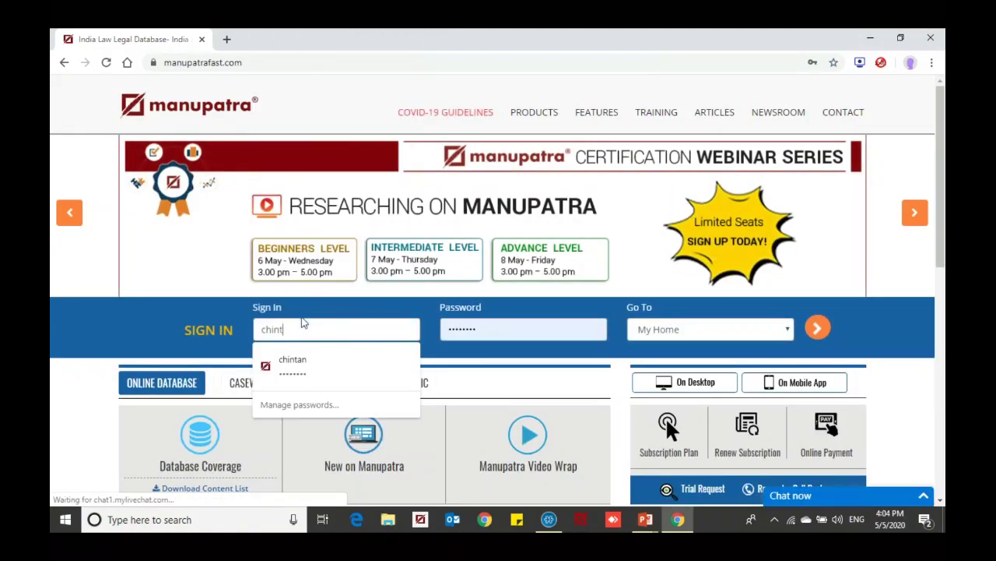
click(299, 364)
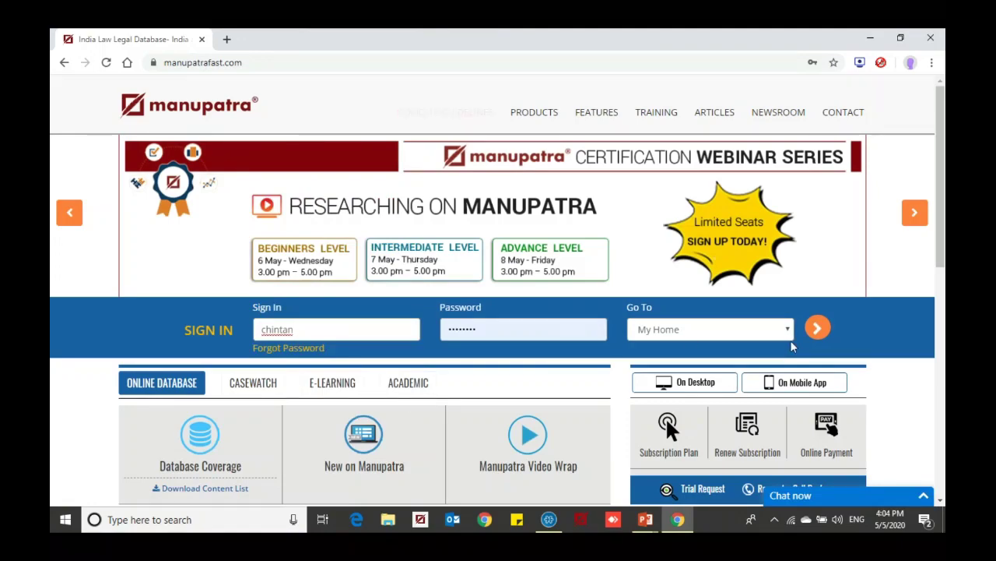
click(817, 330)
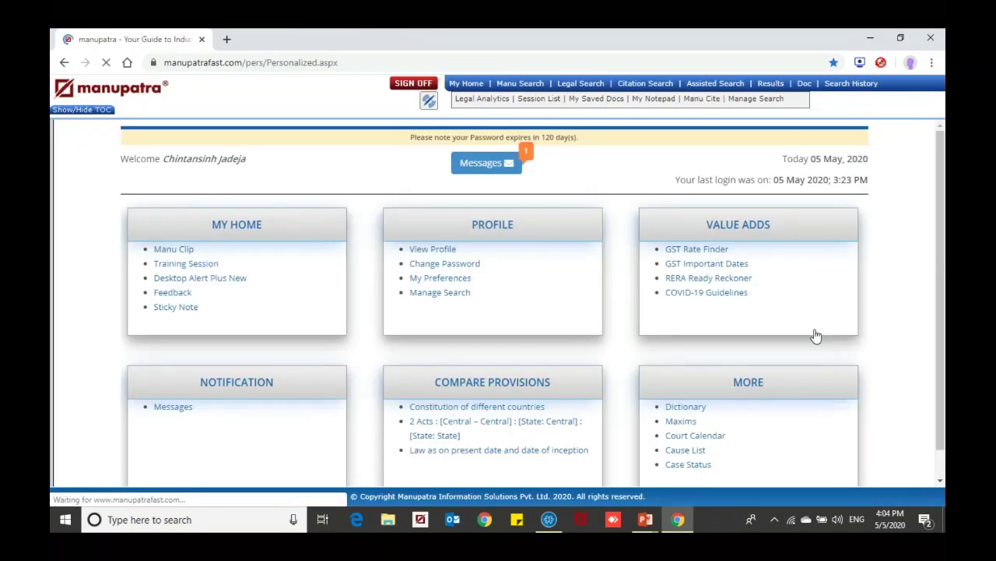
Run a Manu Search for the exact phrase "winding up".
click(534, 83)
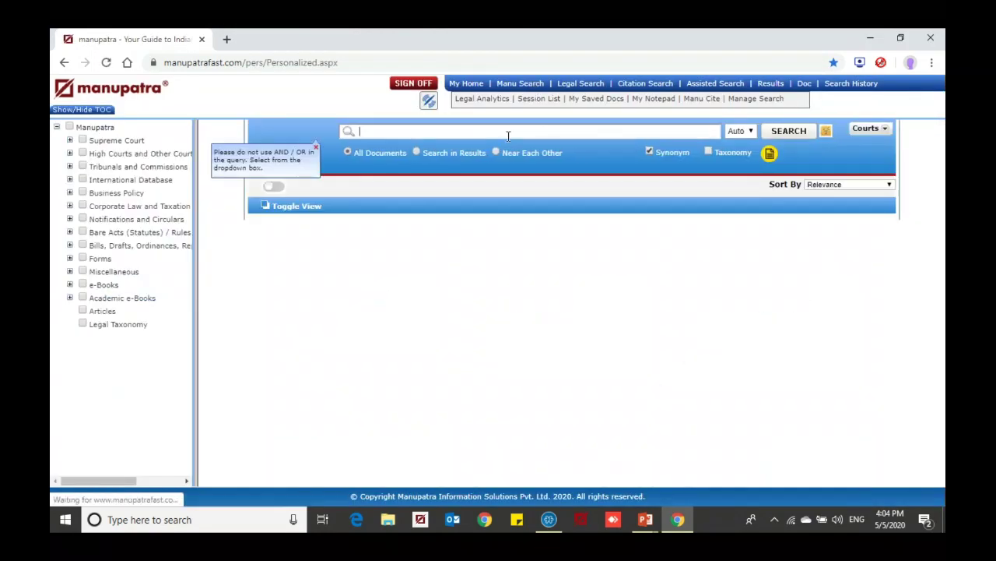
text("wi)
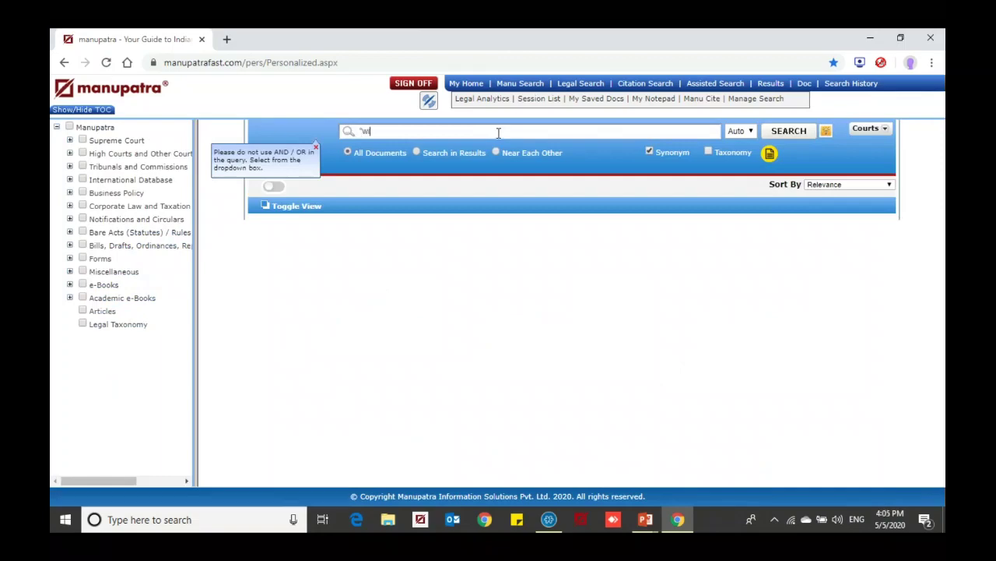
text(nding up")
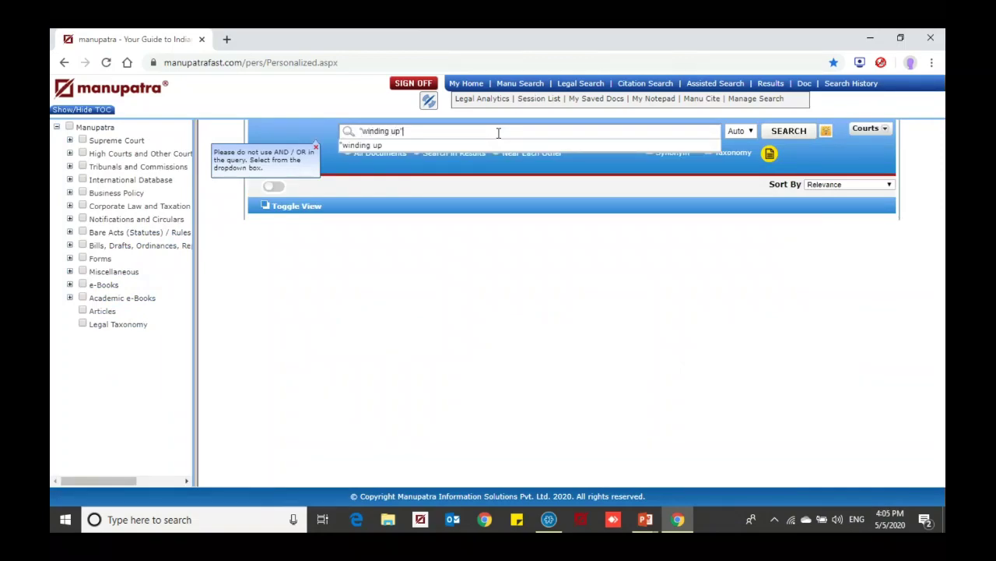
key(Return)
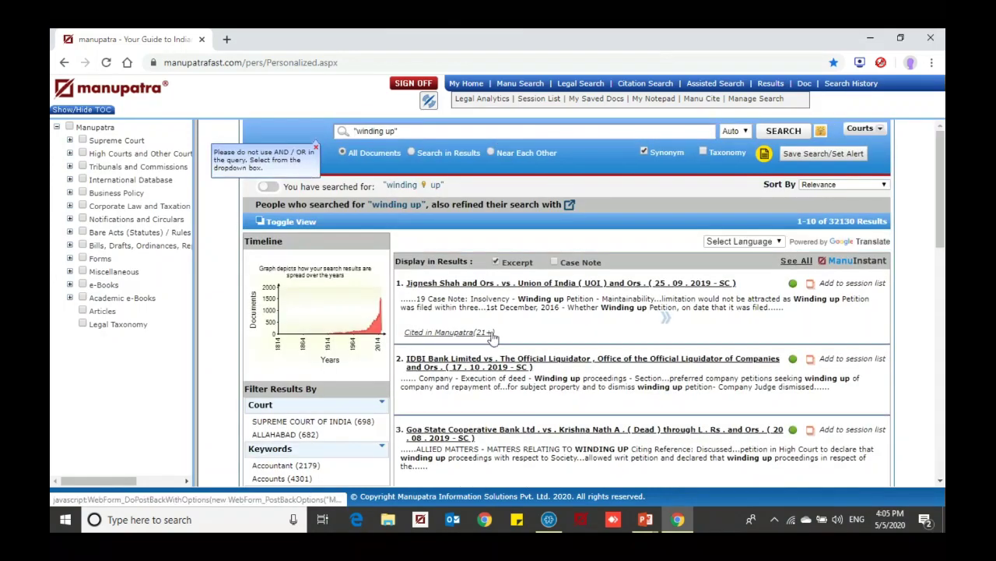
Filter the "winding up" results to the Supreme Court of India and look through the first page of judgments.
click(327, 421)
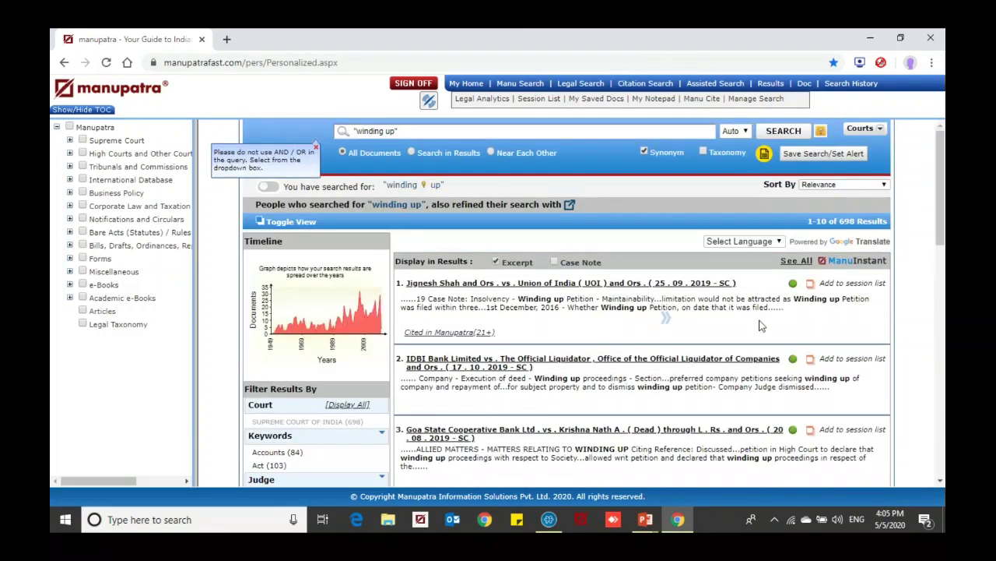
scroll(810, 317, down, 6)
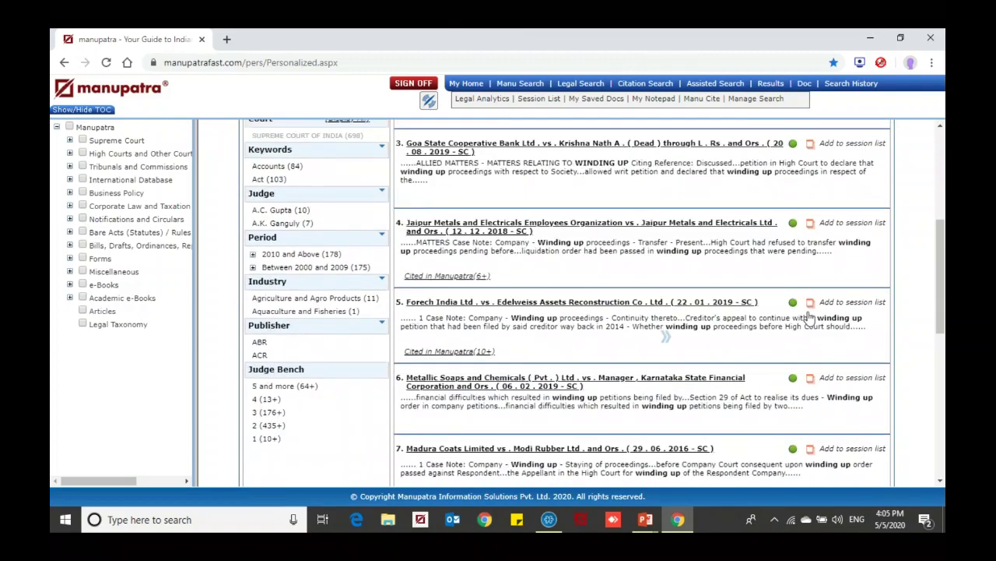
scroll(809, 312, down, 4)
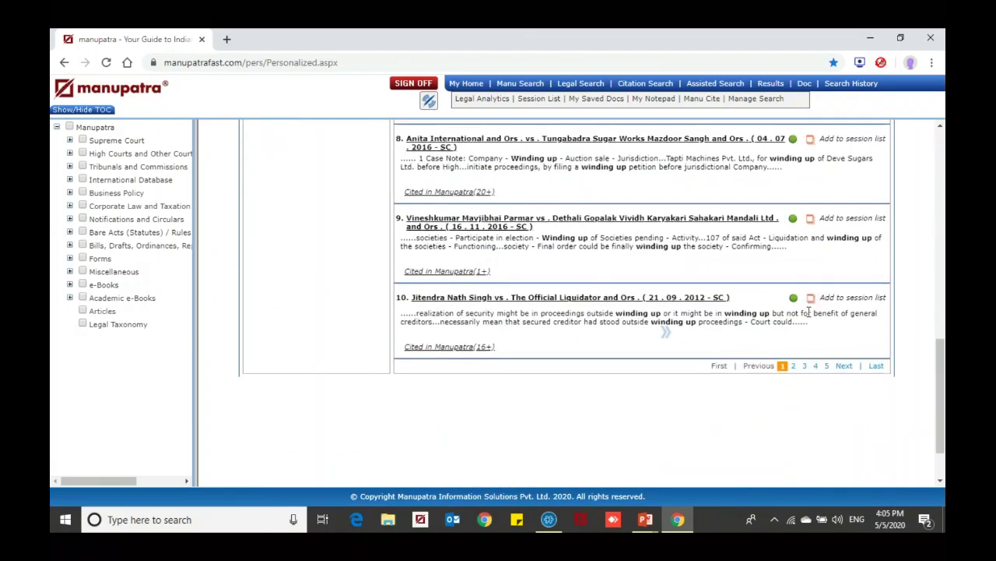
Sort the filtered Supreme Court results by how often the judgments have been cited.
scroll(846, 236, up, 12)
click(853, 184)
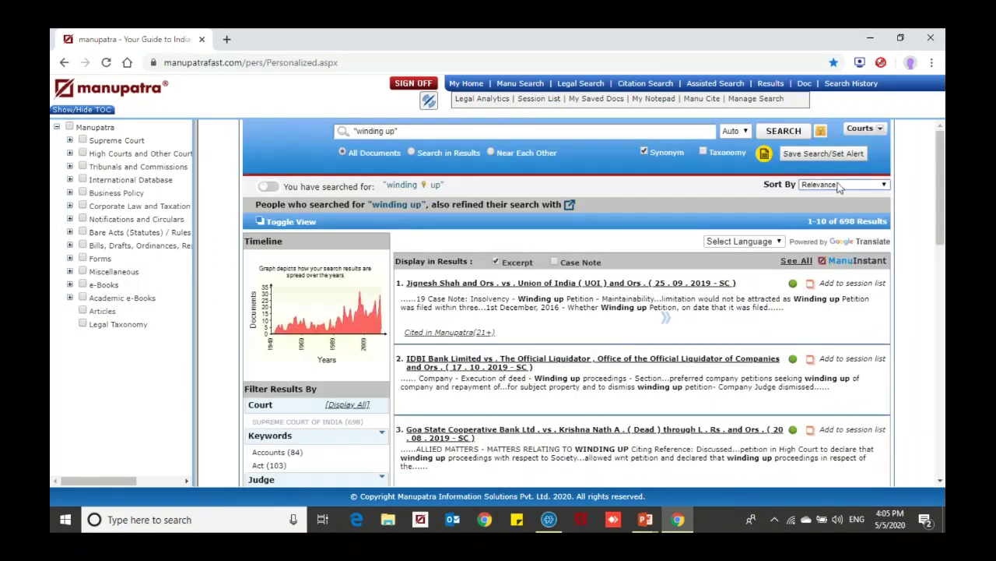
click(835, 185)
click(828, 266)
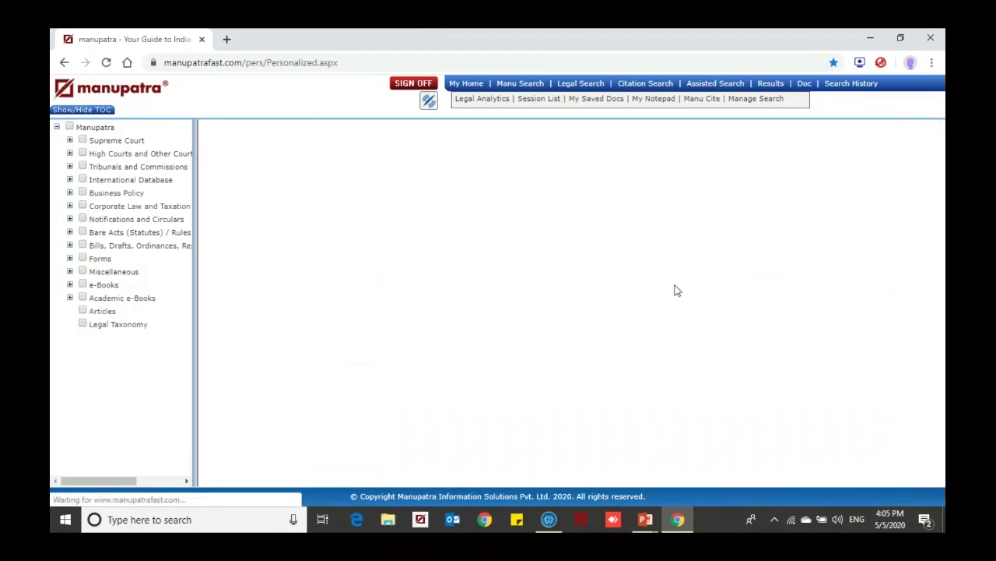
Open the seventh result, the Supreme Court judgment of 16.11.1992, in a maximized window and view its citation and treatment summary.
scroll(676, 290, down, 6)
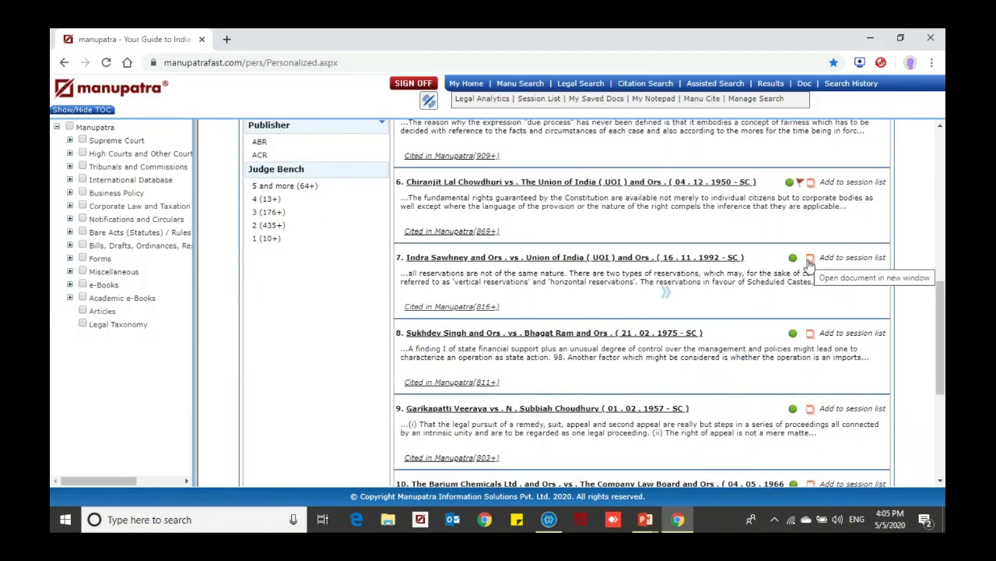
click(792, 258)
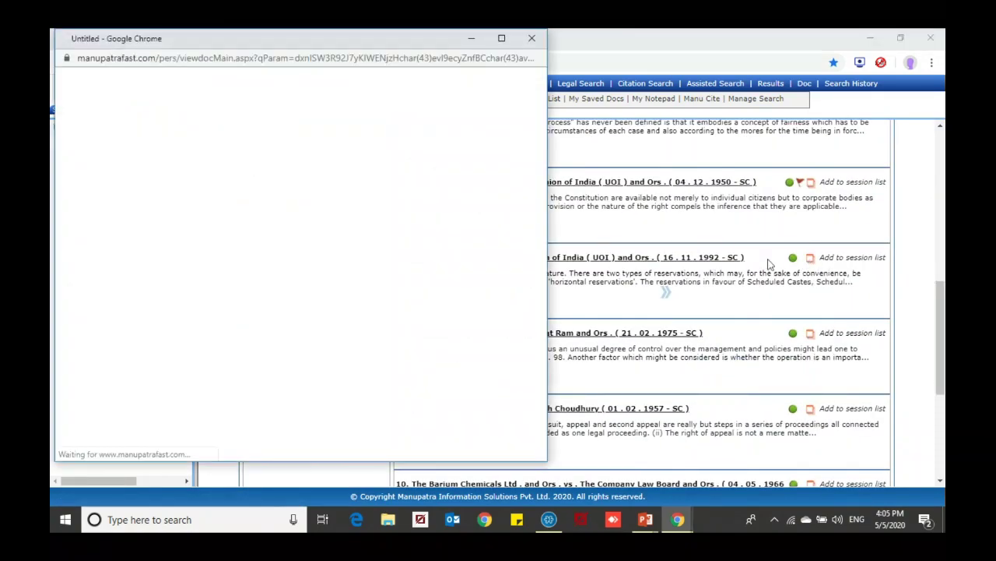
click(502, 38)
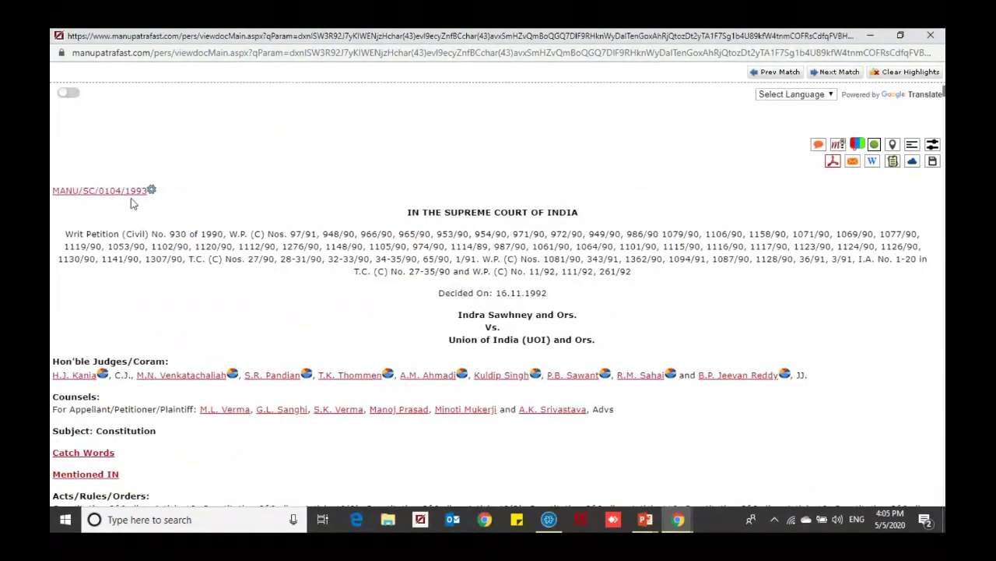
click(151, 190)
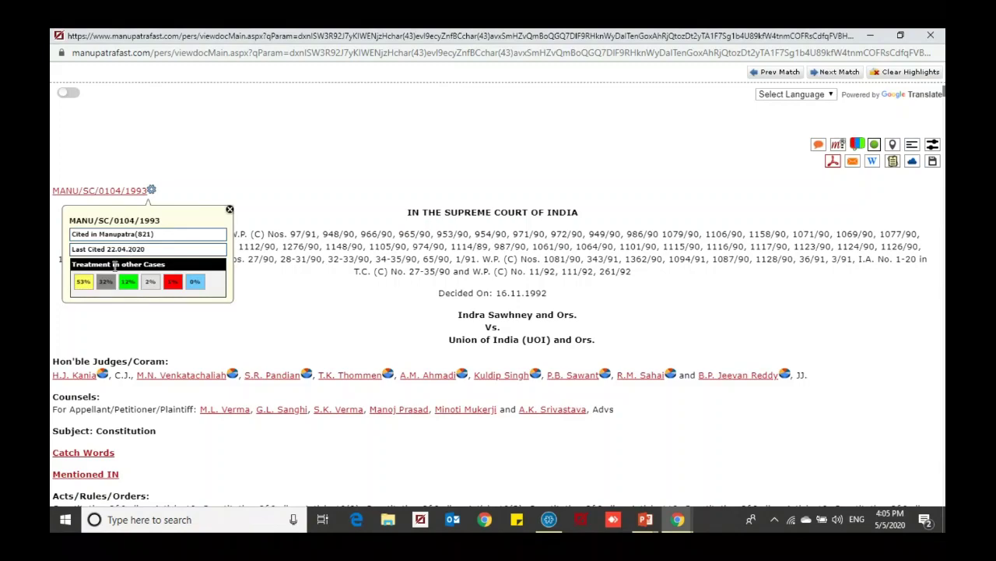
mouse_move(128, 283)
Open the judgment's Authority Check interactive timeline in a maximized window and filter the citing references to Relied On.
click(874, 145)
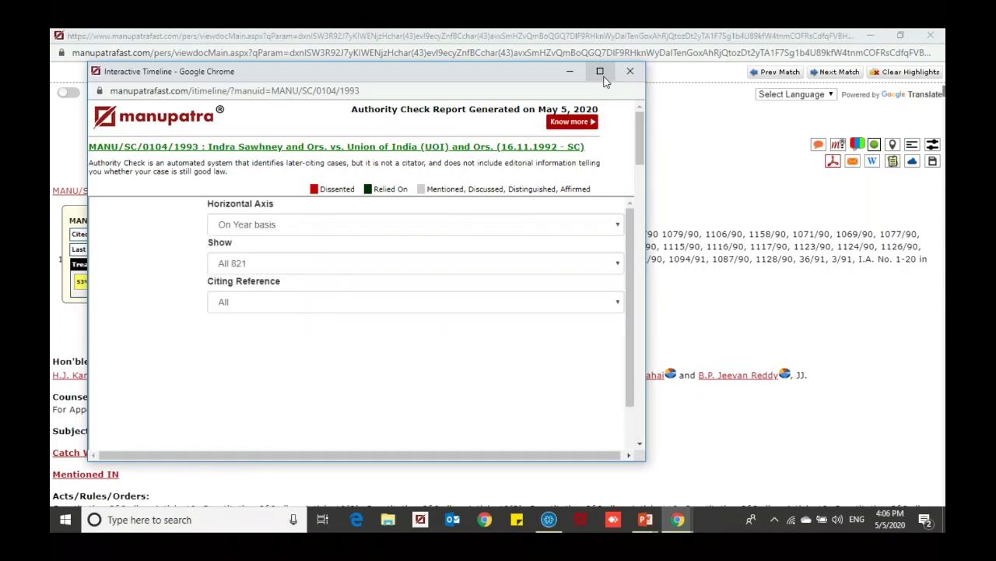
click(600, 73)
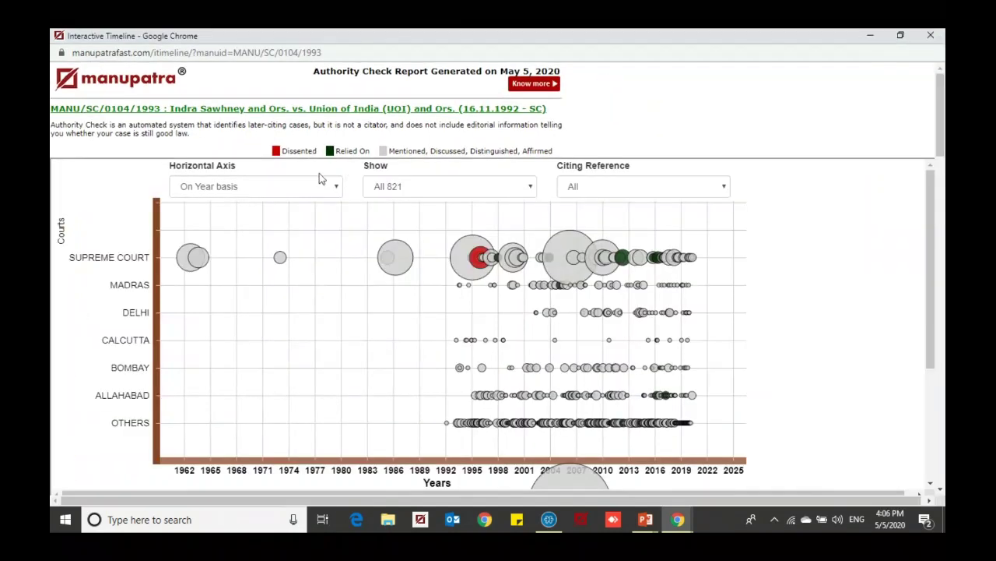
click(645, 193)
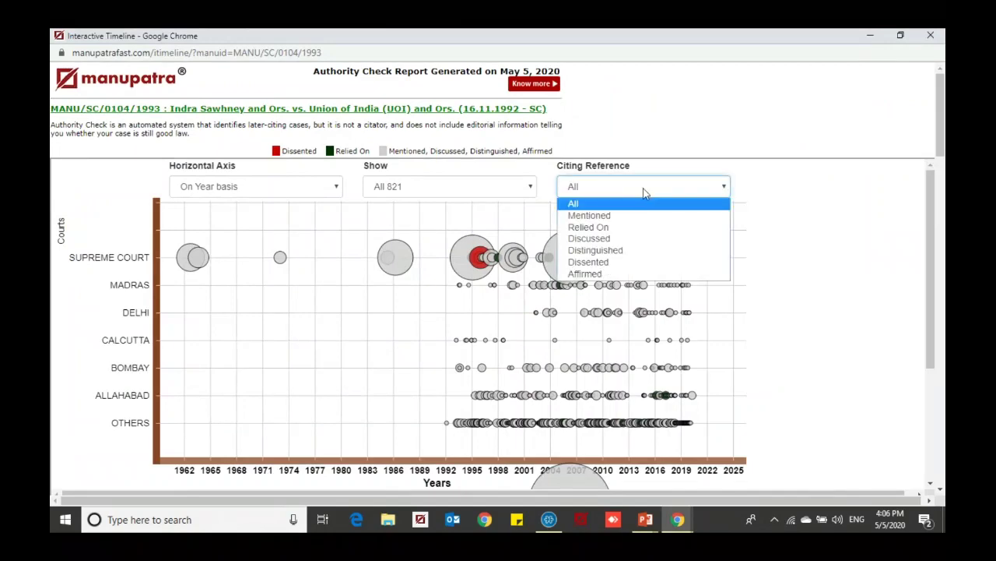
click(625, 226)
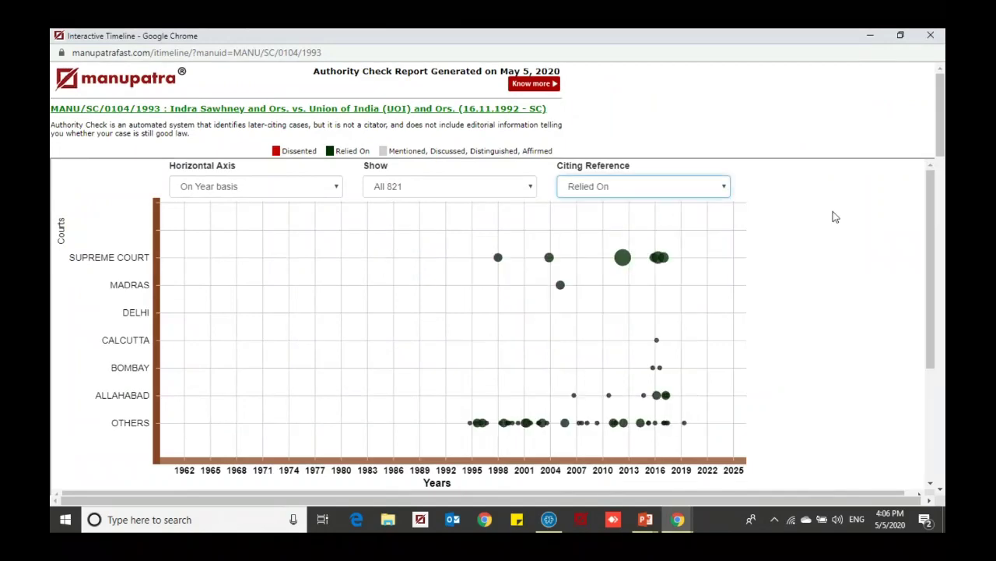
Examine the case details behind several Relied On points in the Supreme Court and Others rows of the timeline.
click(499, 258)
mouse_move(549, 260)
mouse_move(623, 261)
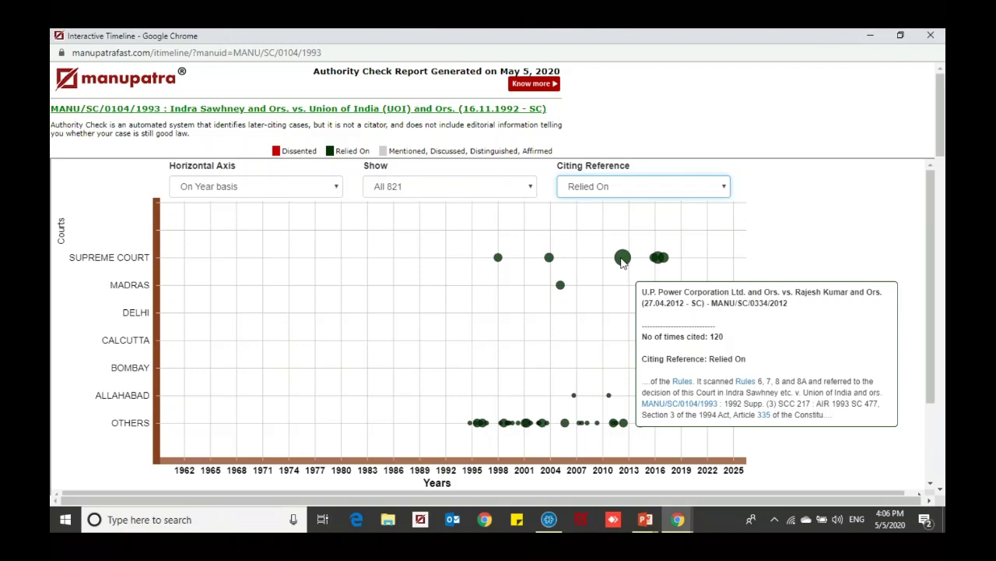
mouse_move(670, 261)
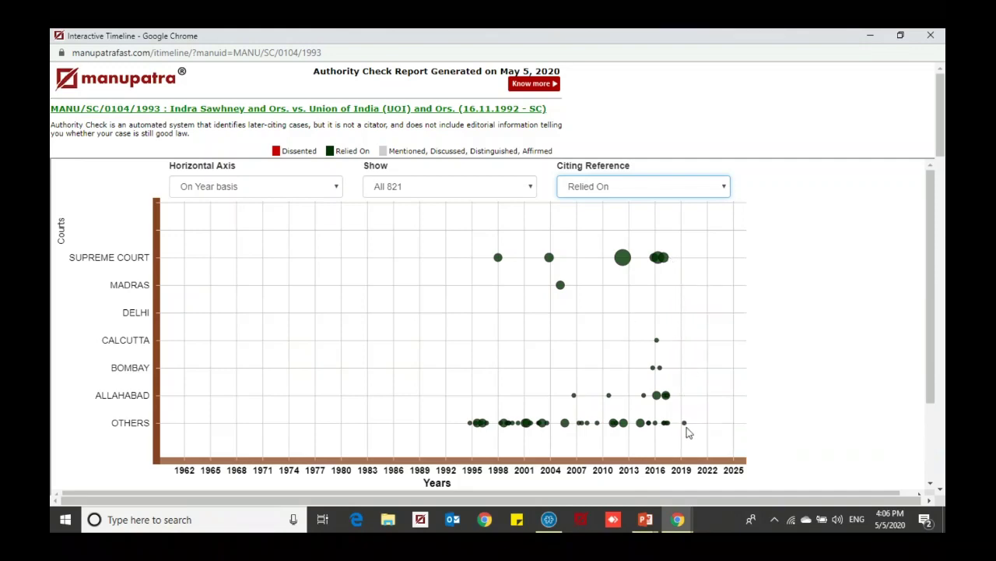
mouse_move(685, 426)
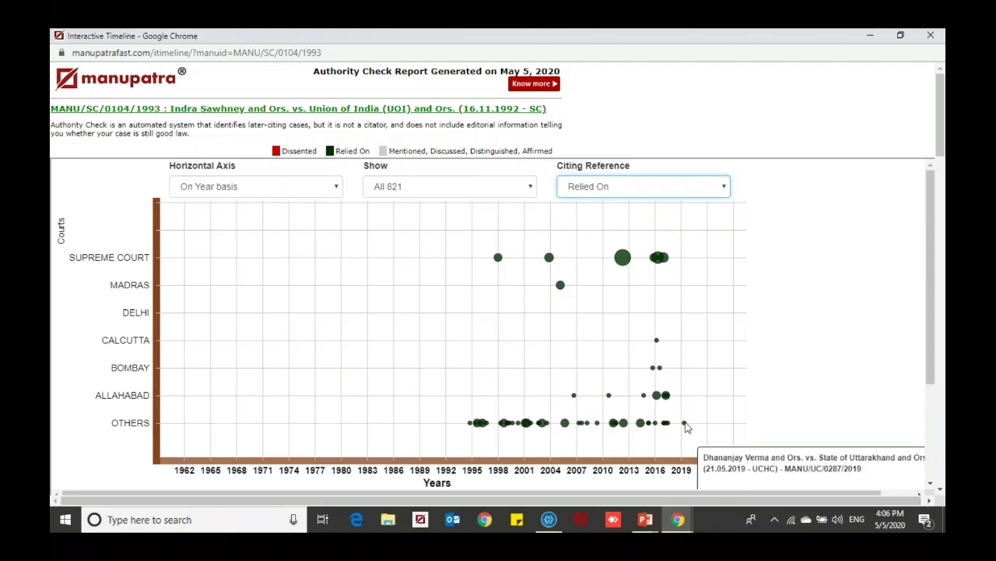
scroll(686, 425, down, 1)
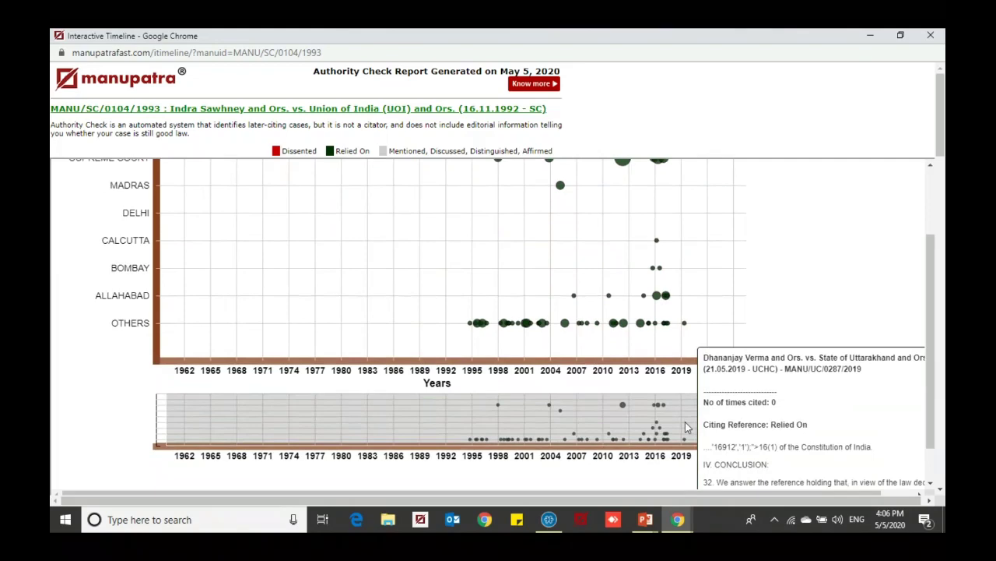
scroll(685, 425, up, 1)
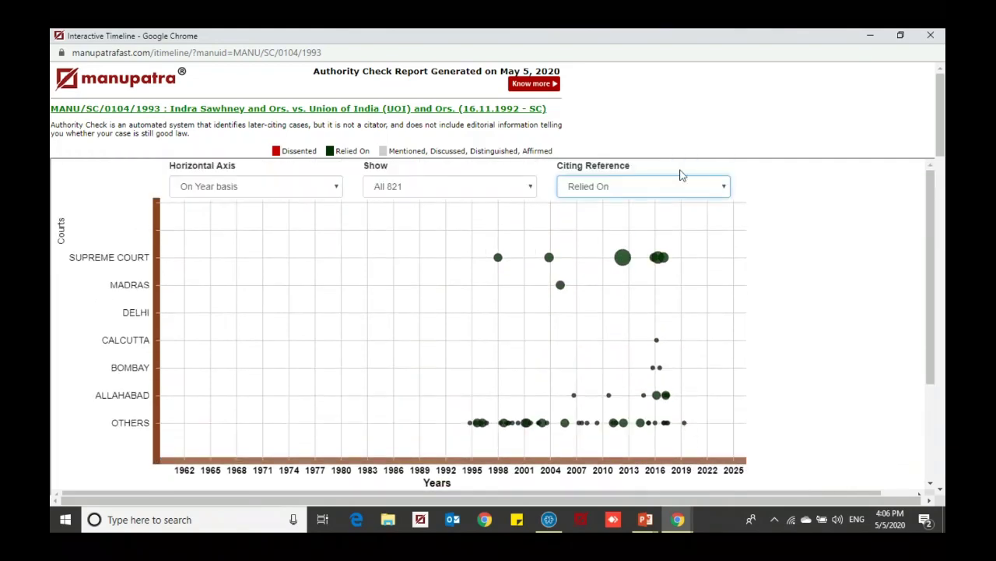
Change the timeline's citing reference filter to Distinguished.
right_click(612, 194)
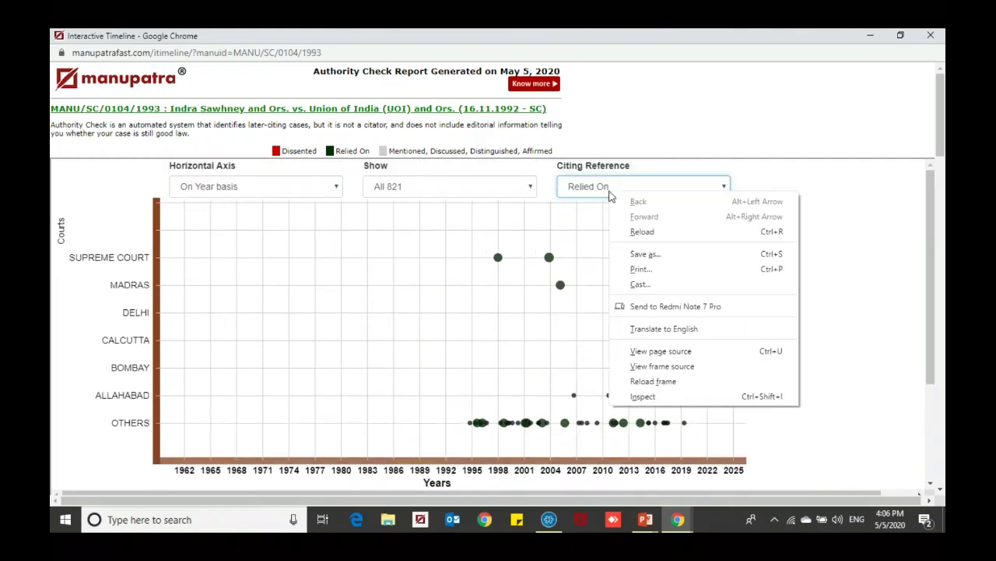
click(605, 191)
click(607, 188)
click(596, 250)
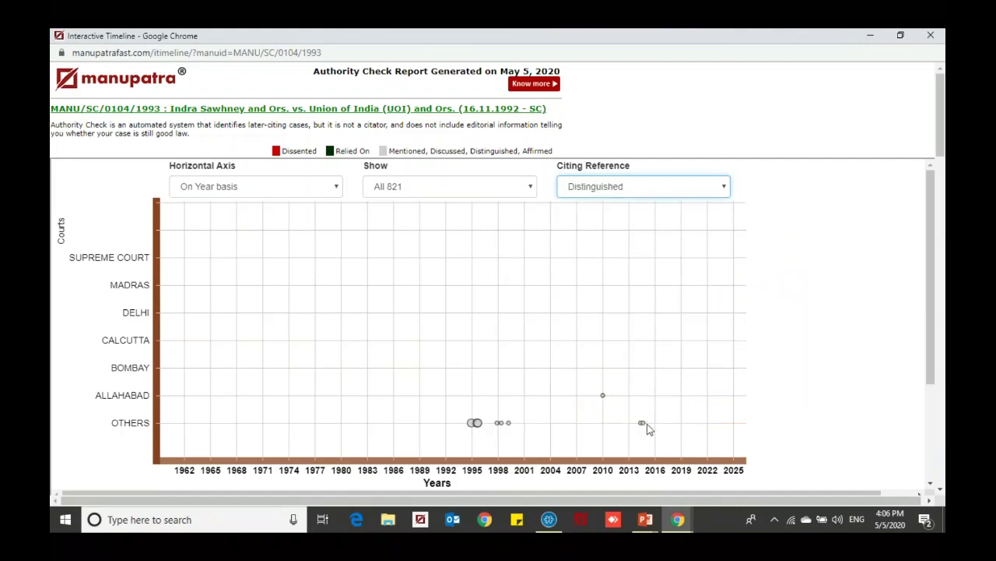
Examine the case details behind the Distinguished points in the Allahabad and Others rows, and return to the timeline filters.
mouse_move(645, 425)
mouse_move(603, 394)
mouse_move(510, 424)
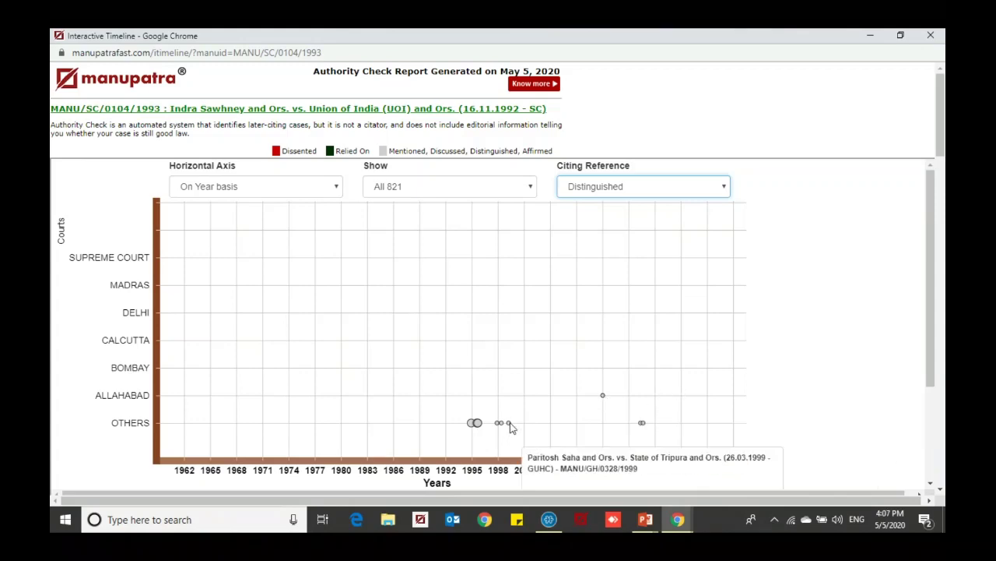
scroll(511, 426, down, 2)
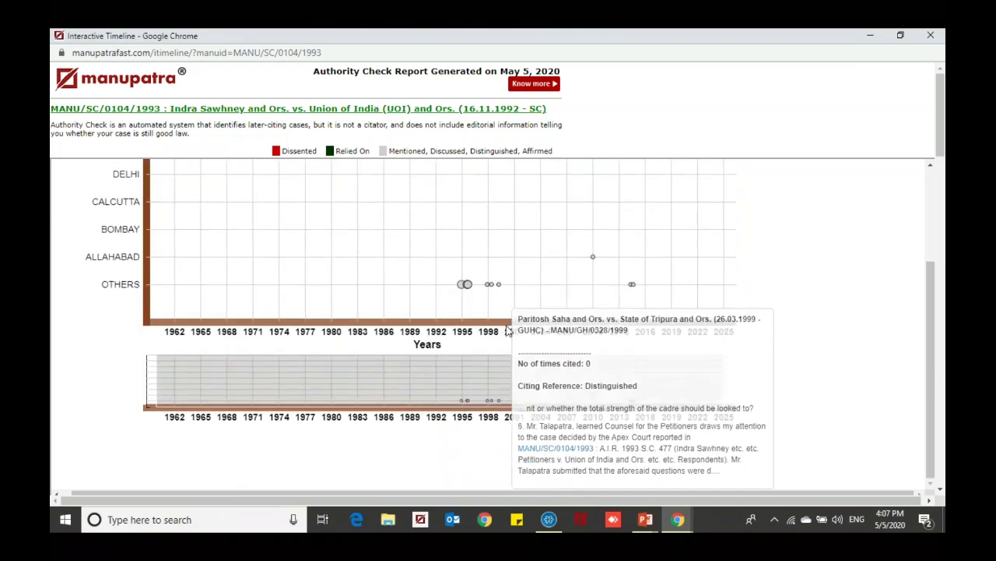
scroll(502, 366, up, 1)
mouse_move(493, 301)
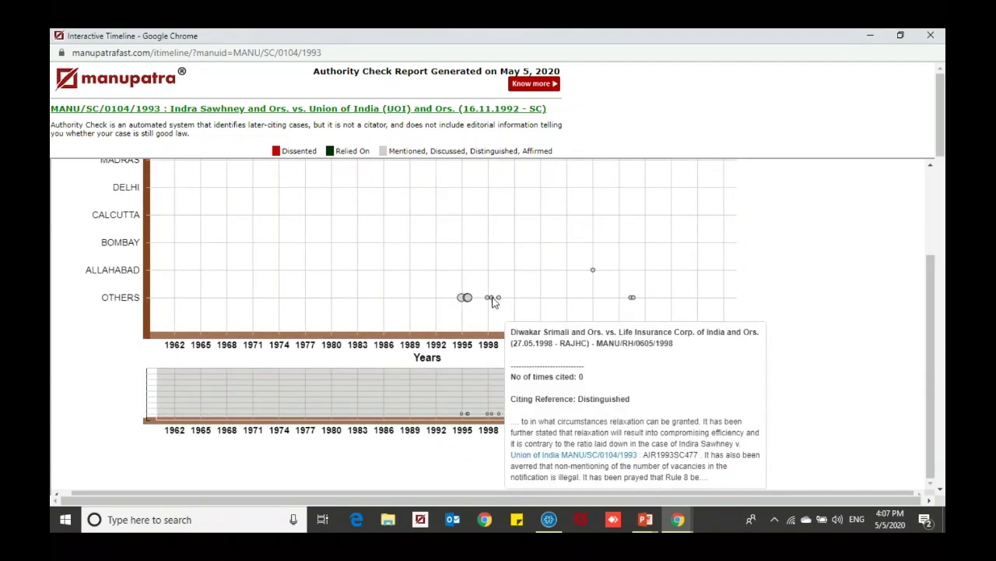
scroll(493, 301, down, 1)
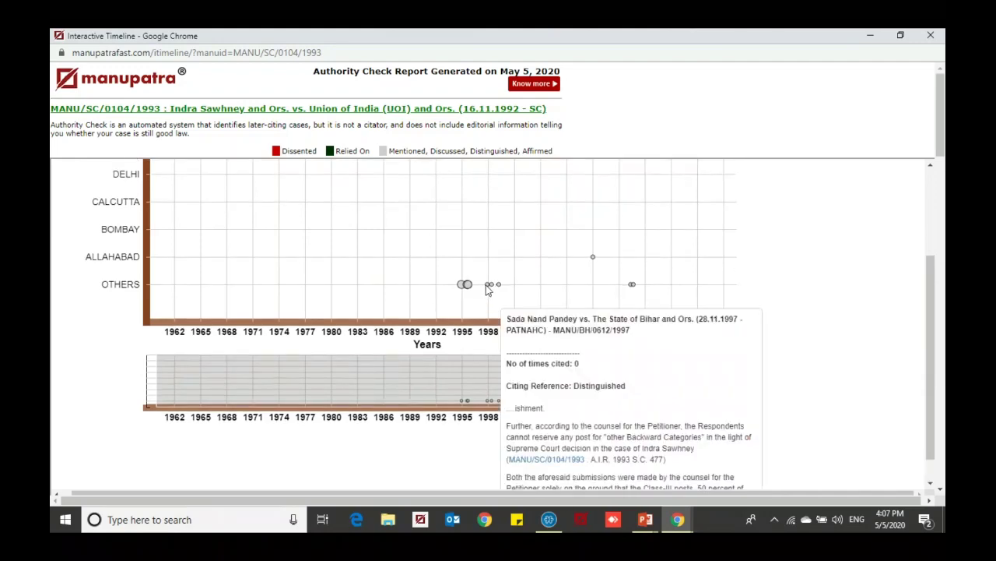
scroll(469, 289, up, 2)
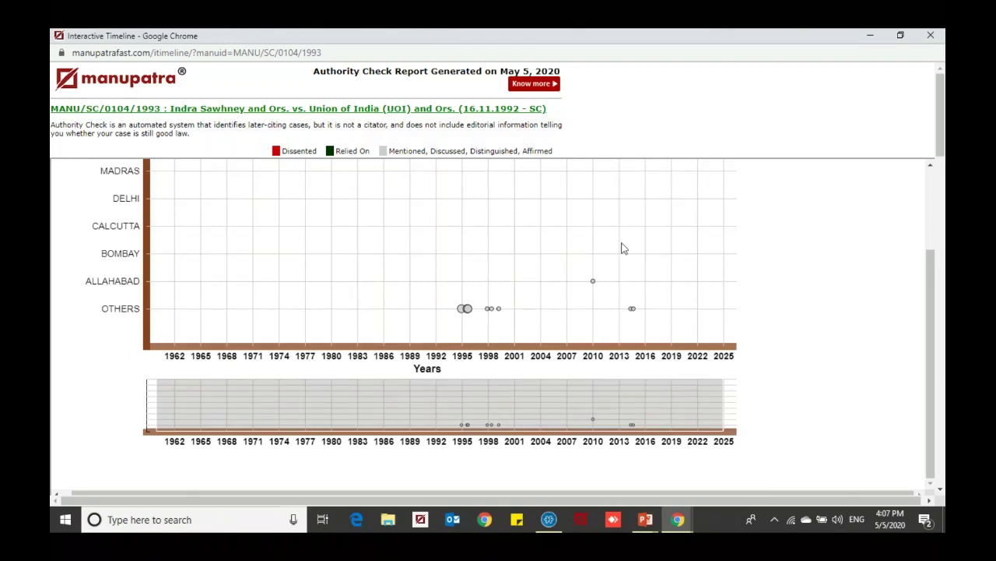
scroll(623, 247, up, 5)
click(666, 190)
key(Escape)
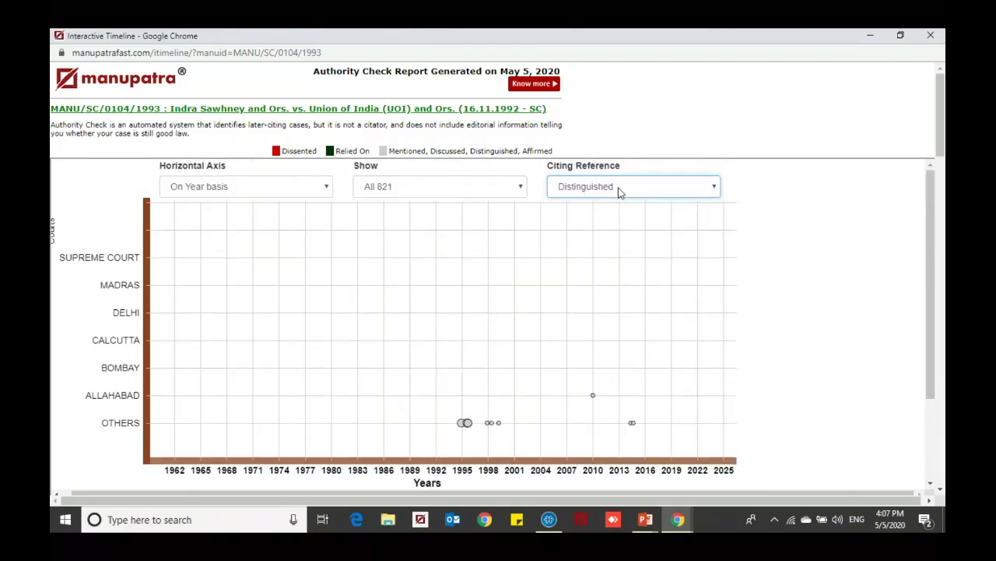
Filter the citation timeline by the Affirmed citing reference, and close it after viewing the details of the plotted 1995 case.
click(617, 188)
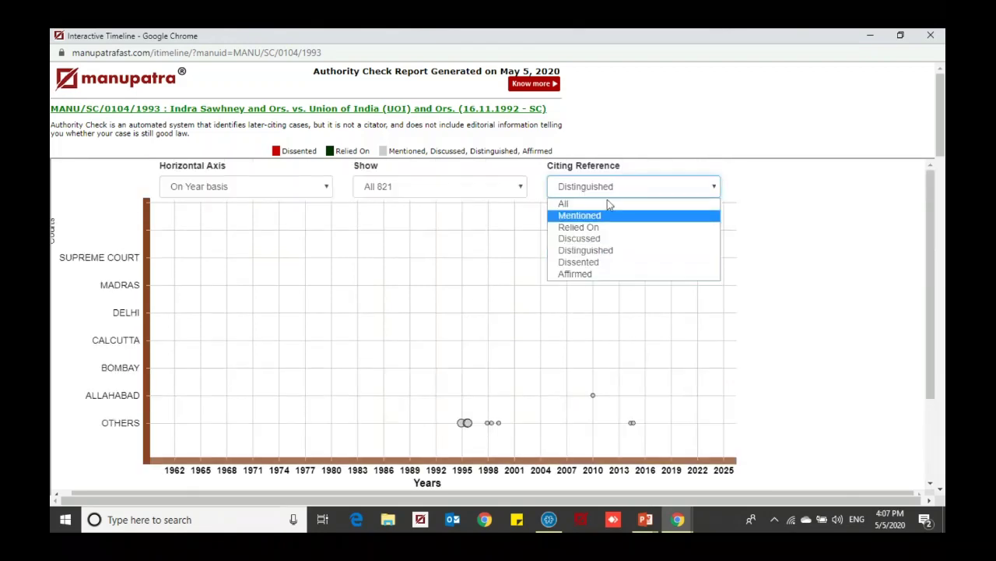
click(584, 277)
mouse_move(471, 420)
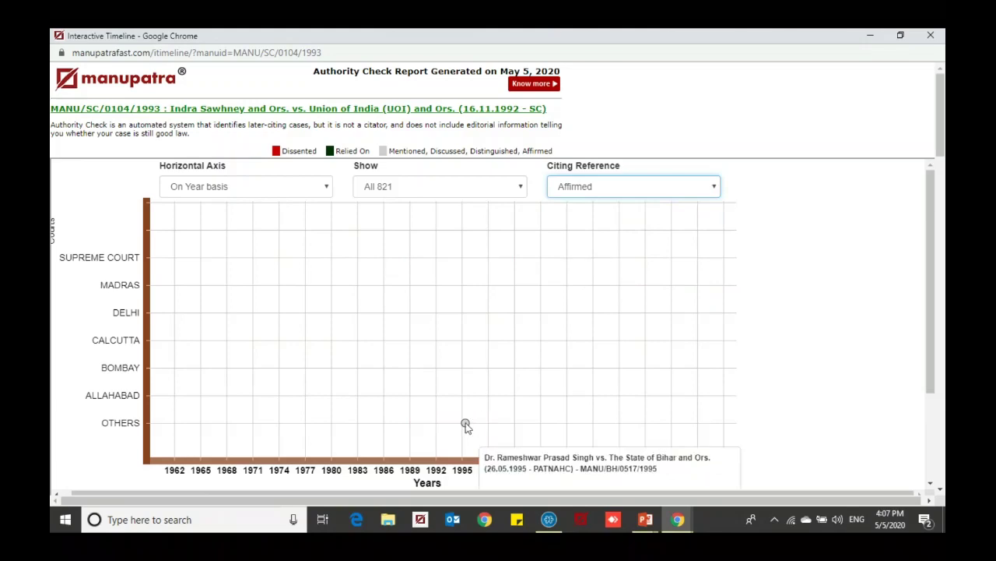
scroll(467, 427, down, 1)
scroll(467, 428, down, 2)
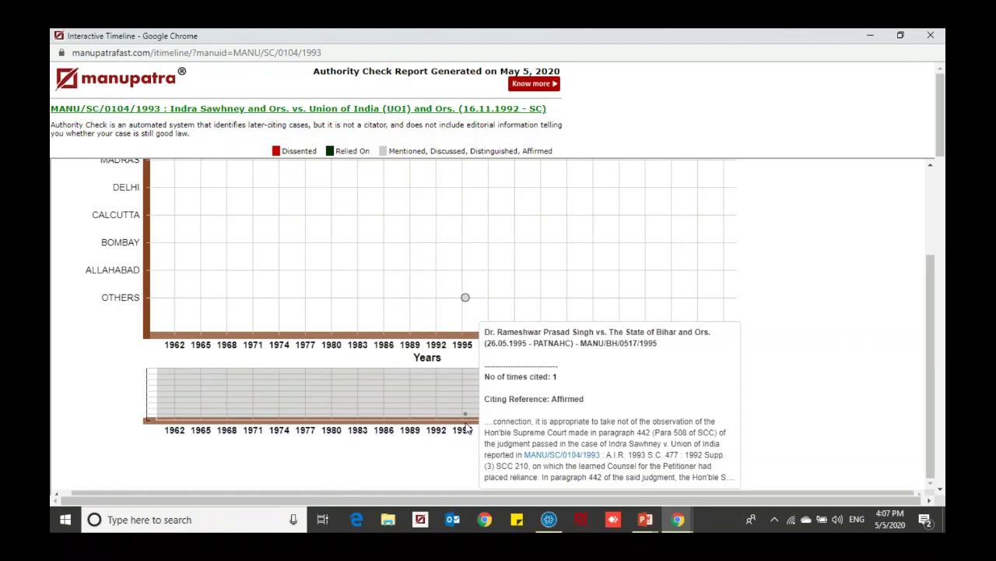
scroll(795, 206, up, 2)
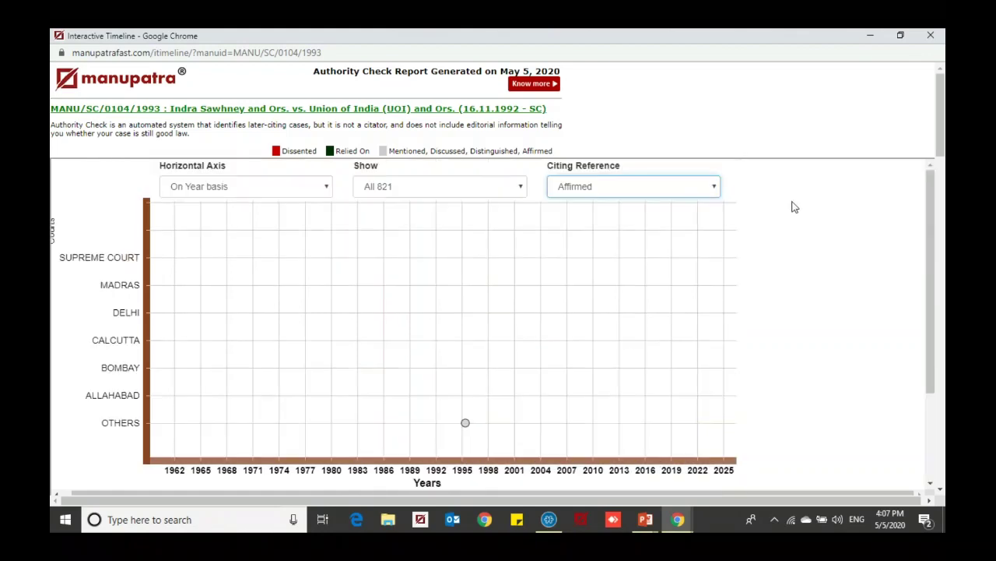
click(931, 36)
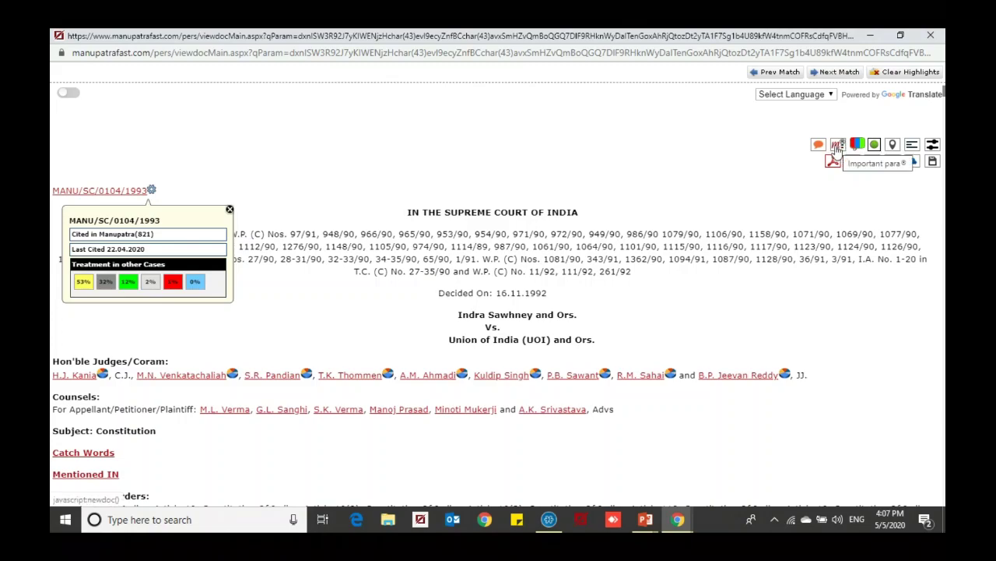
Open the judgment's important paragraphs view and highlight the title of the source judgment.
click(837, 148)
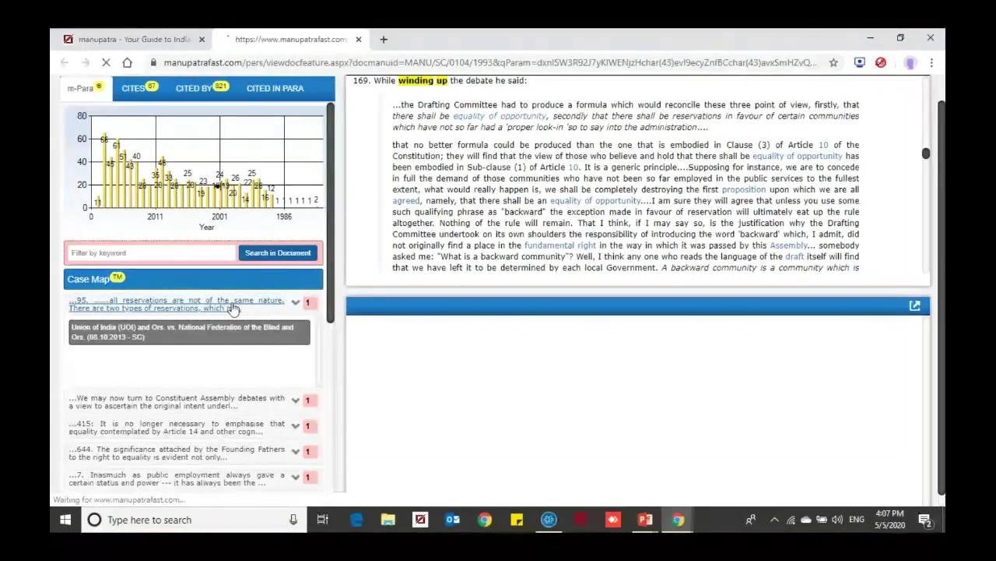
scroll(795, 209, down, 10)
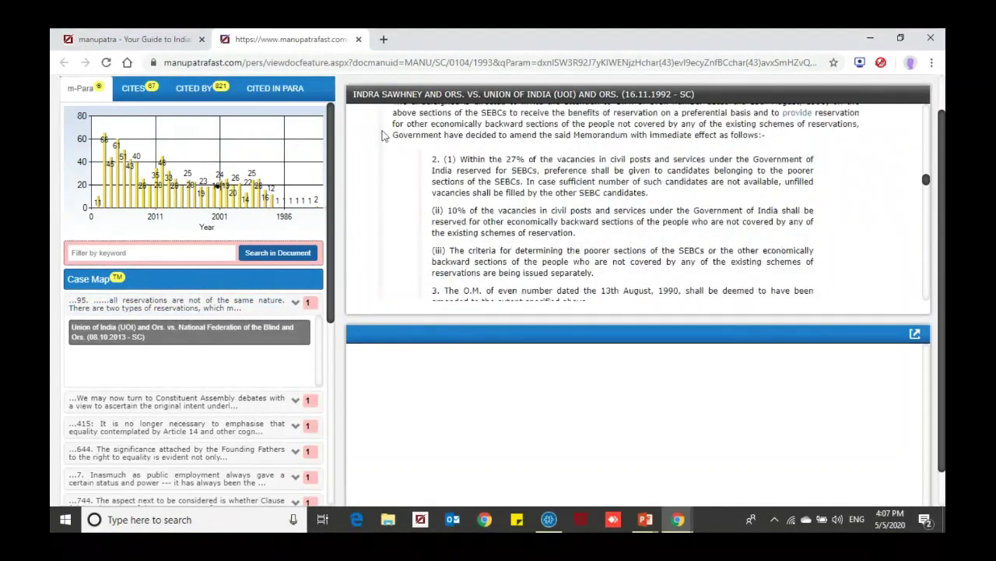
triple_click(402, 93)
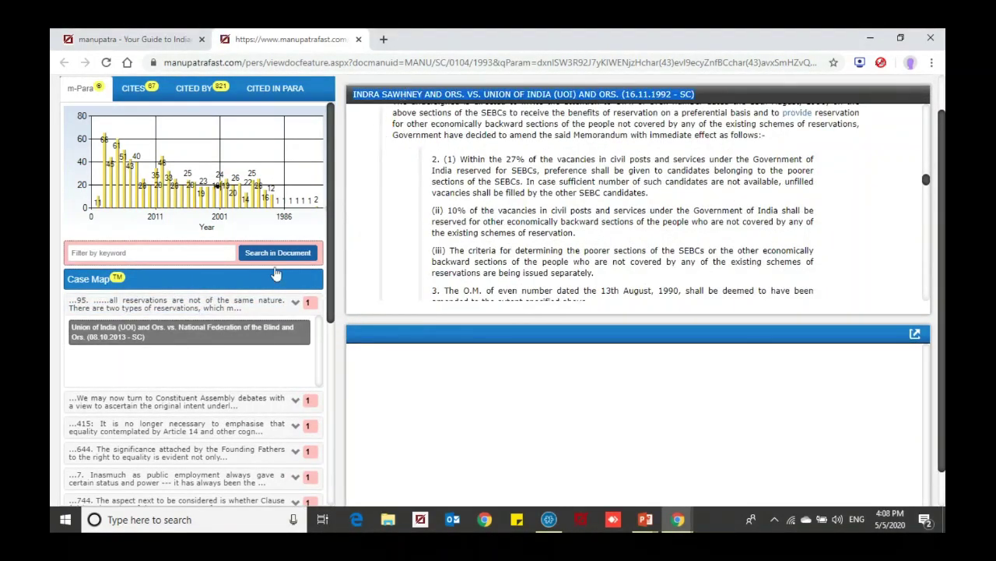
Display paragraph 95 on types of reservations and the Constituent Assembly debates paragraph, each alongside the later case that quotes it.
click(187, 309)
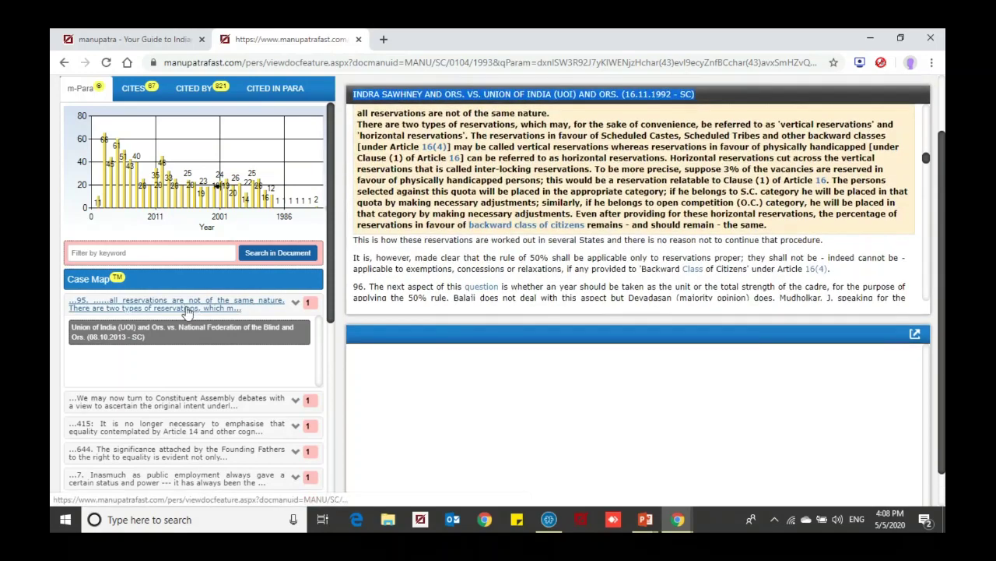
scroll(194, 358, down, 5)
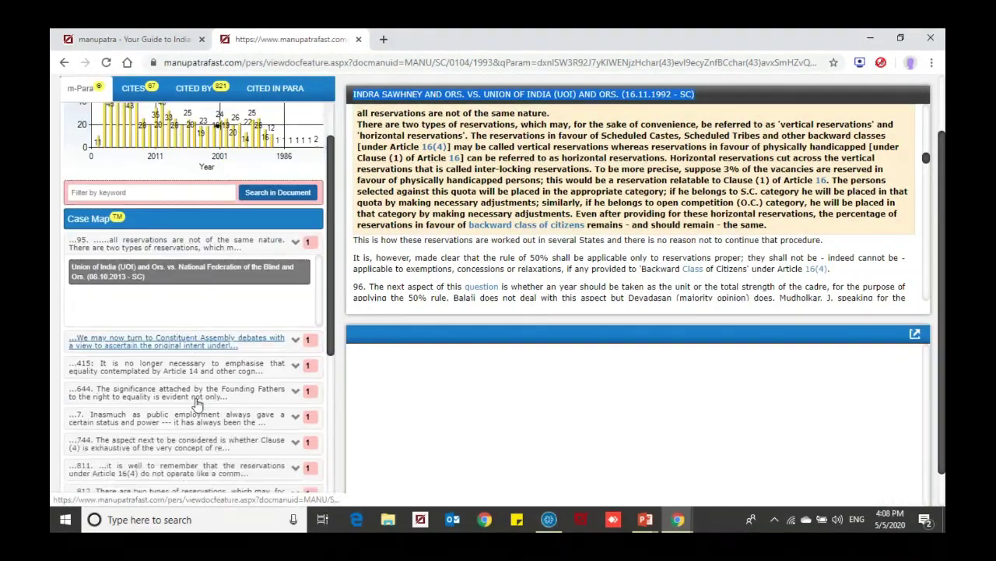
click(197, 406)
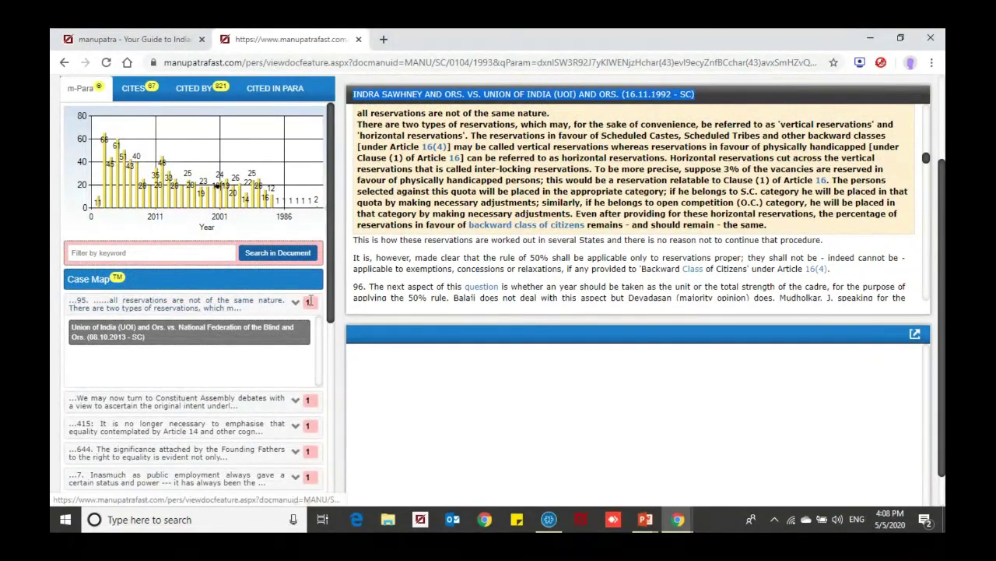
click(142, 332)
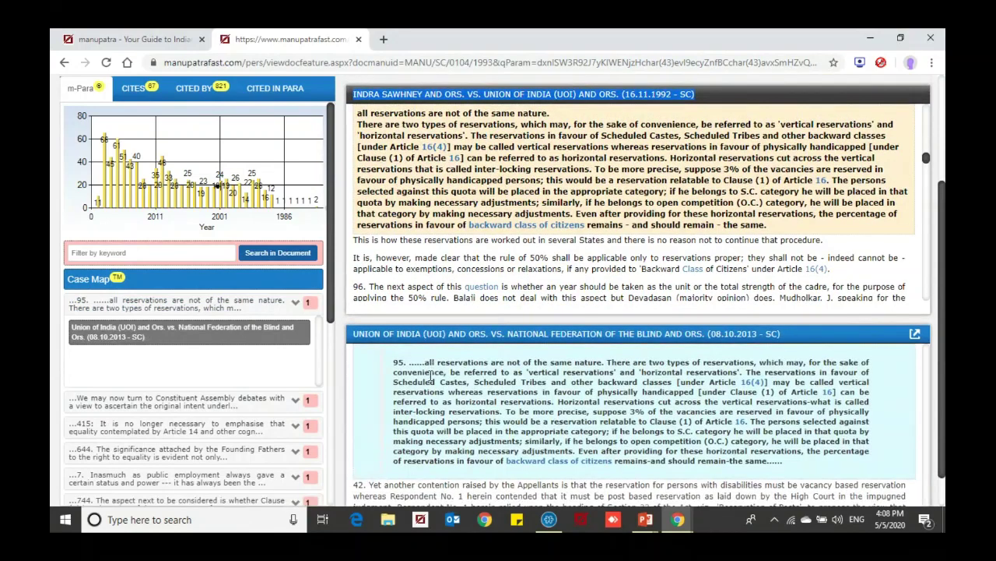
click(161, 405)
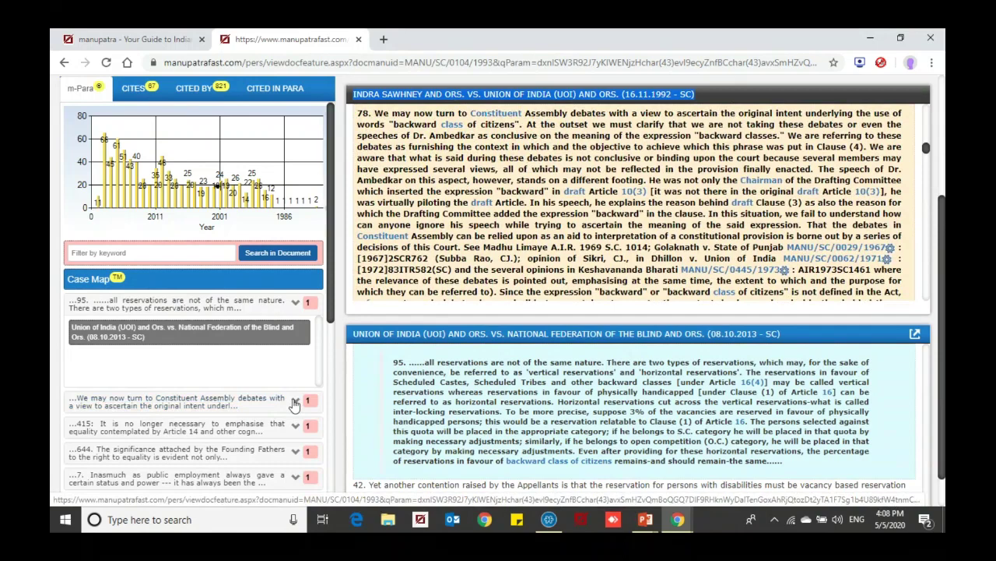
click(295, 401)
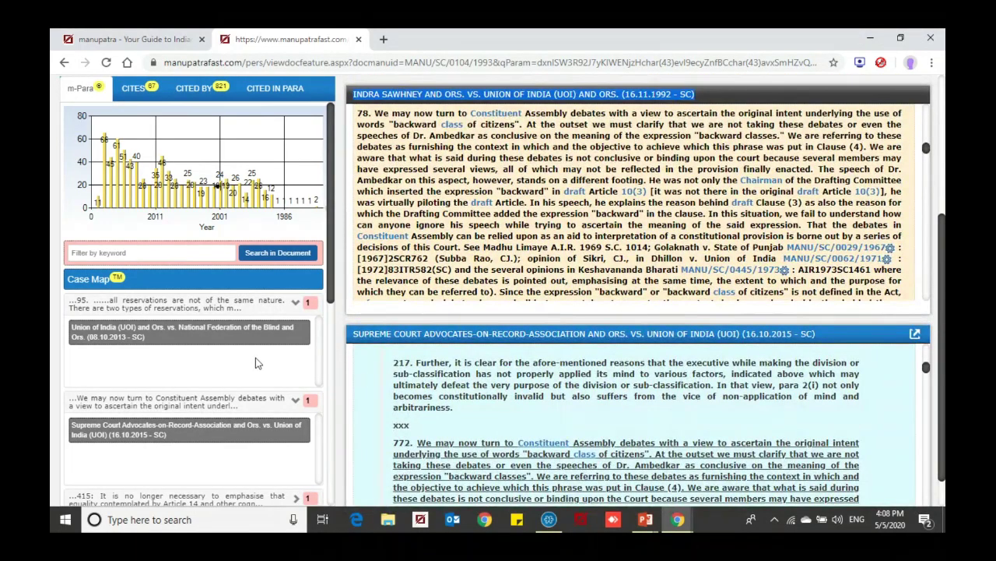
Display paragraph 744 on whether Clause (4) is exhaustive, alongside the State of Haryana case dated 02.12.2009 that cites it.
scroll(255, 363, down, 2)
scroll(256, 363, down, 3)
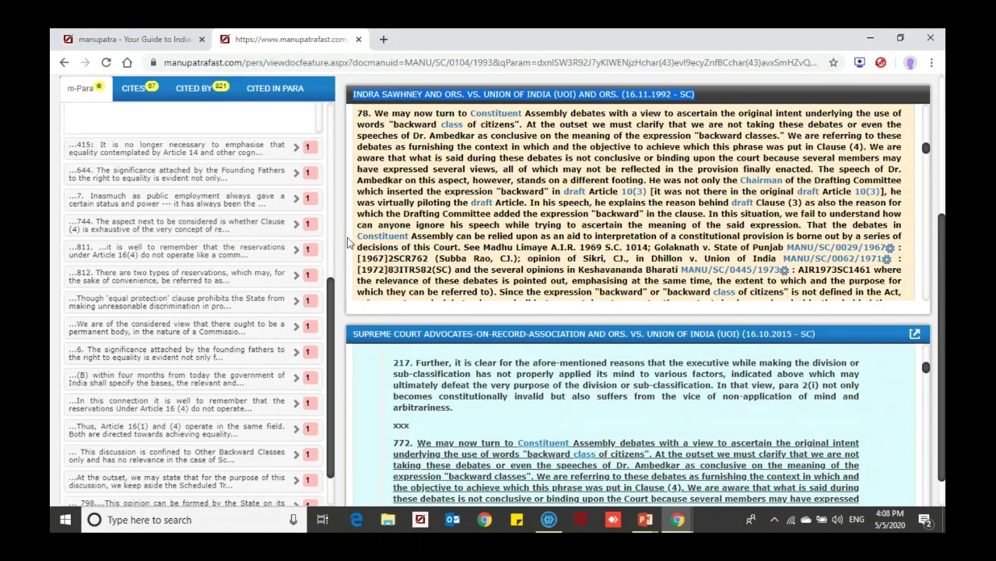
click(229, 230)
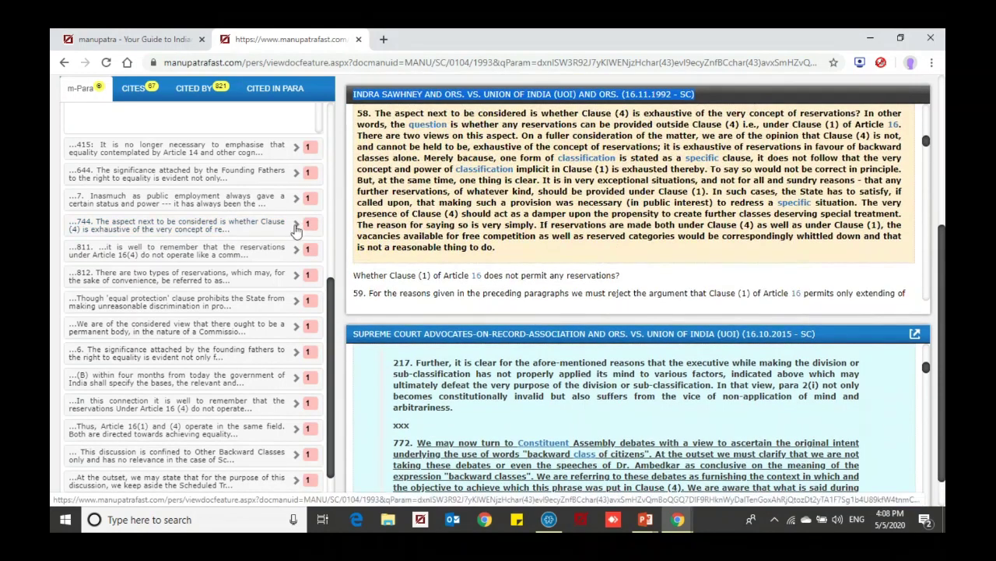
click(296, 226)
click(200, 180)
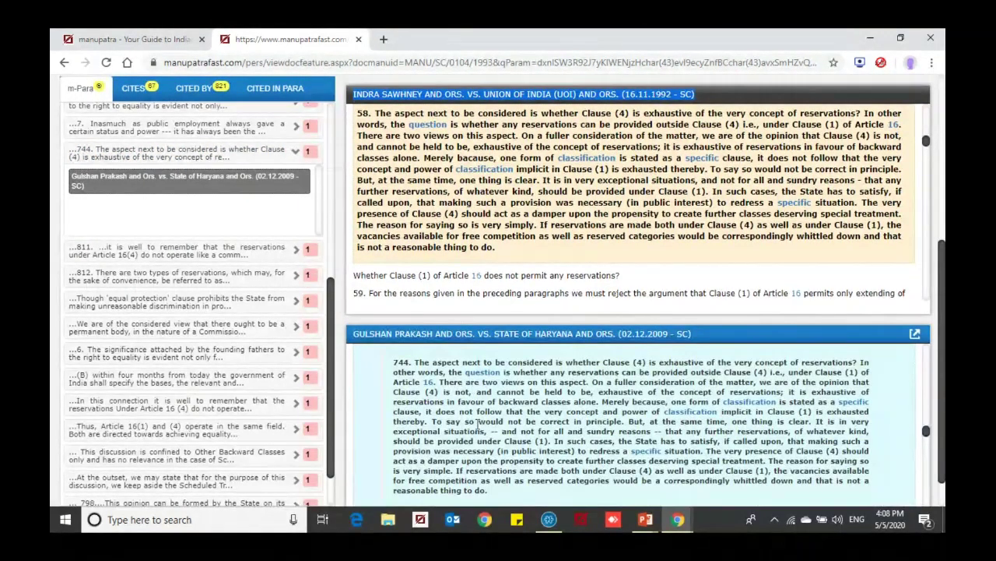
Examine the highlighted paragraph 744 quotation and its surrounding text in the State of Haryana case, comparing it with the source paragraph.
scroll(478, 425, down, 1)
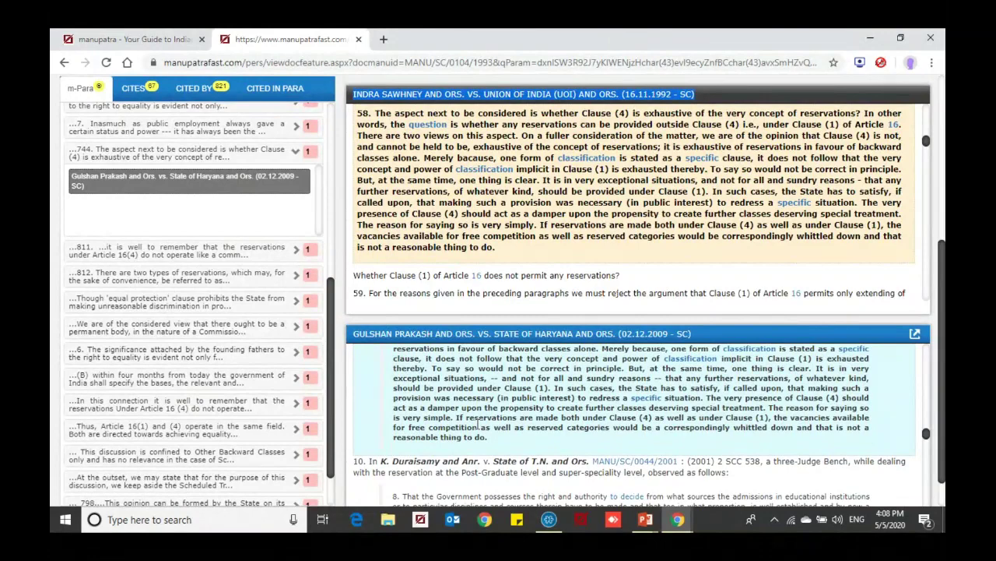
scroll(478, 425, up, 2)
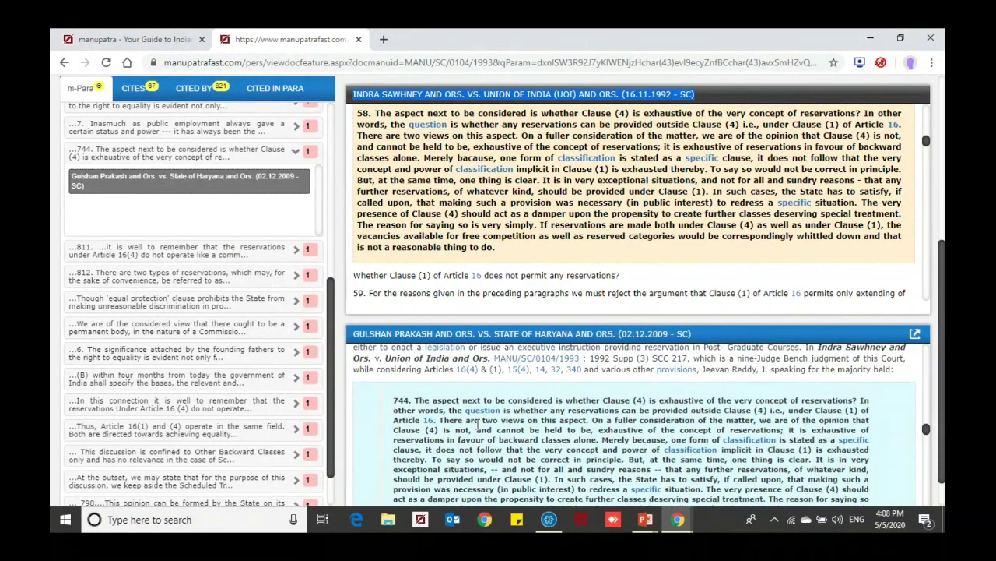
scroll(478, 424, down, 3)
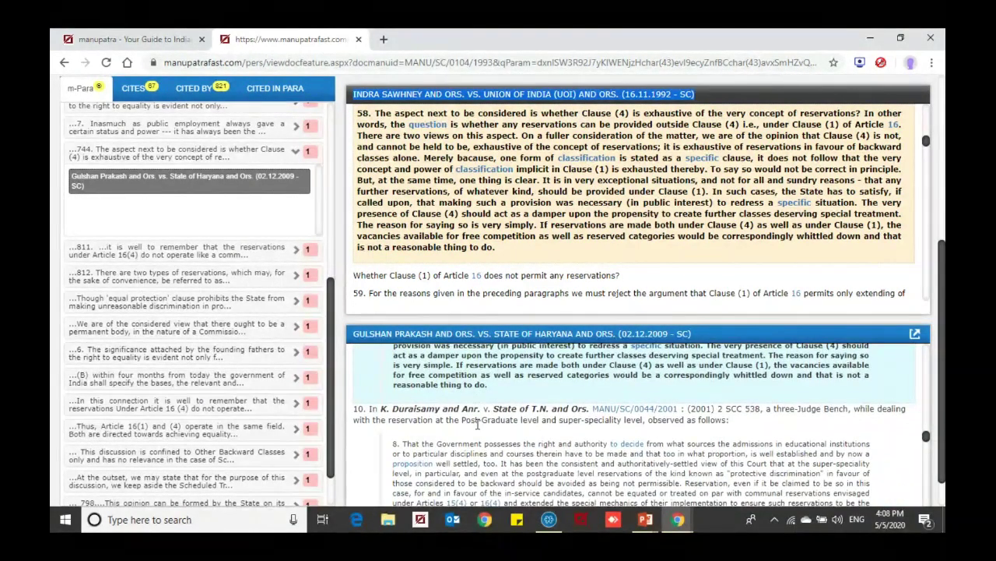
scroll(620, 426, up, 4)
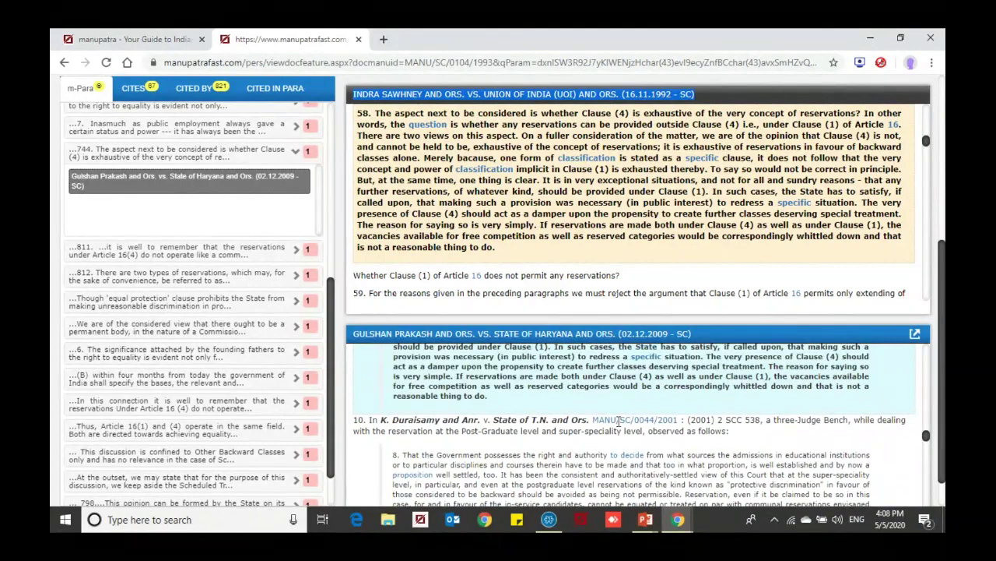
scroll(620, 426, up, 3)
scroll(620, 426, down, 2)
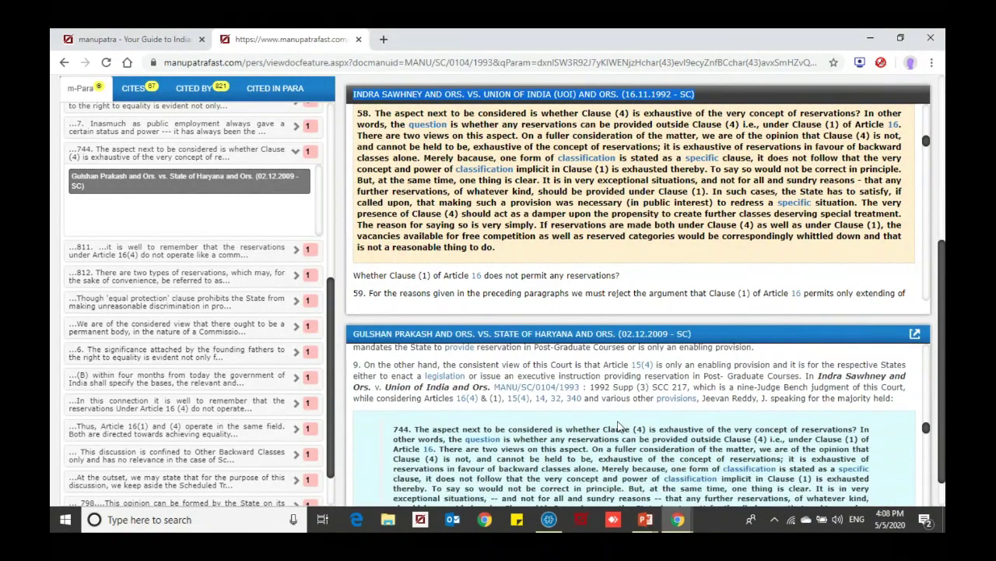
scroll(621, 421, down, 1)
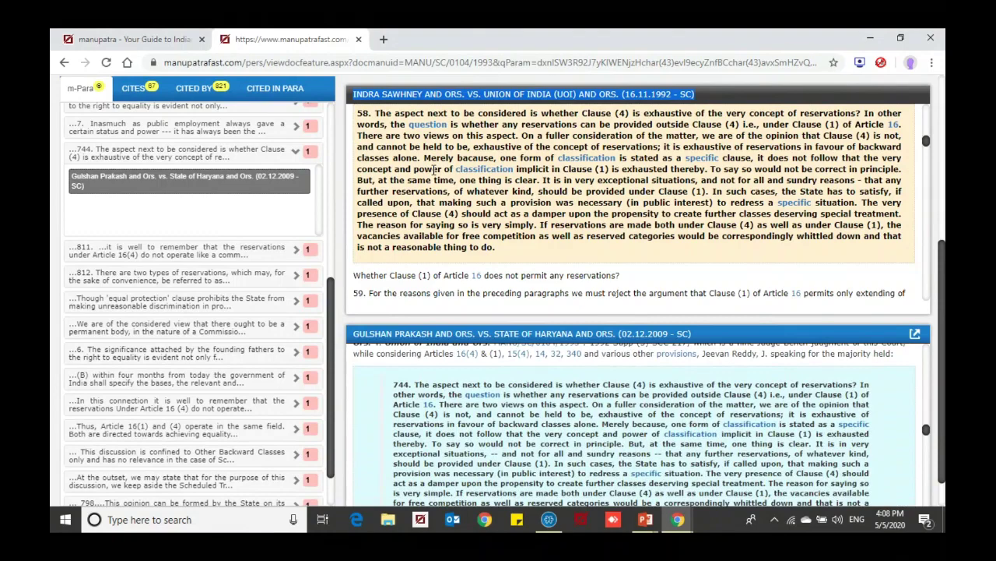
Return to the full judgment window and review its acts, cases referred and overruled cases sections.
key(alt+Tab)
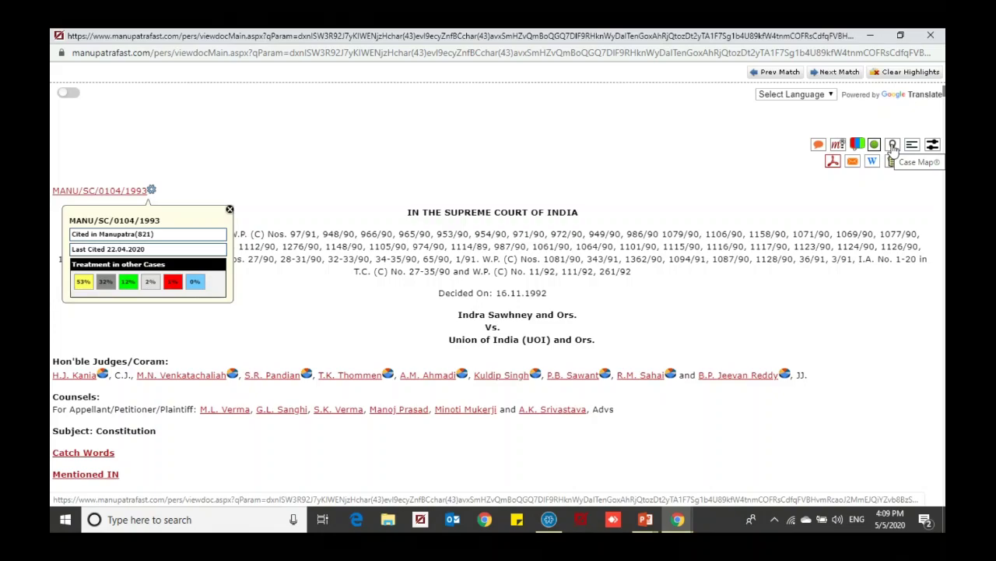
scroll(687, 290, down, 1)
scroll(686, 290, down, 10)
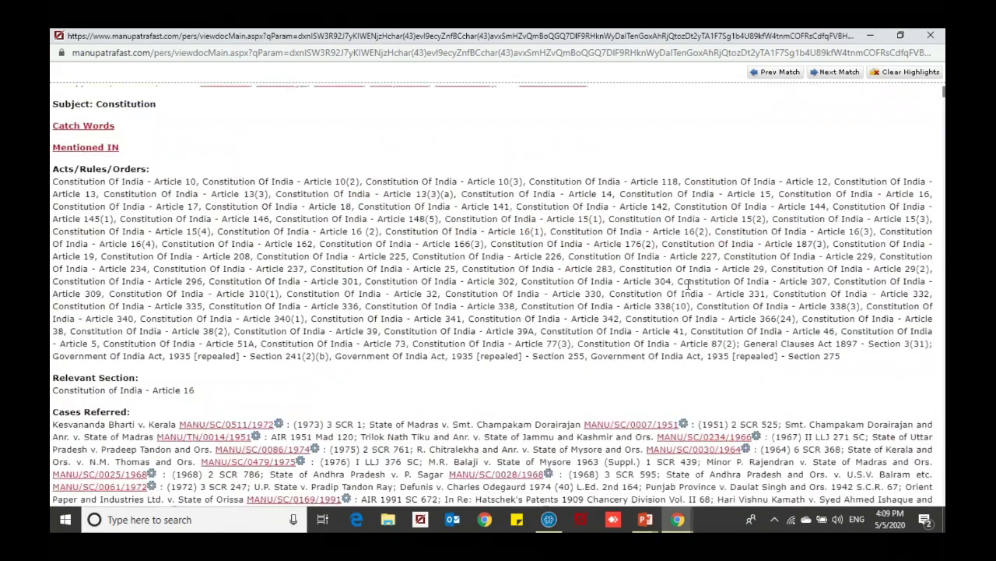
scroll(689, 284, down, 10)
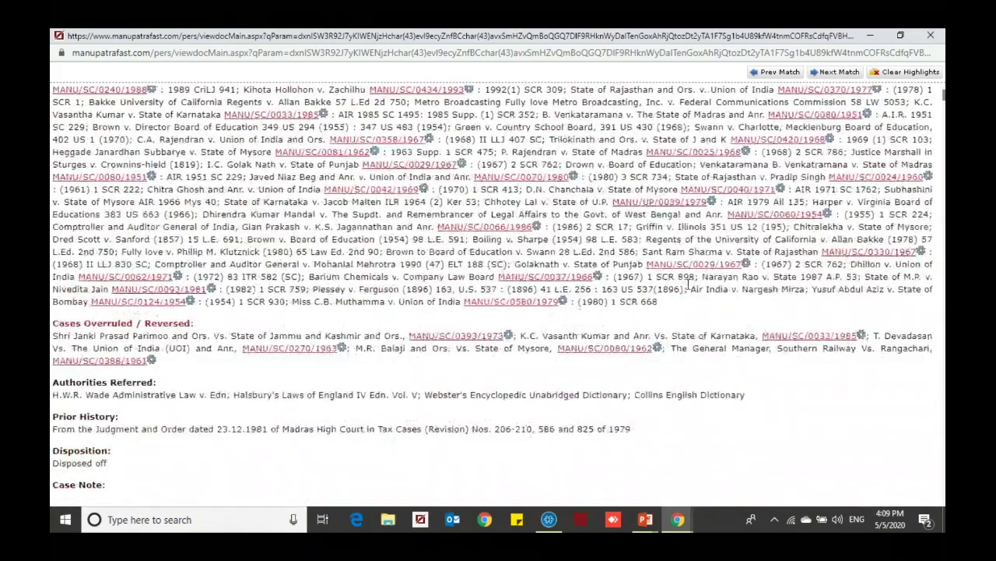
scroll(689, 288, up, 10)
scroll(687, 290, up, 5)
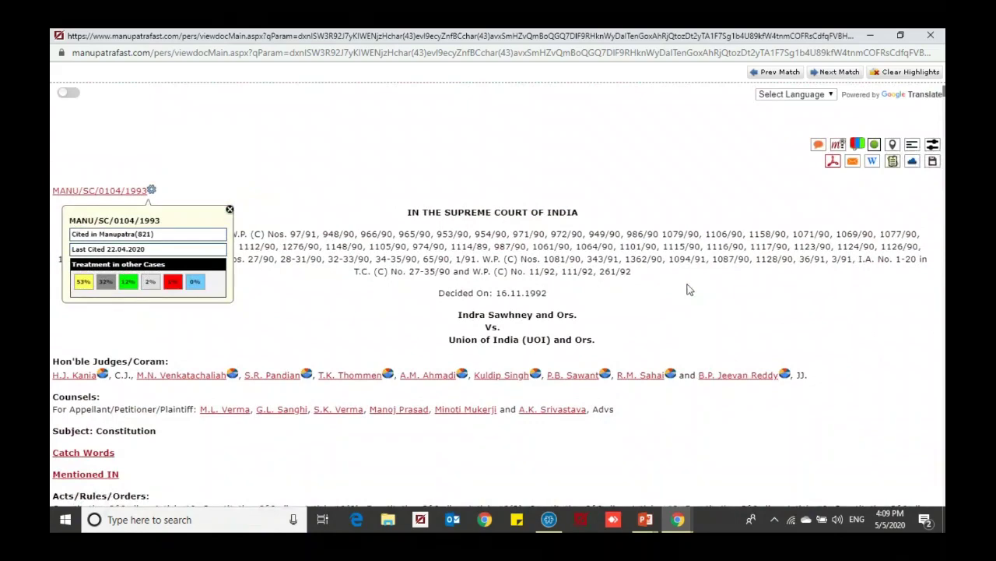
Open the judgment's Case Map and change the browser's Flash setting to Ask first.
click(893, 148)
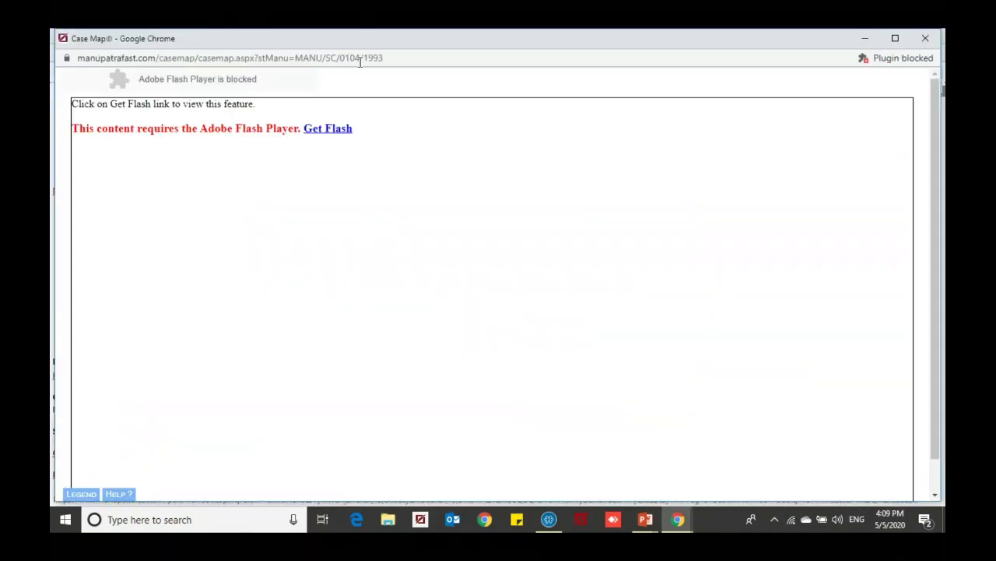
click(929, 58)
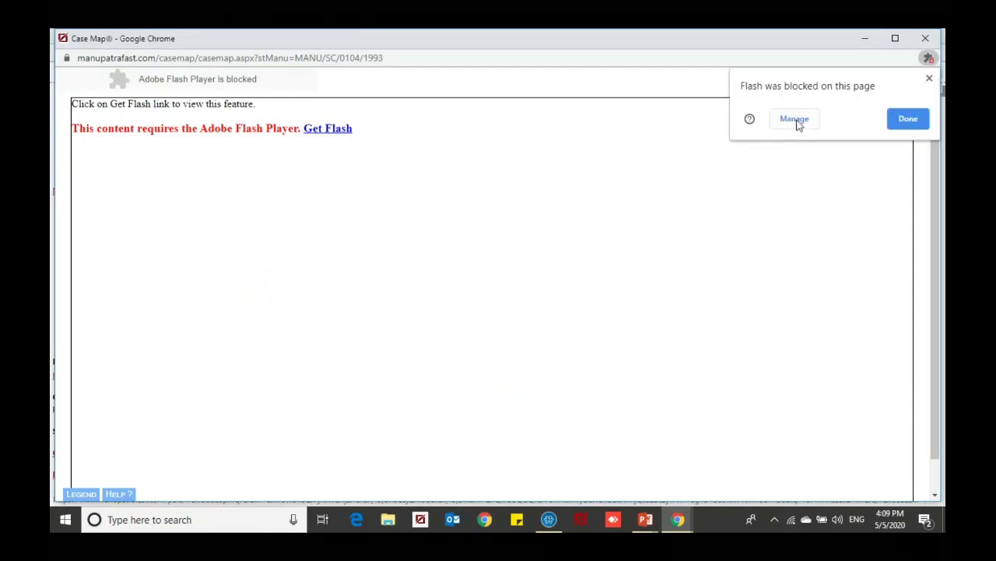
click(795, 120)
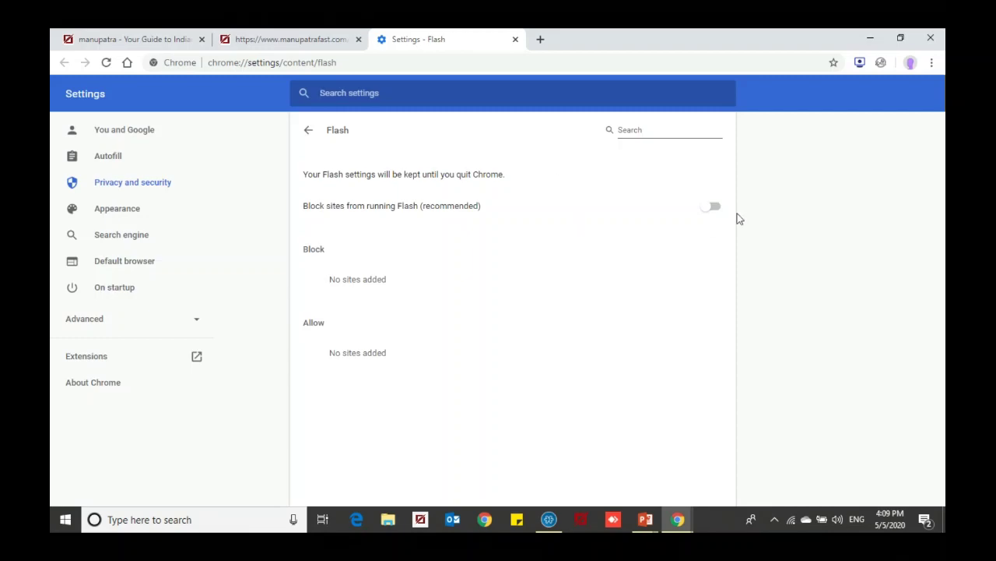
click(717, 208)
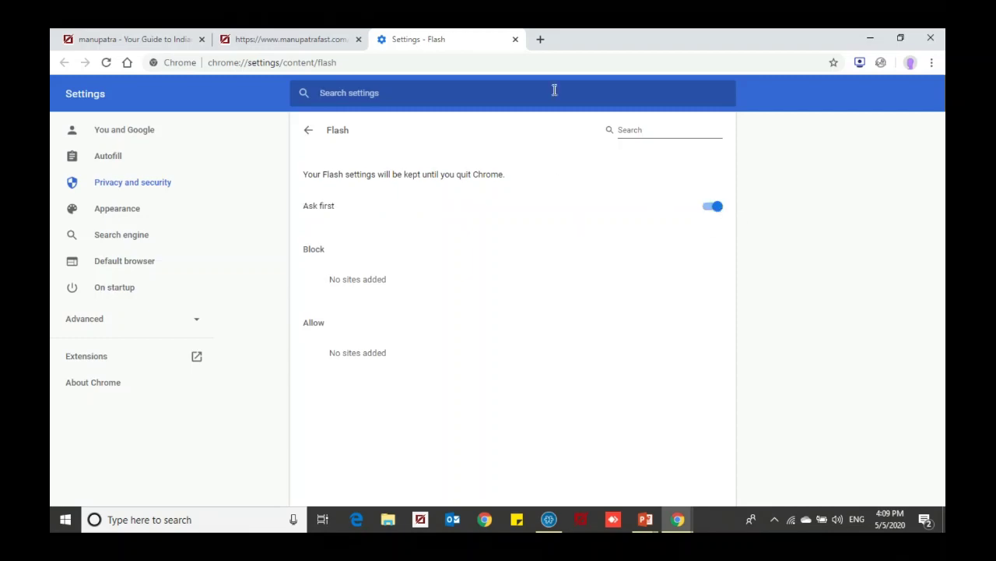
click(515, 40)
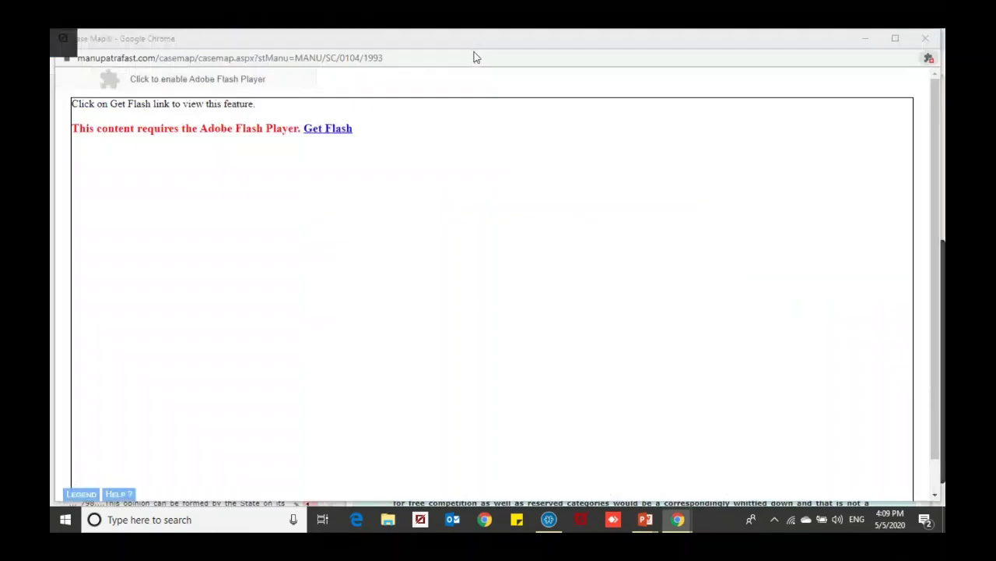
Reload the Case Map page and allow the manupatrafast.com site to run Flash.
right_click(492, 115)
click(531, 155)
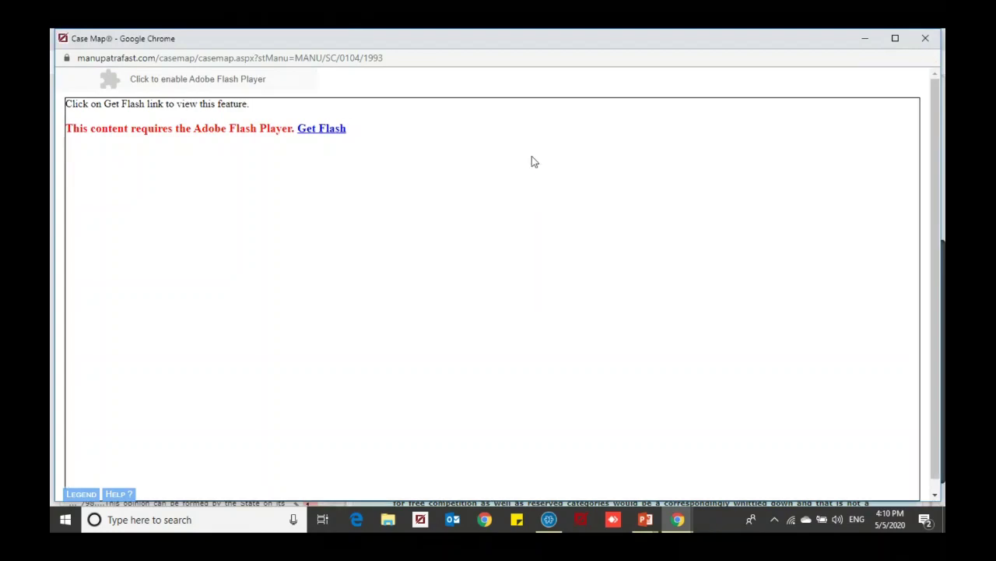
click(157, 86)
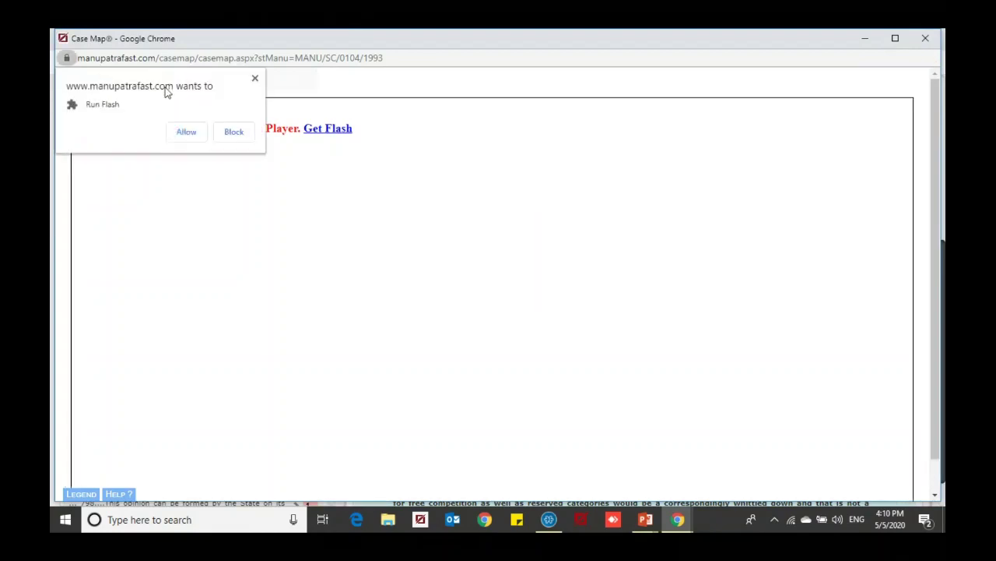
click(195, 138)
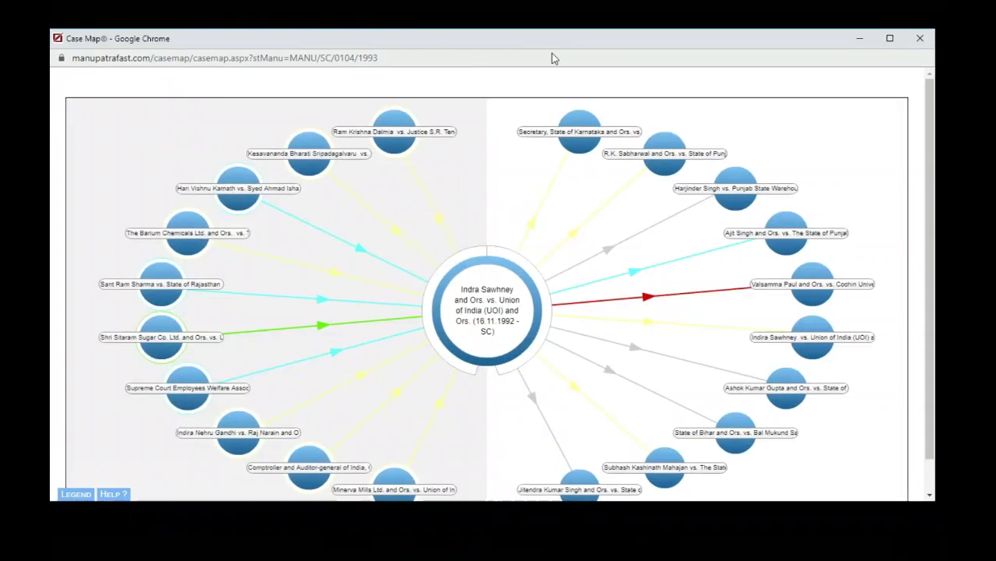
View the Case Map full screen, inspect the central Indra Sawhney case details, then close the map and return to the judgment.
key(F11)
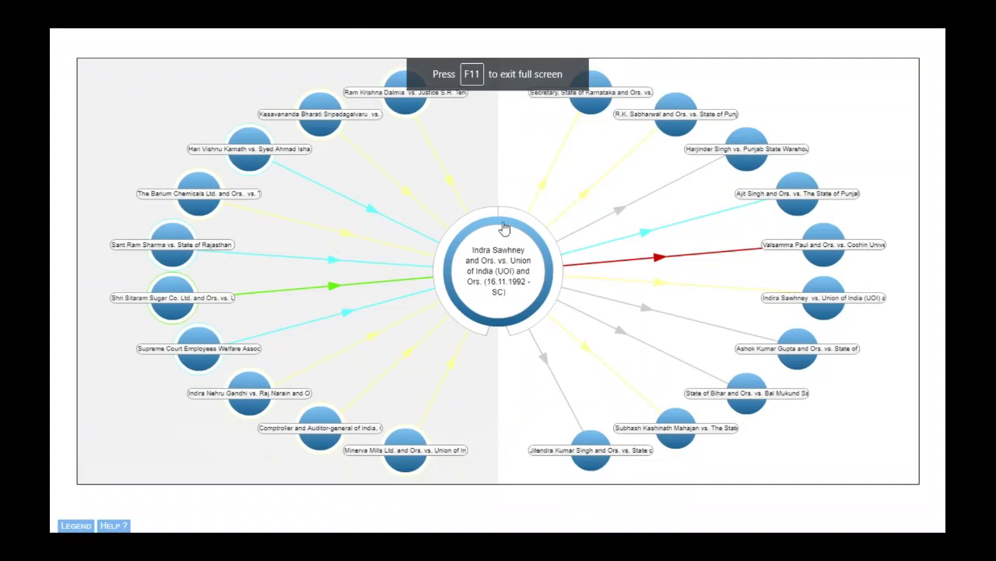
mouse_move(496, 278)
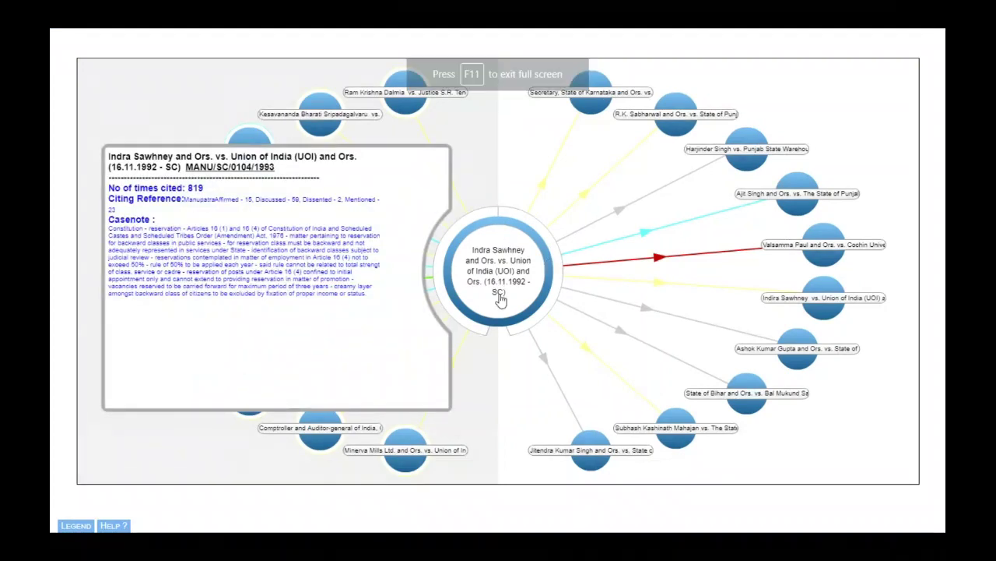
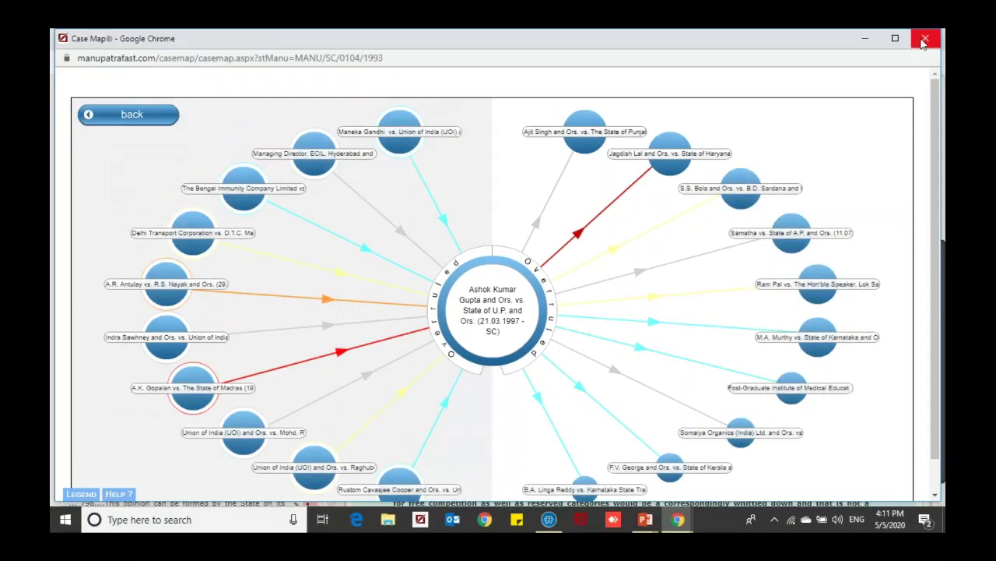
click(923, 42)
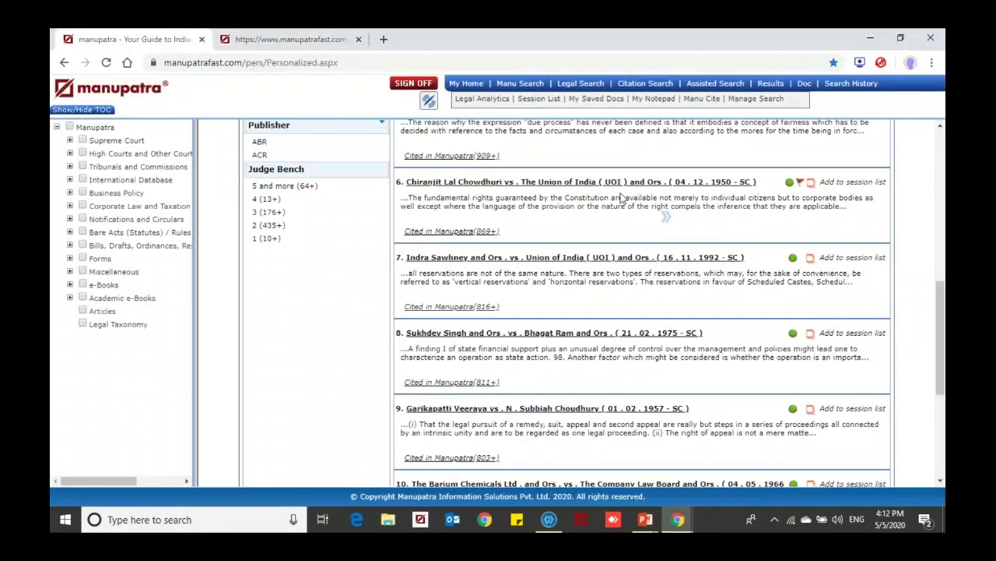
key(alt+Tab)
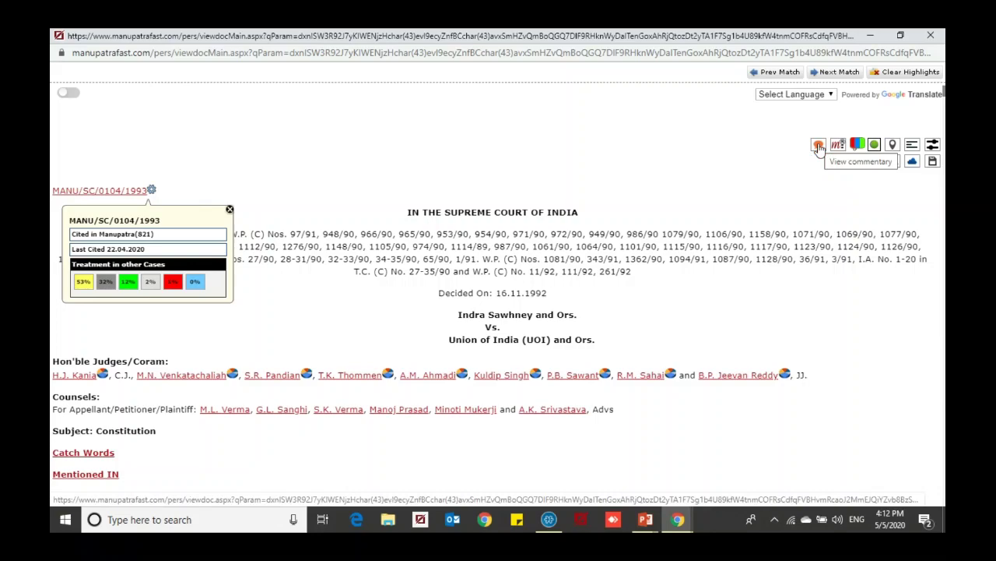
Open the judgment's commentary, browse the notes on Articles 309, 39A and 225, and close the commentary.
click(819, 148)
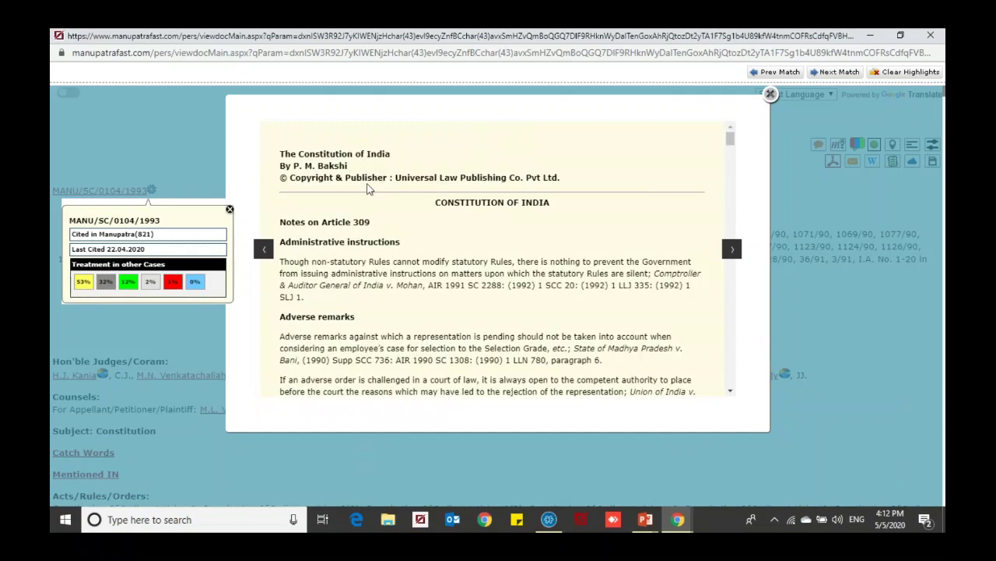
scroll(444, 284, down, 4)
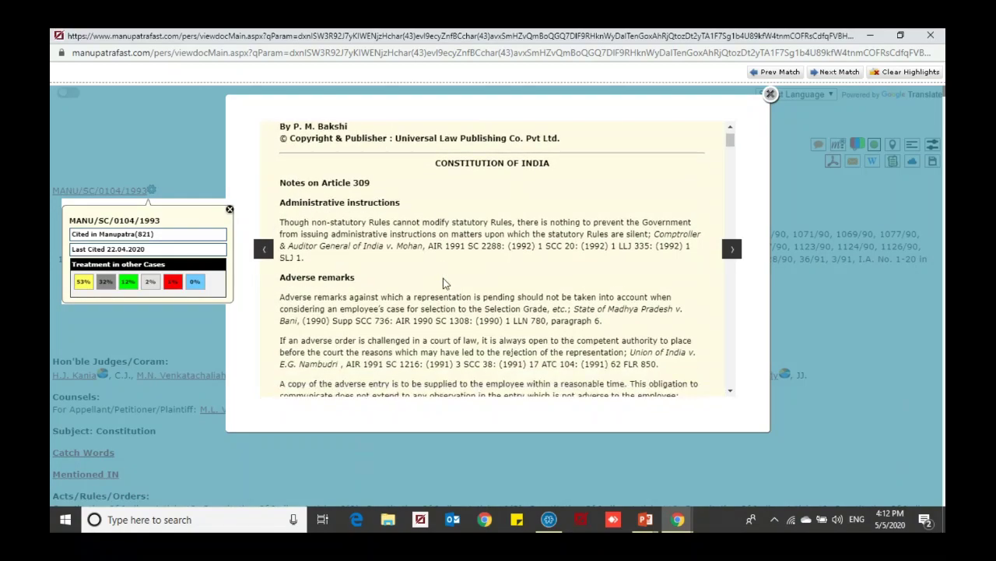
scroll(444, 284, down, 4)
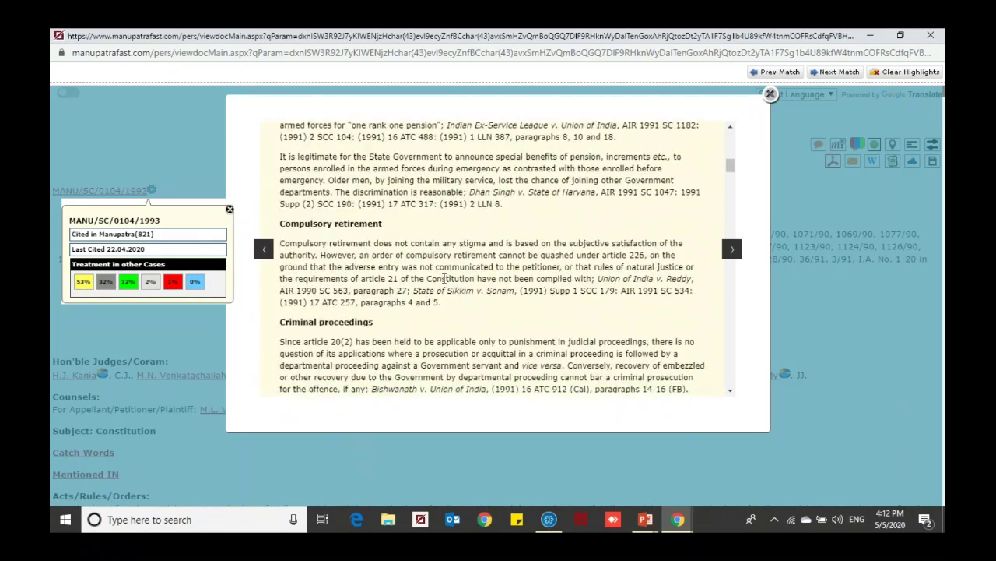
click(733, 250)
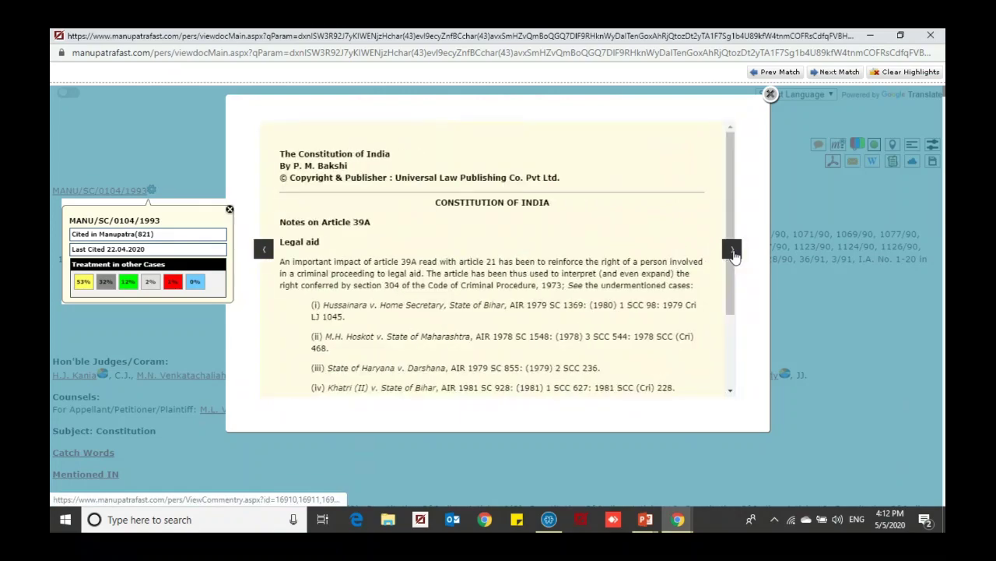
click(733, 251)
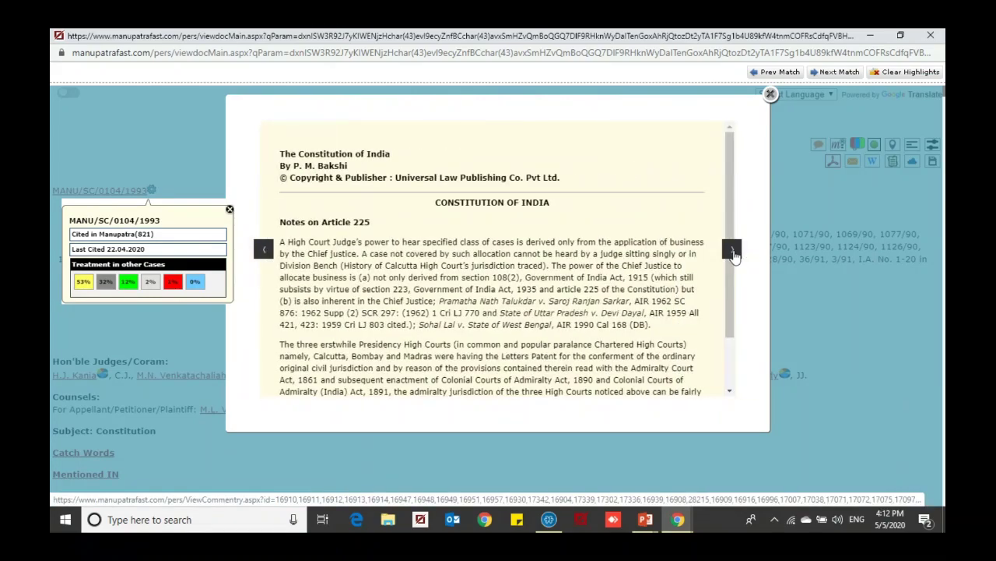
click(770, 95)
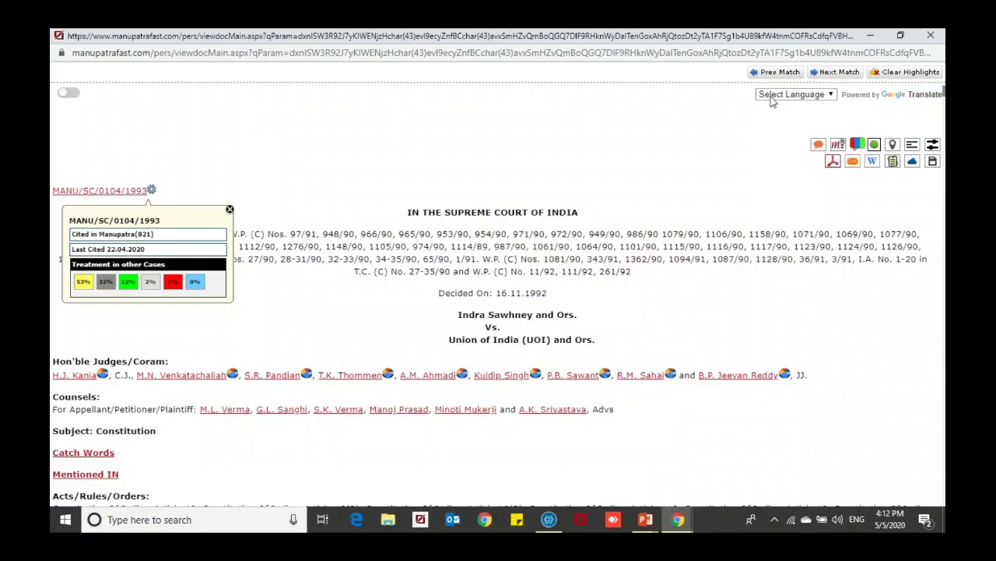
Review the judgment's list of key topics and the related cases under People who viewed this Judgment also opened.
click(913, 149)
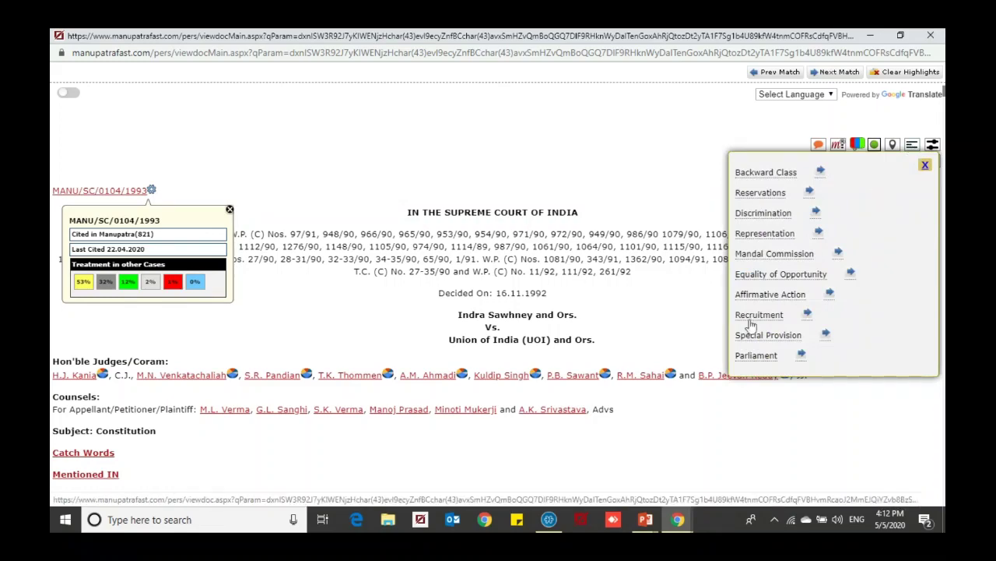
click(934, 147)
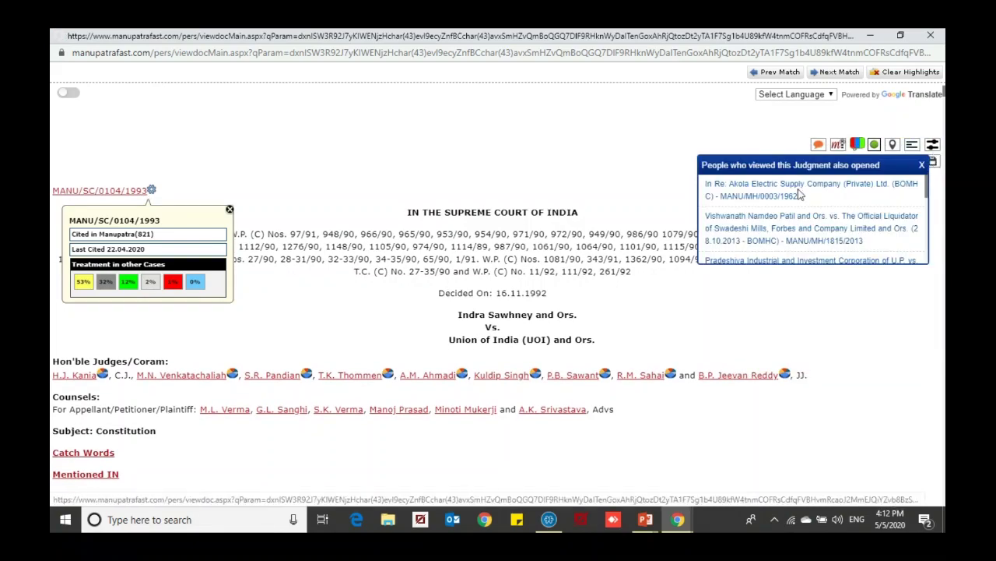
click(799, 194)
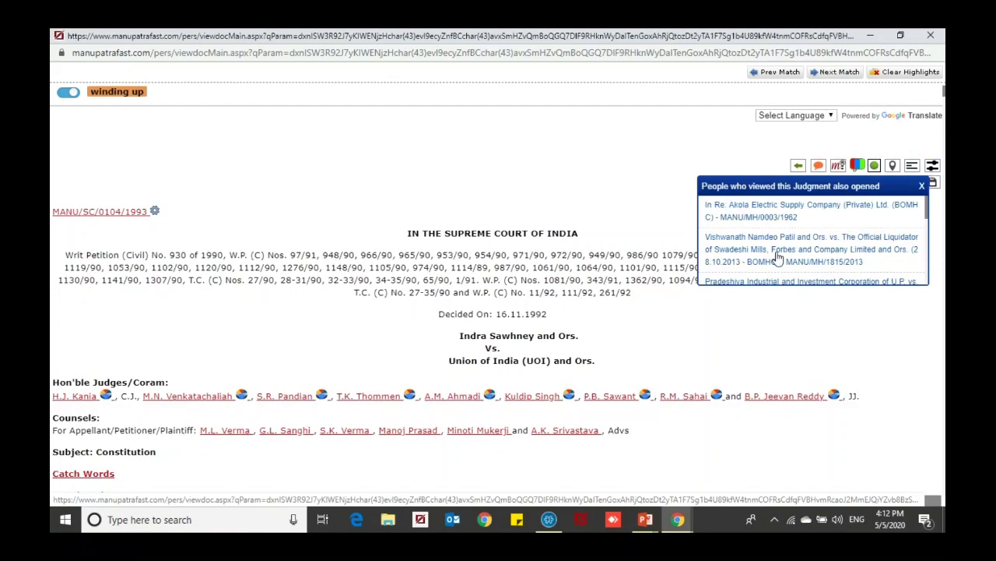
scroll(777, 258, down, 1)
scroll(777, 259, down, 3)
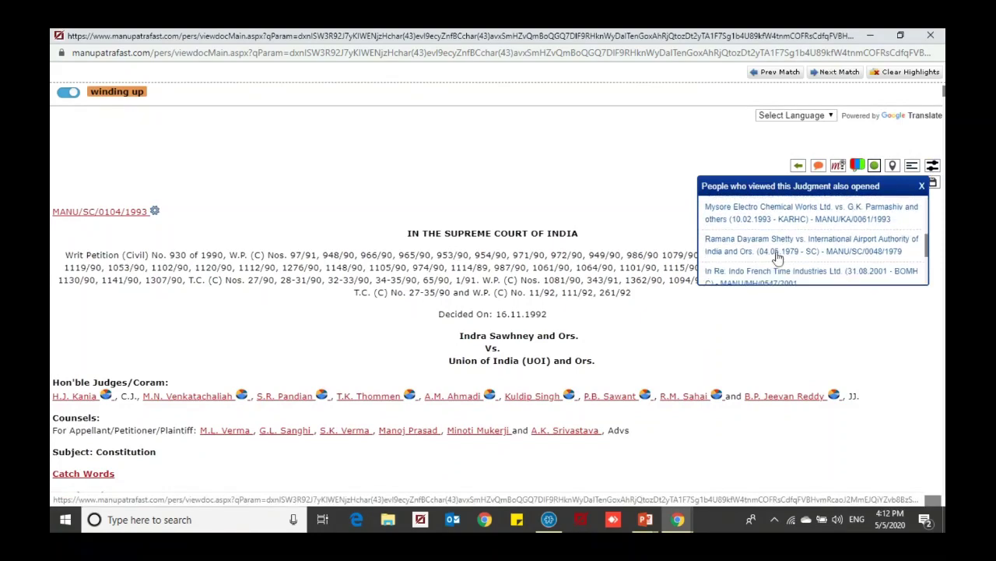
scroll(777, 258, up, 3)
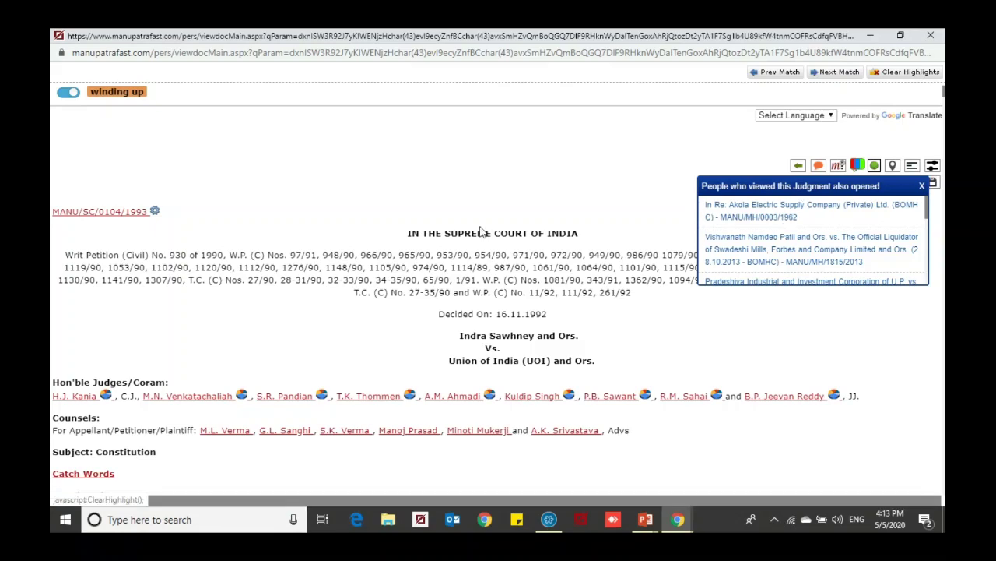
Switch off the "winding up" search-term display and close the judgment window.
click(67, 93)
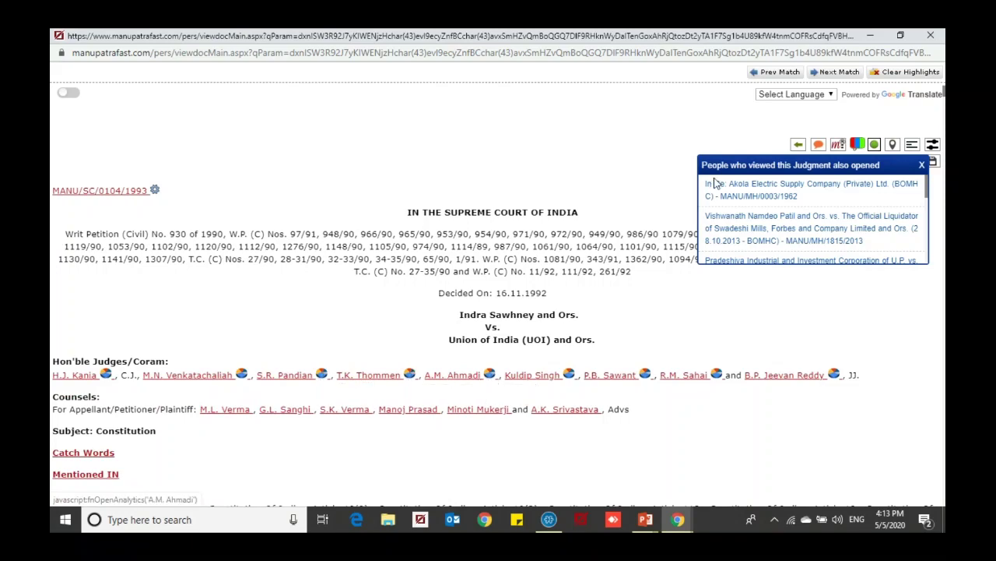
click(932, 36)
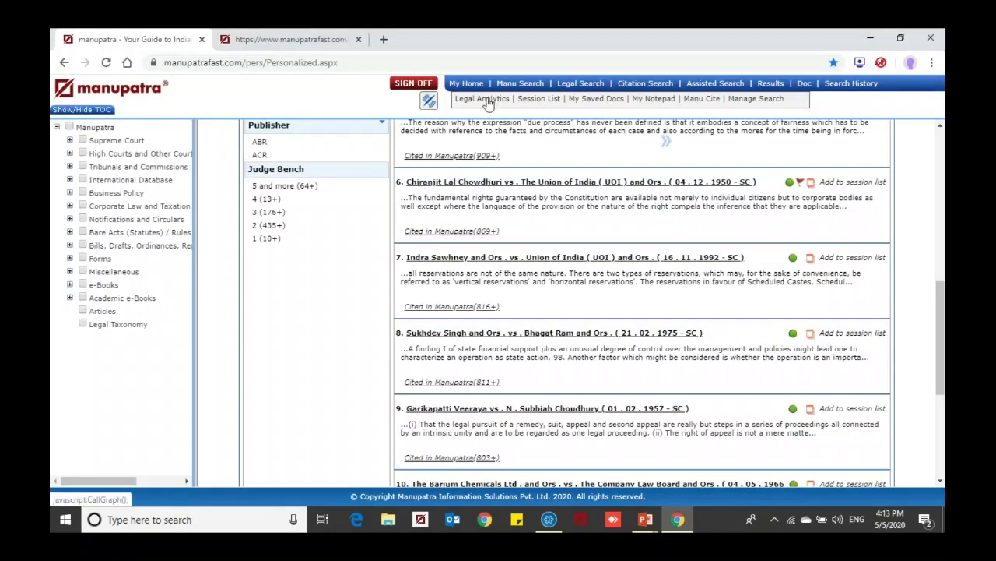
Open Legal Analytics and list the judges of the Gujarat court in Advance Judge Analytics.
click(485, 99)
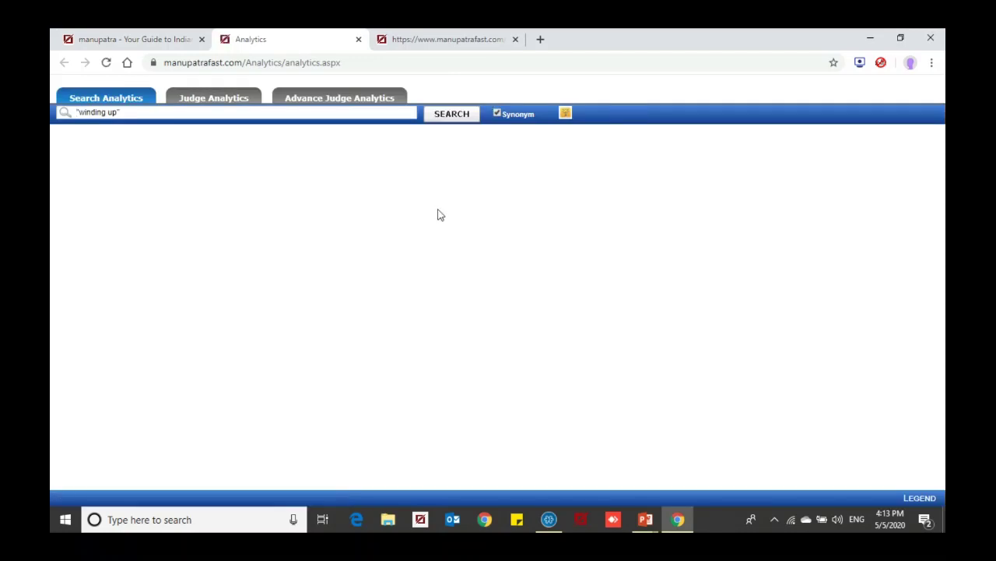
click(304, 103)
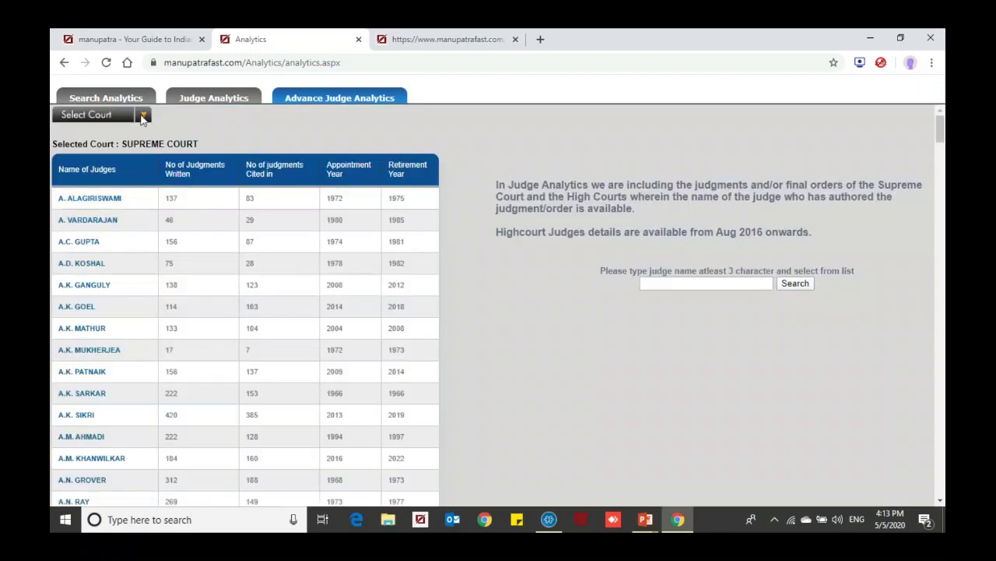
click(143, 117)
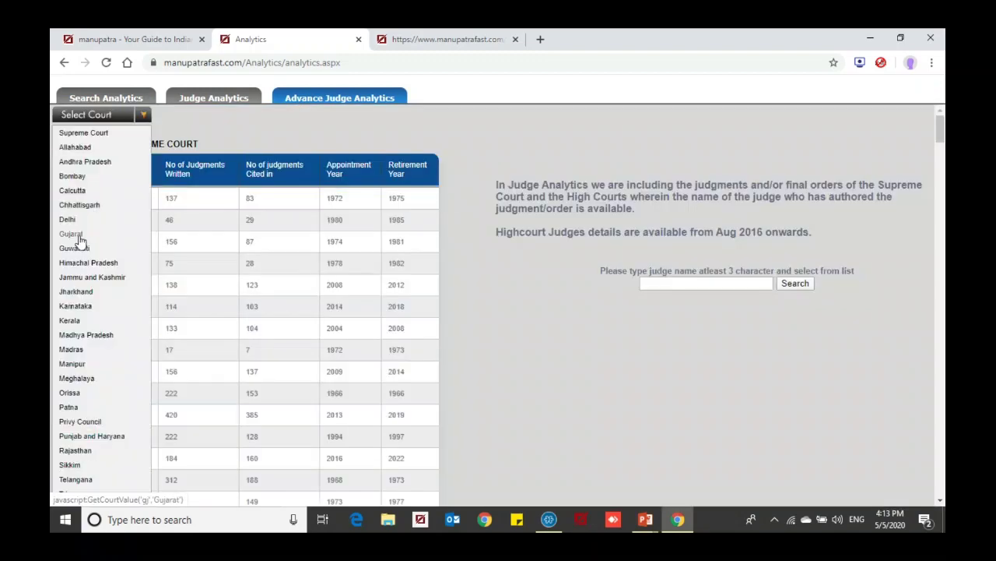
click(72, 235)
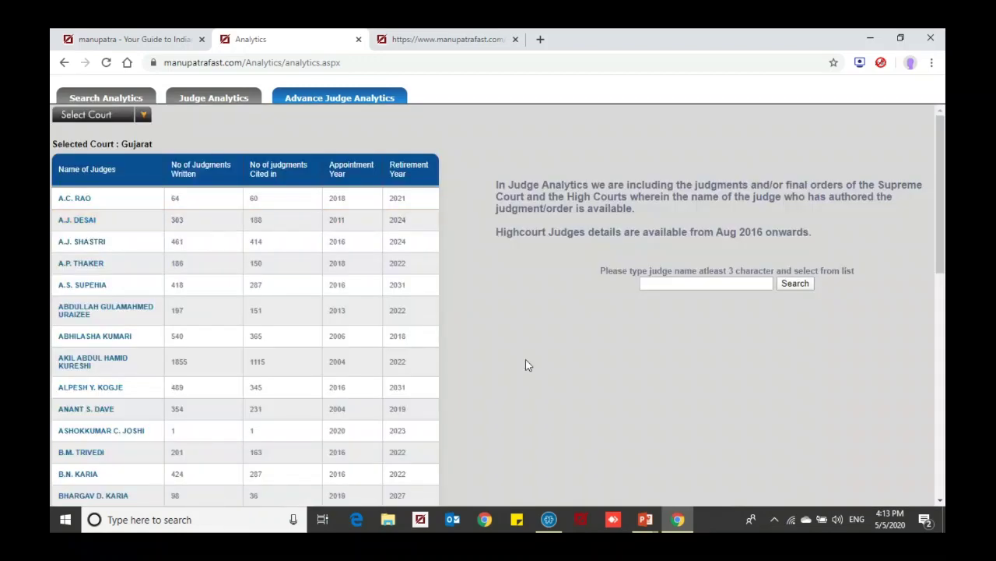
Search the Gujarat judges list for 2019 and open the analytics of the judge whose appointment year is 2019.
scroll(525, 360, down, 1)
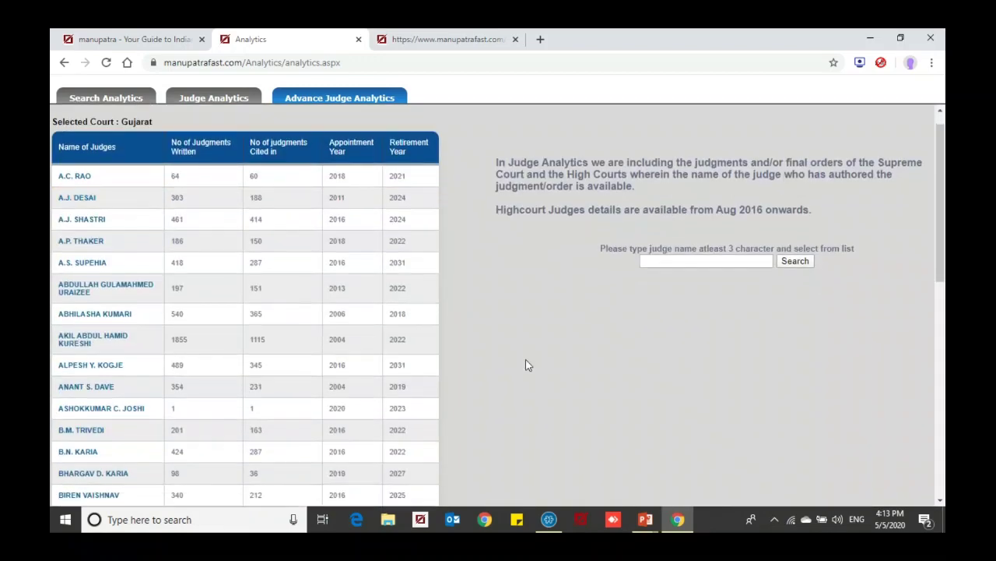
scroll(526, 360, down, 3)
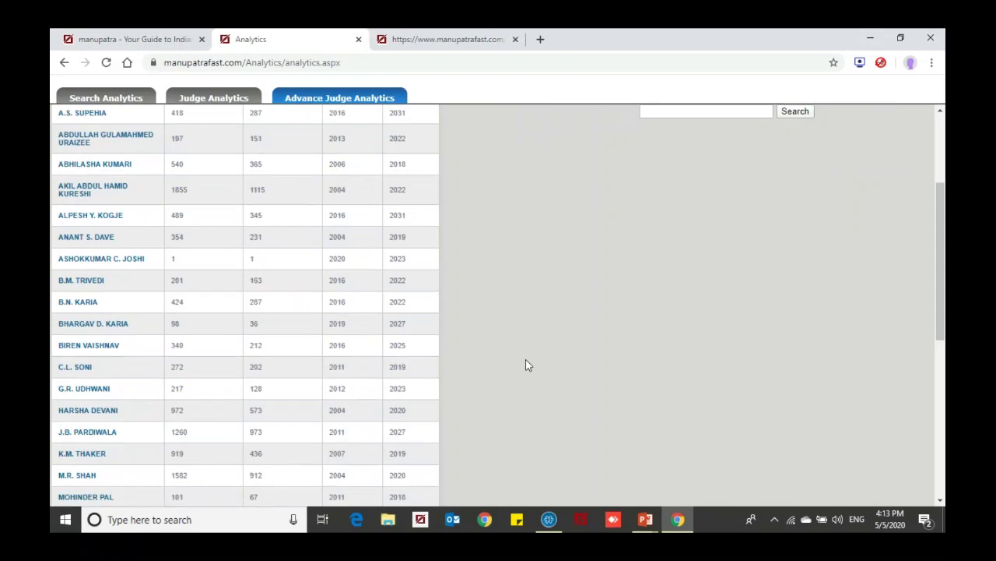
scroll(525, 365, down, 2)
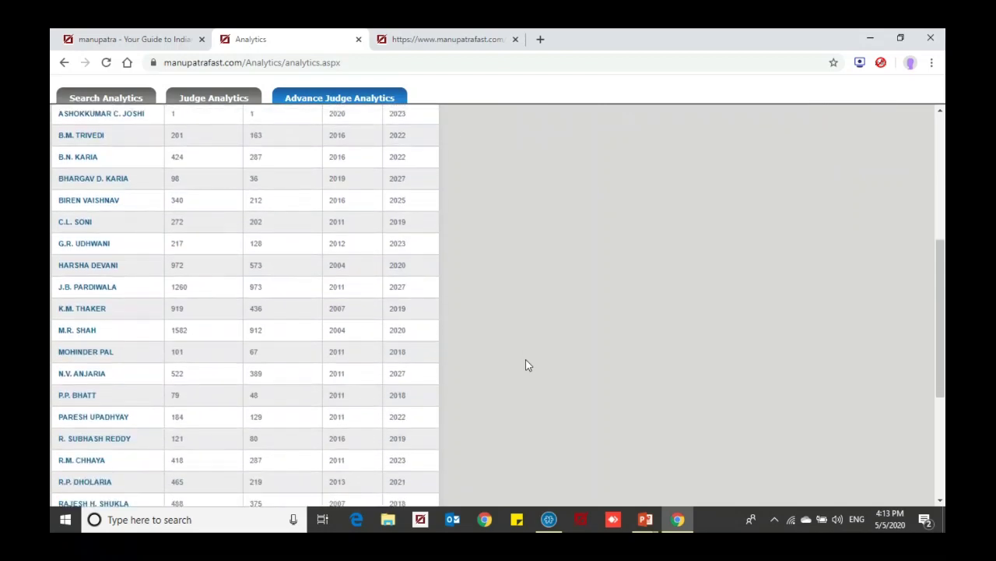
key(ctrl+f)
text(2019)
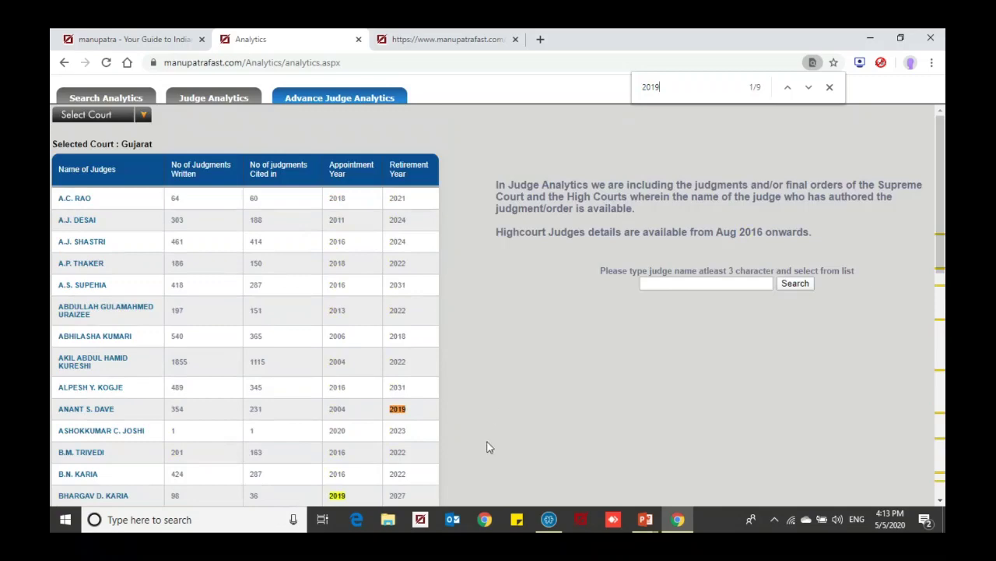
scroll(487, 445, down, 3)
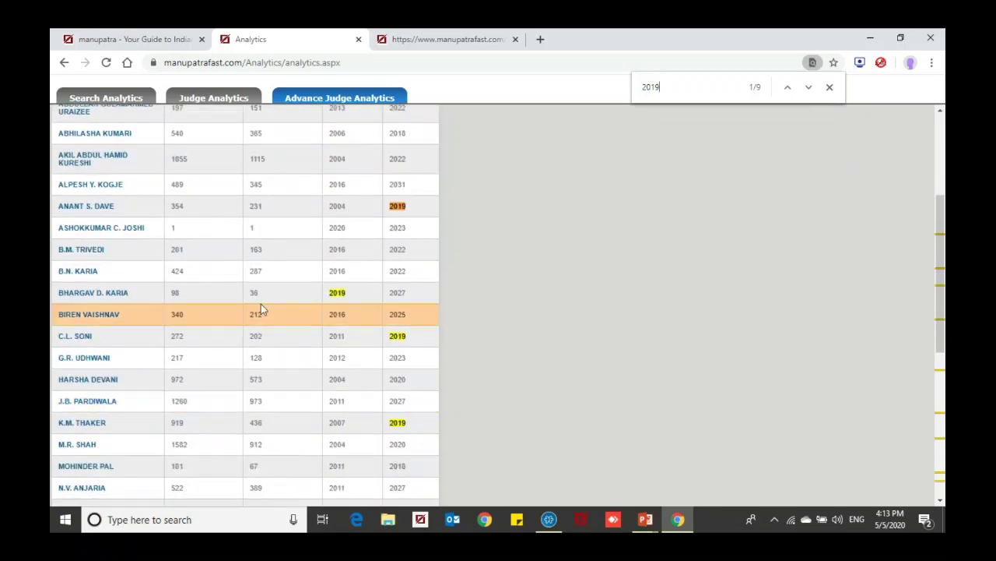
click(101, 297)
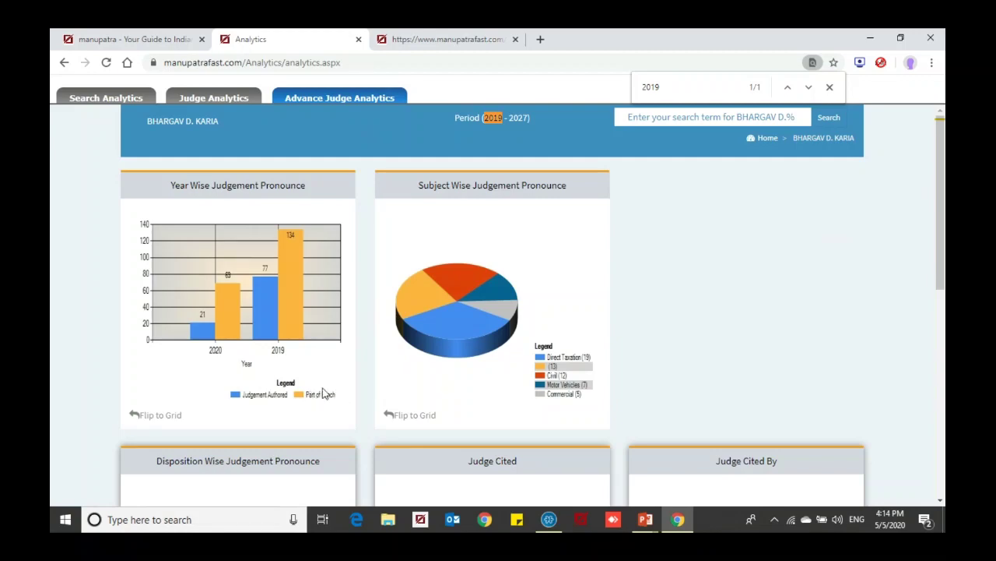
Examine the judge's year-wise, subject-wise and disposition-wise judgment charts.
drag(187, 184, 360, 204)
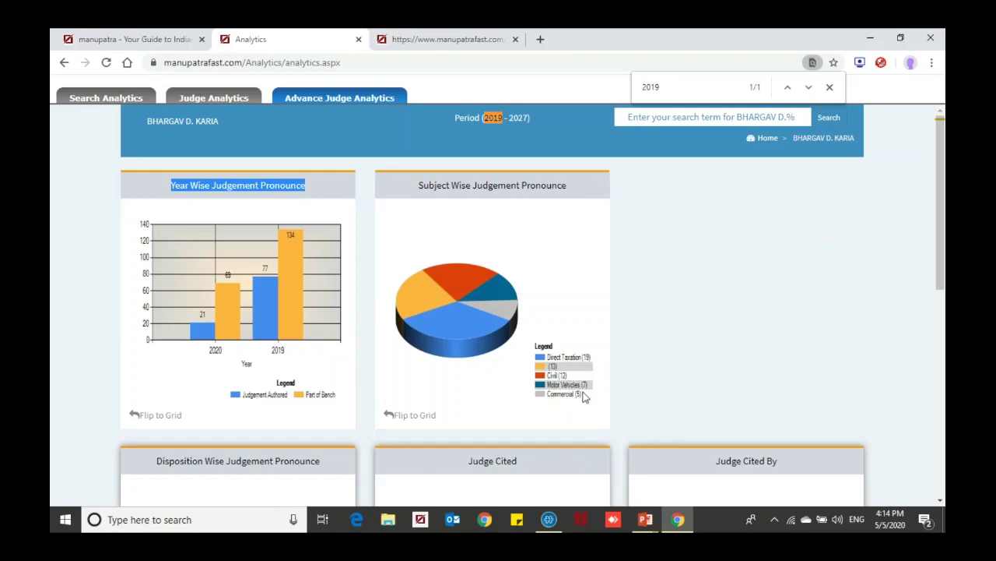
scroll(592, 403, down, 5)
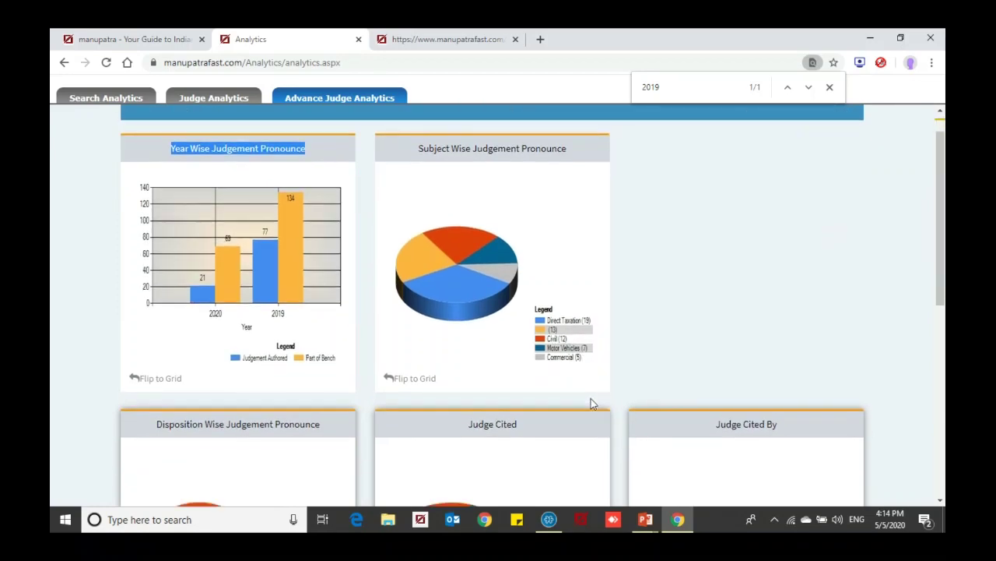
scroll(592, 403, up, 1)
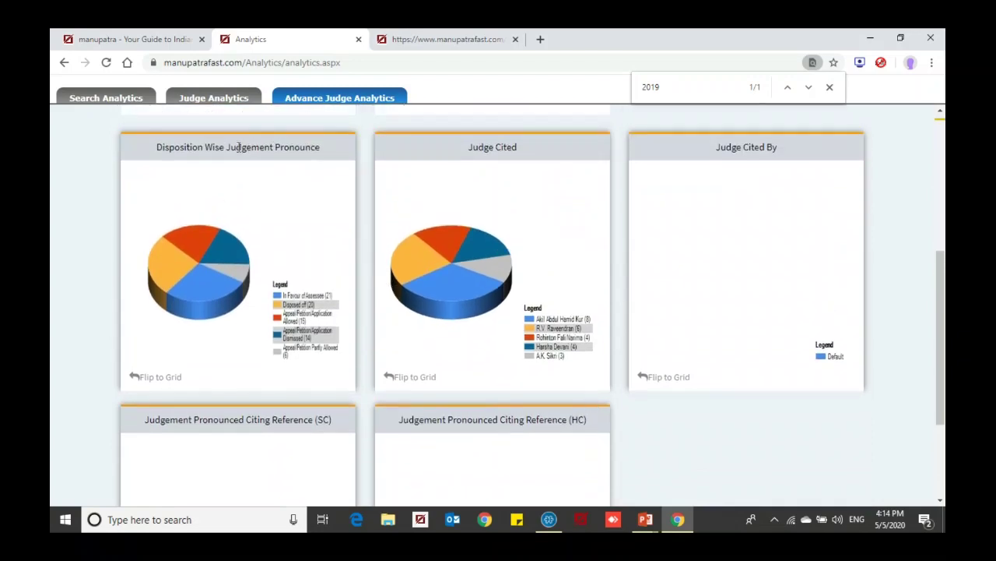
triple_click(215, 153)
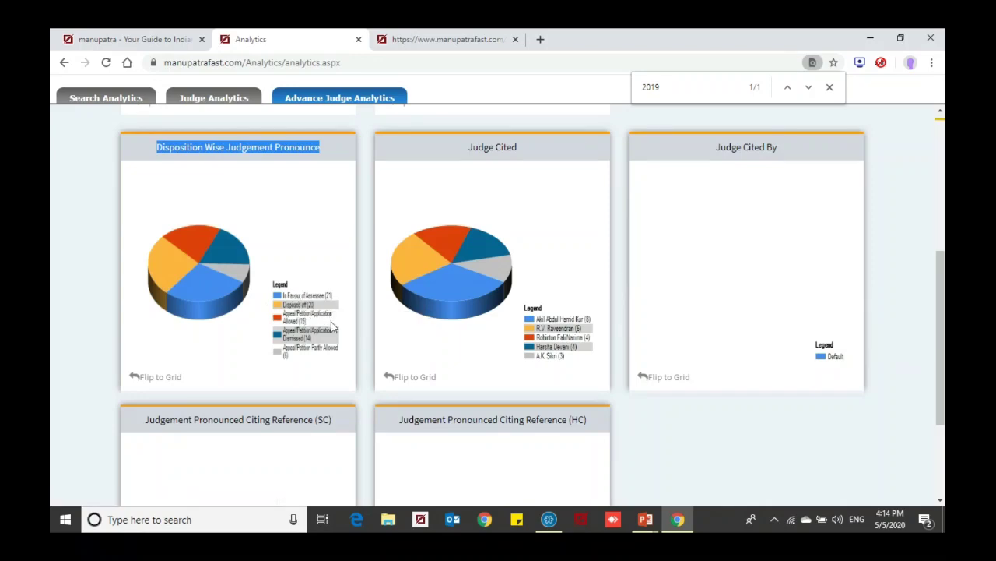
Flip the Disposition Wise Judgement Pronounce chart to its grid and open the list of In Favour of Assessee cases.
click(162, 379)
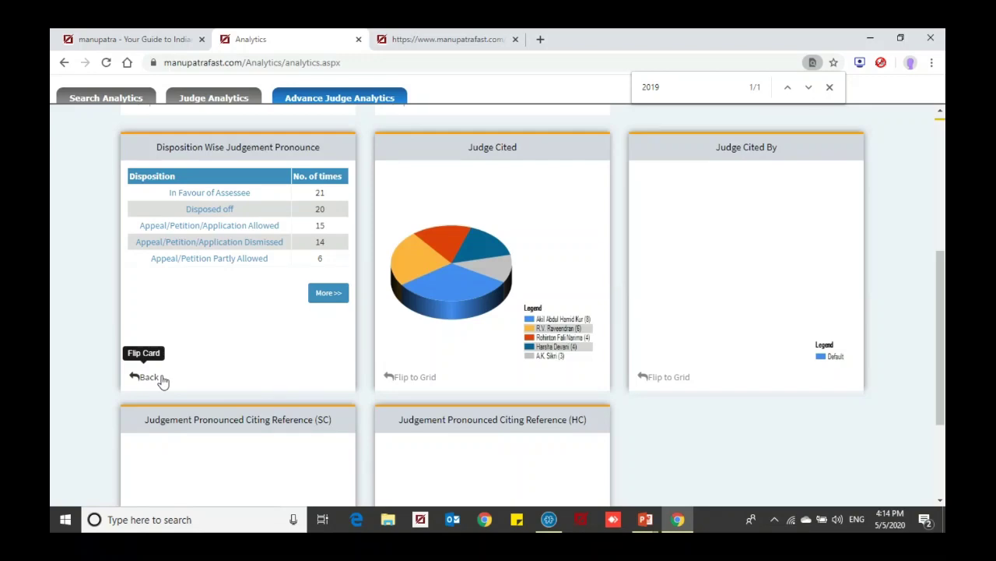
click(243, 195)
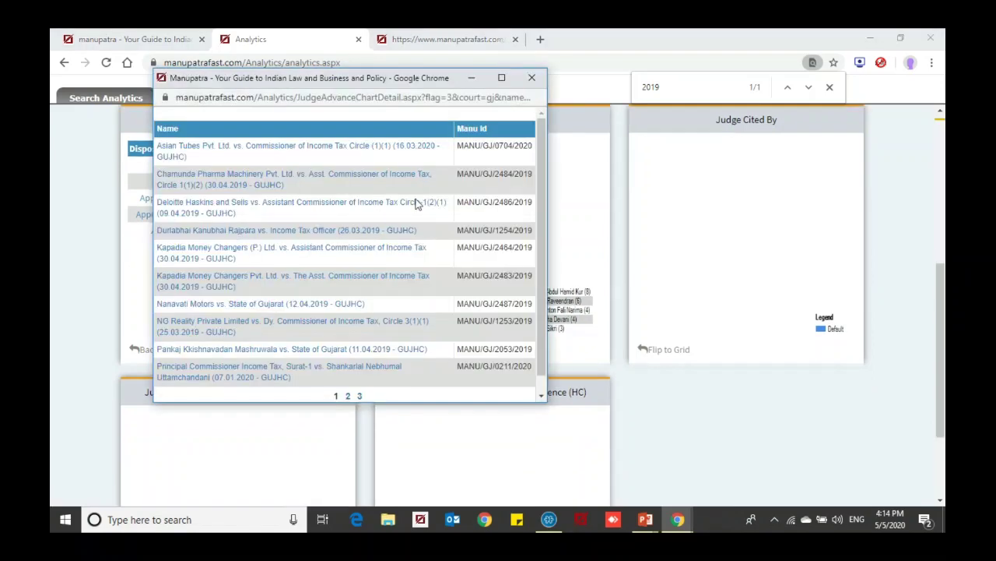
scroll(417, 323, down, 1)
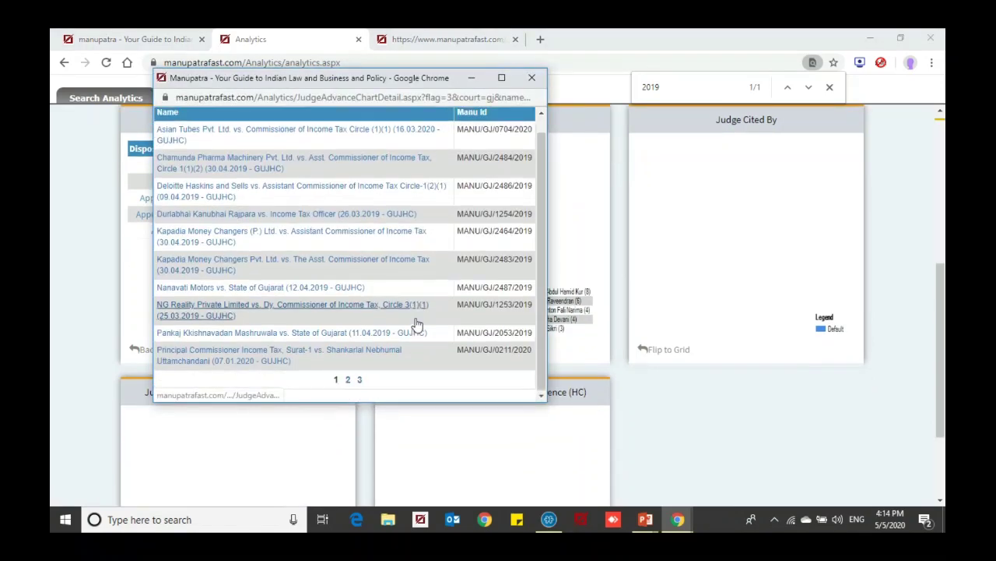
Close the In Favour of Assessee case list and flip the Judge Cited chart to its grid.
scroll(416, 323, up, 1)
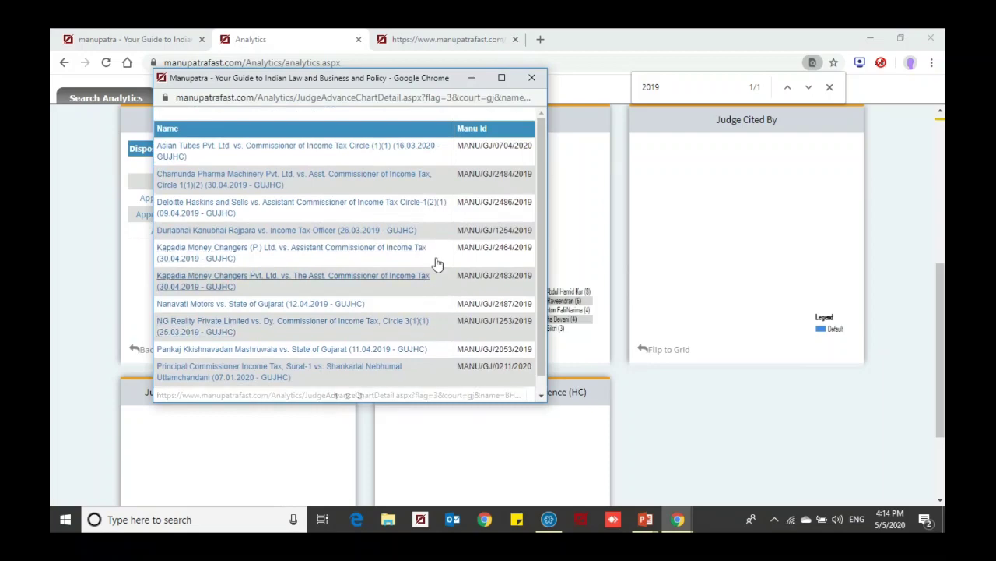
click(532, 78)
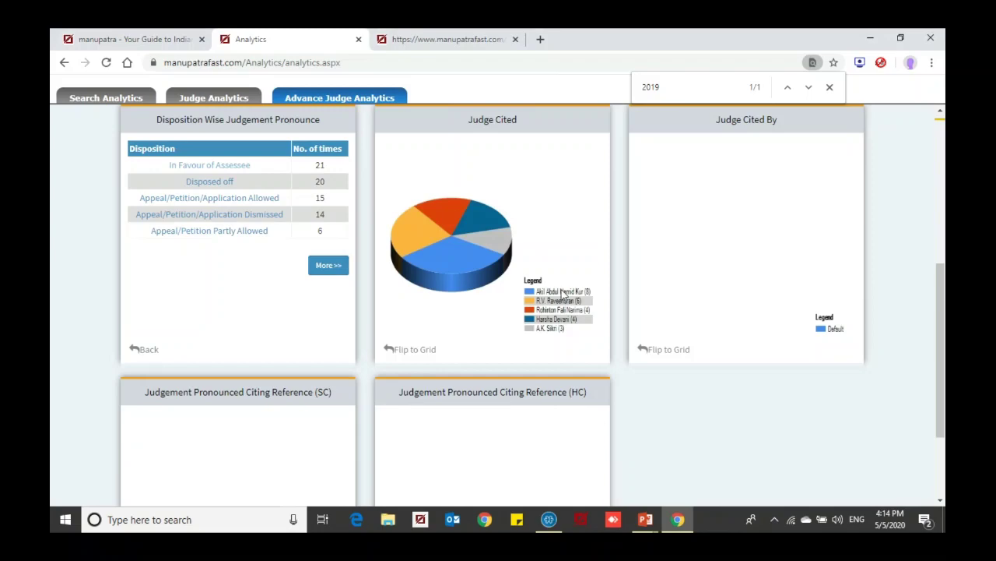
click(398, 348)
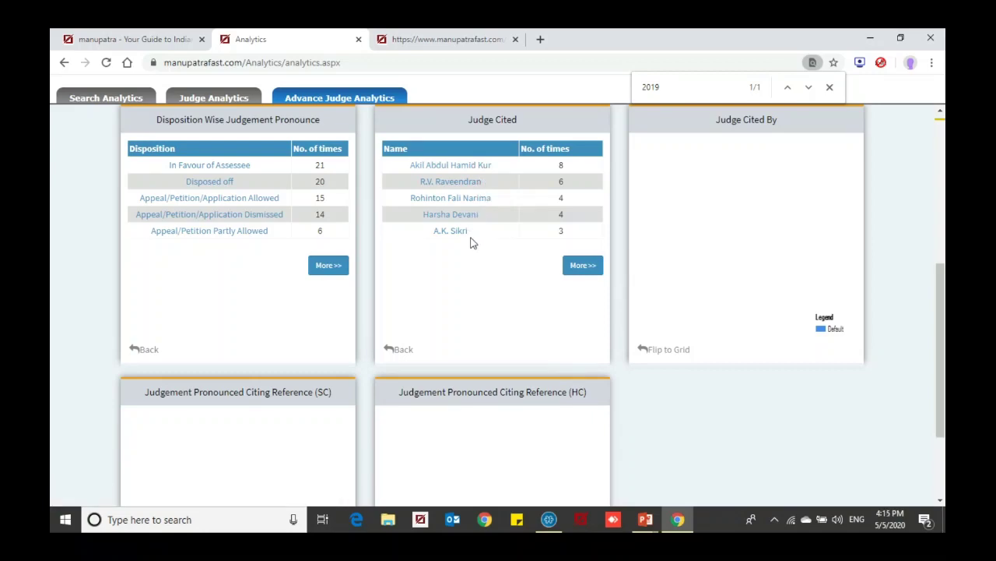
Examine the Judge Cited By and Judgement Pronounced Citing Reference (SC) and (HC) sections of the judge's analytics.
triple_click(732, 123)
scroll(723, 381, down, 2)
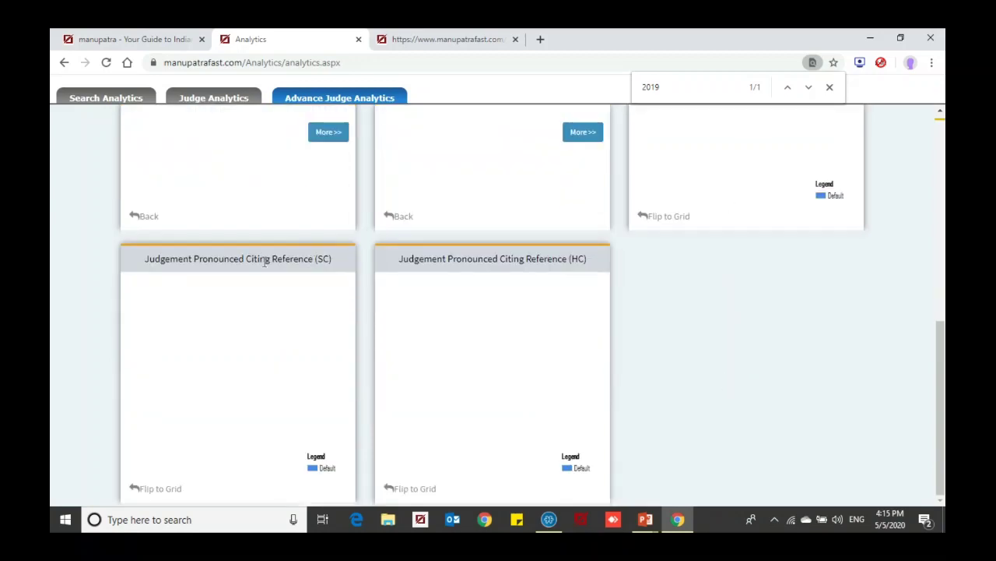
triple_click(264, 261)
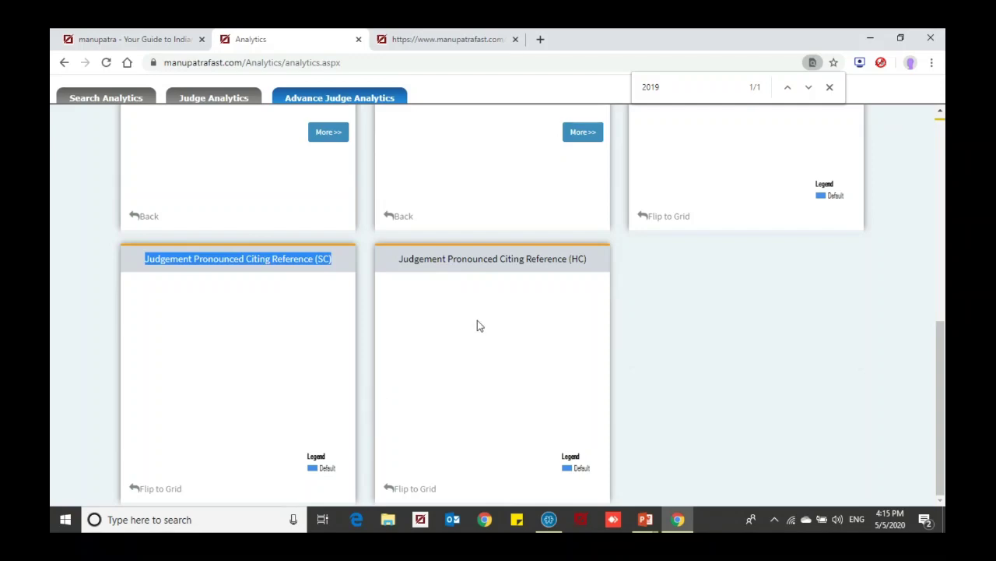
triple_click(500, 259)
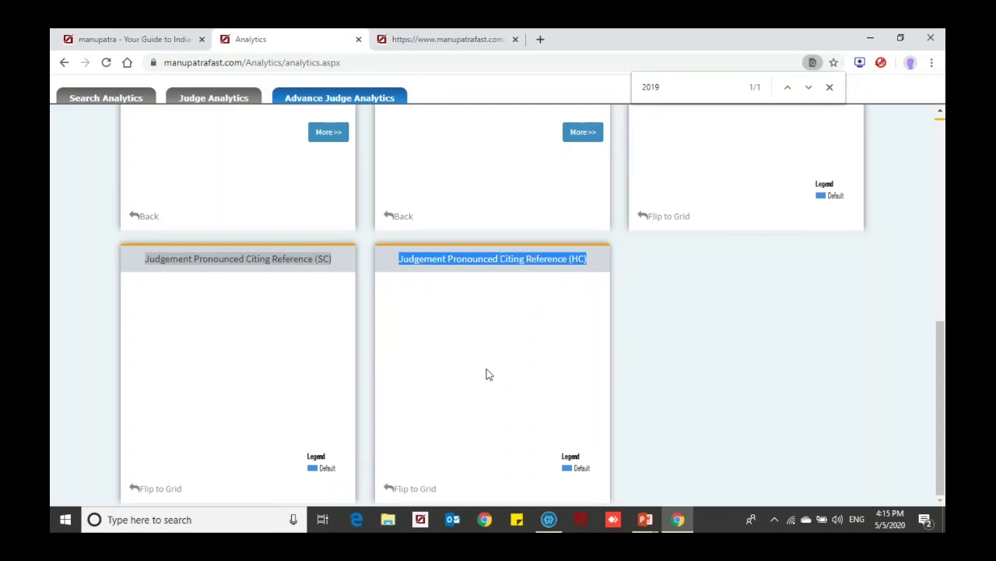
Close the judge's Analytics page and return to the Manupatra My Home page.
scroll(485, 375, up, 8)
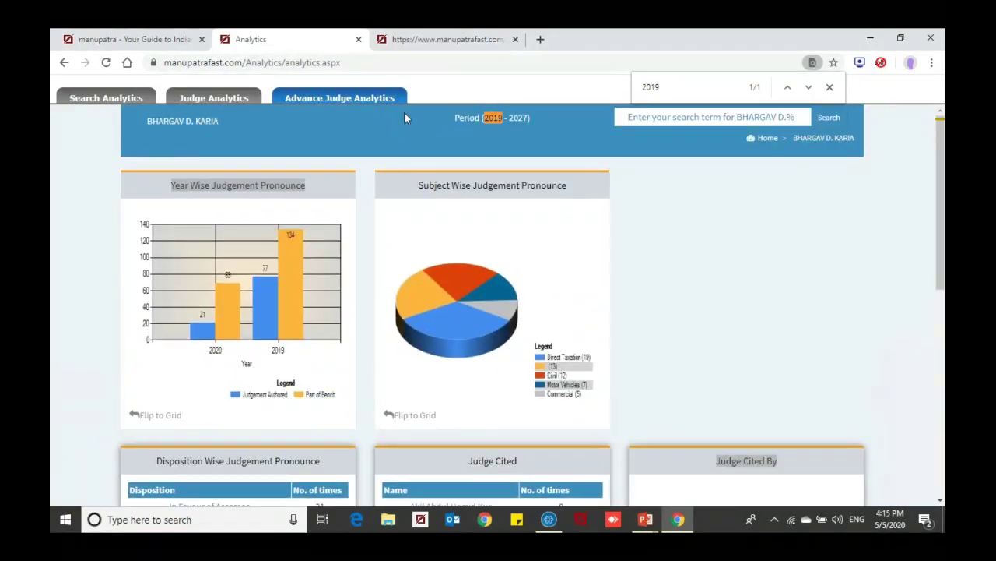
click(359, 39)
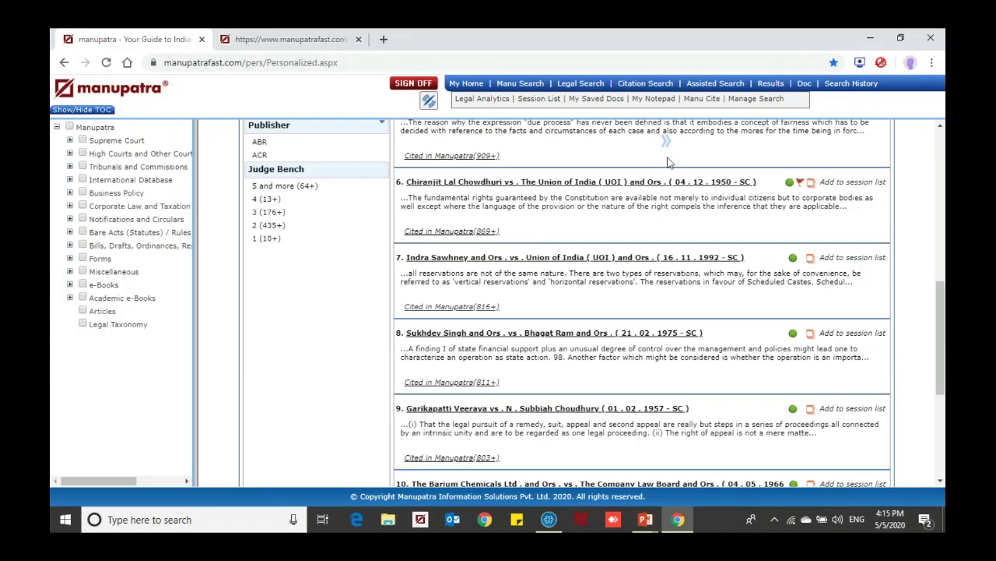
click(476, 84)
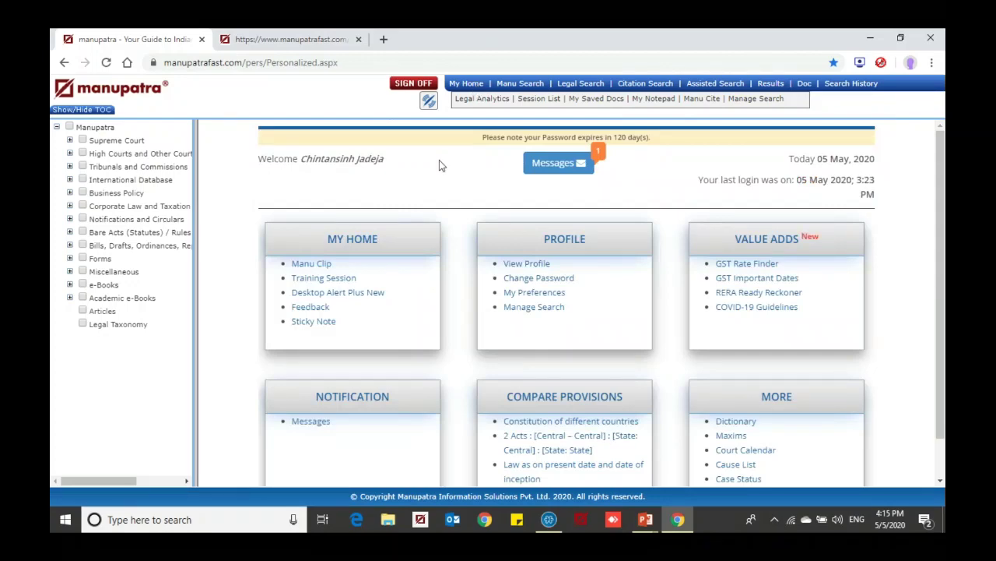
Switch to the webinar window to check its attendee list, view the PowerPoint contact slide, and return to Manupatra in Chrome.
key(alt+Tab)
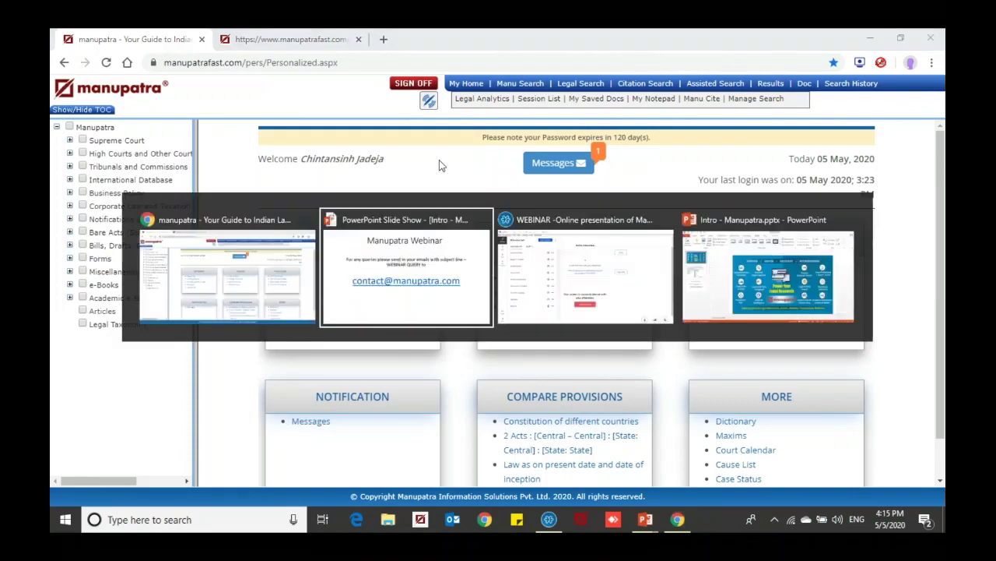
key(alt+Tab)
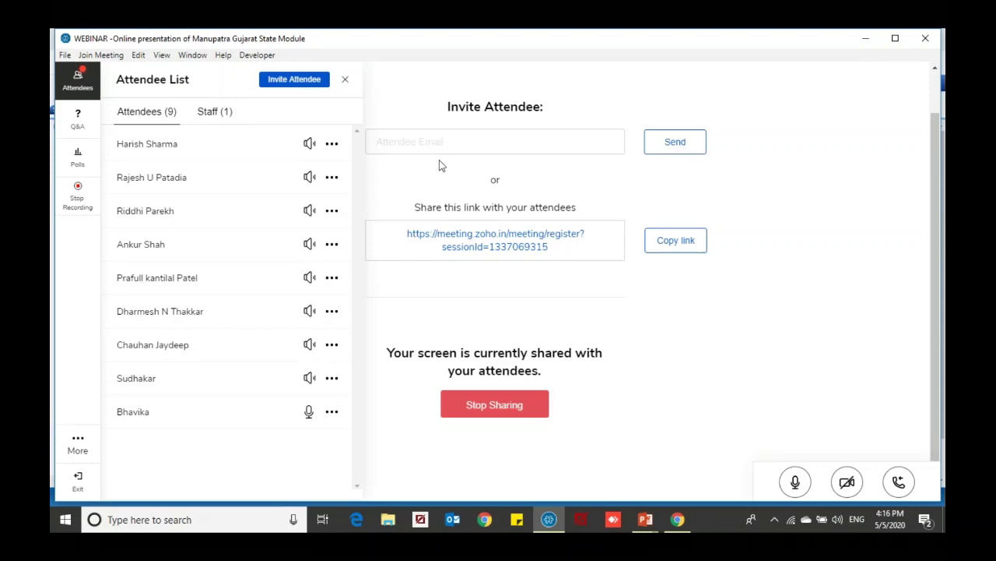
key(alt+Tab)
key(Tab)
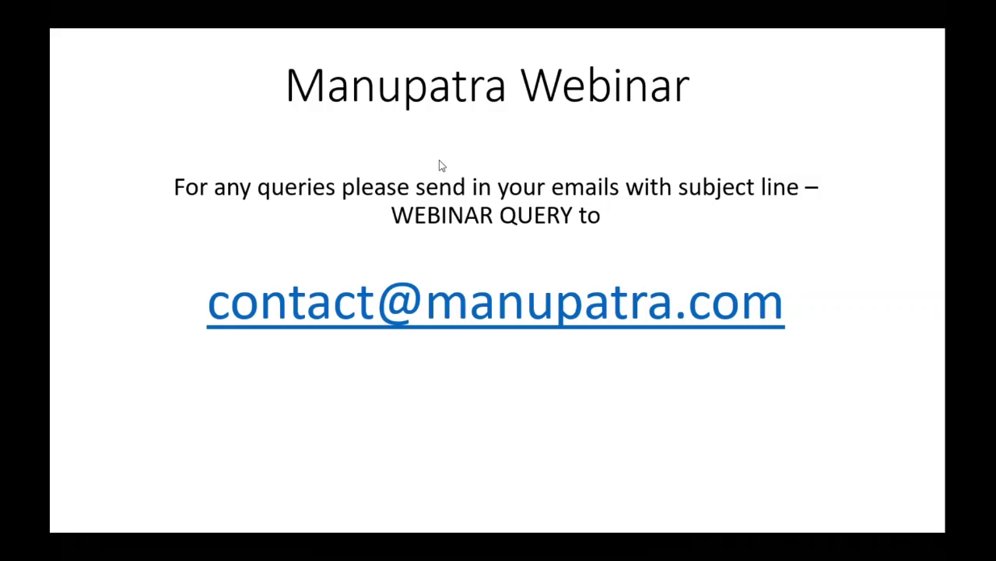
key(alt+Tab)
key(alt+Tab)
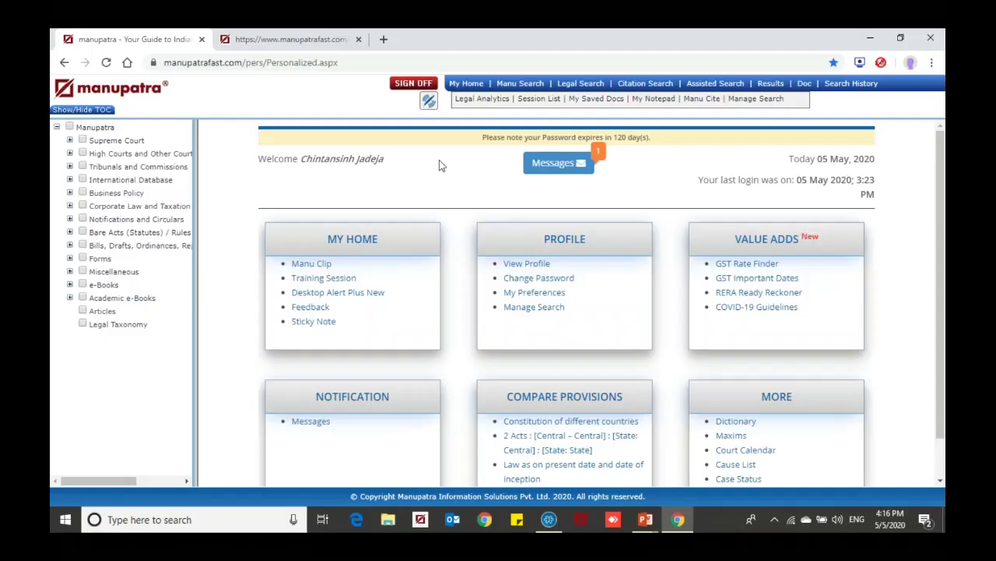
Browse High Courts and Other Courts in the widened contents tree, including Saurashtra under Other Courts, and collapse the branch.
click(70, 153)
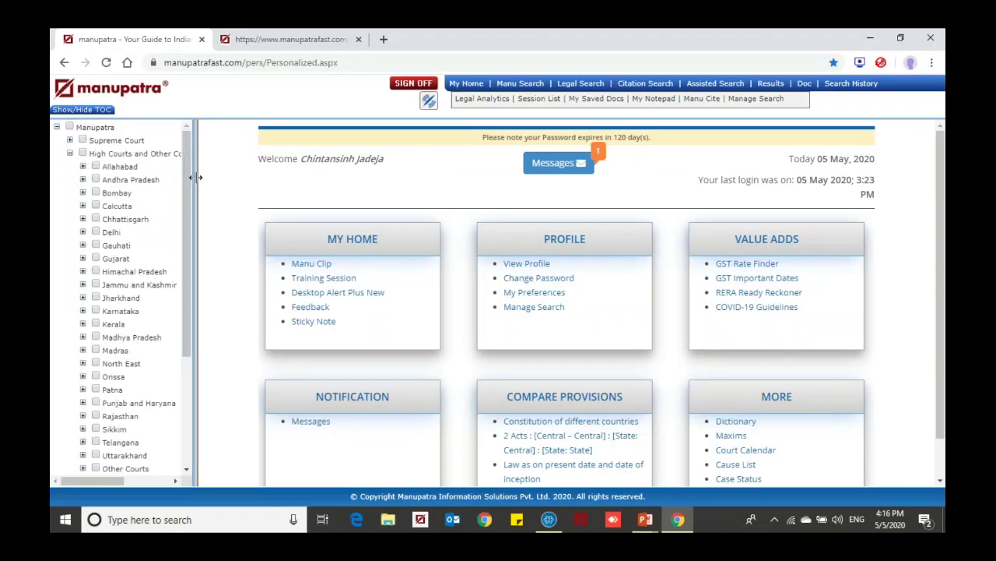
drag(196, 177, 276, 179)
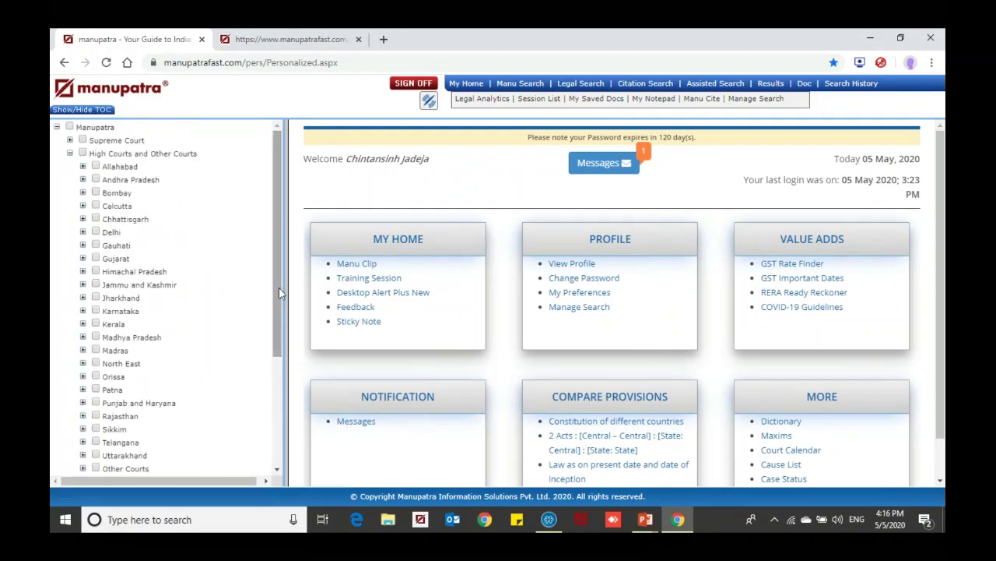
scroll(280, 292, down, 2)
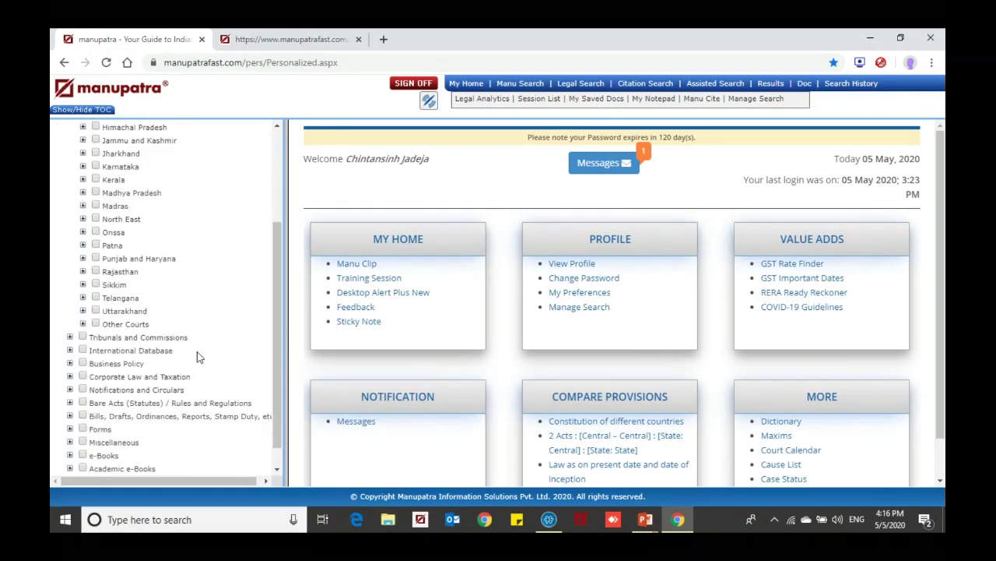
click(83, 323)
scroll(276, 282, down, 3)
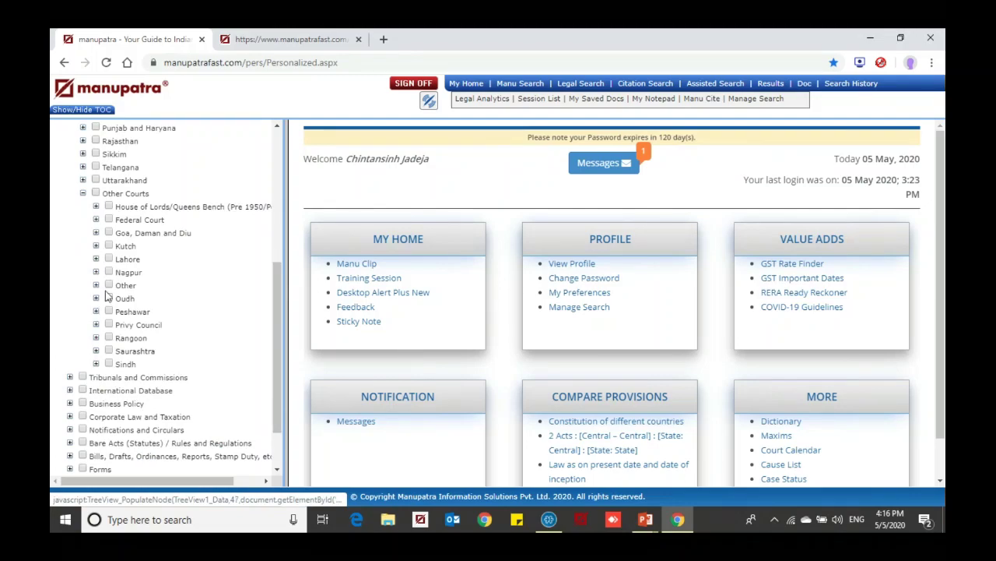
click(97, 351)
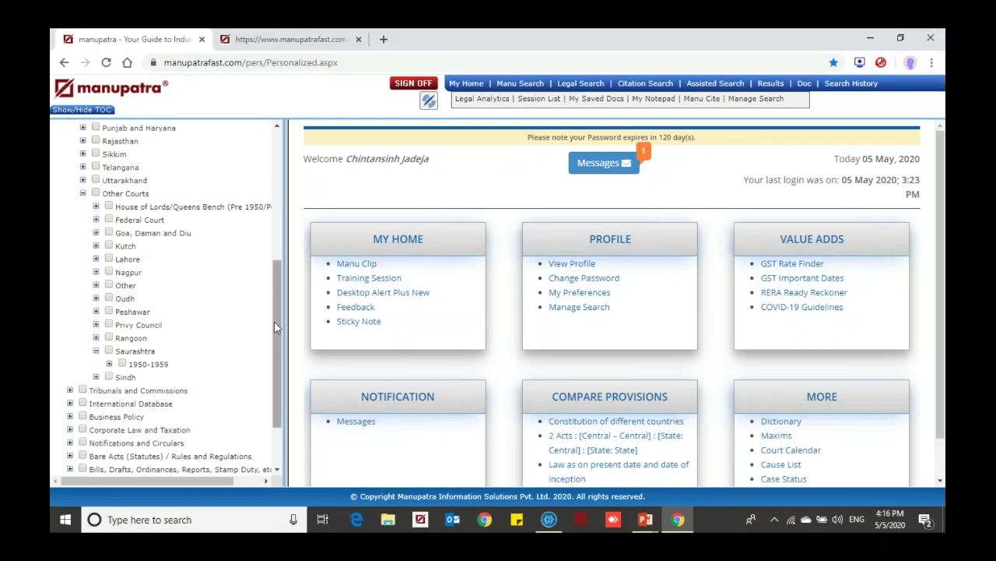
drag(278, 324, 278, 195)
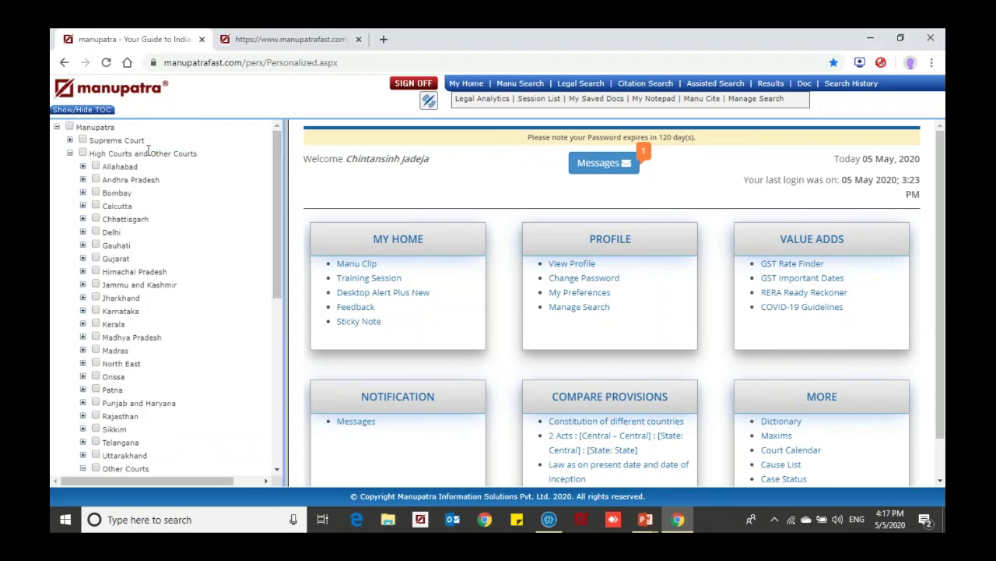
click(70, 154)
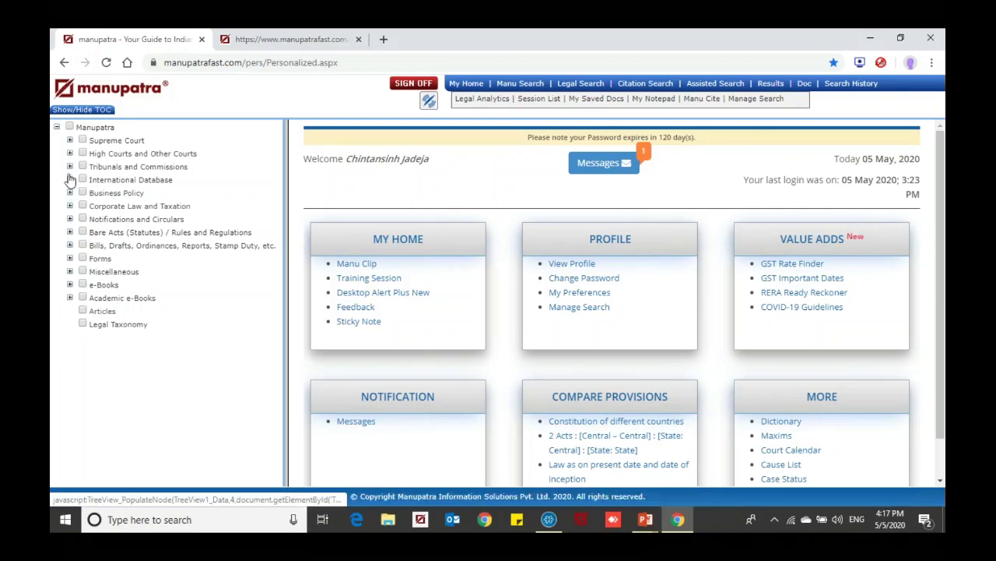
Expand Tribunals and Commissions in the contents tree, look through the listed tribunals, and collapse the branch.
click(69, 167)
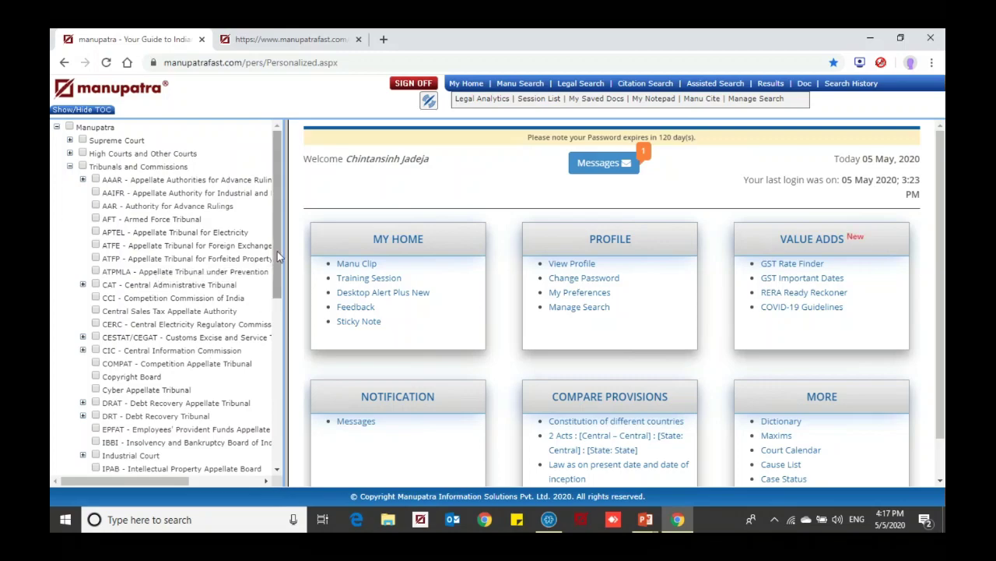
drag(278, 255, 285, 296)
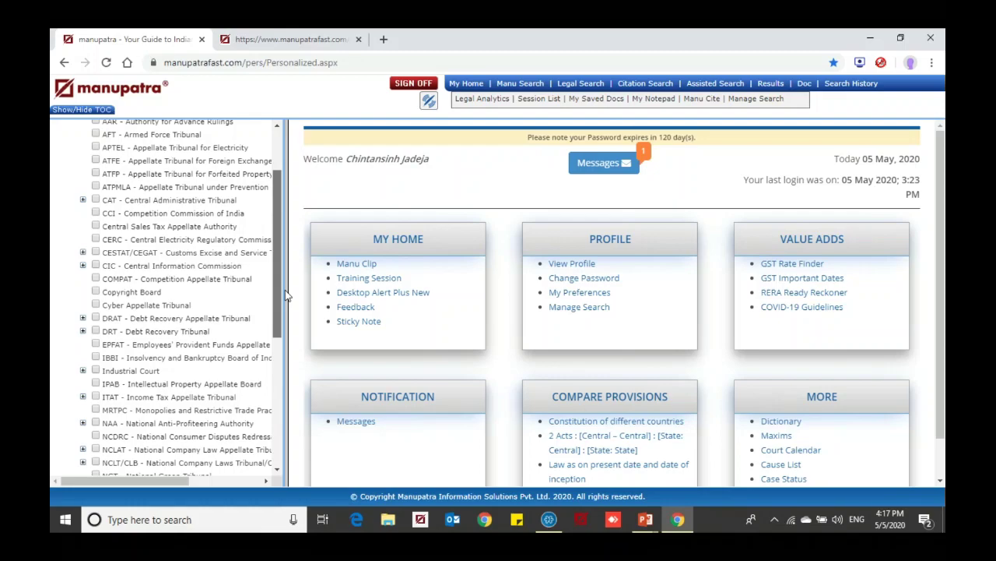
mouse_move(286, 295)
mouse_down()
mouse_move(290, 383)
mouse_move(298, 249)
mouse_move(290, 310)
mouse_up()
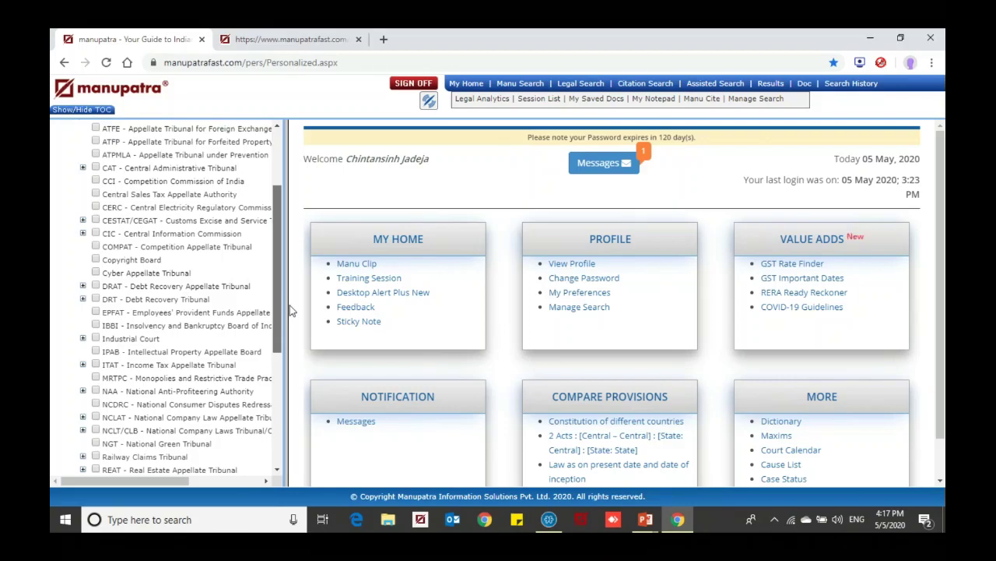
drag(290, 310, 292, 258)
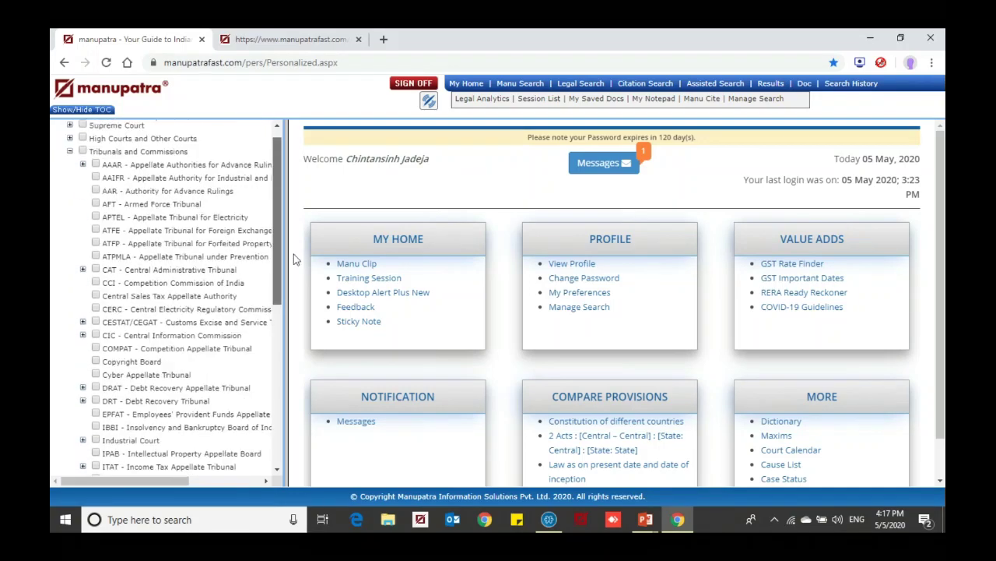
click(69, 167)
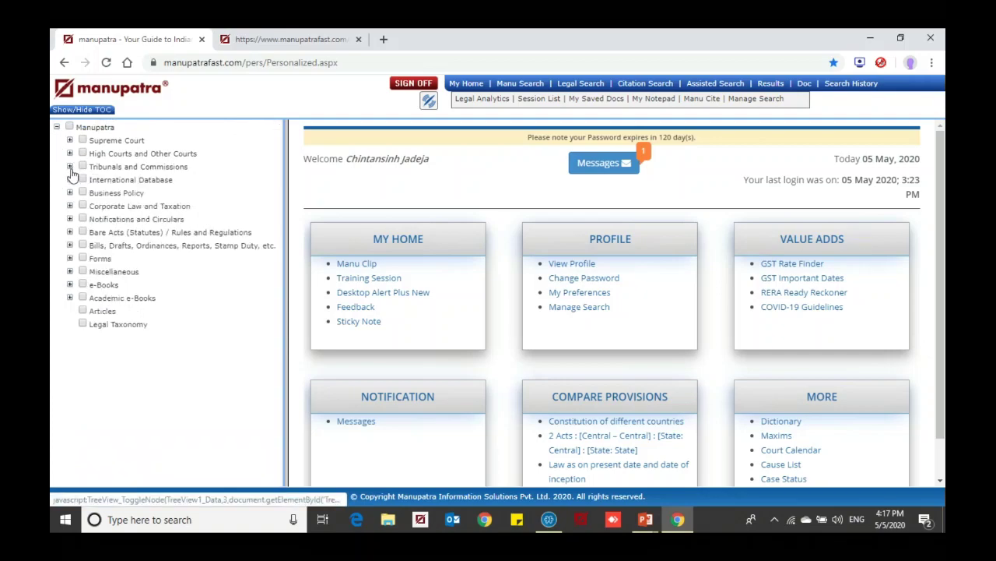
Browse the International Database branch, highlighting English Reports (1220 - 1873) and Maritime Cases (1870 - 1940), and collapse it.
click(70, 180)
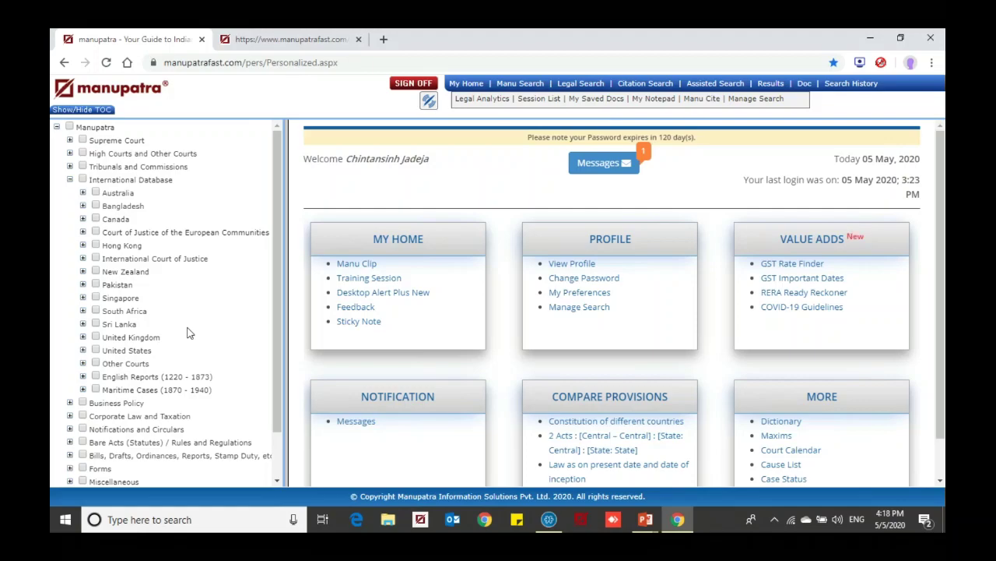
click(105, 376)
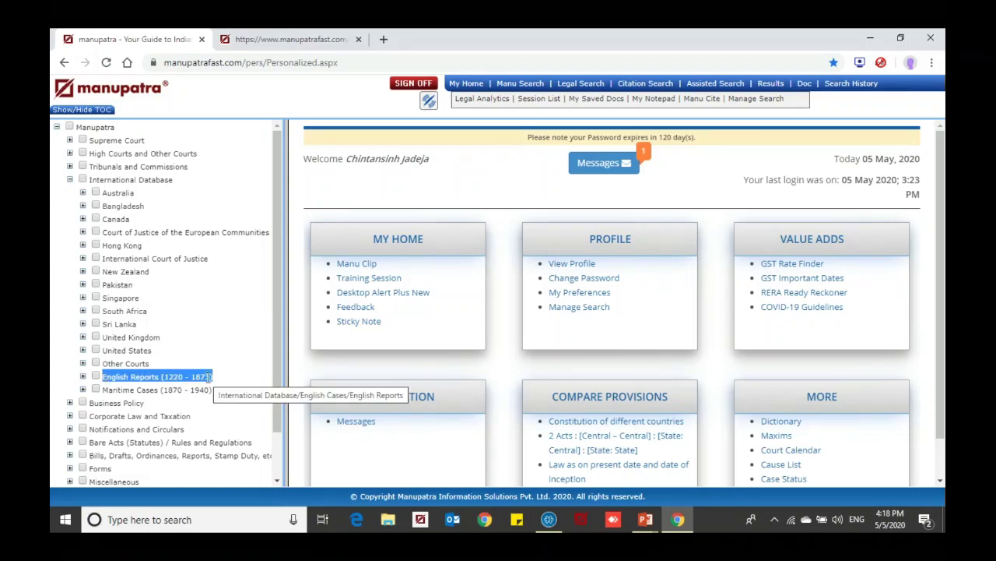
click(139, 390)
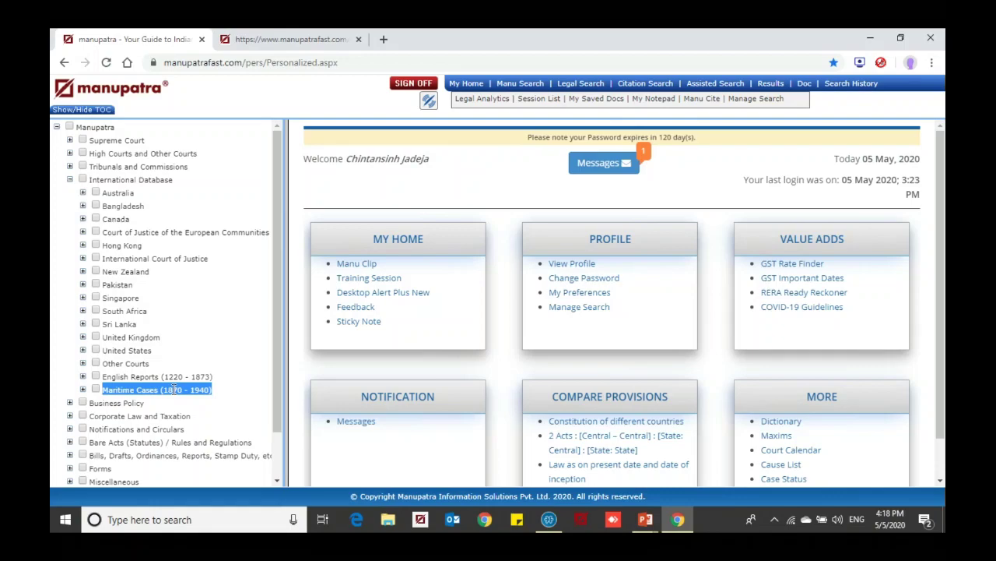
click(69, 180)
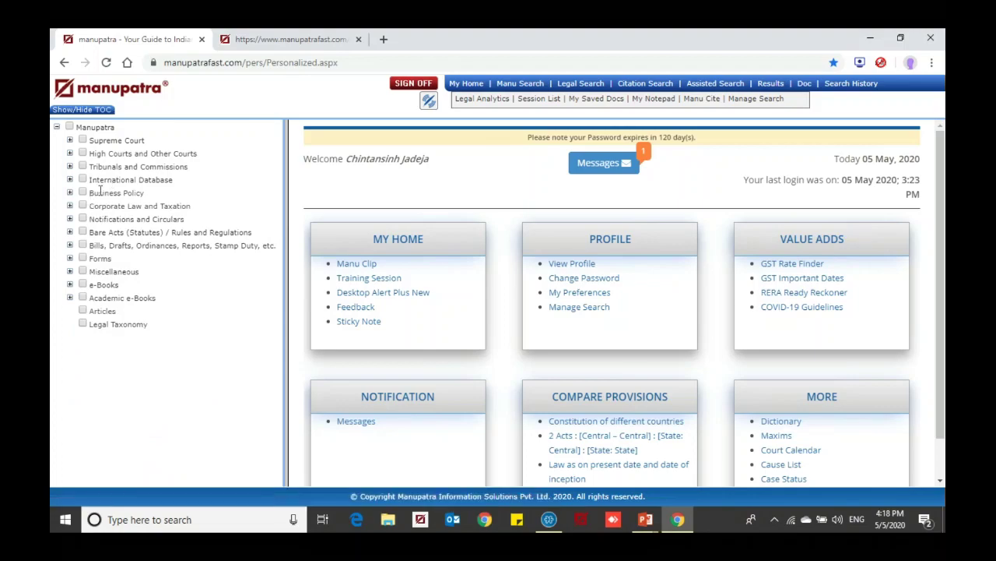
Open the Arbitration table of contents under Business Policy's Anti-Dumping / Arbitration / WTO and view its Indian Arbitration section.
click(69, 193)
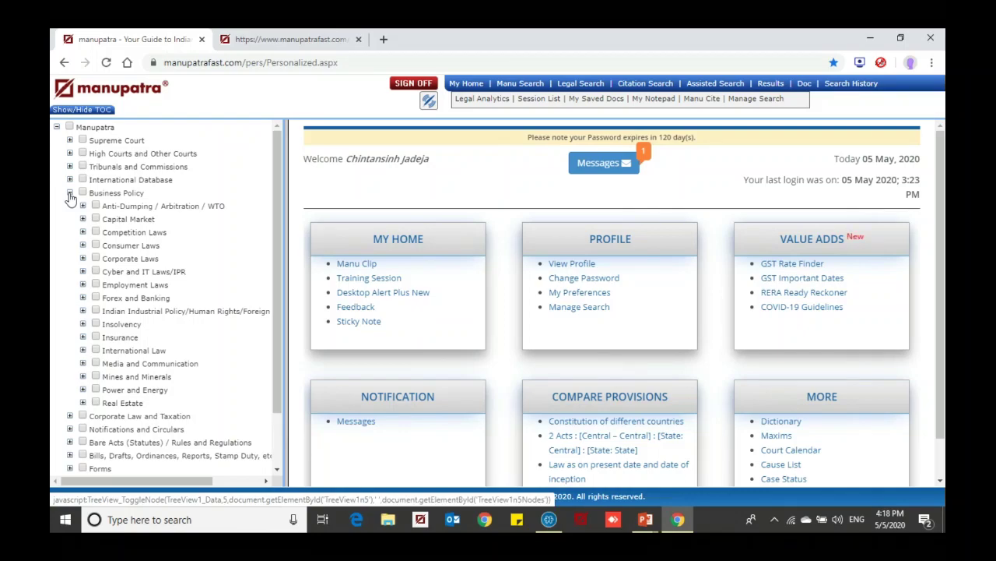
click(82, 206)
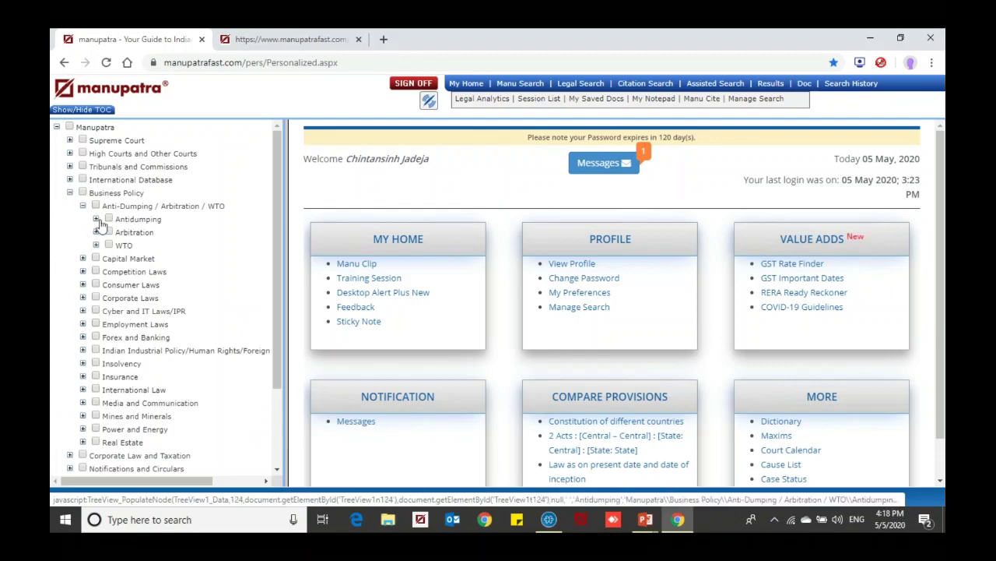
click(95, 232)
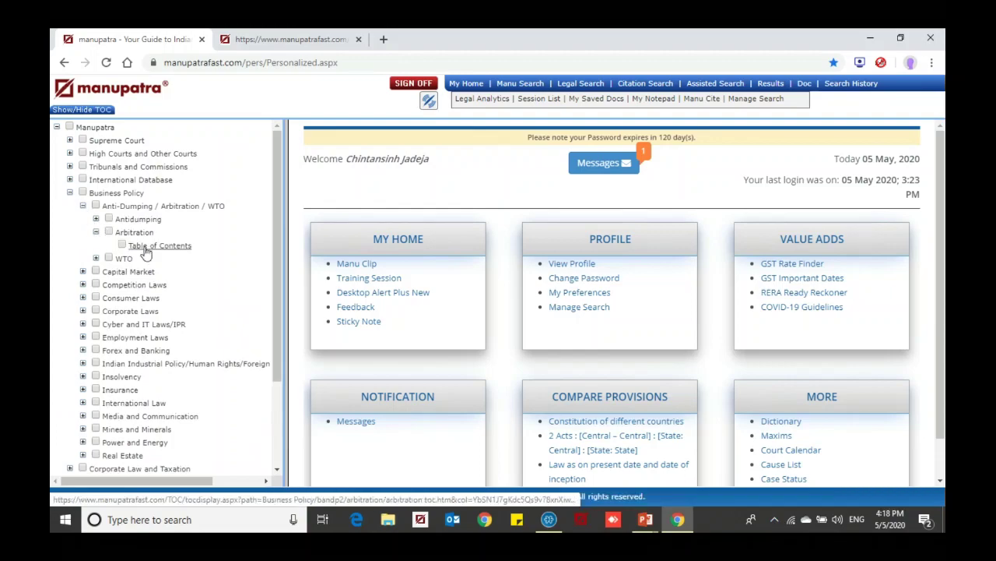
click(145, 248)
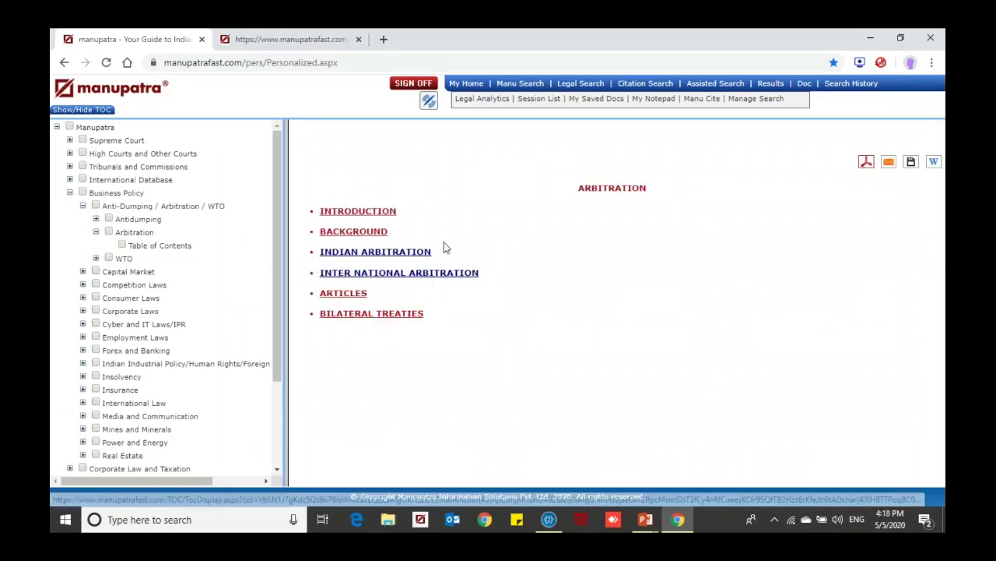
click(391, 249)
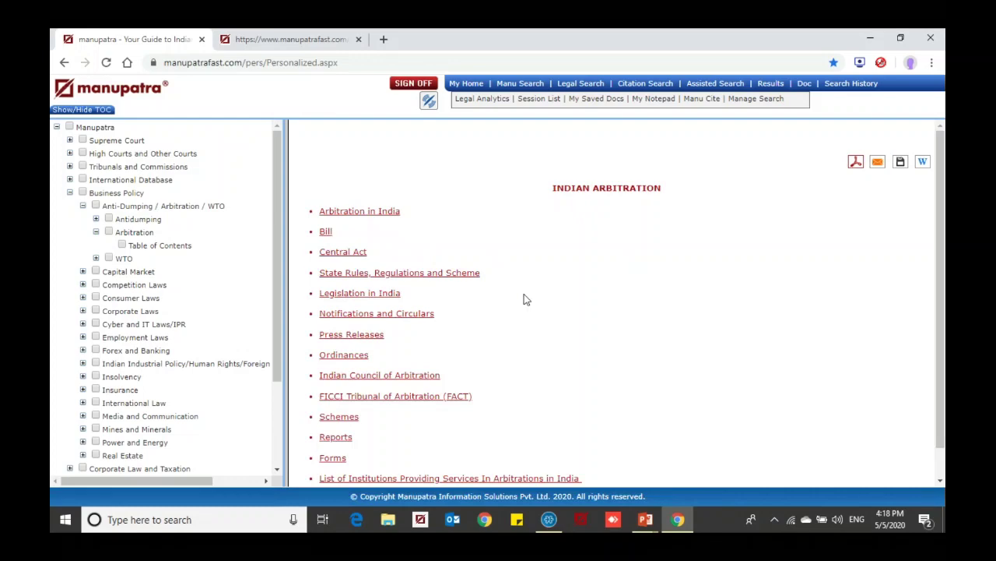
scroll(522, 295, down, 1)
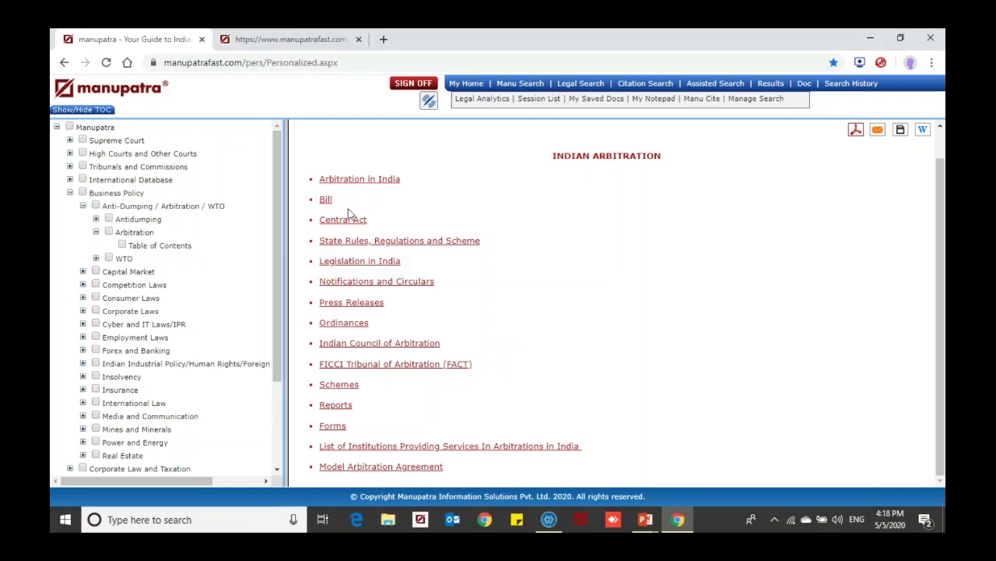
Return to the Arbitration table of contents, view its Inter National Arbitration section, and collapse the Arbitration branch.
click(159, 246)
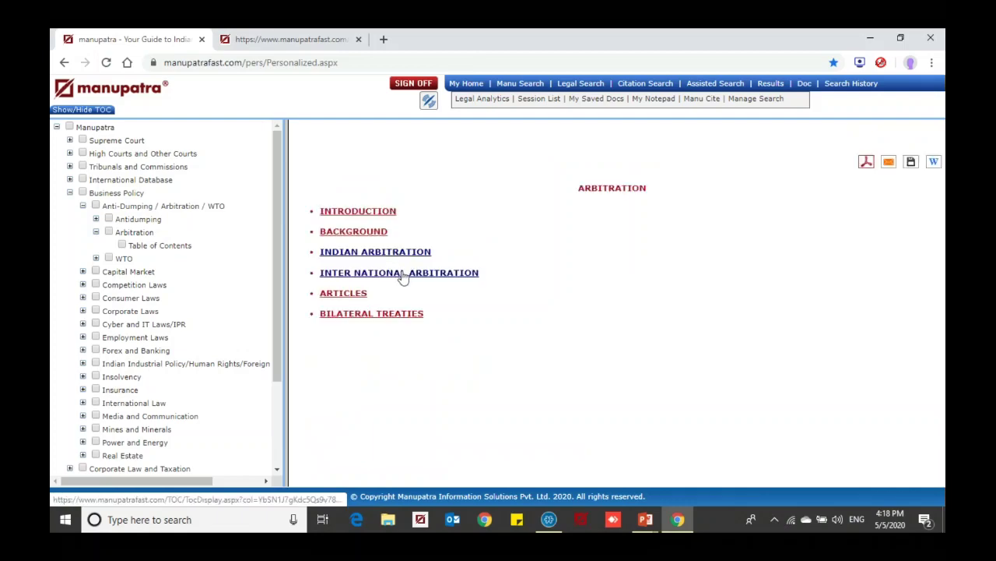
click(403, 274)
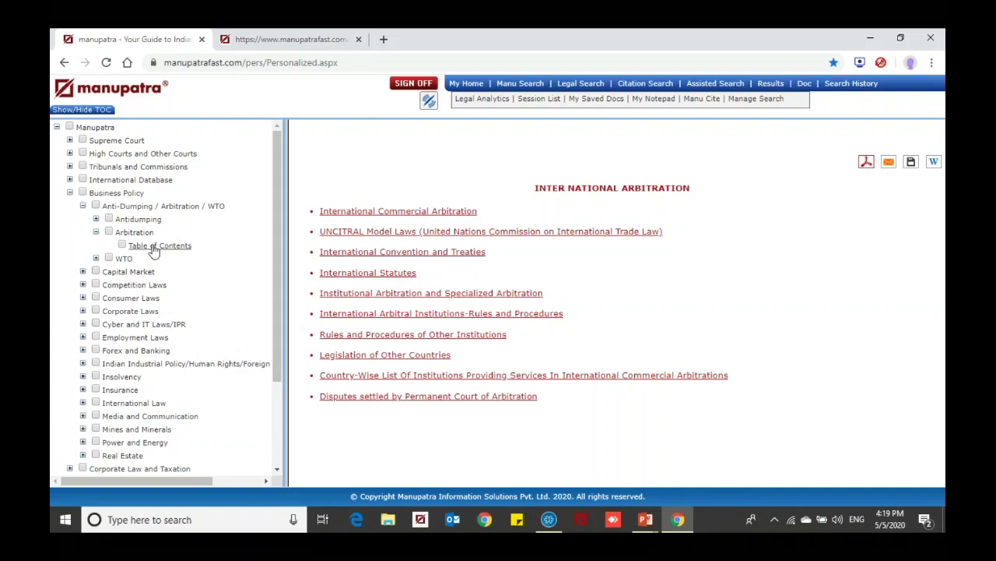
click(94, 234)
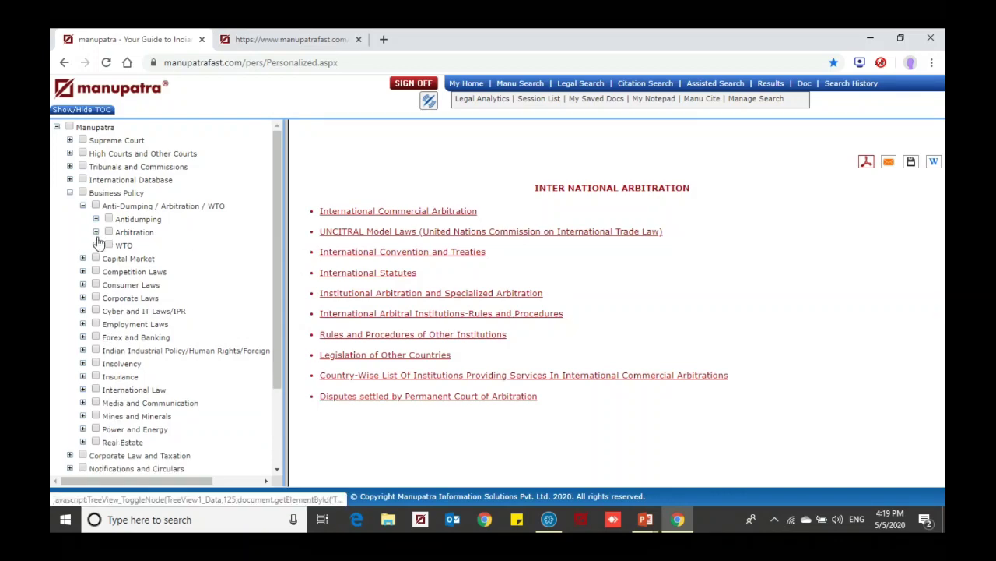
Highlight Consumer Laws and Corporate Laws under Business Policy, and look through the Insolvency table of contents.
click(146, 285)
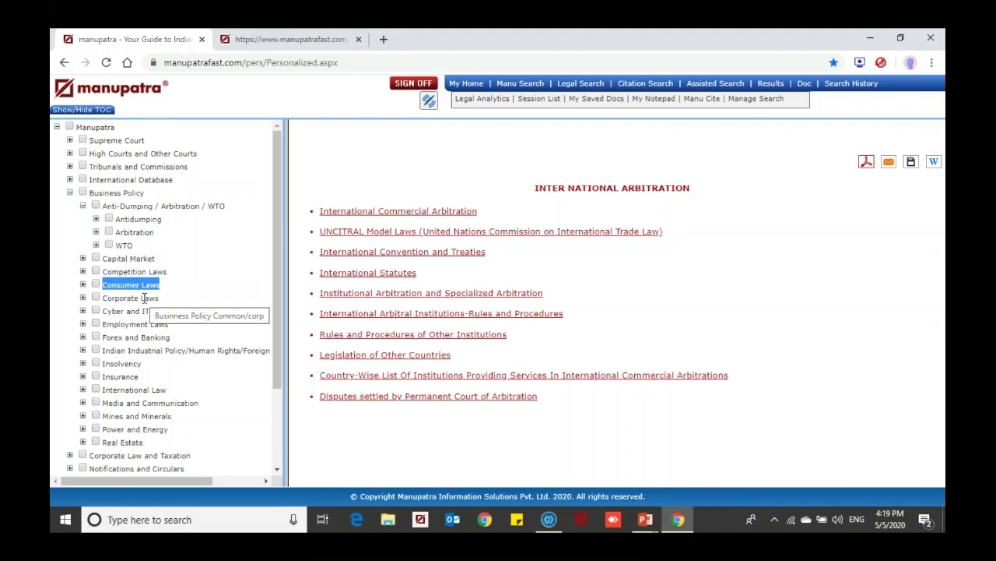
double_click(144, 298)
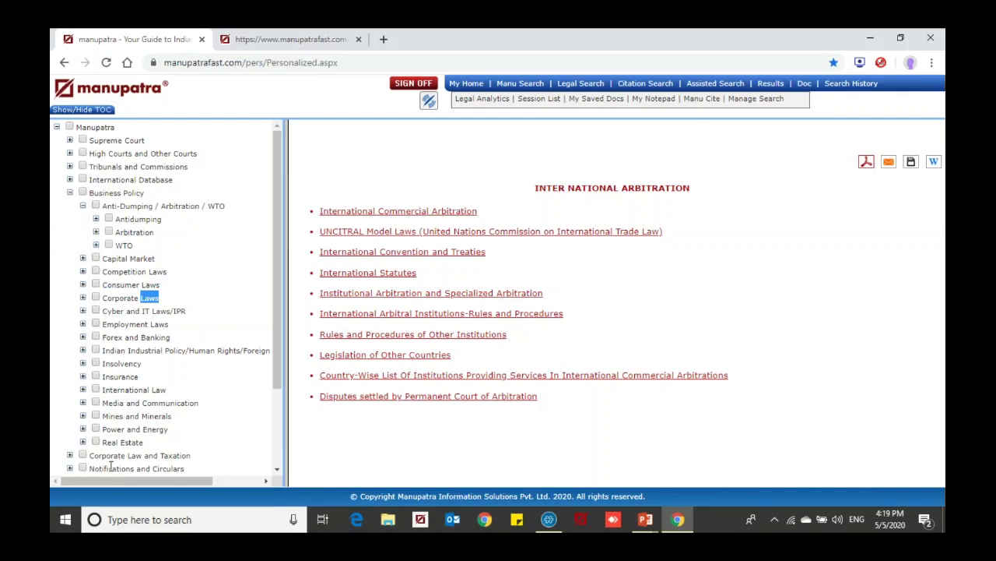
scroll(145, 393, down, 1)
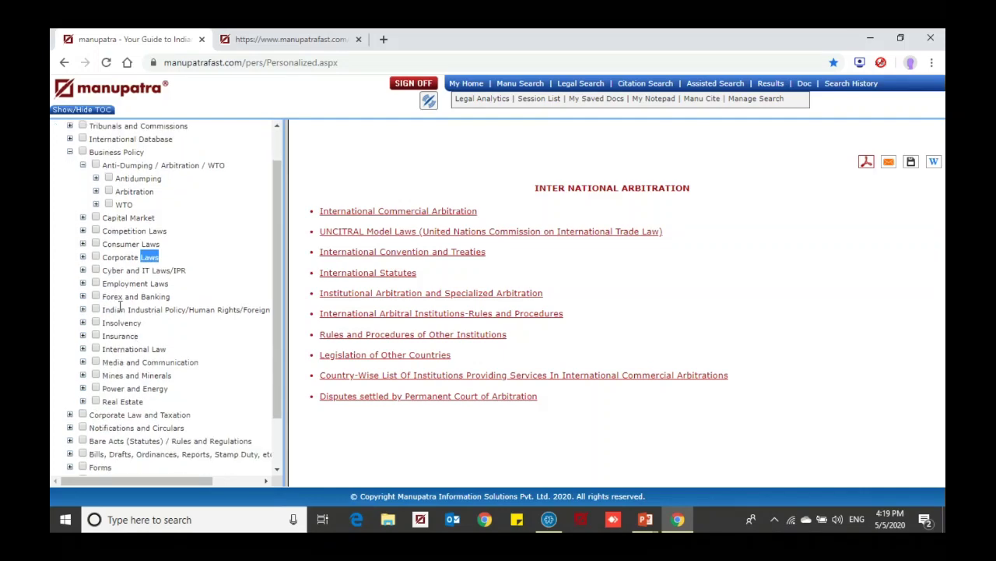
click(84, 322)
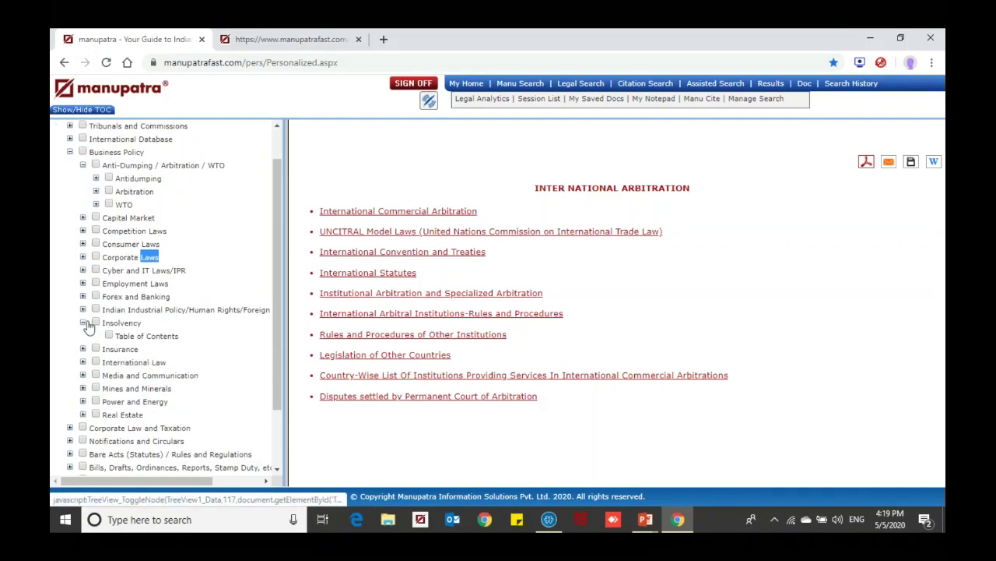
click(148, 336)
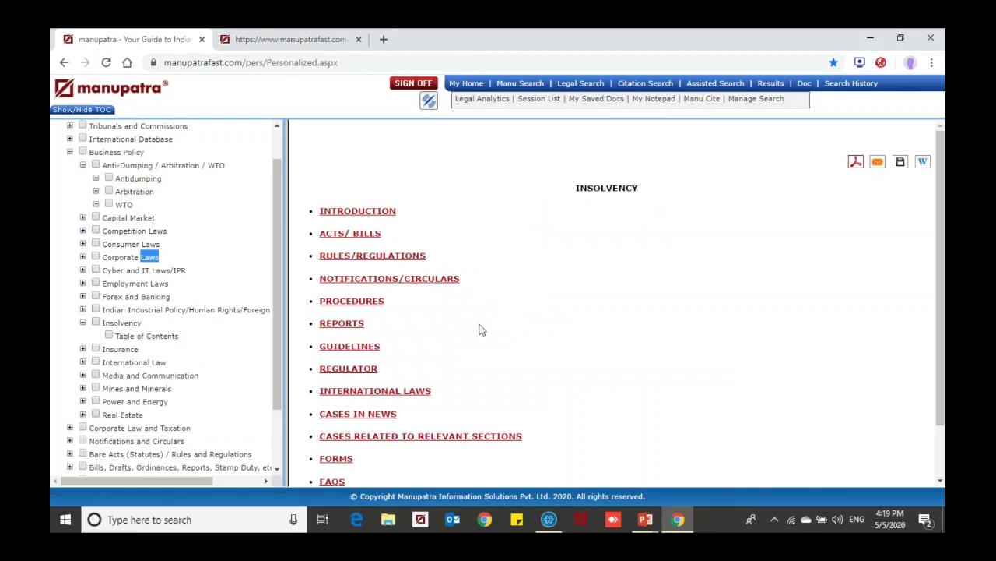
scroll(480, 330, down, 1)
scroll(486, 258, down, 1)
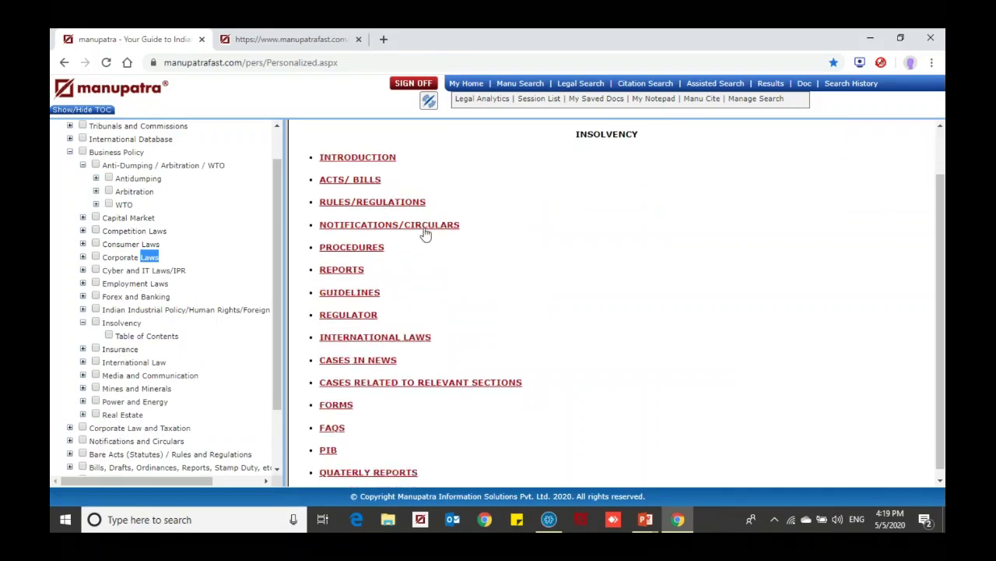
scroll(420, 287, down, 1)
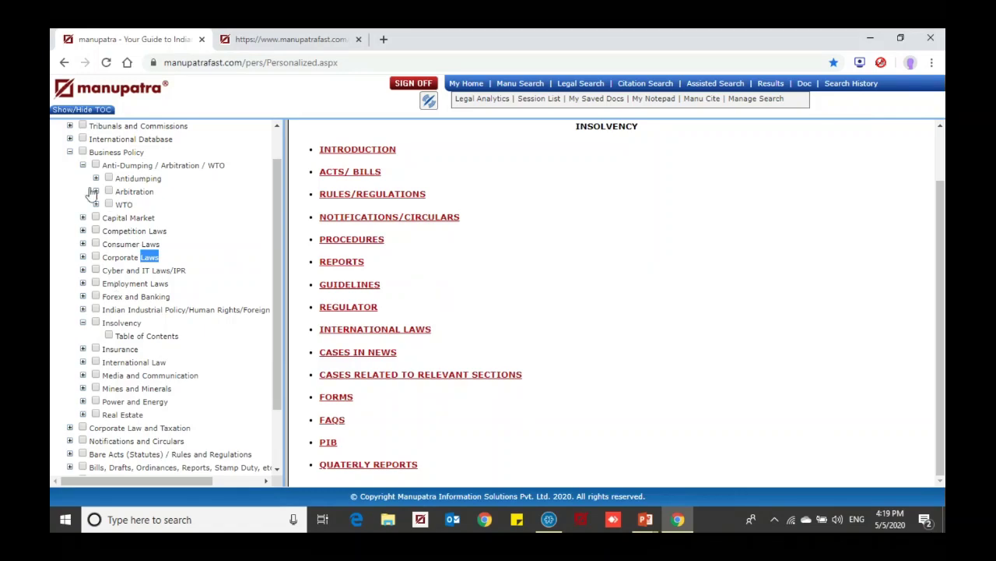
Look through the Real Estate table of contents under Business Policy, and collapse the Business Policy branch.
click(82, 414)
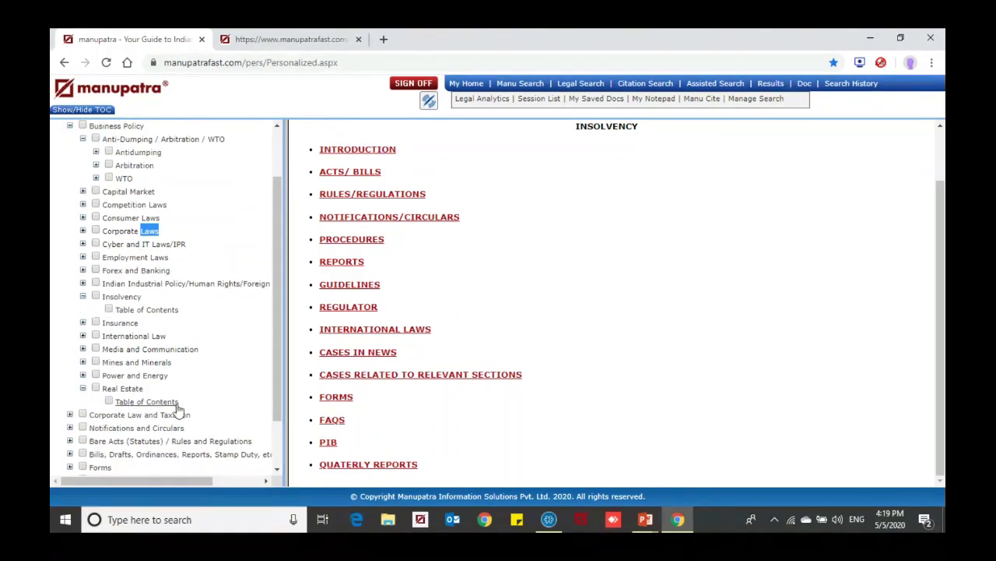
click(152, 427)
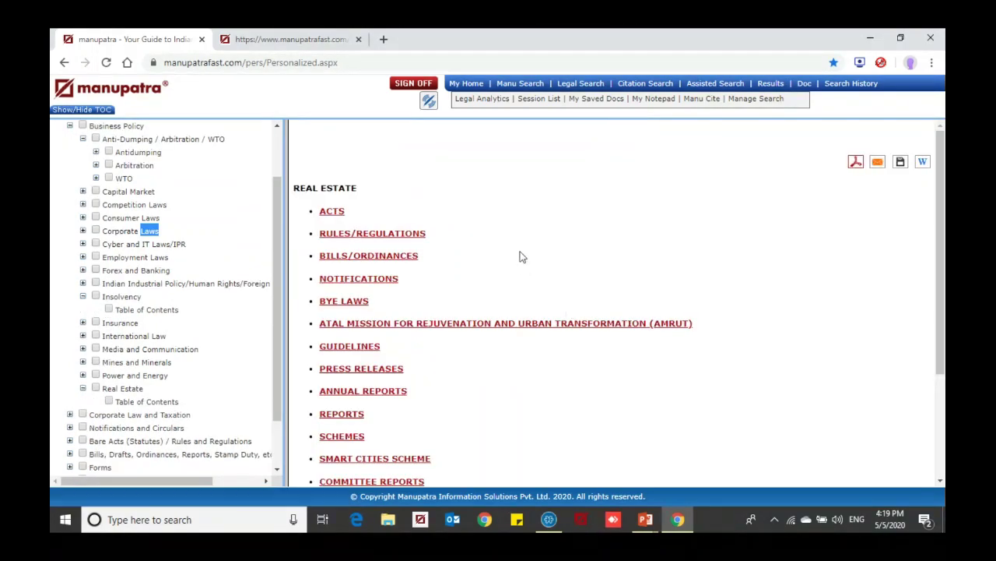
scroll(521, 257, down, 1)
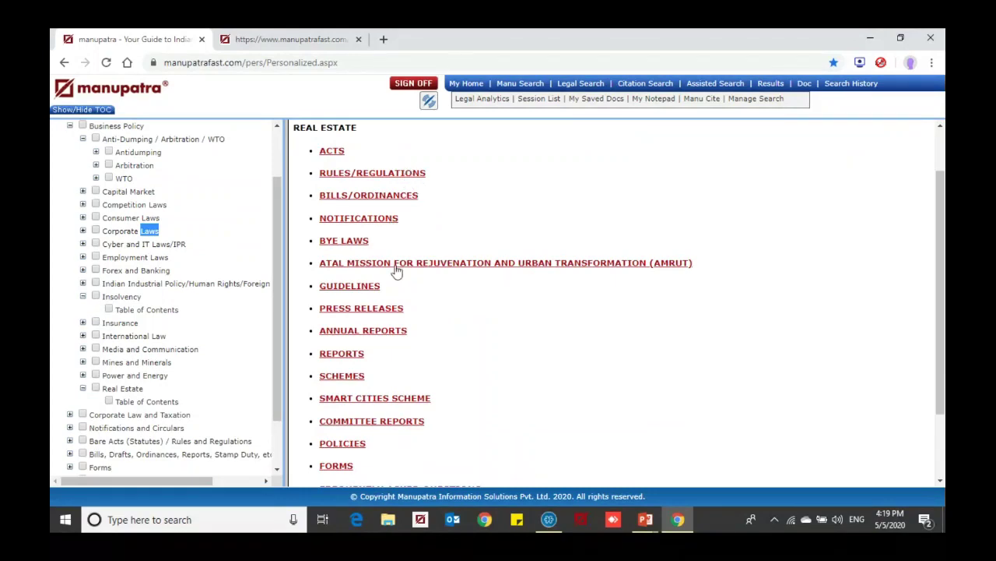
scroll(429, 296, down, 2)
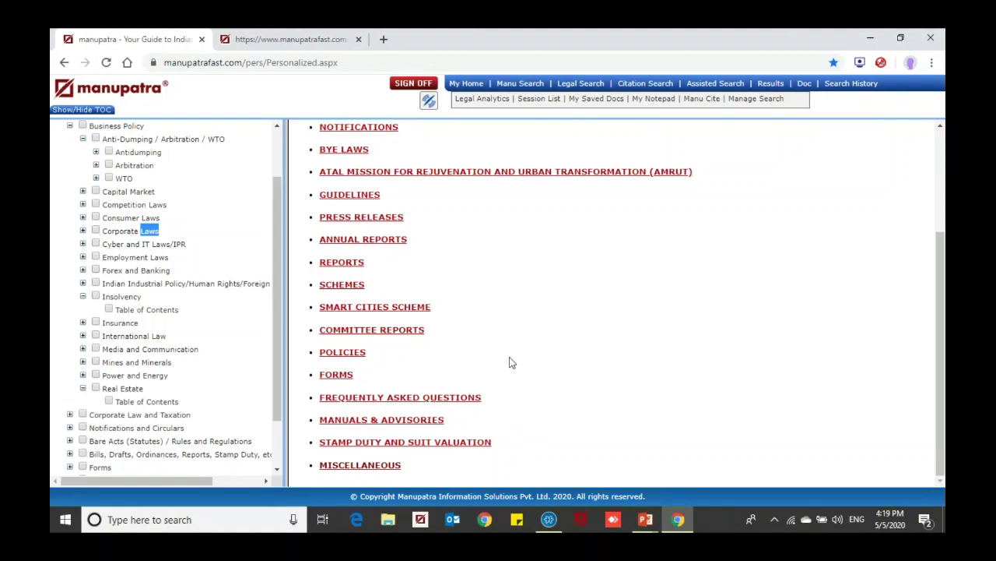
scroll(512, 362, up, 3)
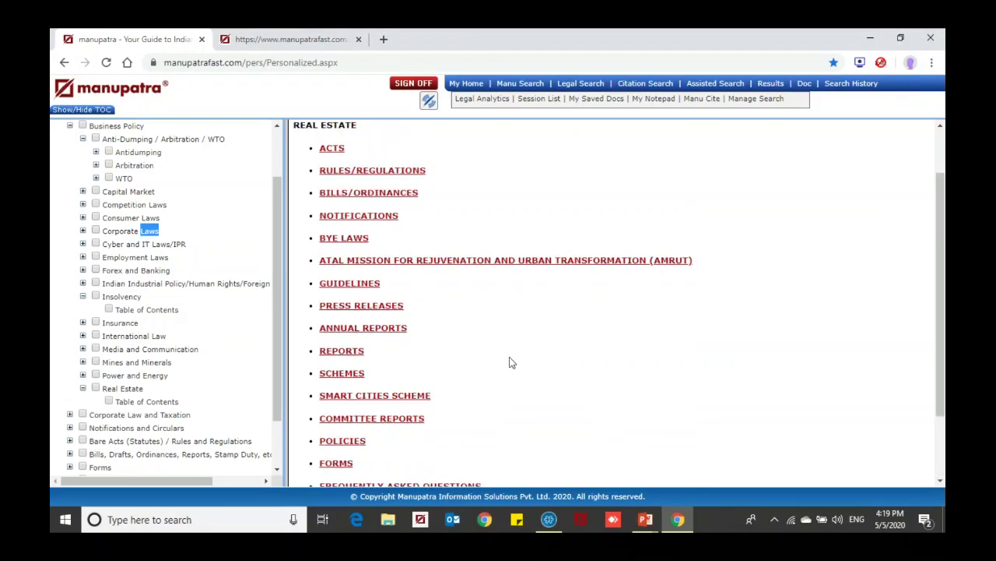
click(69, 126)
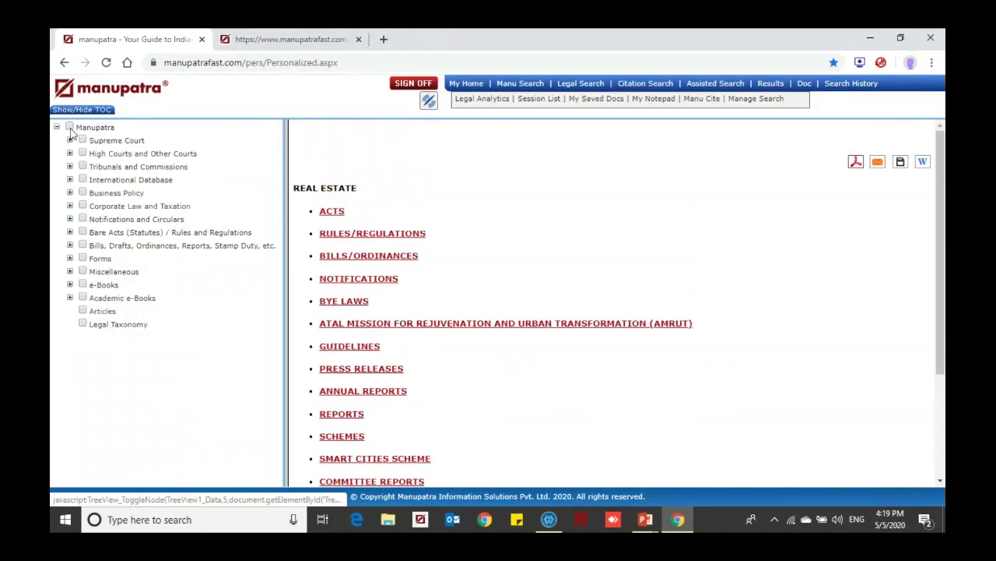
Browse the Corporate Law and Taxation subcategories and the Central and State branches of Notifications and Circulars.
click(70, 206)
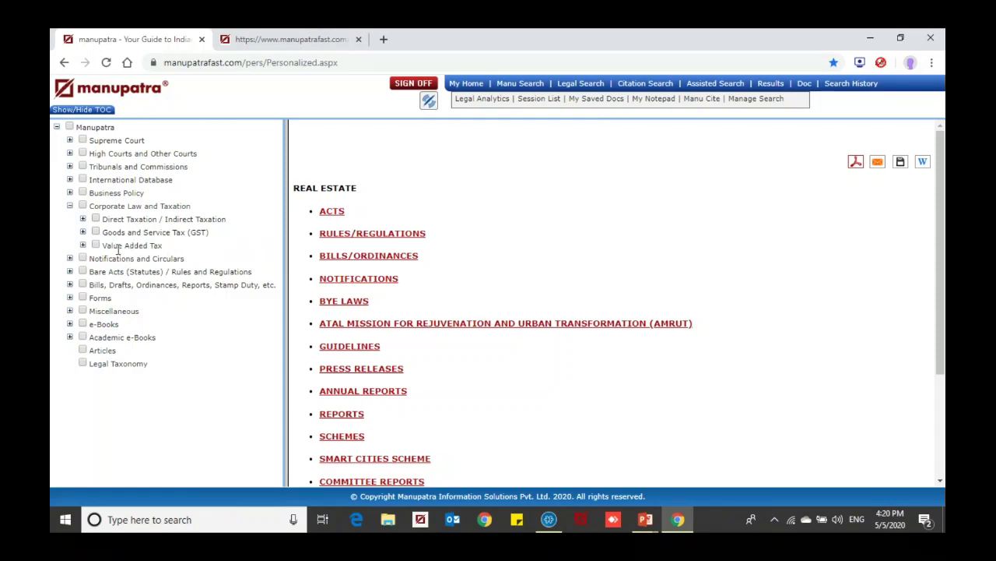
click(69, 206)
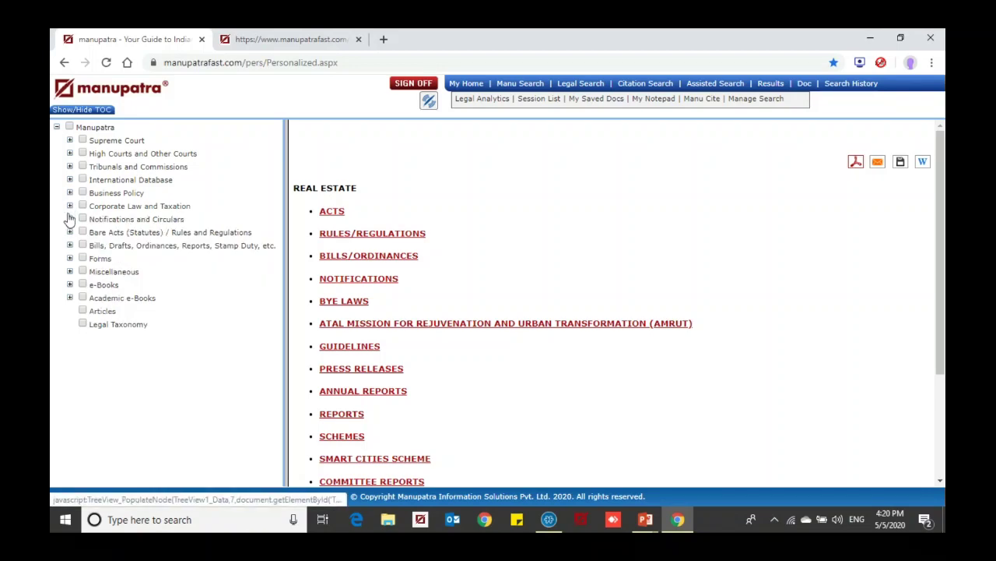
click(69, 219)
click(82, 232)
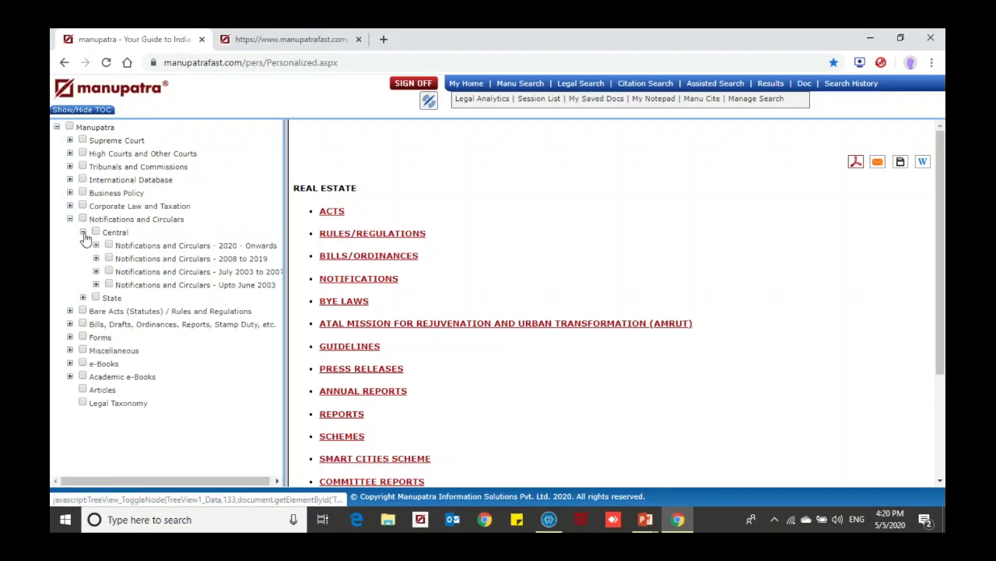
click(82, 298)
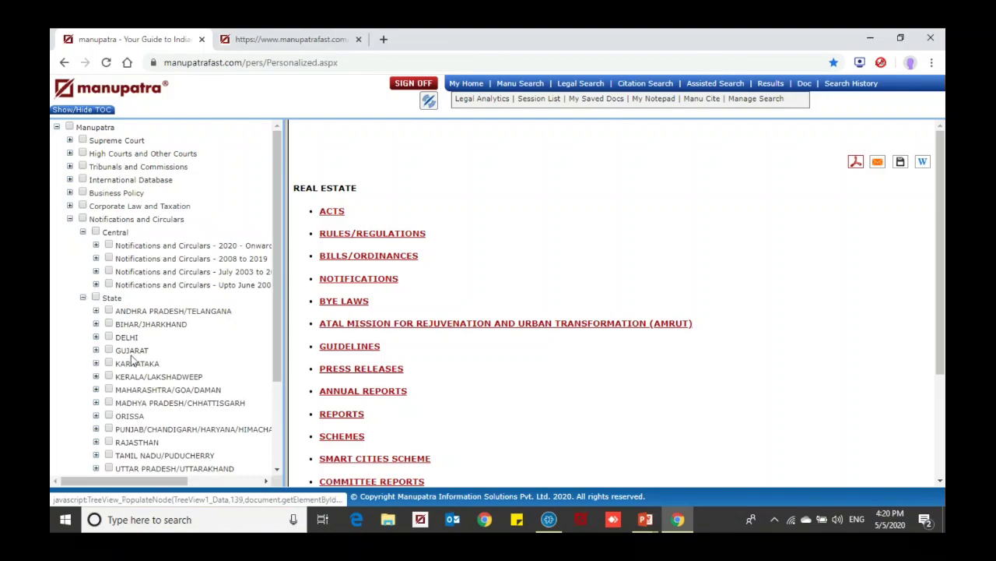
click(83, 297)
Look through the ministries and regulators under Central Notifications and Circulars - 2020 - Onwards, and expand SEBI.
click(96, 245)
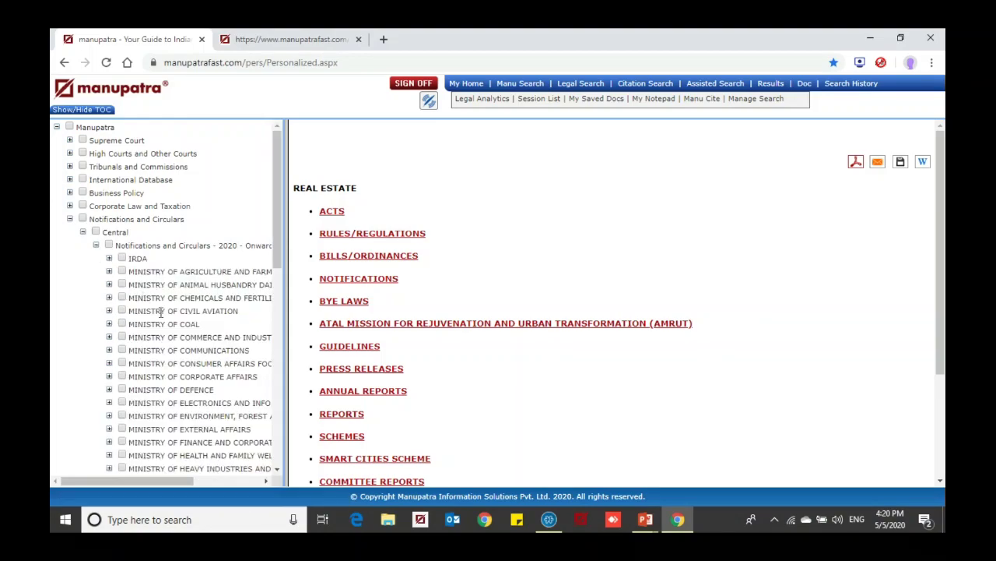
scroll(161, 311, down, 1)
scroll(161, 312, down, 5)
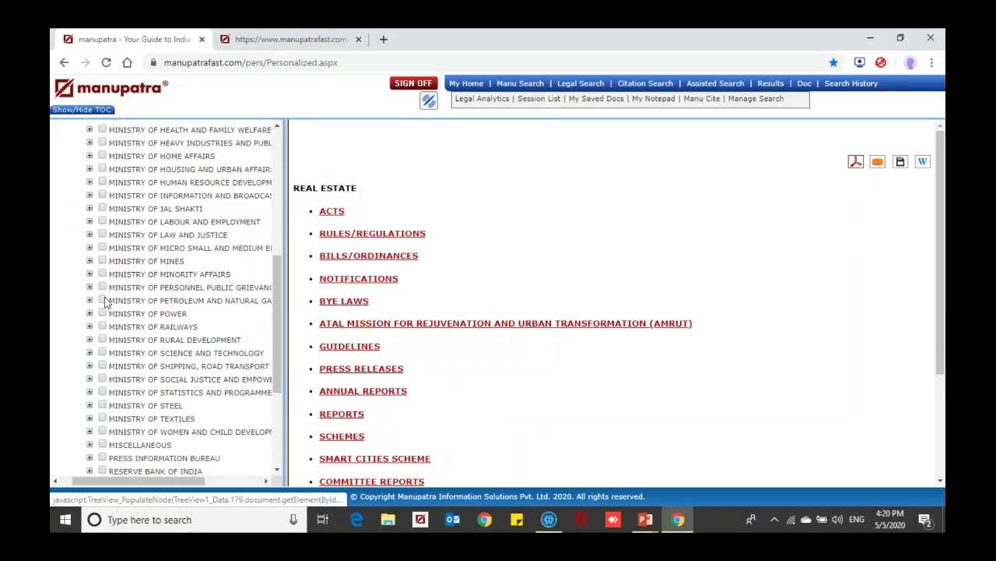
scroll(124, 366, down, 3)
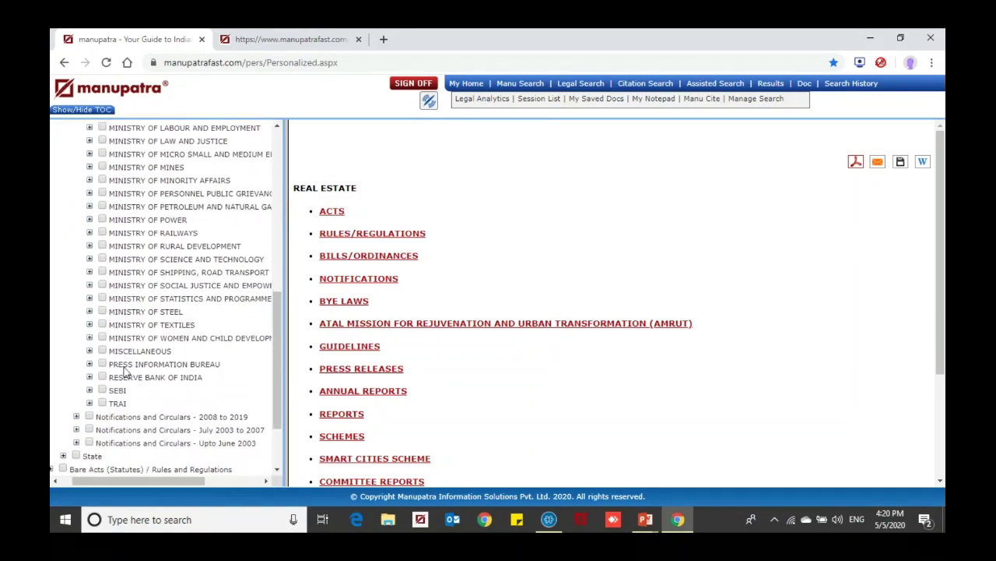
click(90, 390)
scroll(154, 379, down, 5)
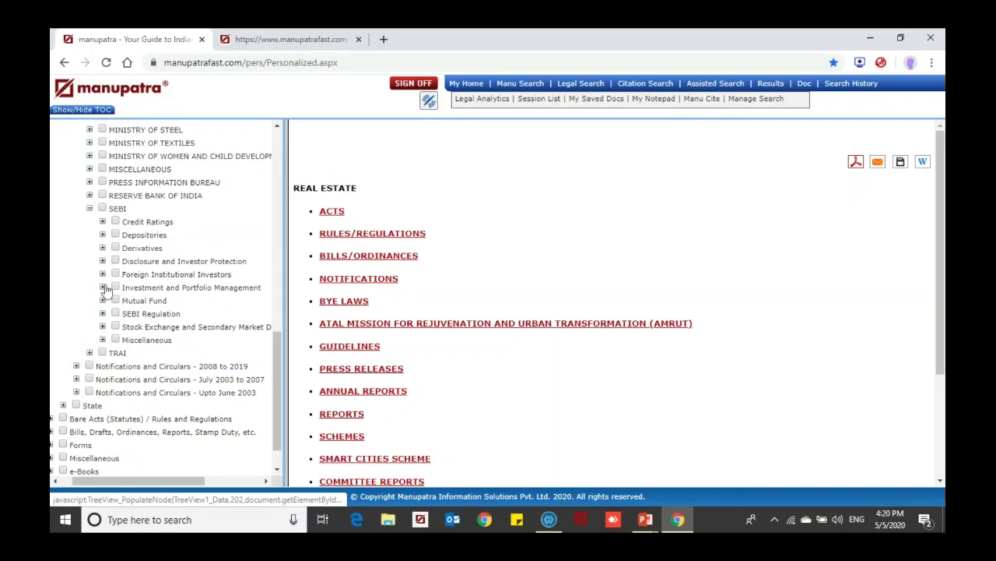
Open the 2020 regulations list from SEBI Regulation's Notification and Circular table of contents and look through its entries.
click(103, 313)
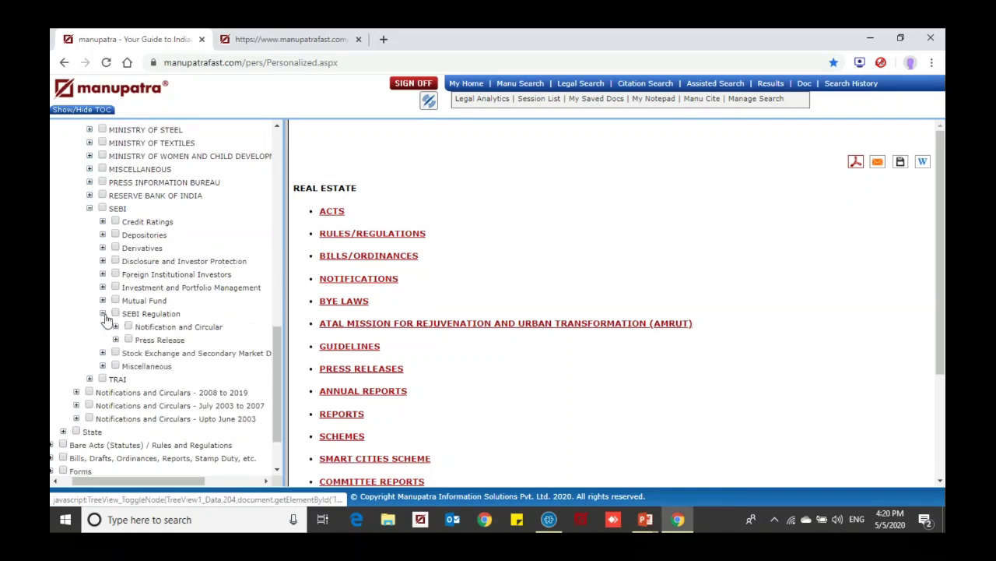
click(116, 326)
click(171, 341)
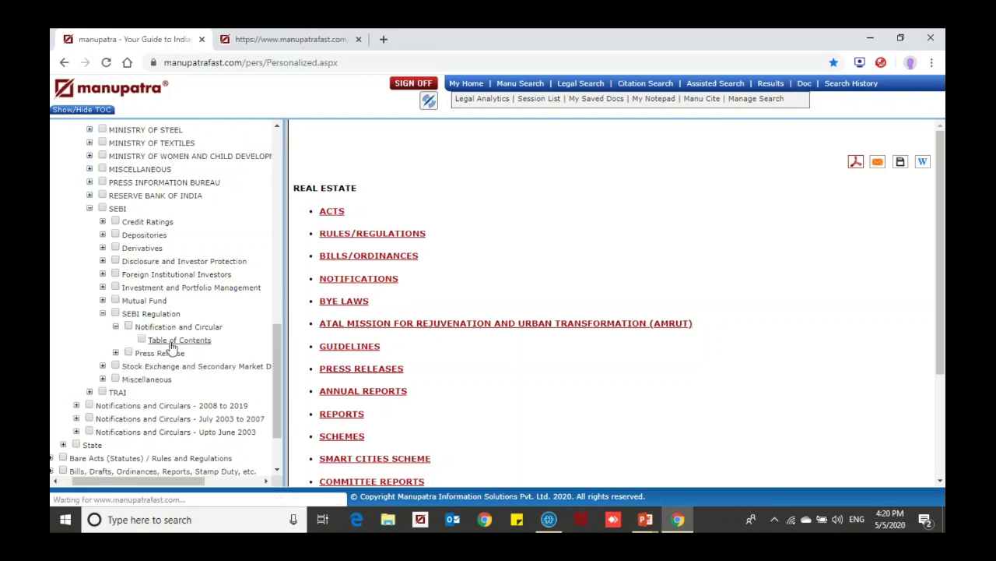
click(363, 259)
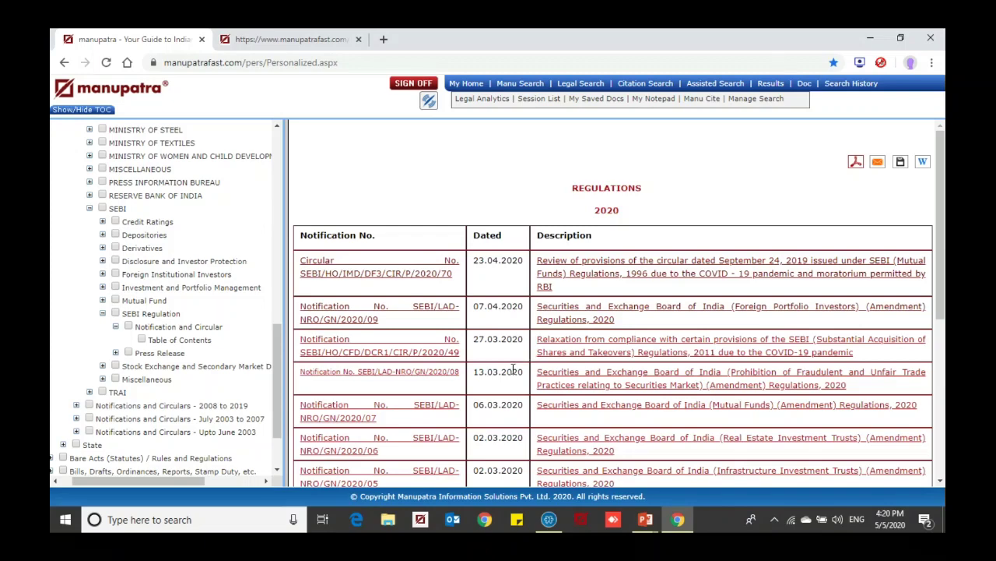
scroll(513, 369, down, 3)
scroll(512, 367, up, 2)
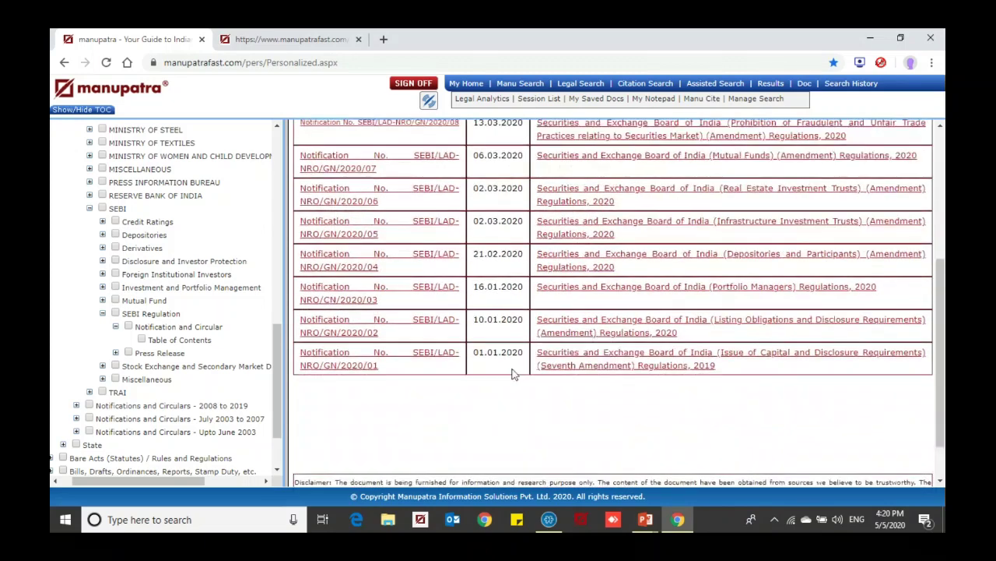
scroll(513, 372, up, 2)
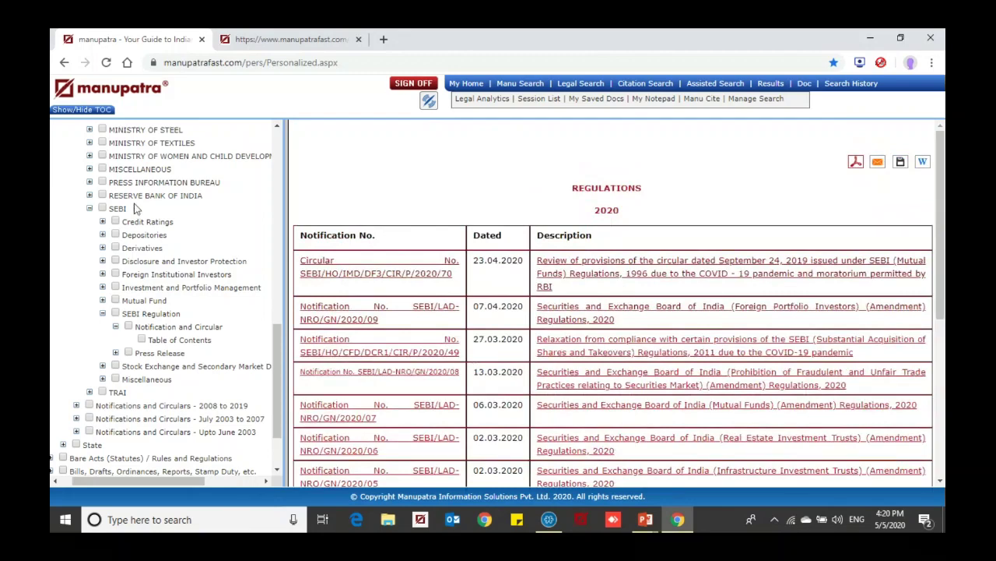
Collapse the SEBI branch and the Central branch of Notifications and Circulars.
click(89, 208)
scroll(171, 260, up, 5)
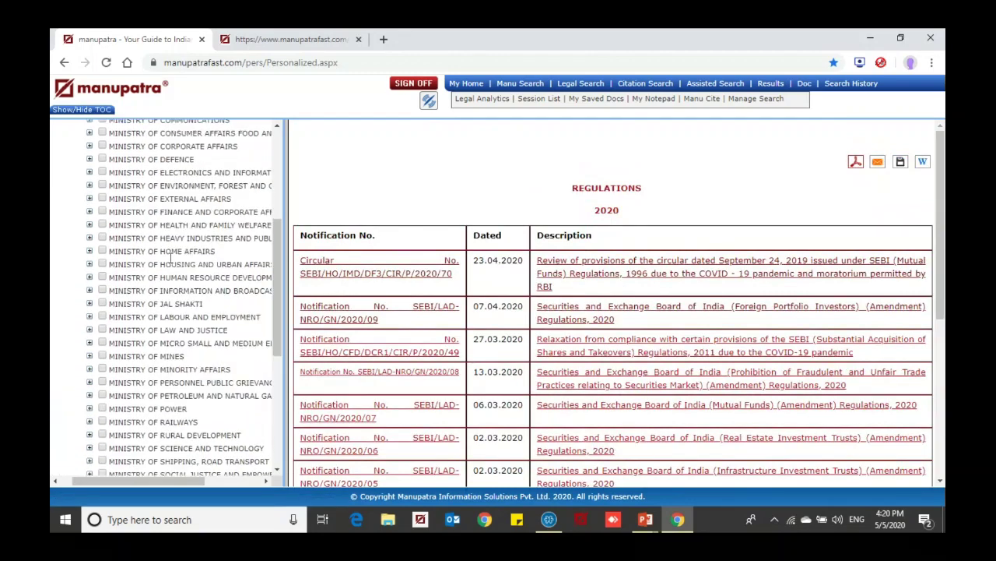
scroll(170, 260, up, 5)
click(82, 232)
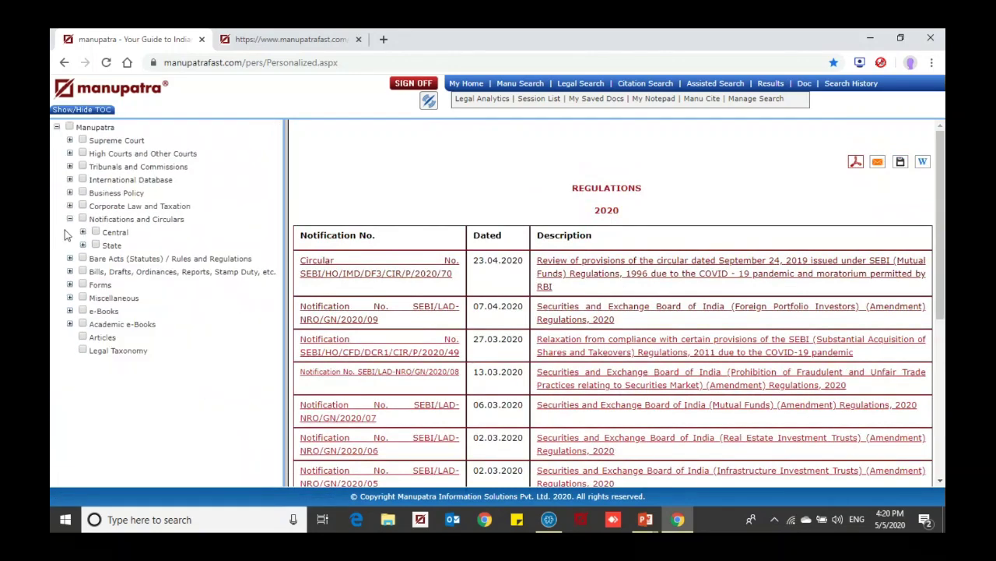
Open the Committee Reports table of contents under Bills, Drafts, Ordinances, Reports, Stamp Duty, etc. and view its Criminal Law reports.
click(69, 271)
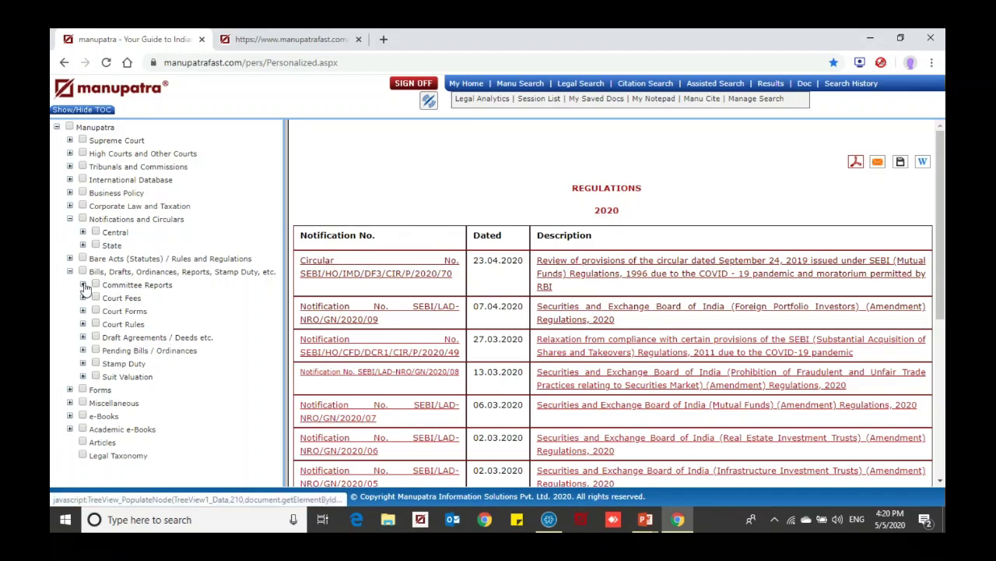
click(83, 285)
click(138, 300)
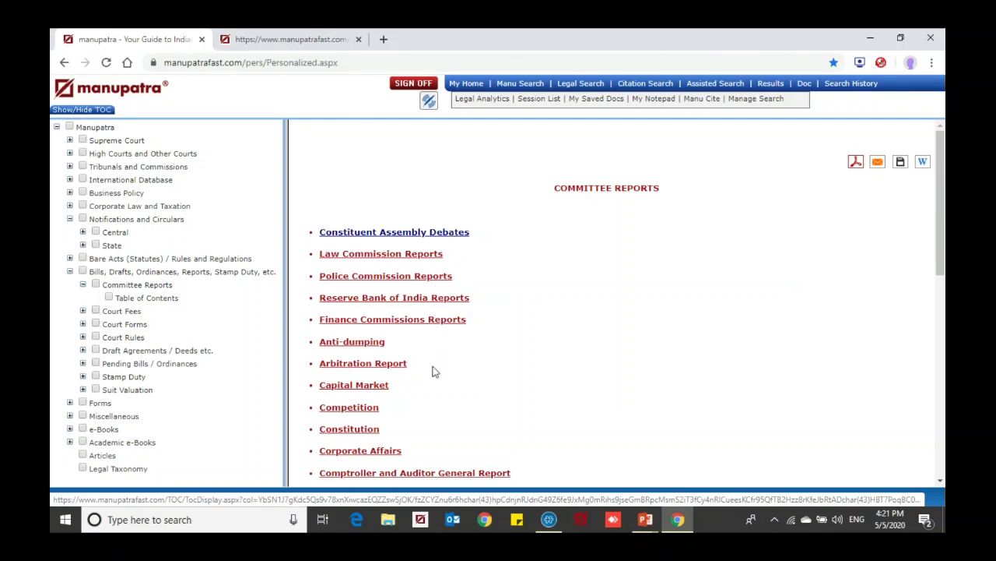
scroll(435, 371, down, 4)
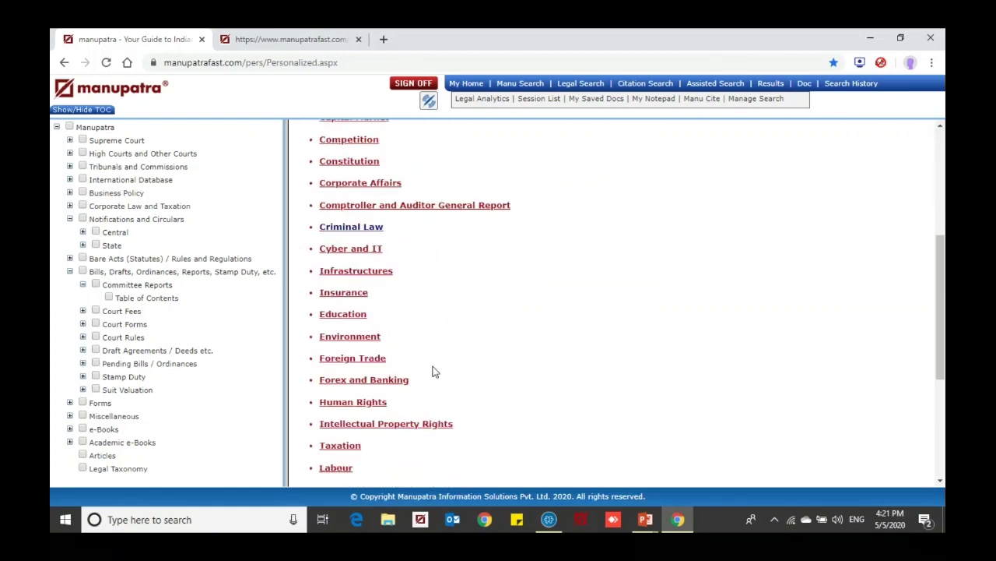
click(372, 212)
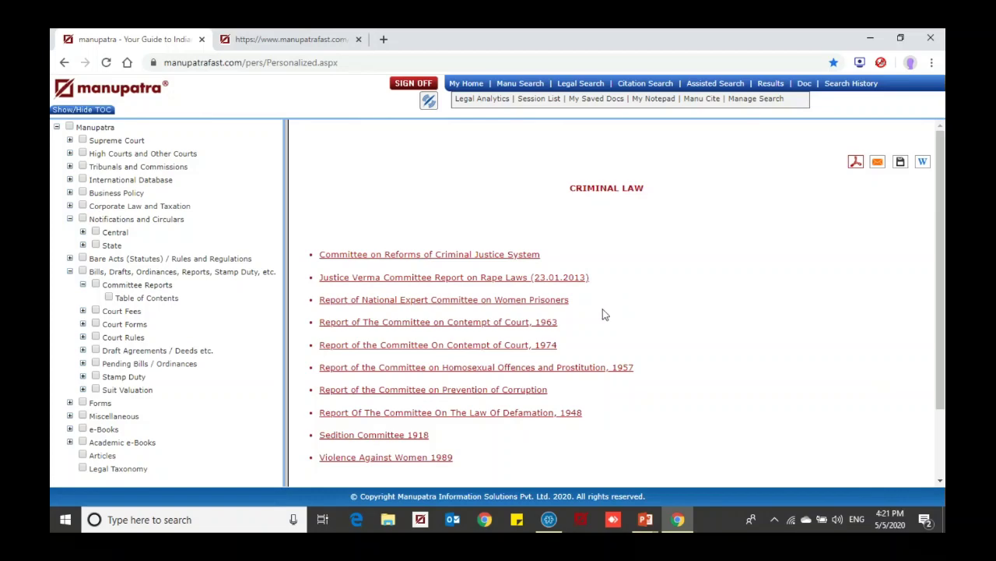
Collapse the Committee Reports branch and open the Court Forms list under Bills, Drafts, Ordinances, Reports, Stamp Duty, etc.
scroll(605, 314, down, 1)
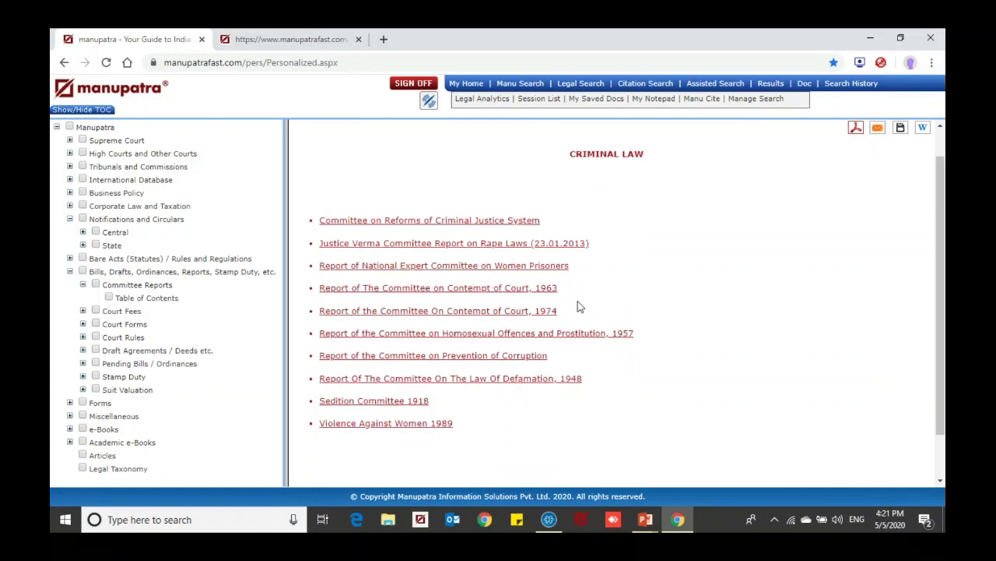
click(84, 285)
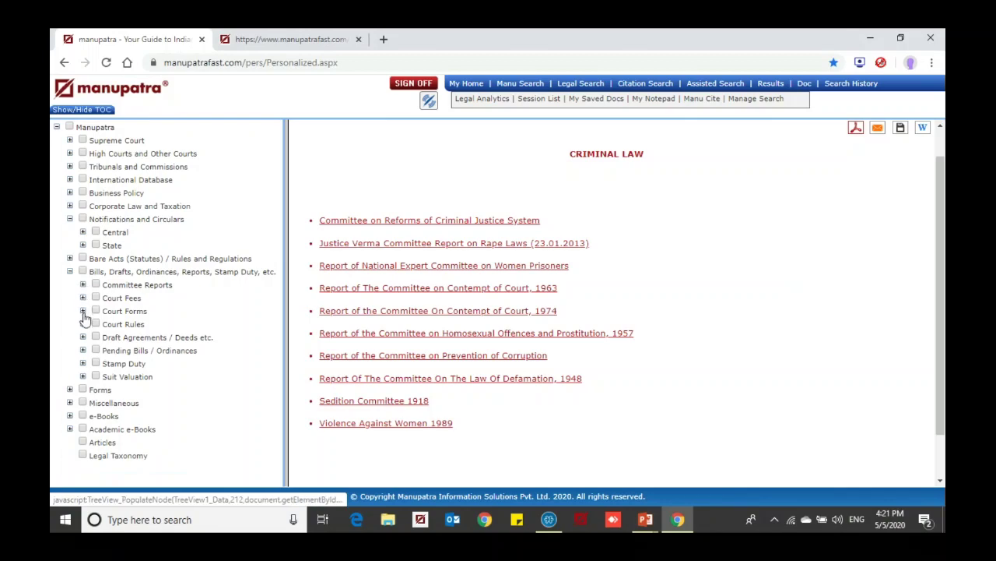
click(83, 310)
click(137, 325)
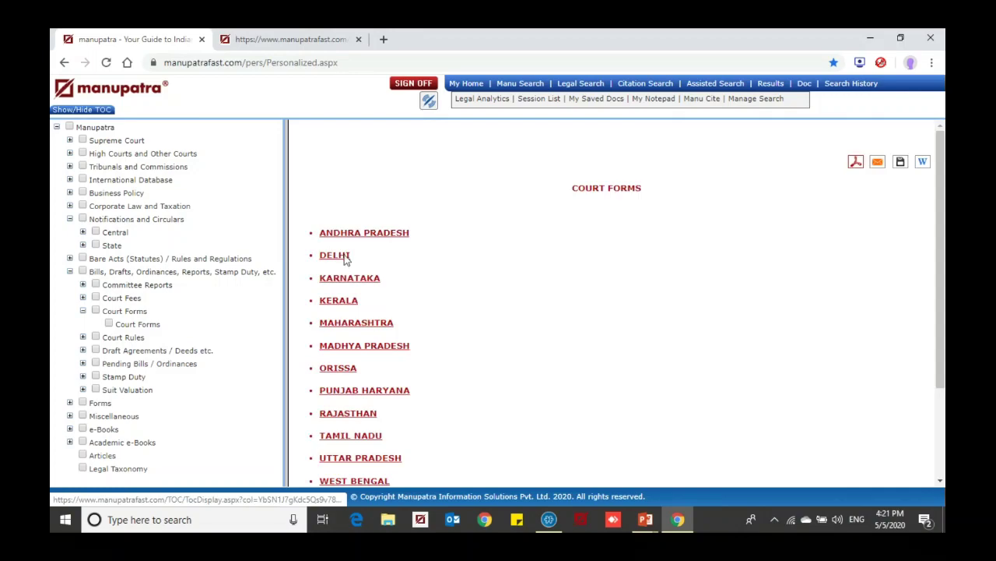
Look through Delhi's state forms in the Court Forms list and view the Caveat form down to its end.
click(344, 257)
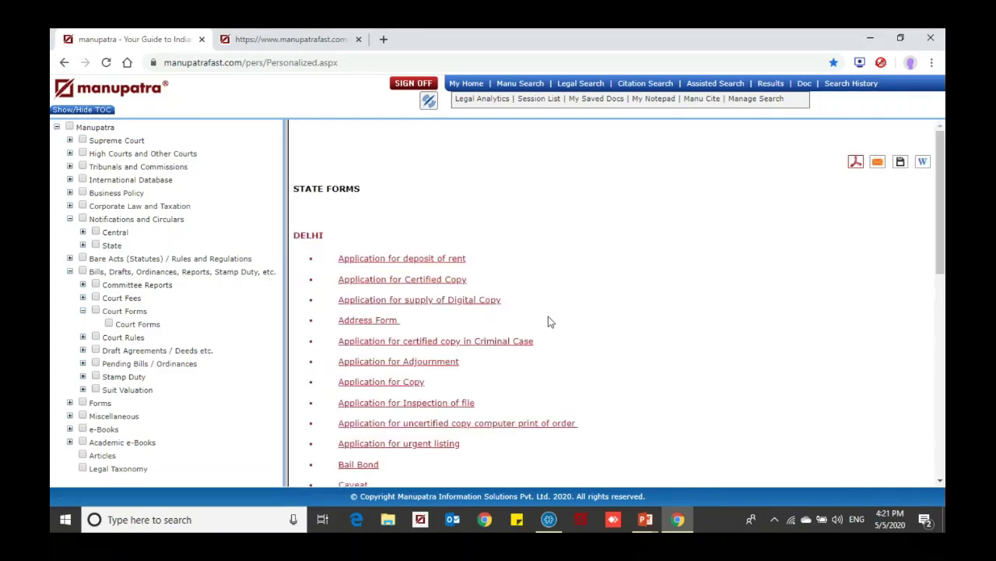
scroll(548, 321, down, 3)
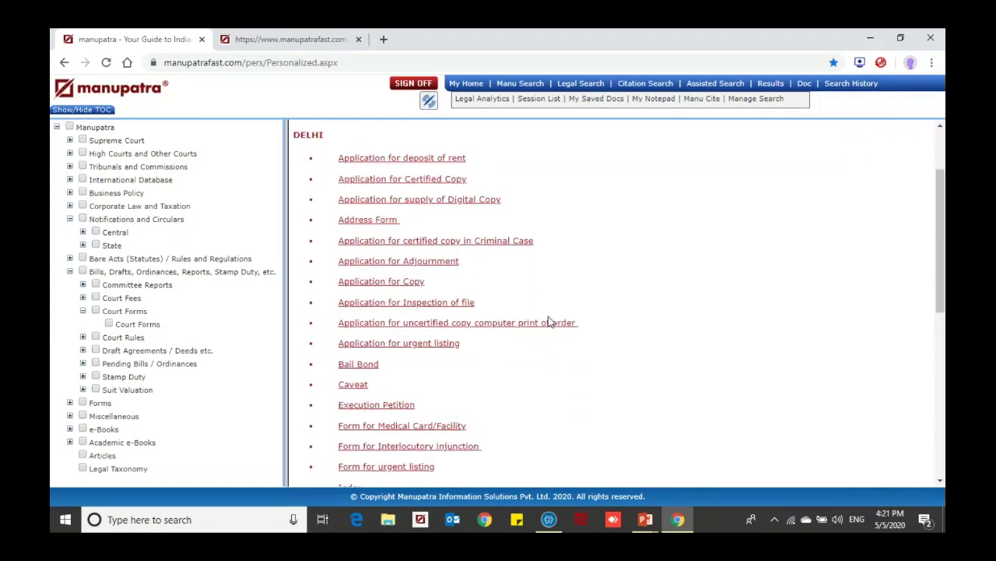
scroll(548, 321, down, 1)
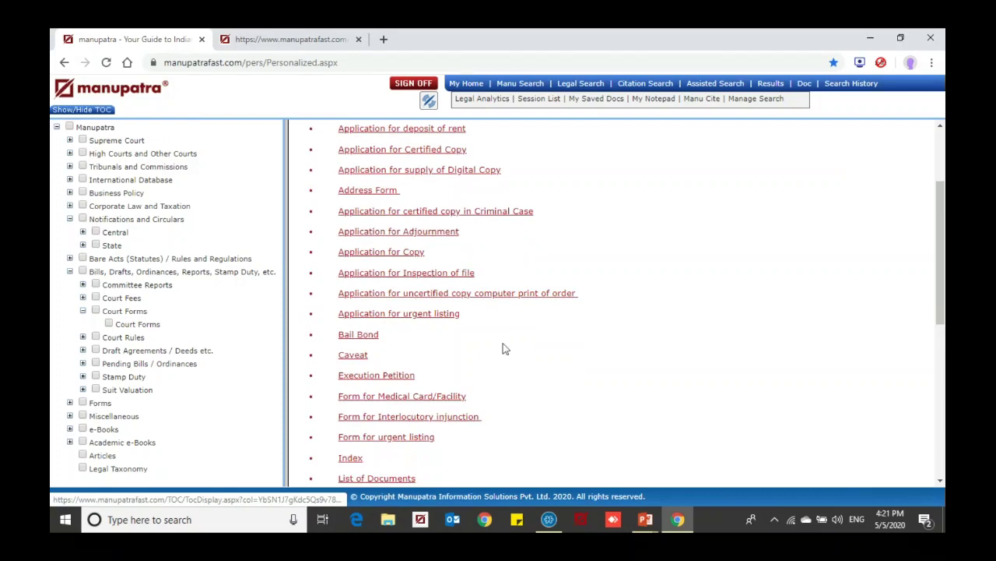
scroll(507, 348, down, 3)
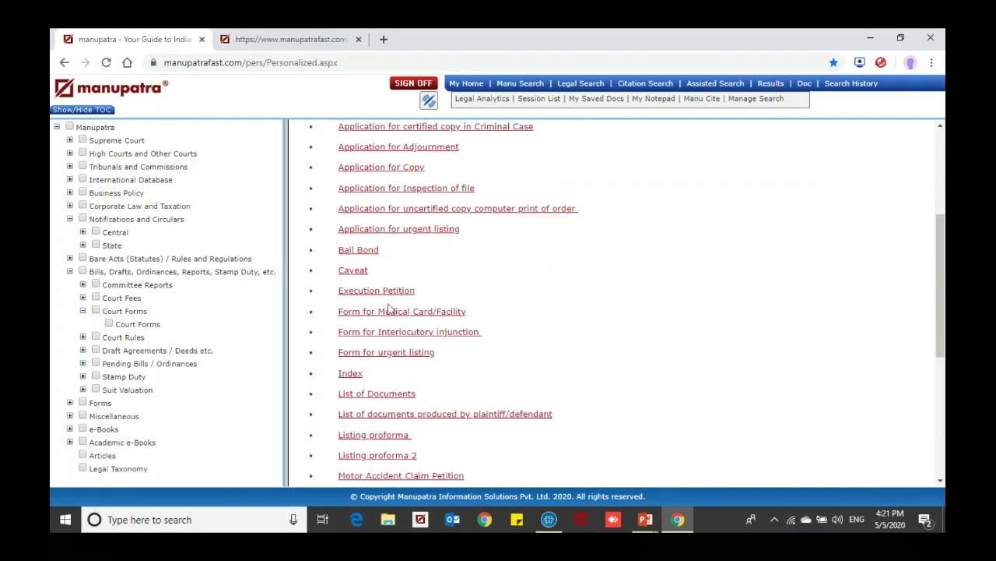
click(355, 271)
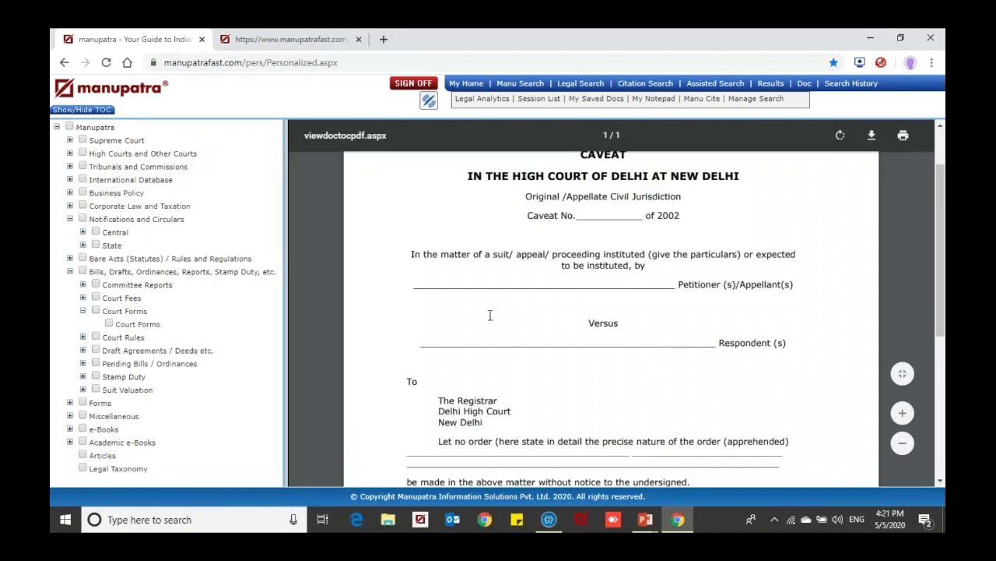
scroll(490, 315, down, 5)
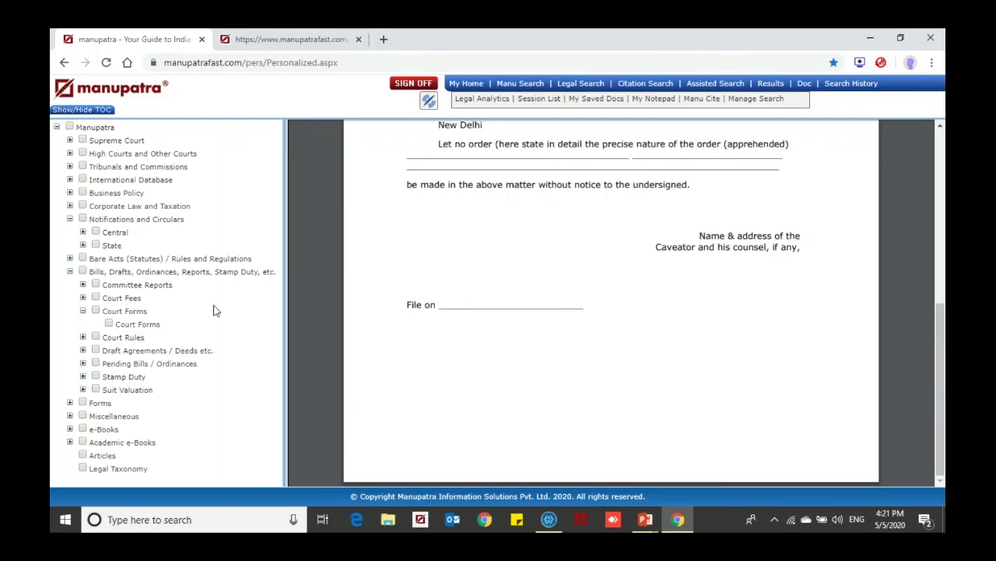
Open the table of contents of Draft Agreements / Deeds etc. and look through its categories.
click(84, 352)
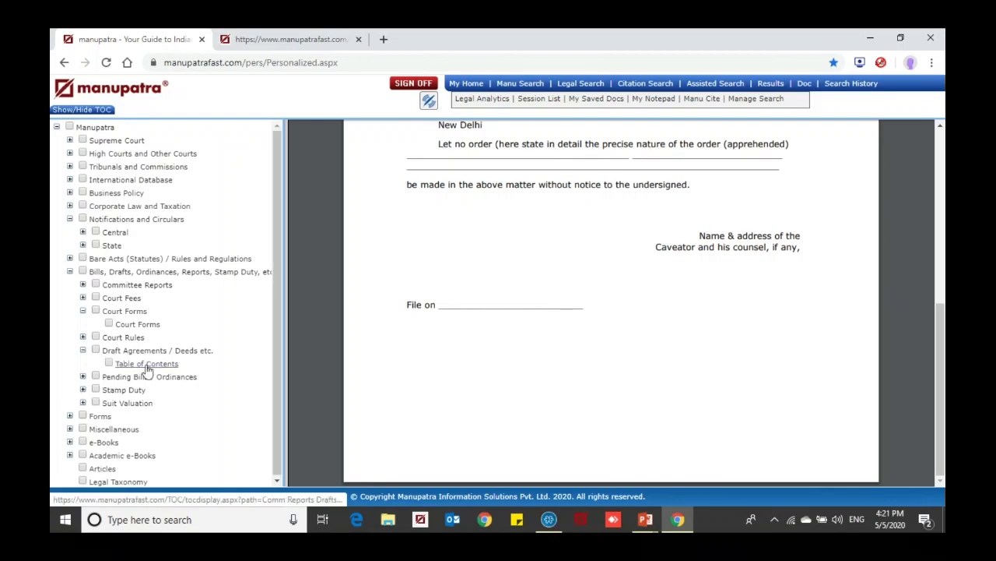
click(146, 365)
scroll(483, 313, down, 2)
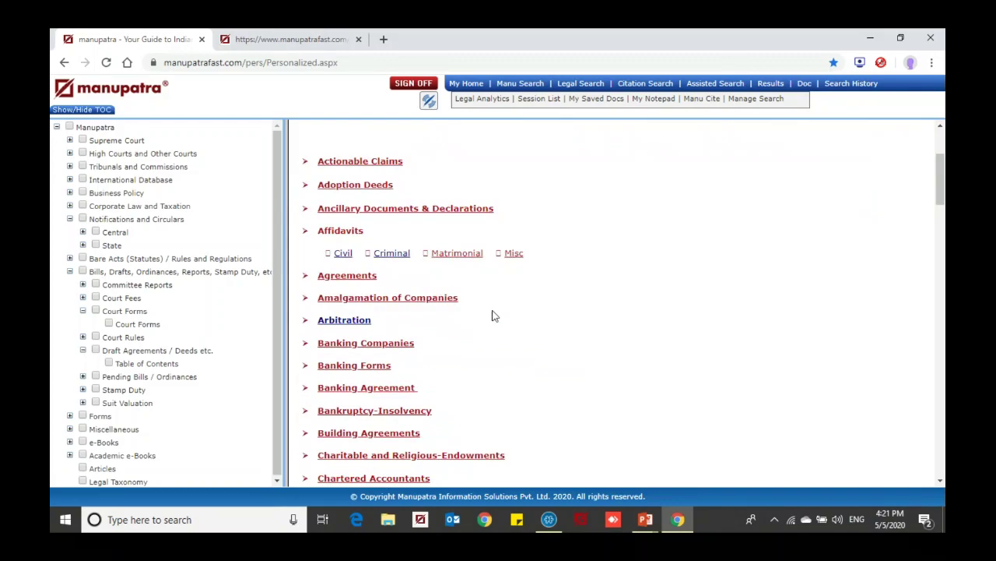
scroll(492, 315, down, 2)
scroll(492, 315, down, 5)
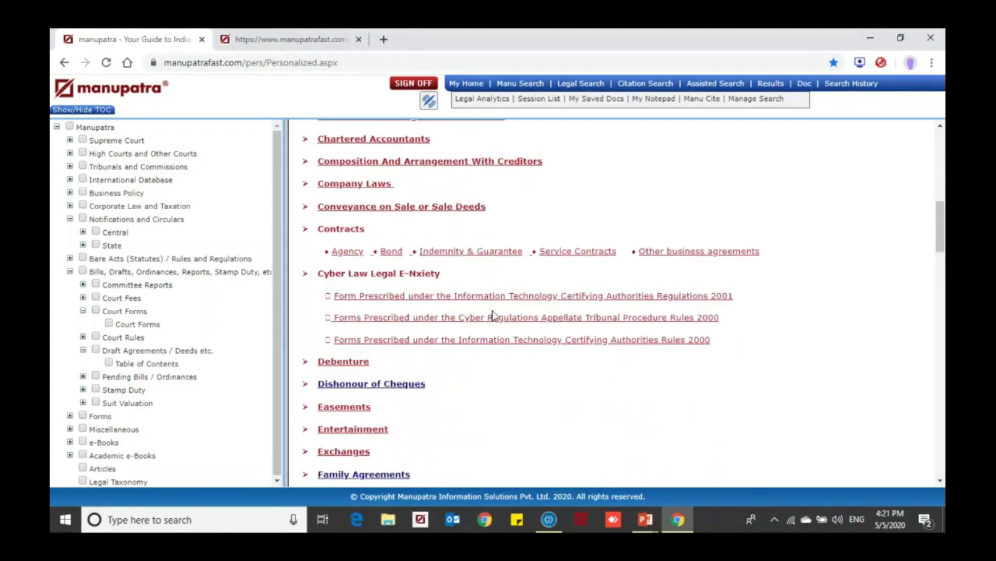
Open the Dishonour of Cheques category of the draft agreements and look through its list of precedents.
right_click(402, 230)
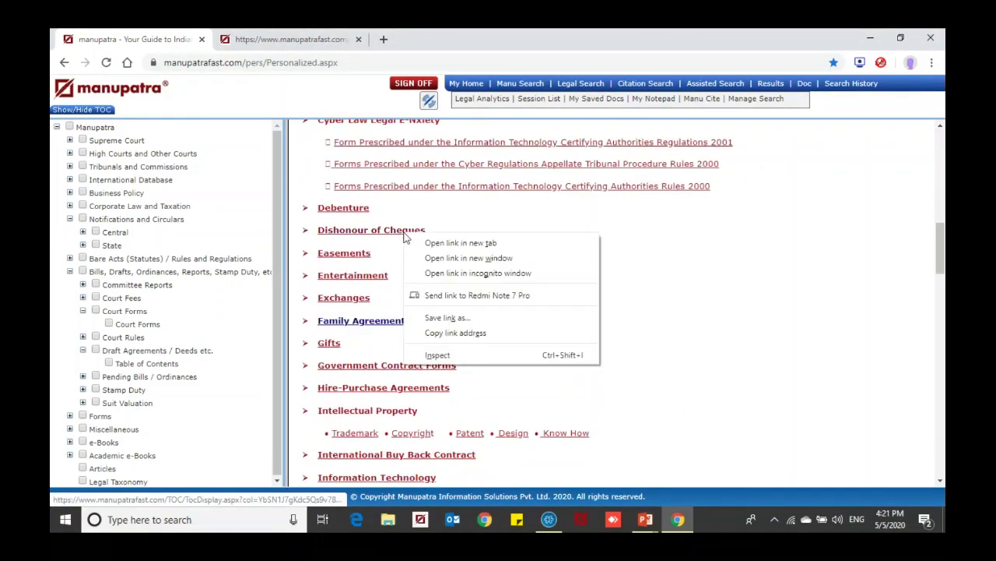
key(Escape)
click(402, 231)
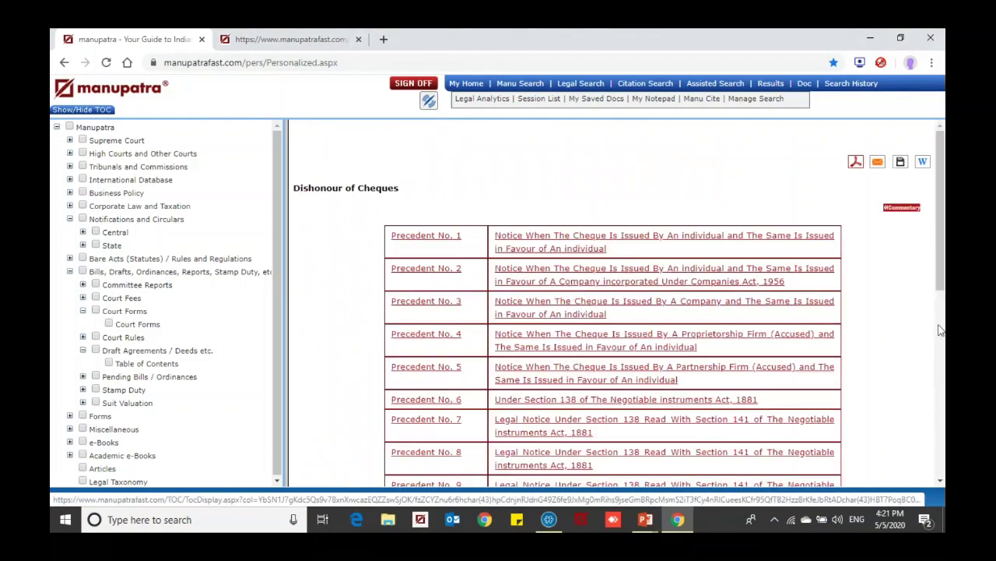
scroll(894, 324, down, 2)
scroll(894, 324, down, 5)
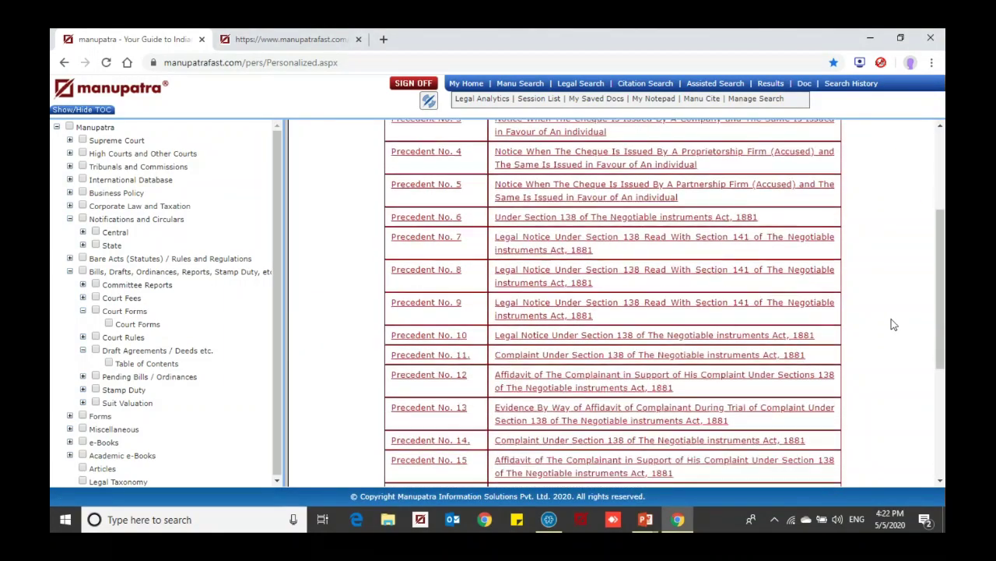
scroll(894, 324, down, 3)
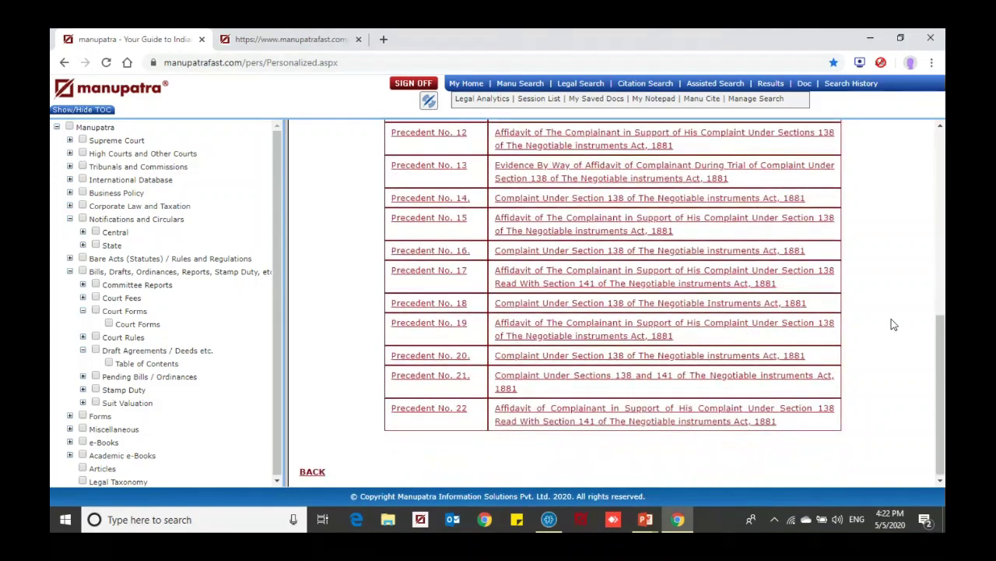
scroll(894, 323, up, 6)
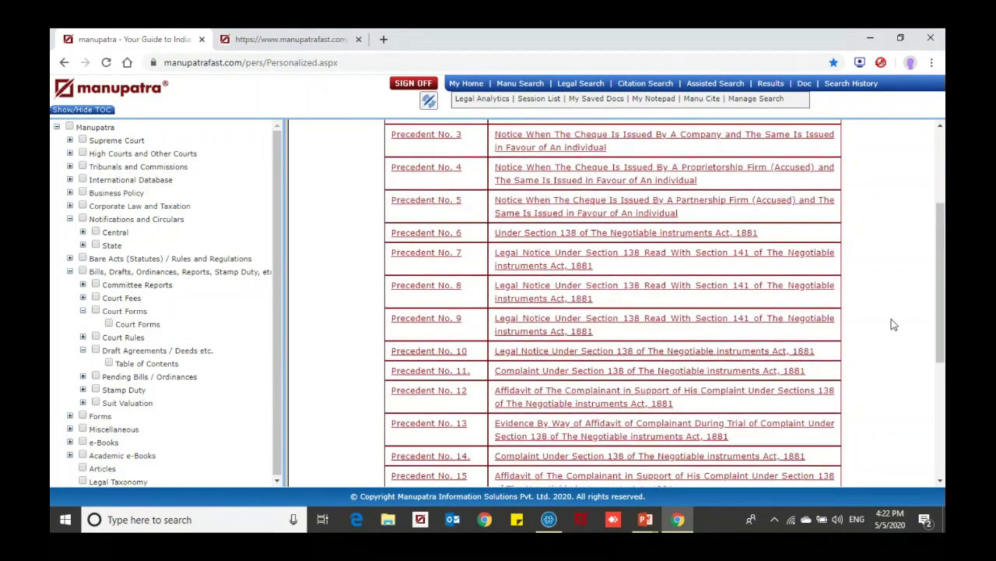
Open Bills Introduced or Passed by the Parliament from the Bills in Parliament table of contents under Pending Bills / Ordinances.
click(83, 376)
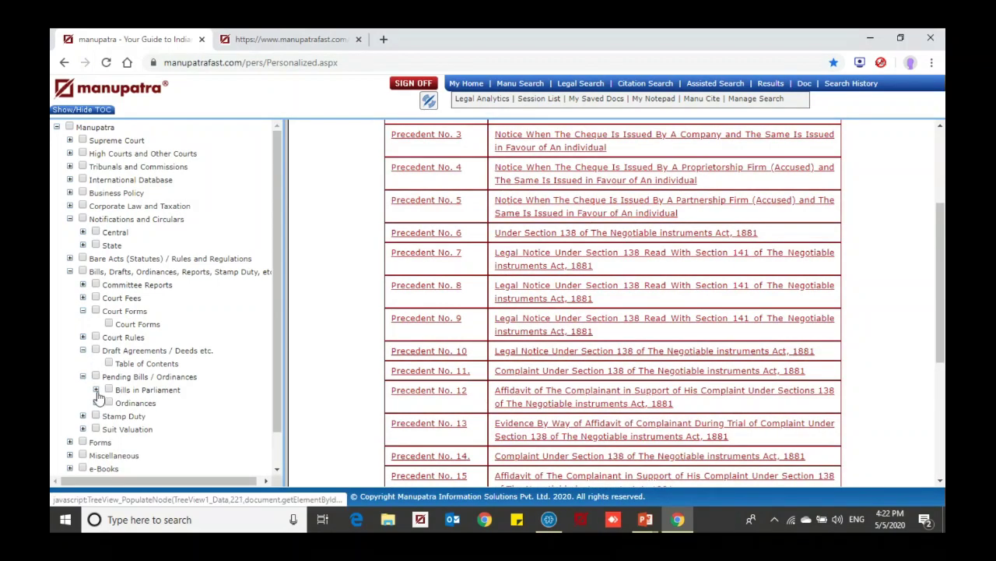
click(96, 390)
click(148, 404)
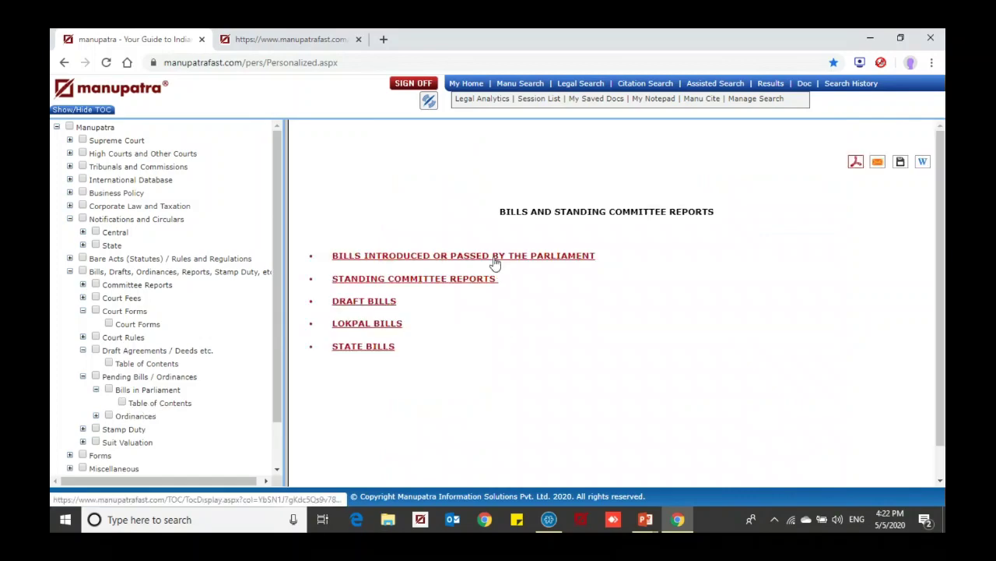
click(494, 259)
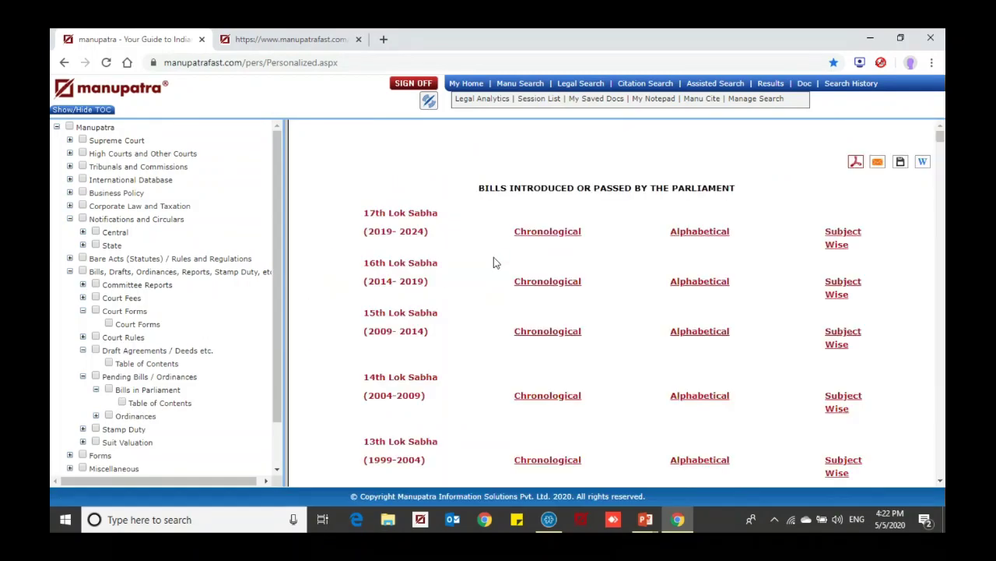
Open the 17th Lok Sabha's chronological bills for 2020 and examine the first bill's status and assent date.
drag(493, 259, 562, 236)
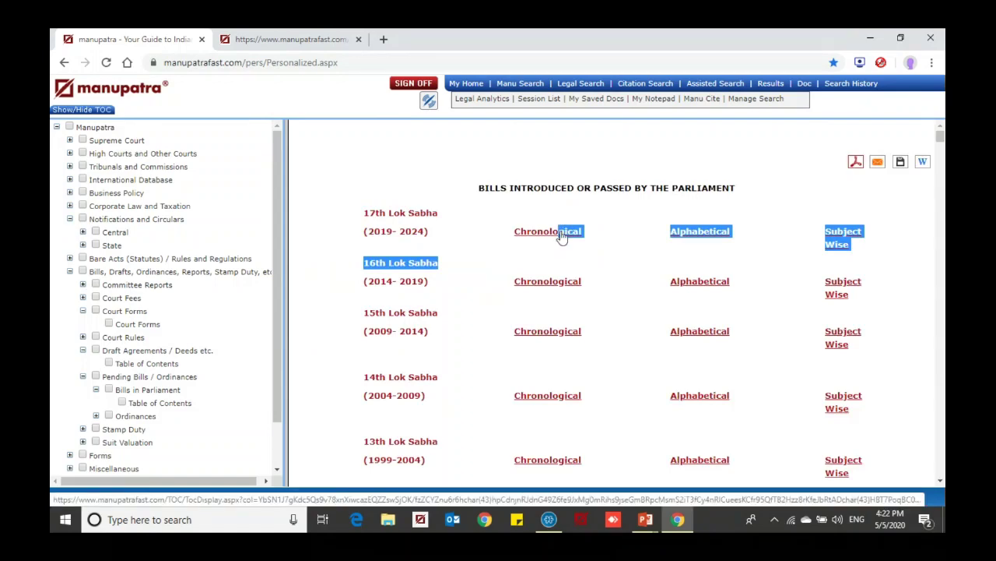
click(559, 232)
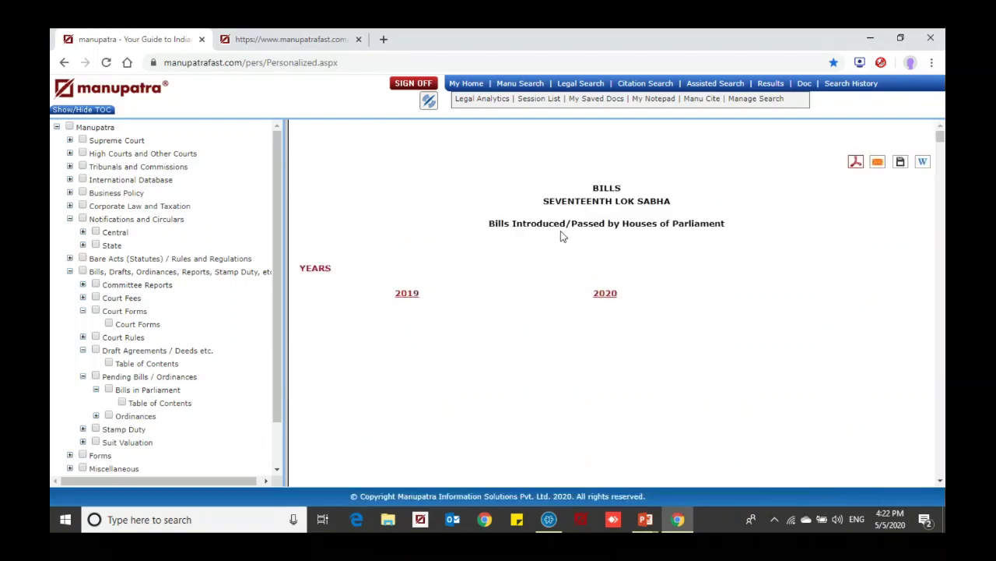
click(604, 293)
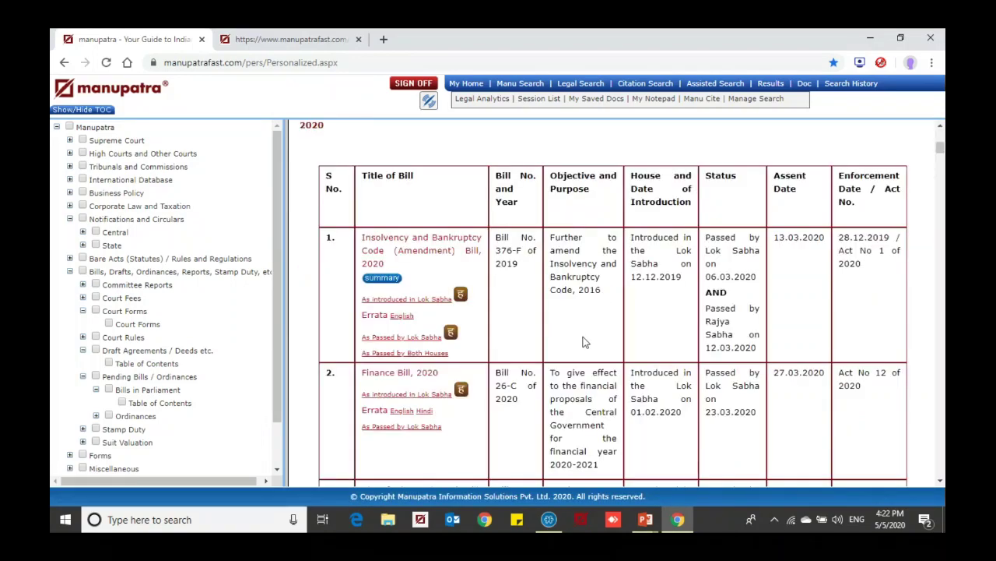
scroll(585, 342, down, 2)
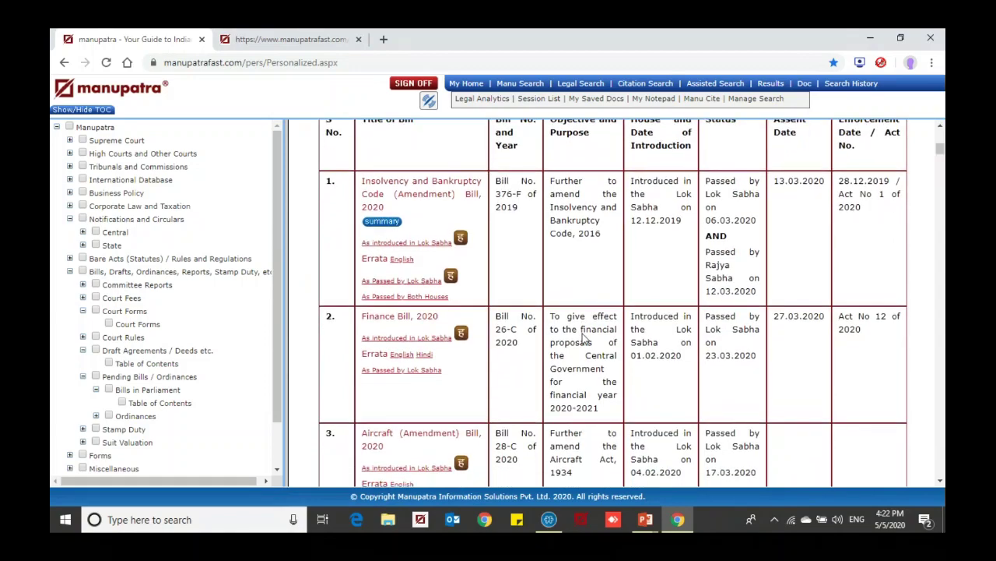
scroll(561, 295, up, 1)
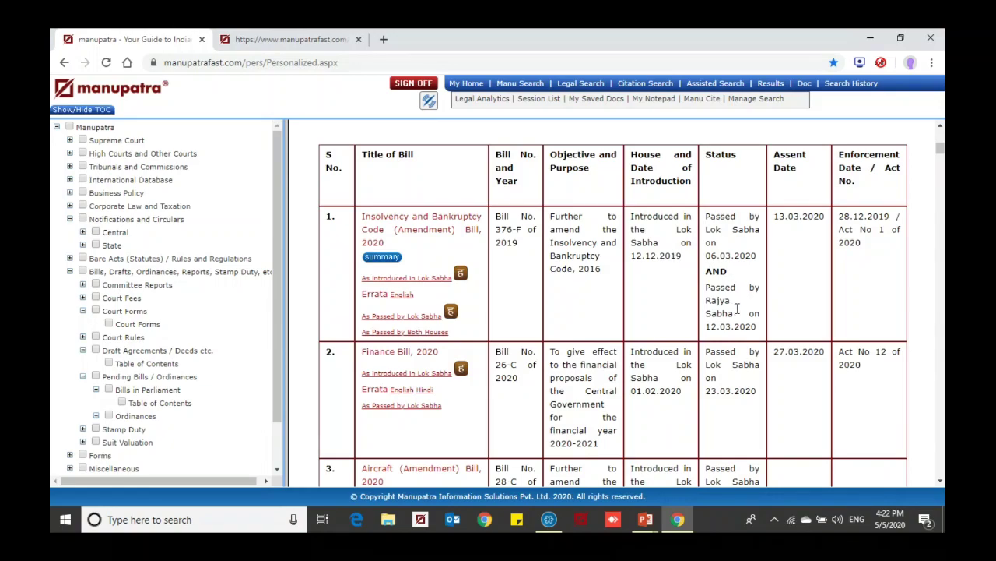
double_click(788, 217)
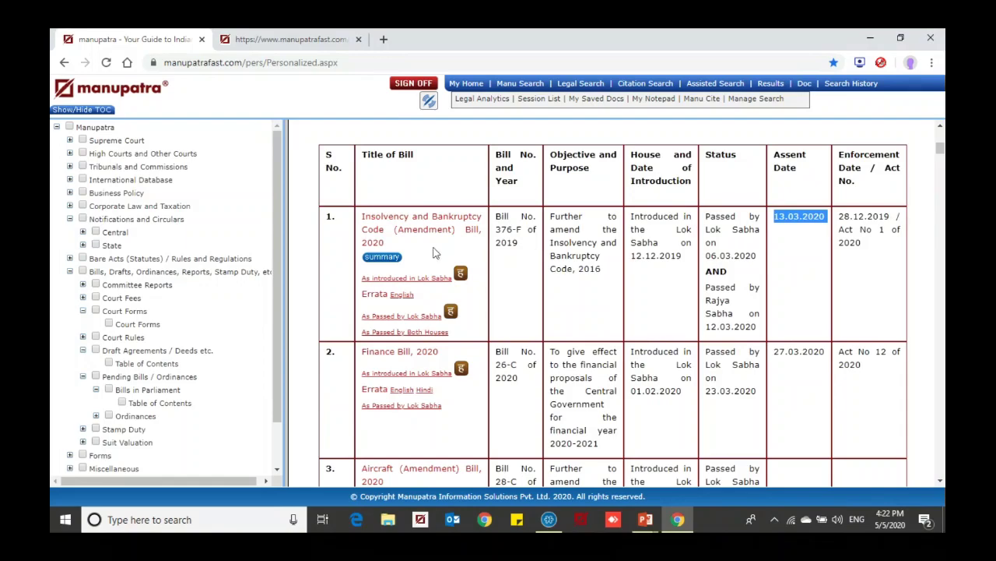
Read the summary of the Insolvency and Bankruptcy Code (Amendment) Bill, 2020, and return to the 2020 bills list.
click(380, 257)
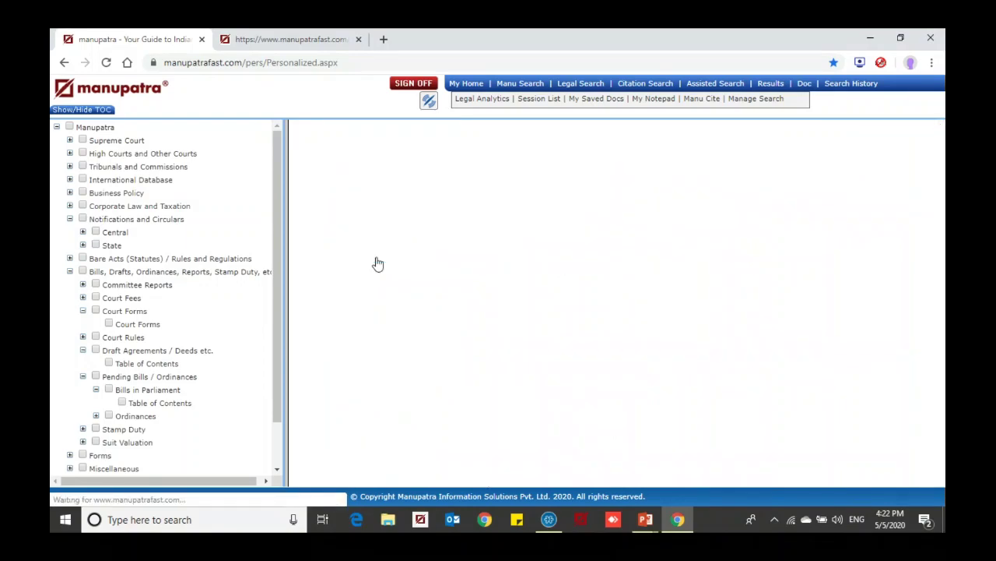
scroll(543, 294, down, 4)
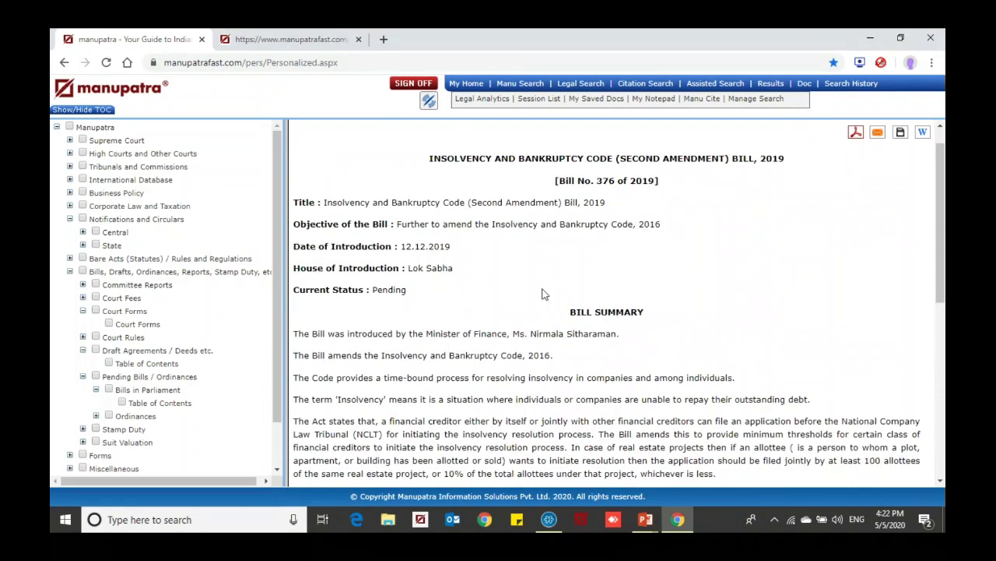
scroll(542, 295, down, 3)
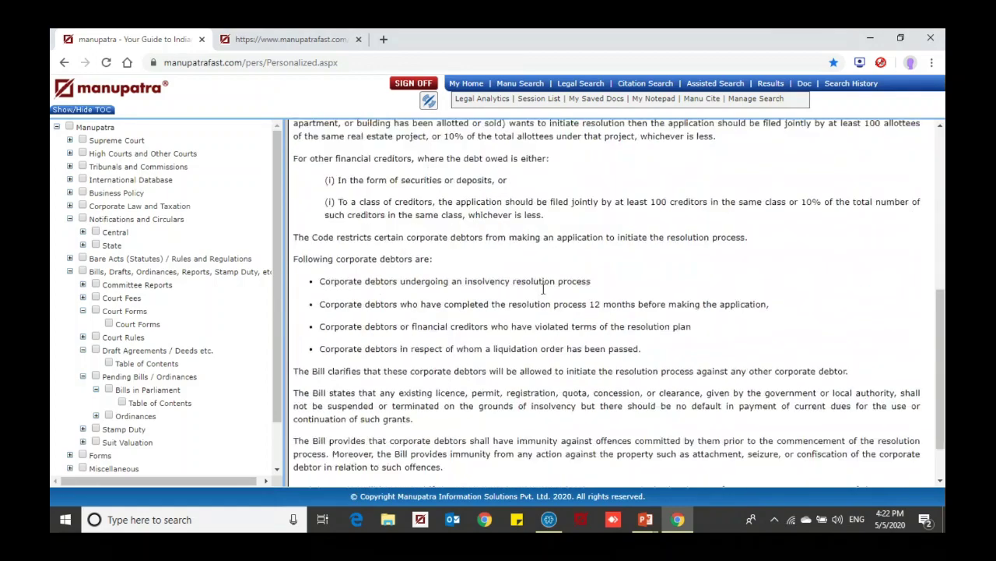
scroll(543, 294, up, 7)
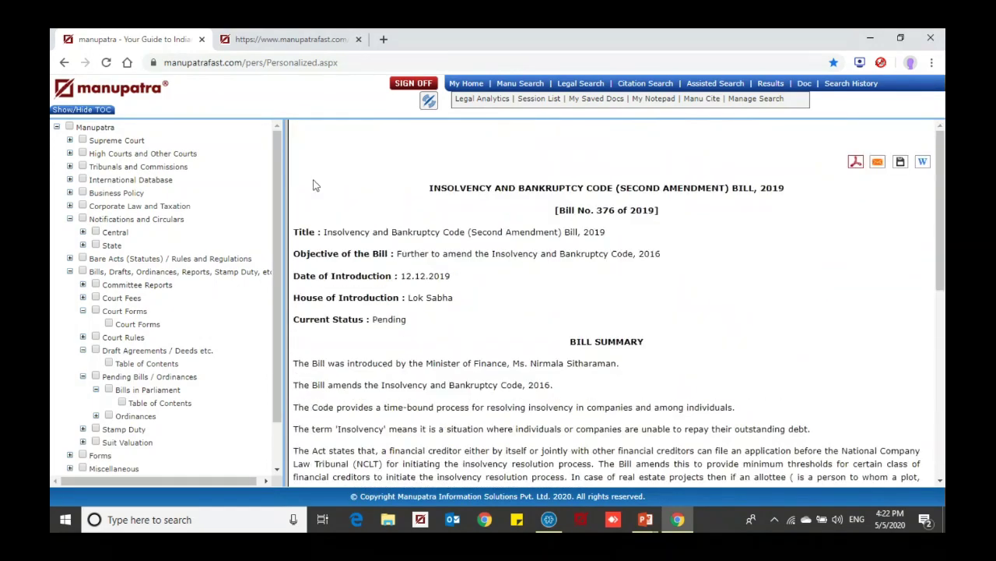
click(65, 62)
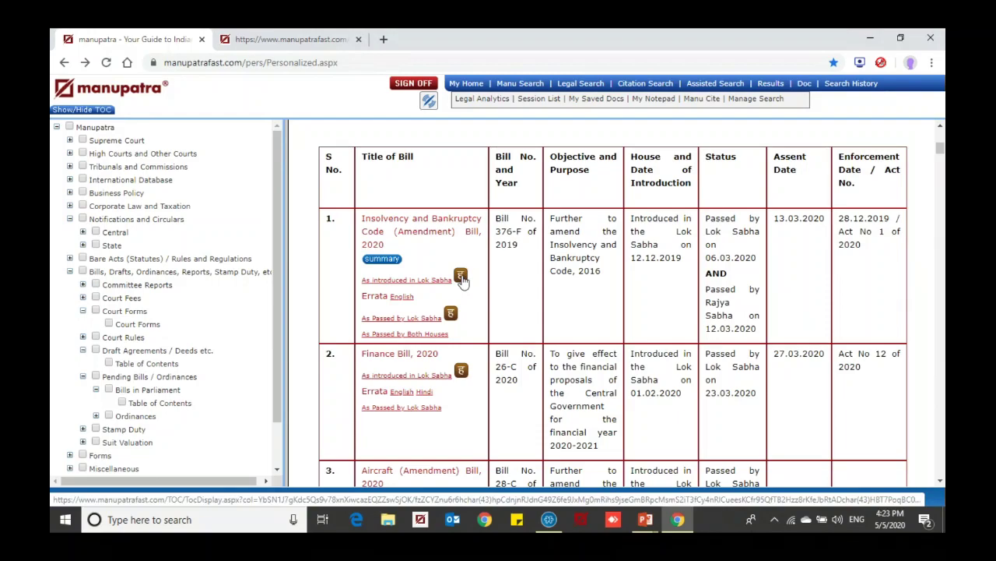
View the Hindi version of the Insolvency and Bankruptcy Code (Amendment) Bill, 2020, as introduced in Lok Sabha.
click(461, 277)
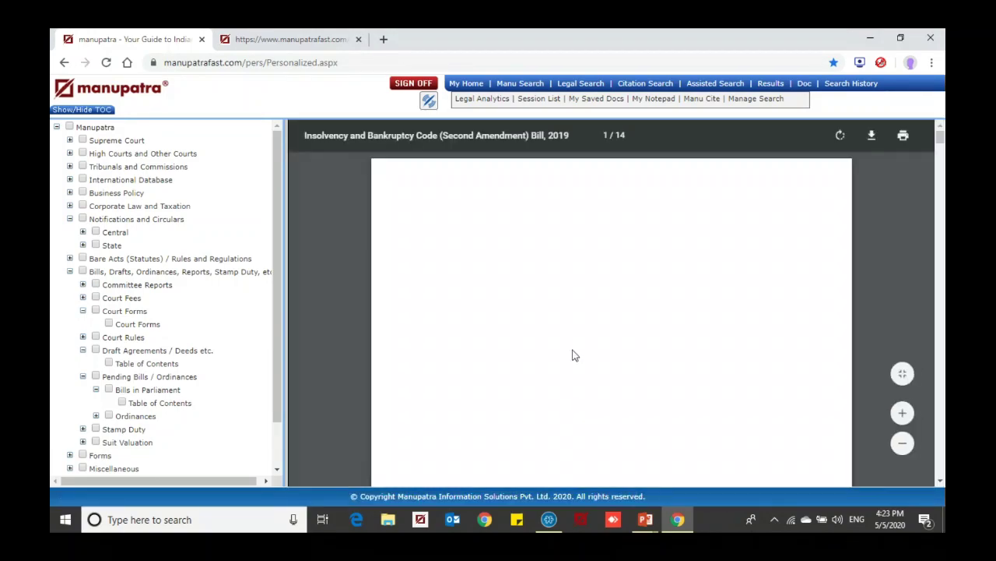
scroll(643, 365, down, 8)
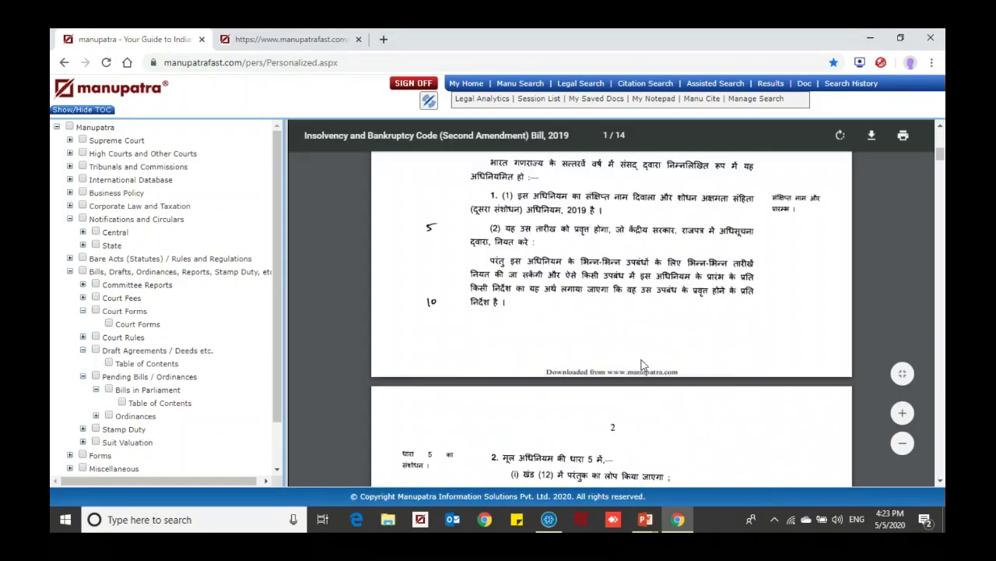
scroll(643, 365, down, 2)
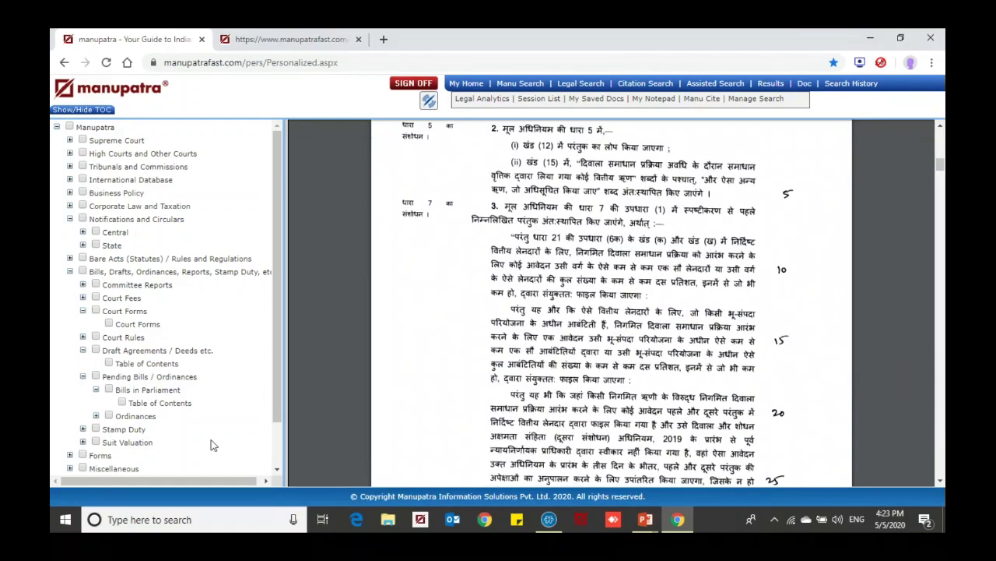
Open the Ordinances table of contents and collapse the Pending Bills / Ordinances and Draft Agreements / Deeds branches.
click(96, 415)
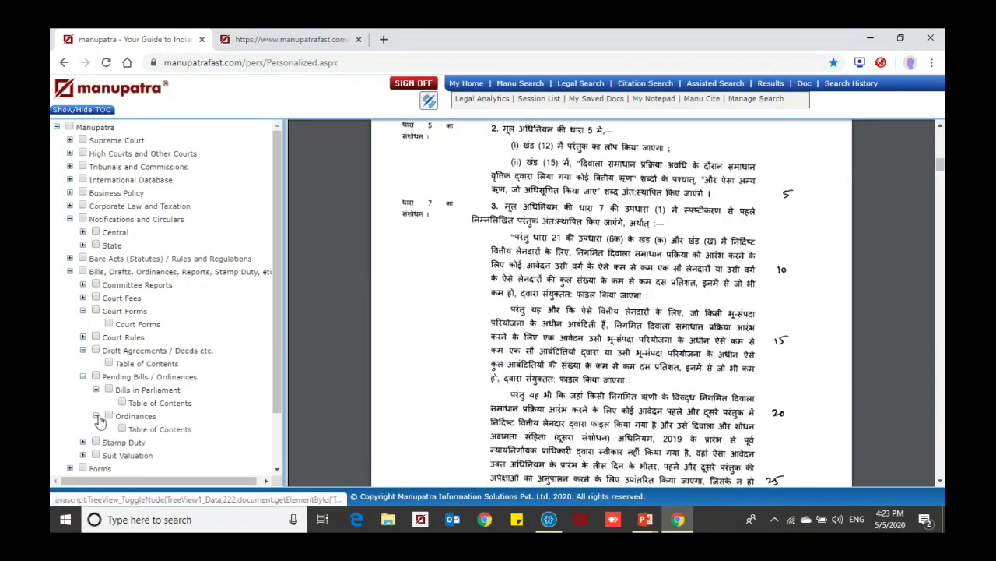
click(165, 430)
click(82, 376)
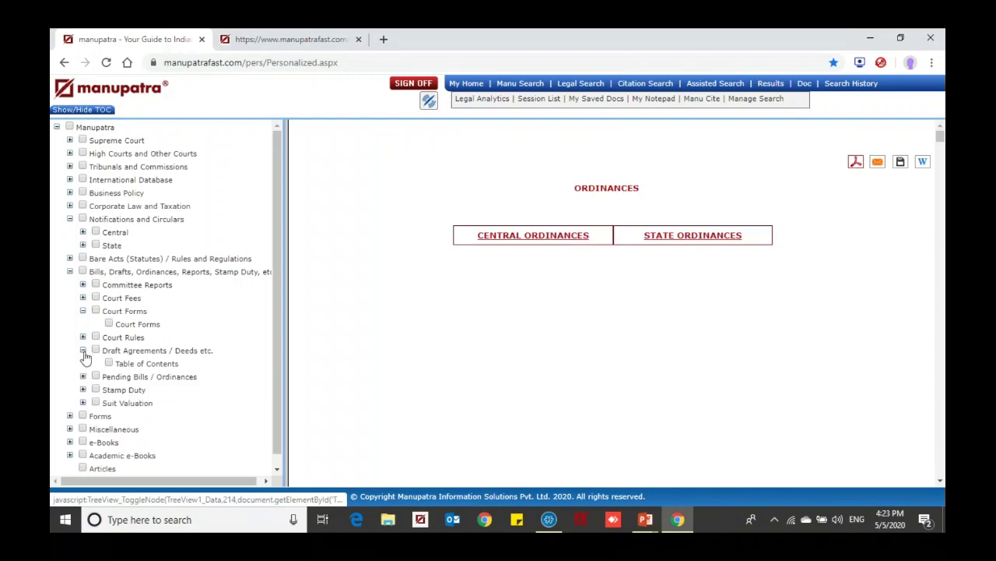
click(83, 352)
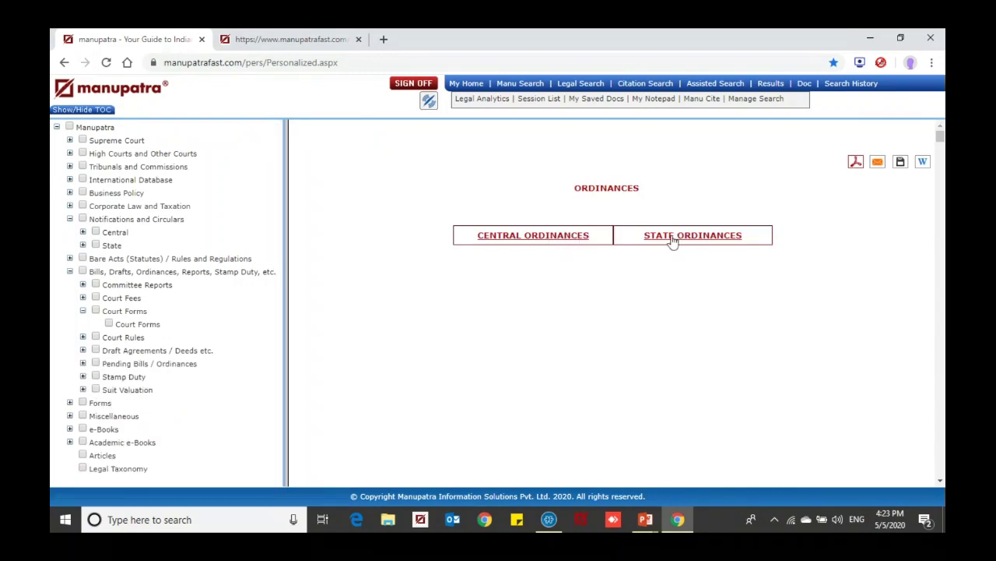
Open the Central Ordinances for 2020 and look through the listed ordinances, related bills, Acts and introduction dates.
click(578, 240)
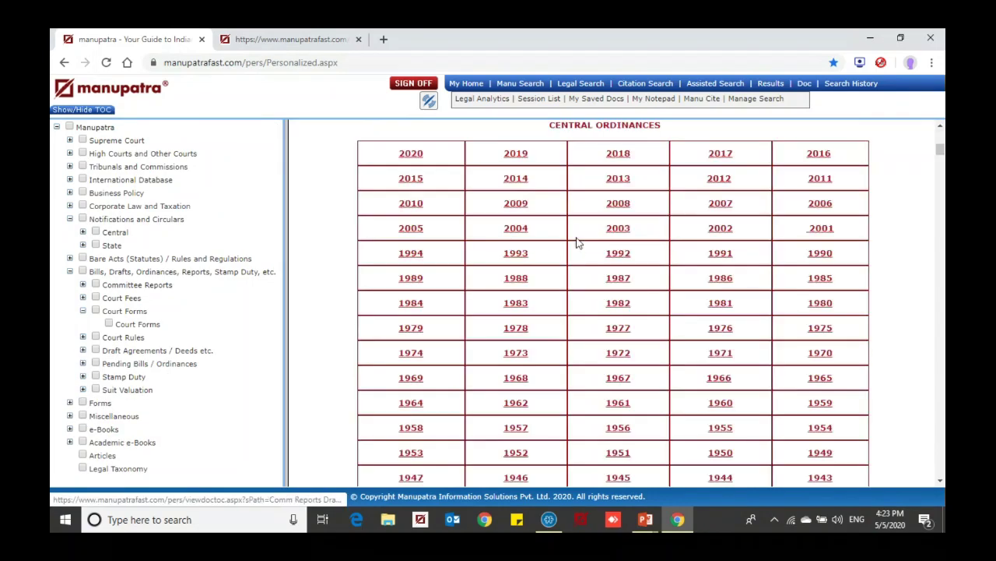
click(410, 155)
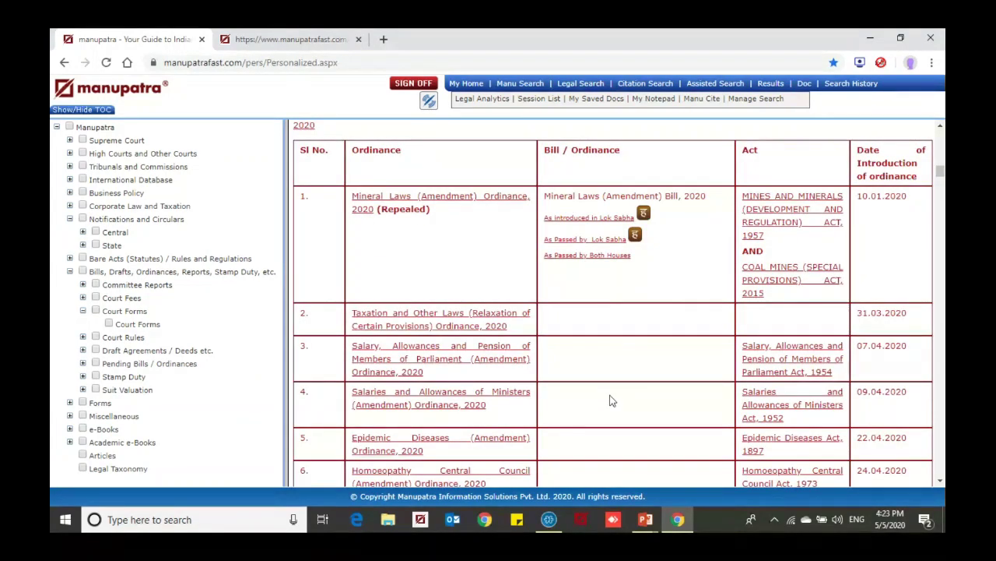
scroll(611, 401, down, 2)
right_click(611, 400)
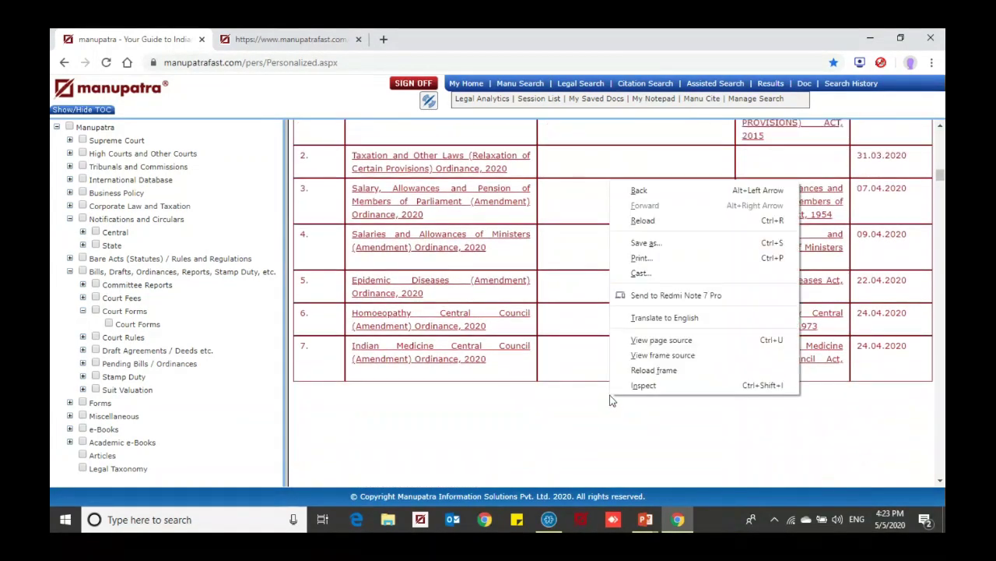
scroll(611, 400, up, 1)
scroll(611, 411, up, 1)
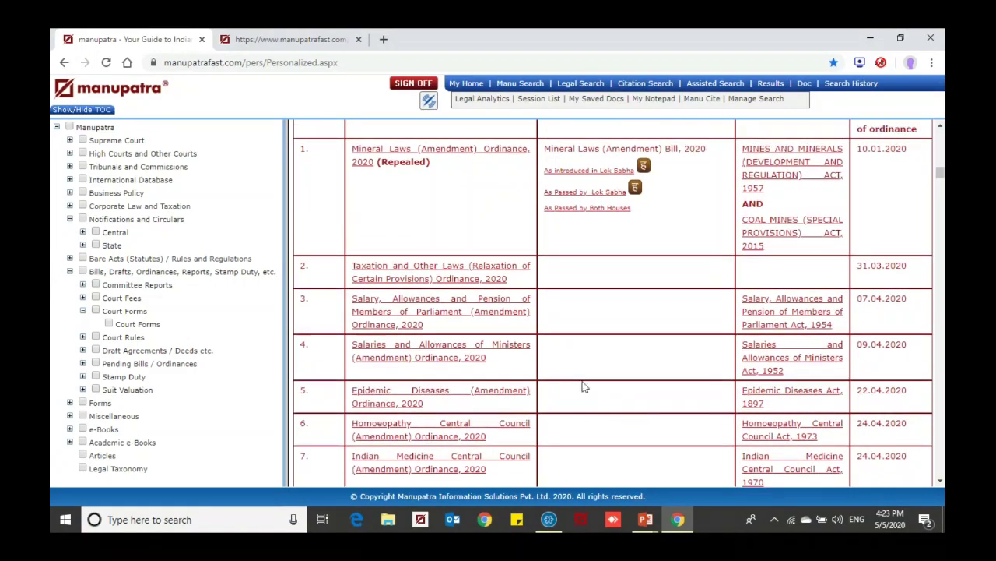
Open the Taxation and Other Laws (Relaxation of Certain Provisions) Ordinance, 2020 and review its arrangement of chapters.
click(430, 278)
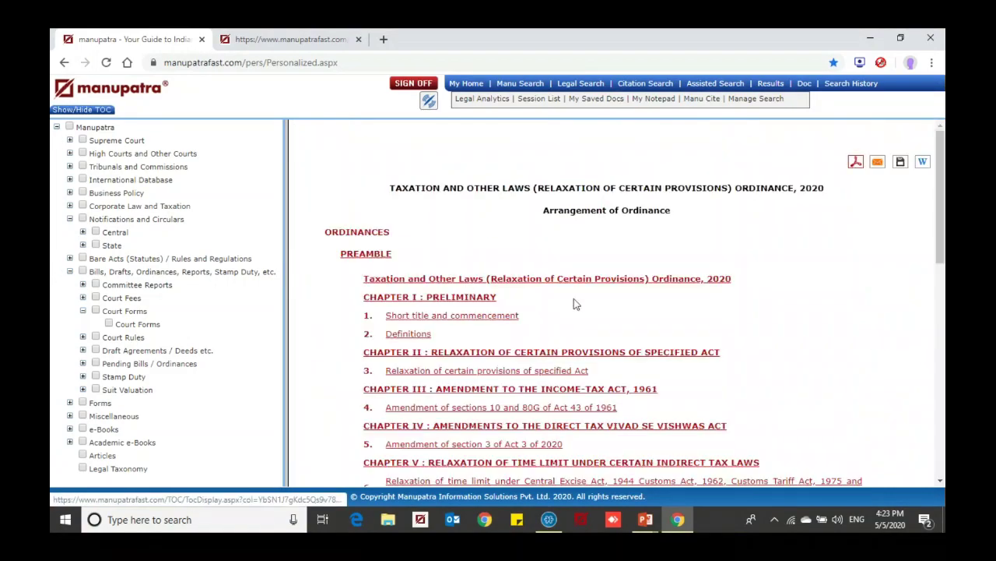
scroll(773, 316, down, 2)
scroll(773, 316, down, 2)
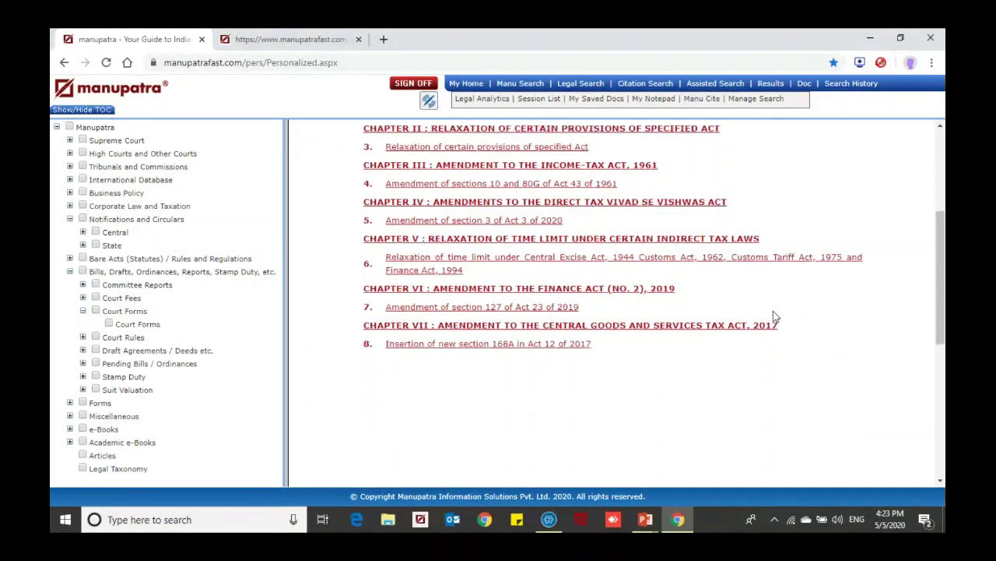
scroll(773, 316, up, 4)
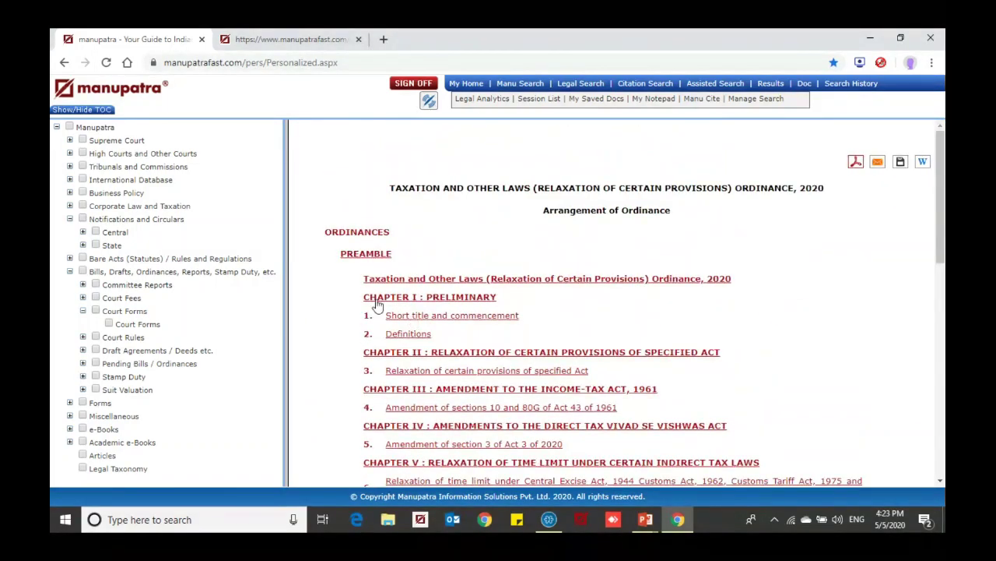
Collapse the Bills, Drafts, Ordinances and the Notifications and Circulars branches, and return to the My Home page.
click(70, 272)
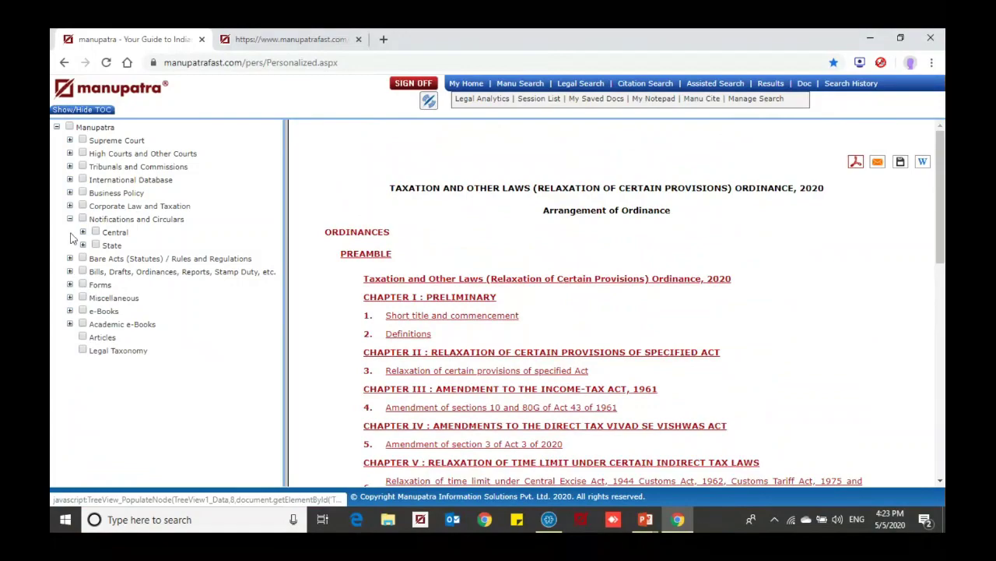
click(69, 218)
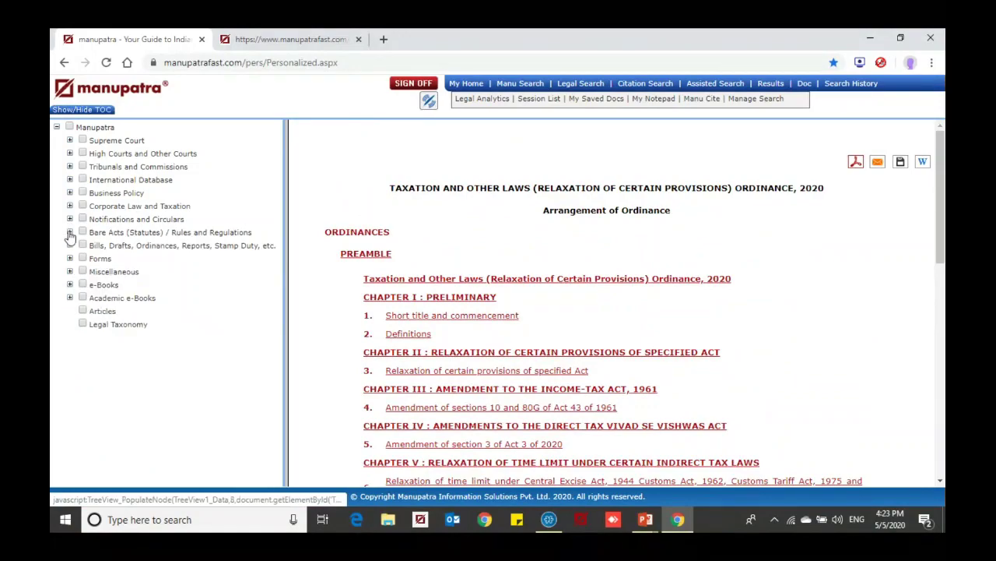
click(470, 83)
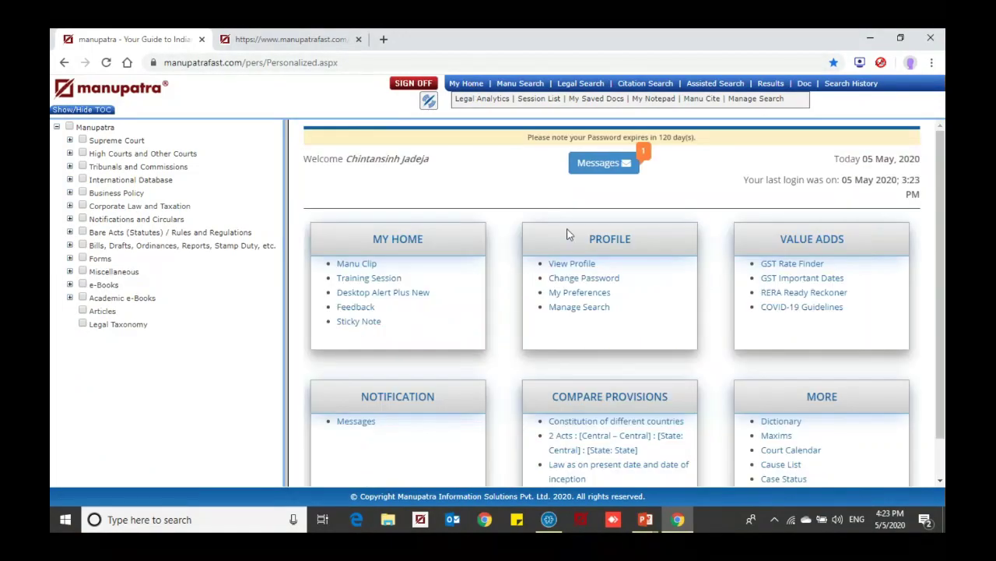
Open Constitution of different countries under Compare Provisions, browse the countries available for comparison, and close the window.
scroll(530, 203, down, 1)
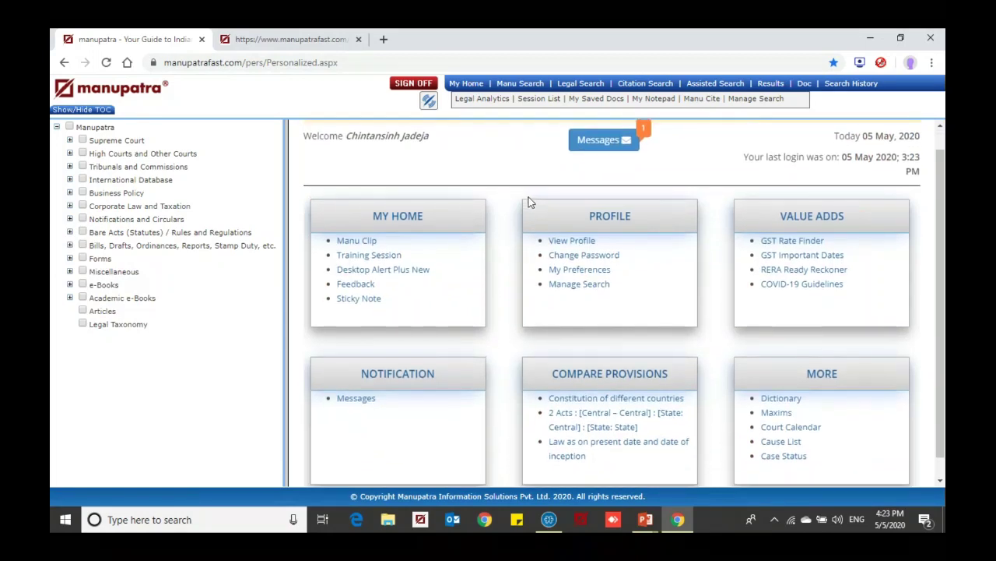
triple_click(586, 371)
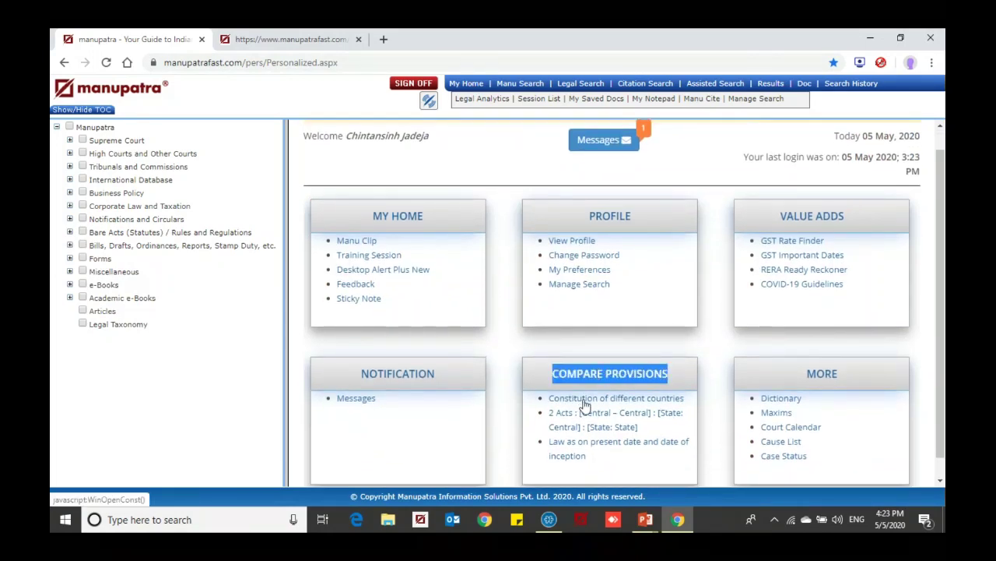
click(583, 402)
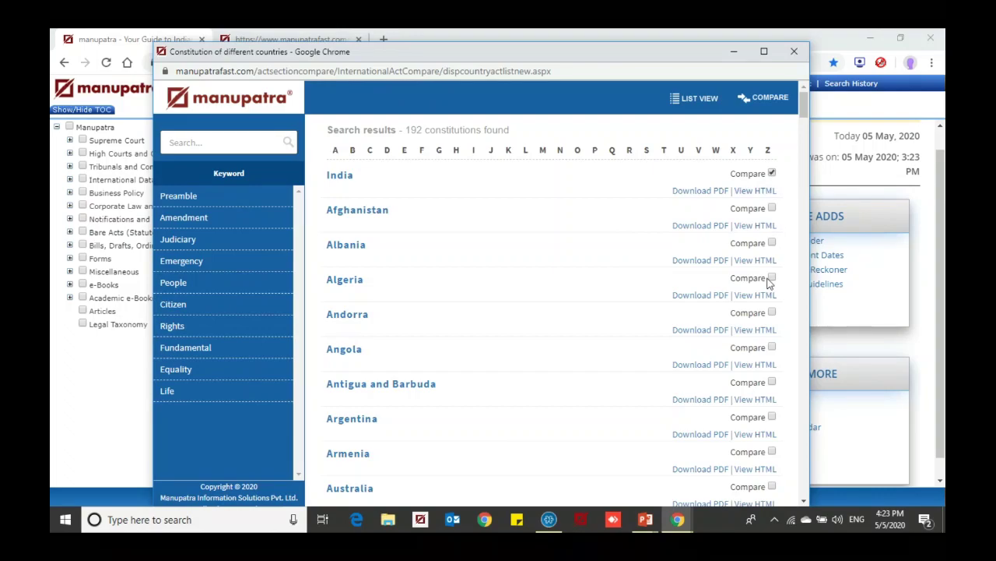
scroll(768, 283, down, 4)
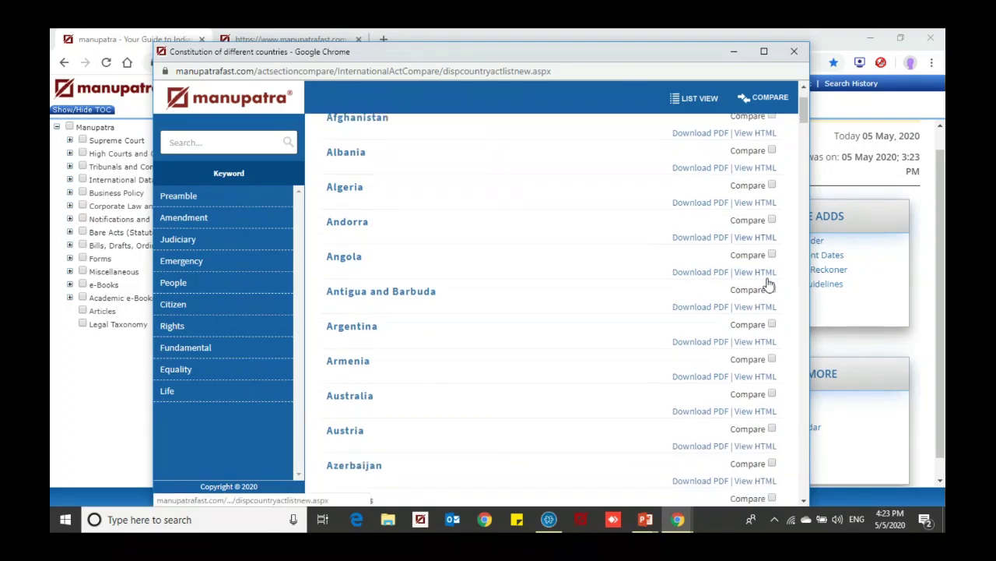
scroll(768, 282, down, 4)
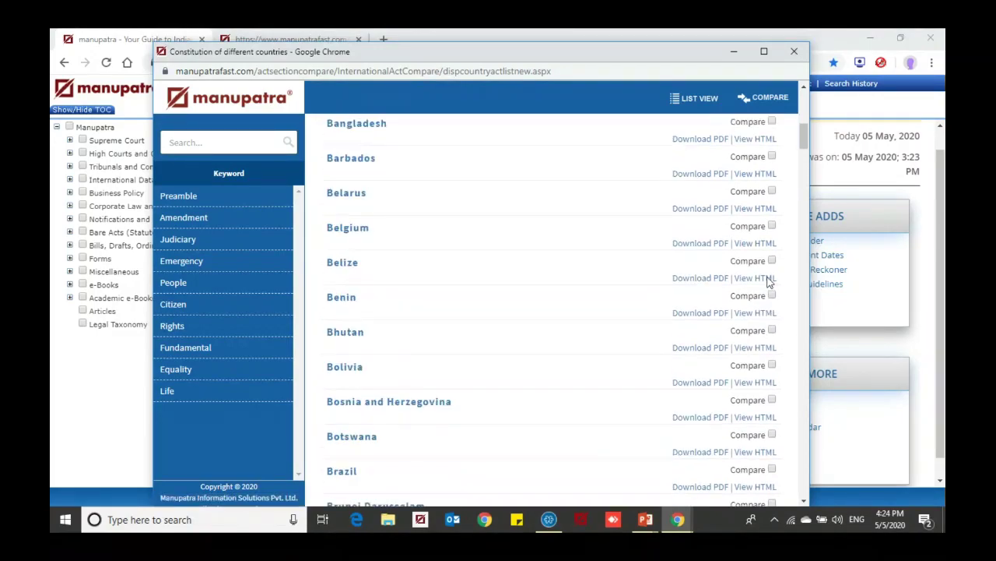
scroll(768, 283, up, 8)
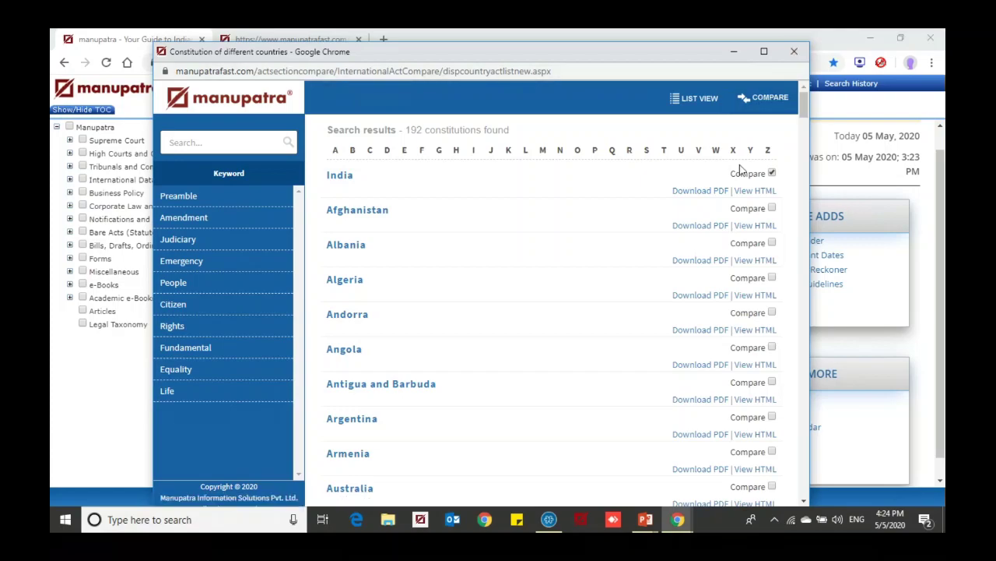
click(794, 60)
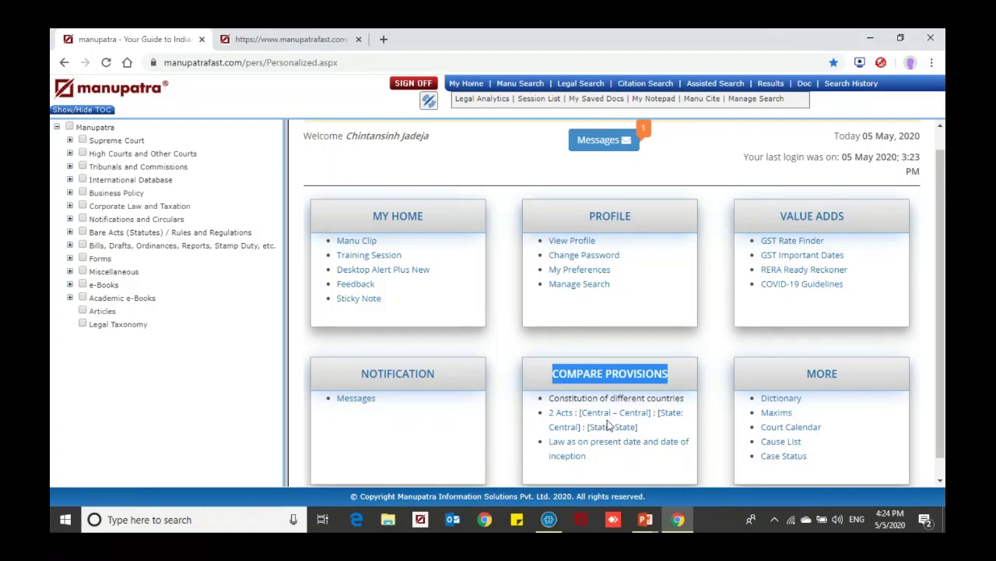
Generate the Act Wise Comparative Chart for the Consumer Protection Act, 2019 from the present-versus-inception law comparison, and maximize its window.
click(612, 448)
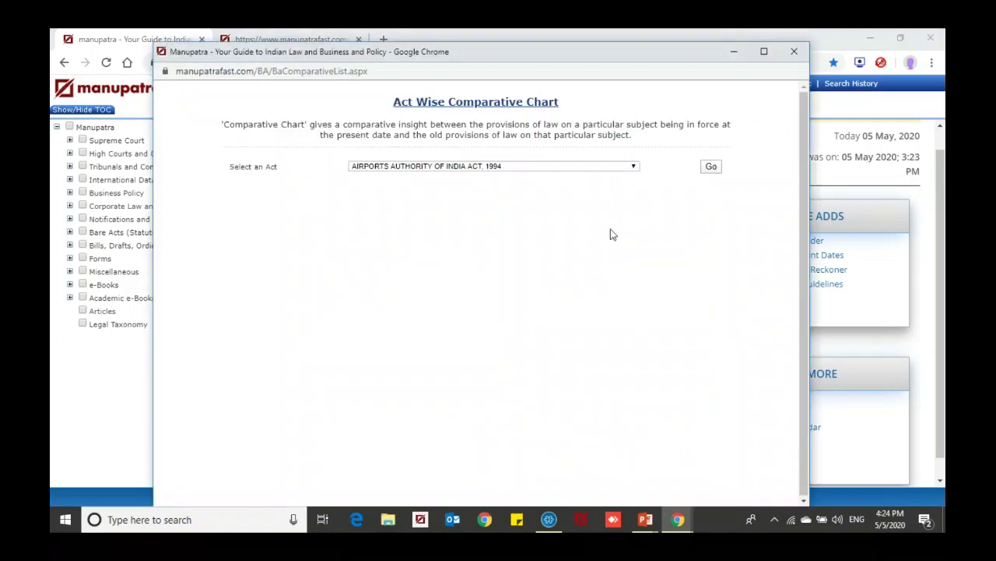
click(635, 168)
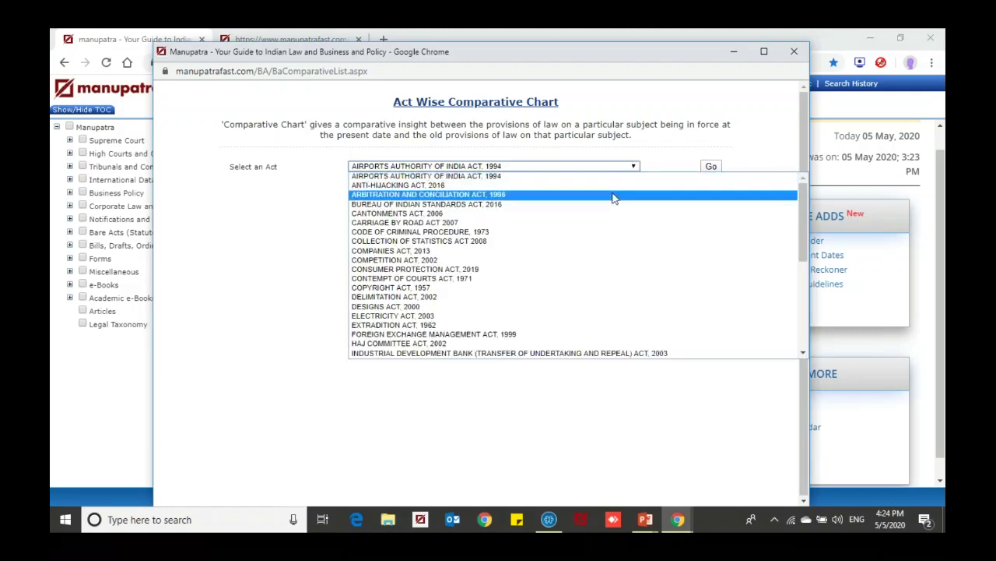
click(467, 270)
click(711, 166)
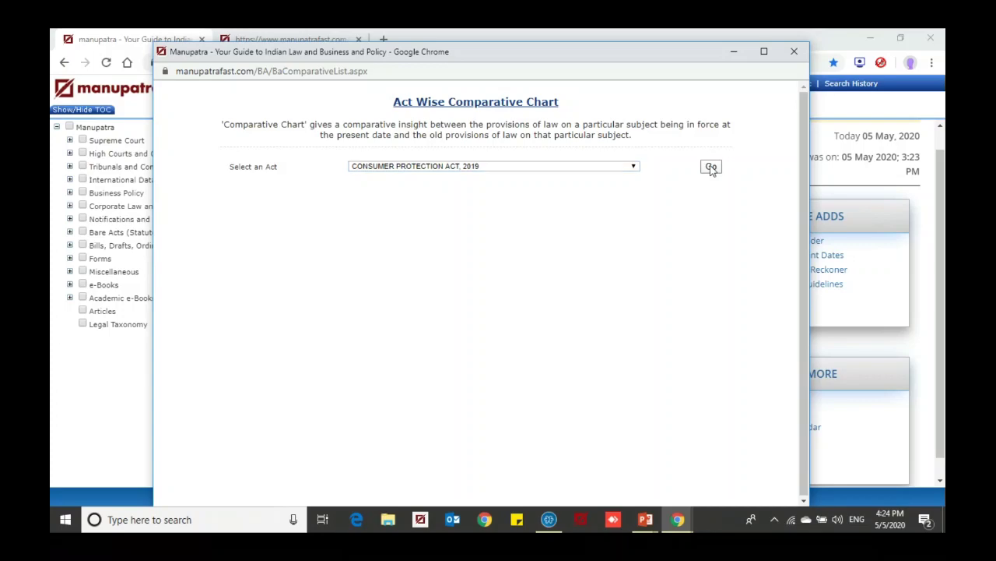
click(765, 53)
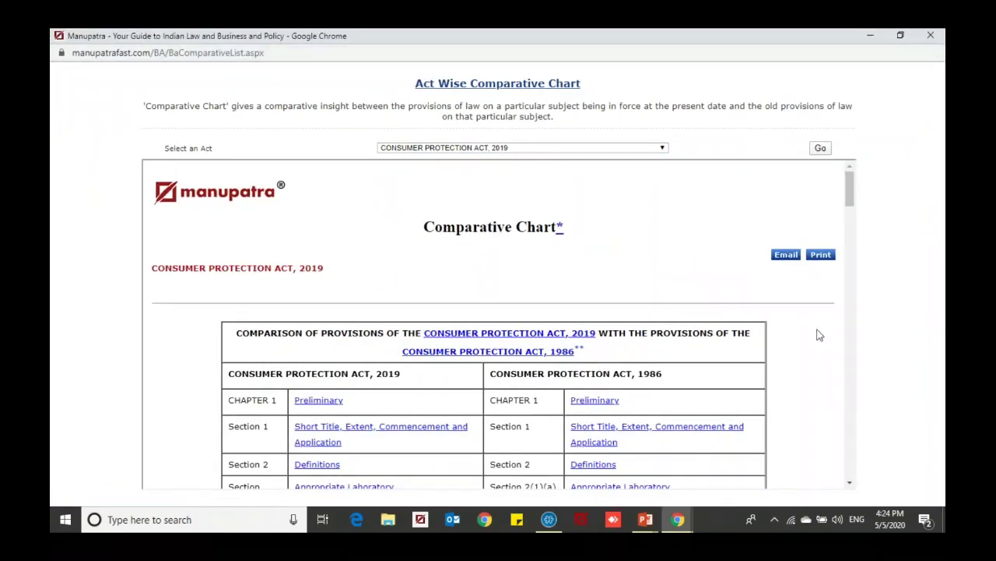
Examine the section-by-section comparison of the Consumer Protection Act, 2019 with the 1986 Act through to its final sections.
scroll(819, 335, down, 3)
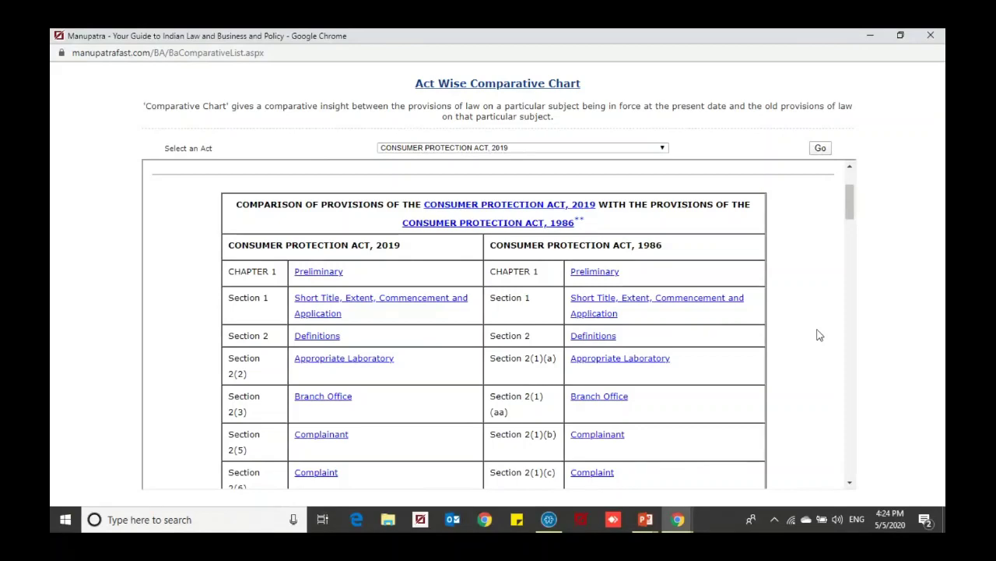
scroll(819, 335, down, 3)
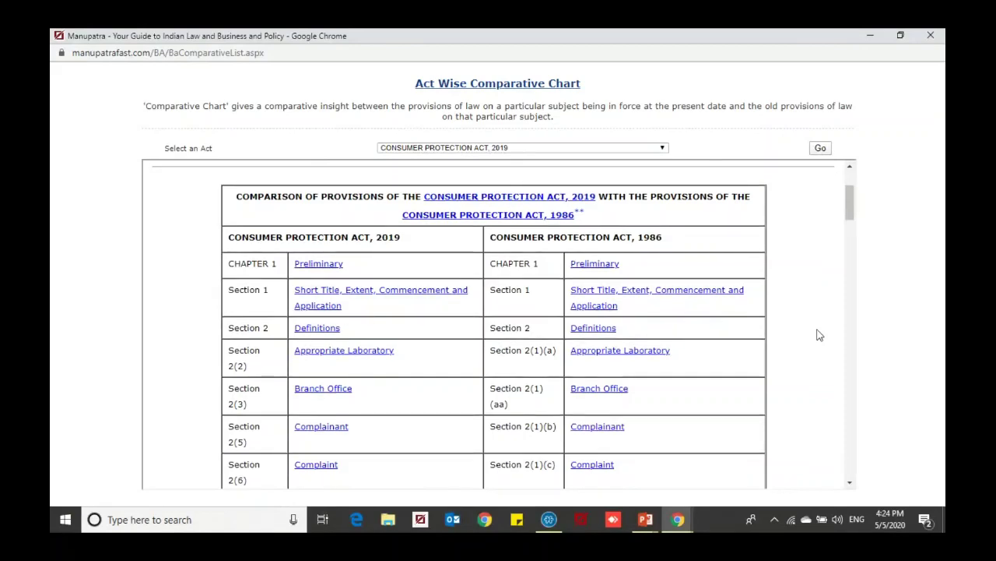
scroll(819, 334, down, 1)
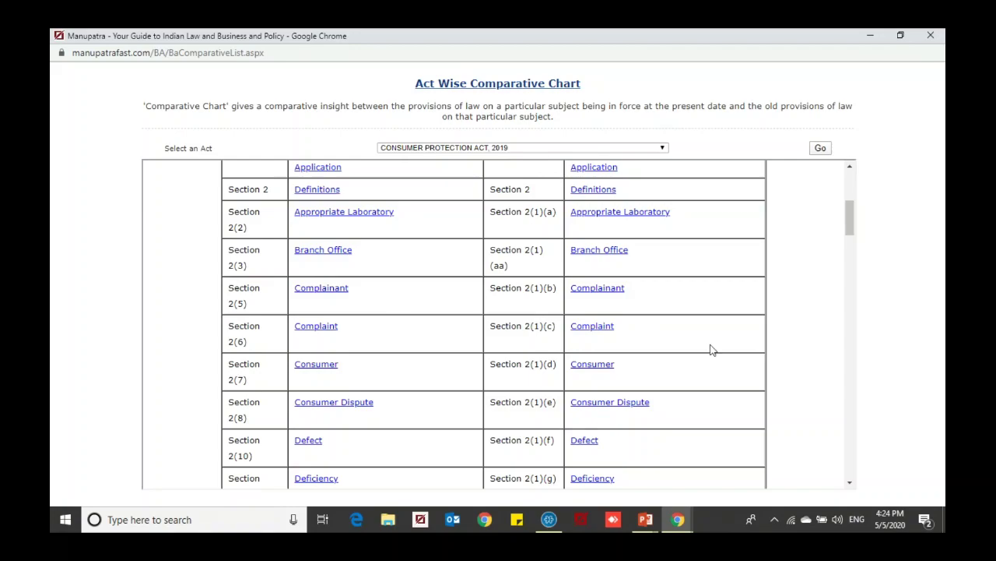
scroll(710, 349, down, 8)
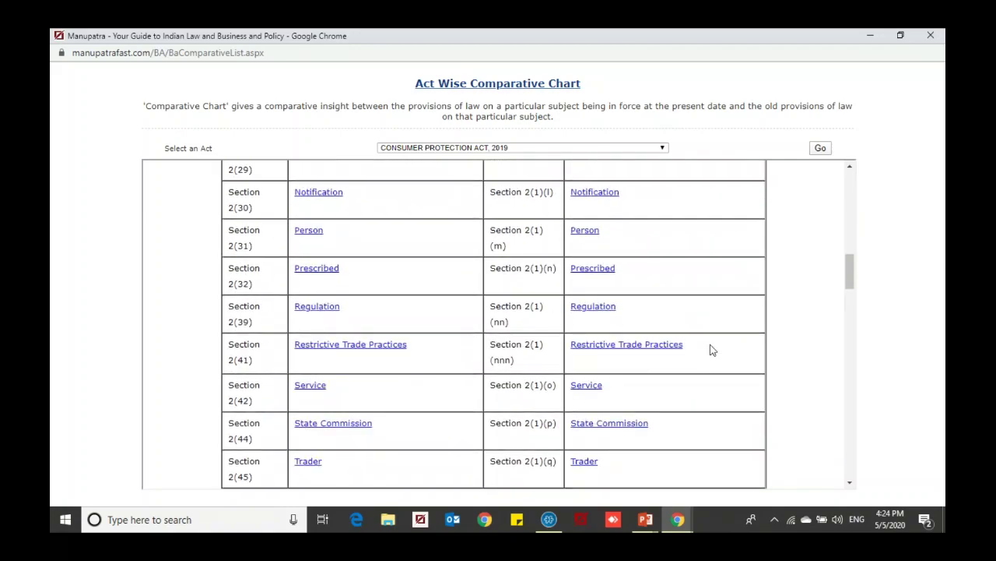
scroll(710, 349, down, 10)
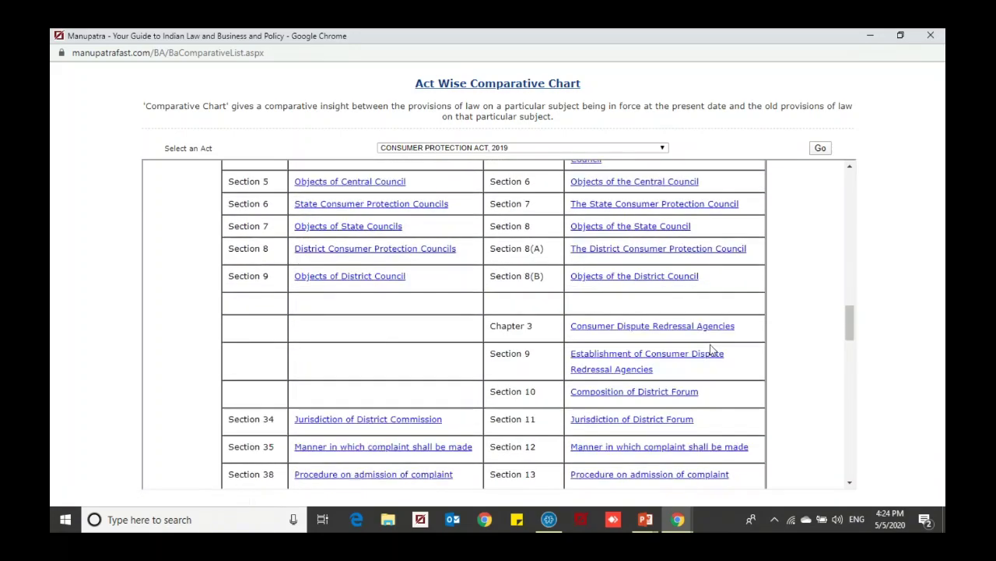
scroll(710, 349, down, 10)
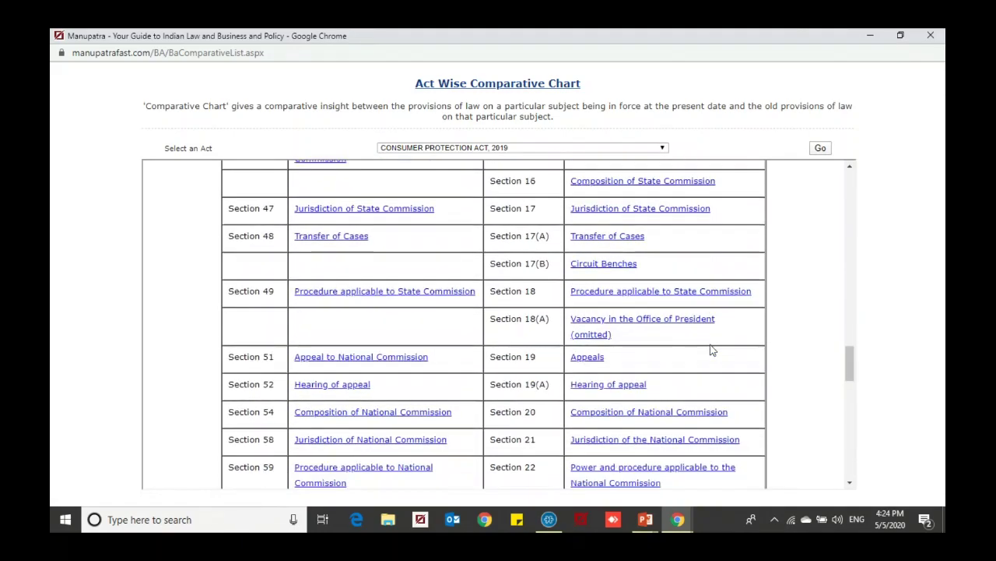
scroll(710, 350, down, 10)
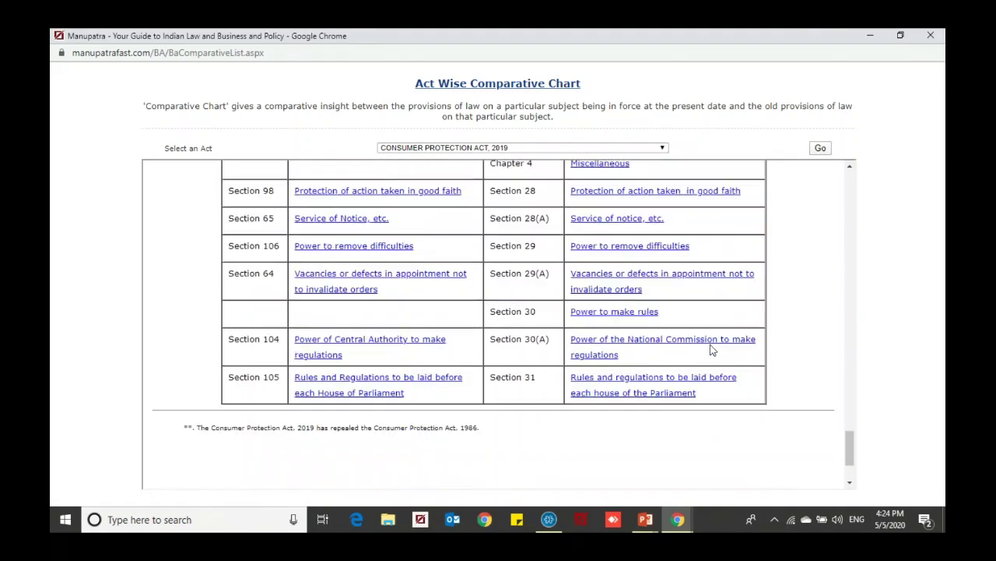
scroll(710, 350, up, 10)
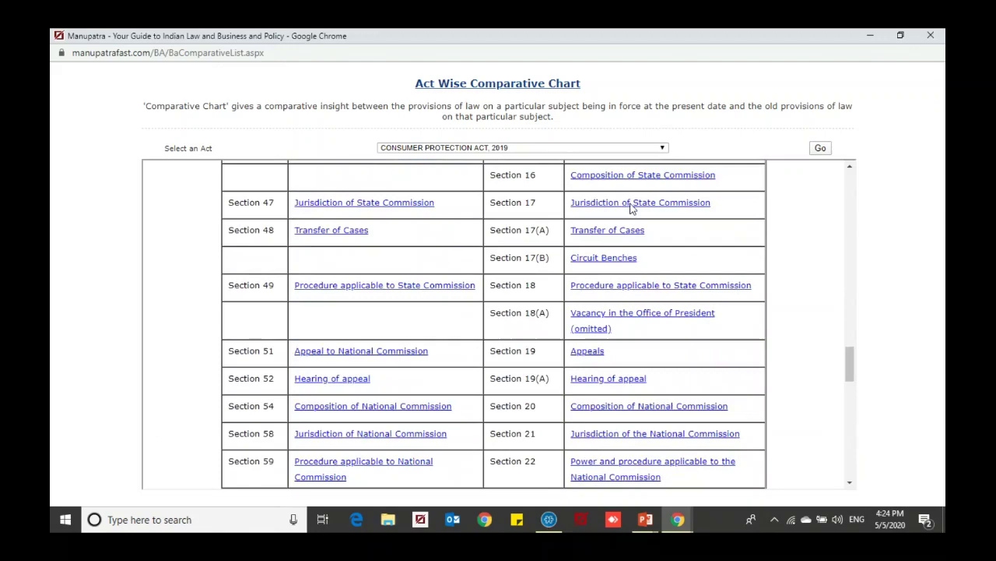
Browse the full list of Acts available for the Act Wise Comparative Chart, and close the comparison windows.
click(638, 148)
click(638, 153)
click(638, 151)
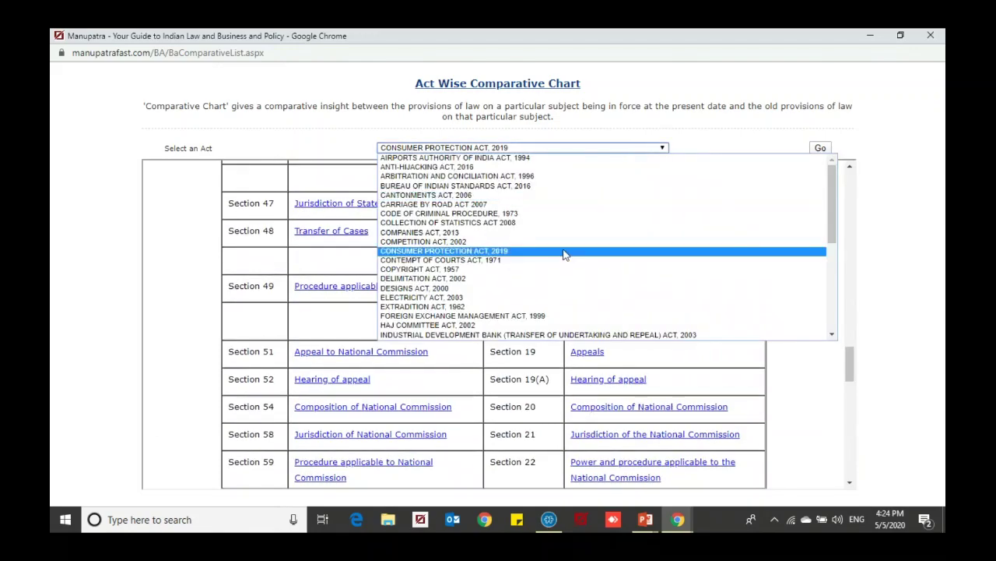
scroll(565, 254, down, 5)
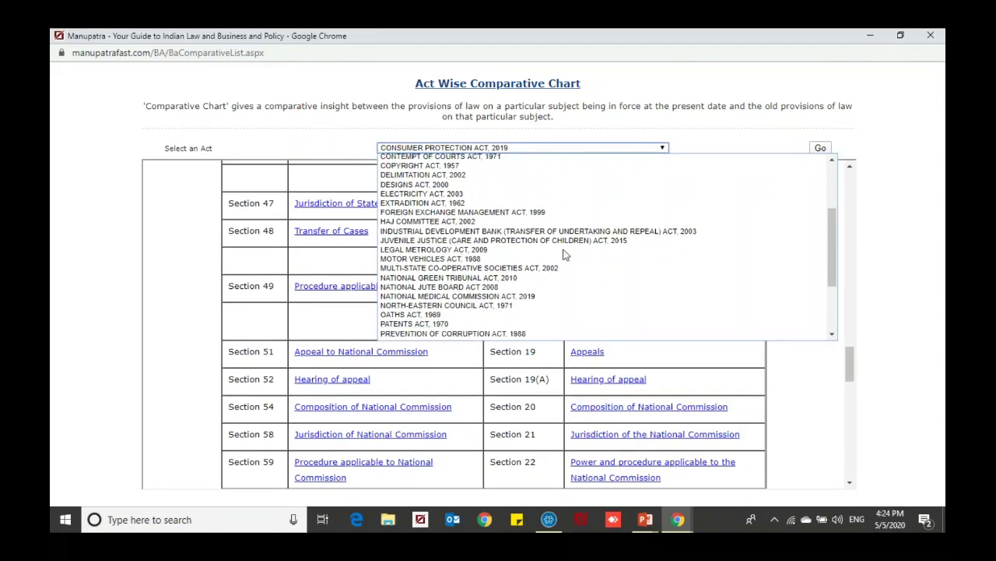
scroll(565, 255, down, 3)
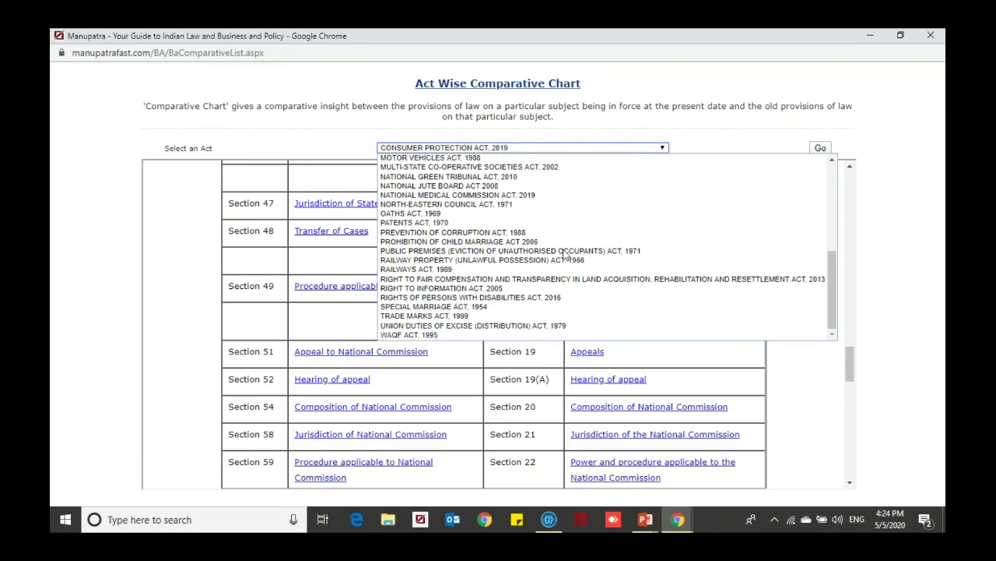
scroll(566, 255, up, 2)
scroll(565, 255, up, 6)
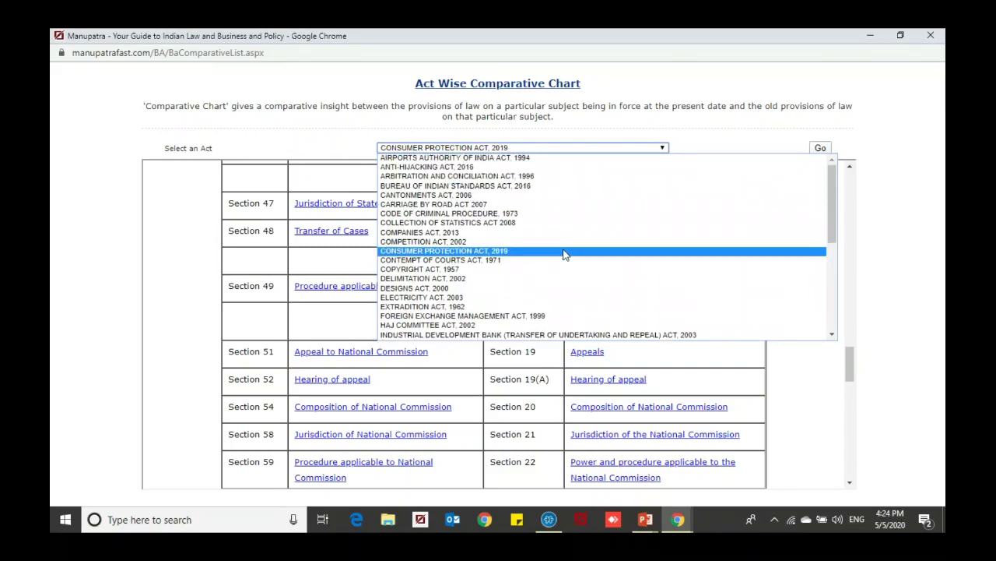
click(930, 35)
click(930, 35)
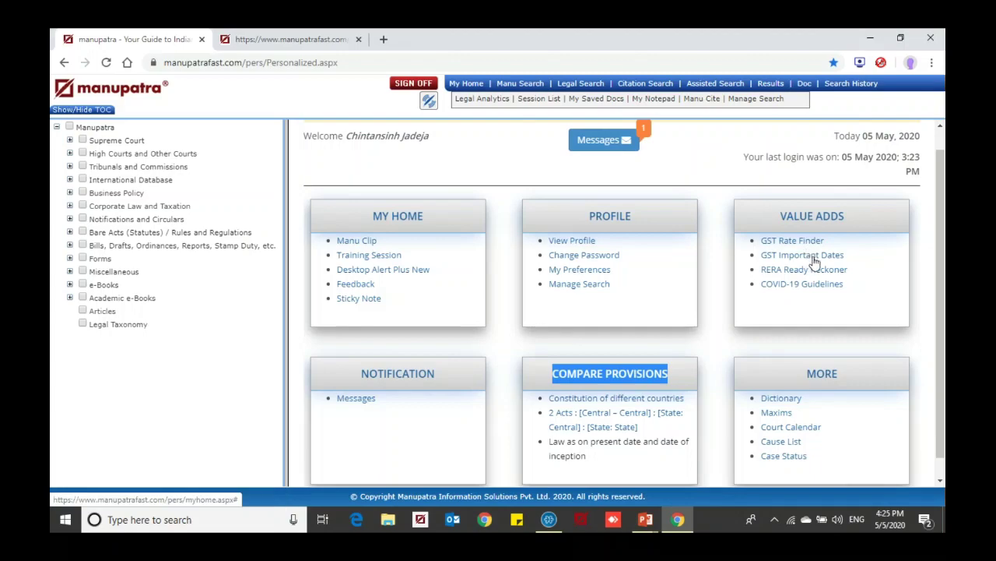
In the RERA Ready Reckoner, compare Gujarat with Maharashtra on the Ongoing Project and Penalty for Default topics.
click(783, 274)
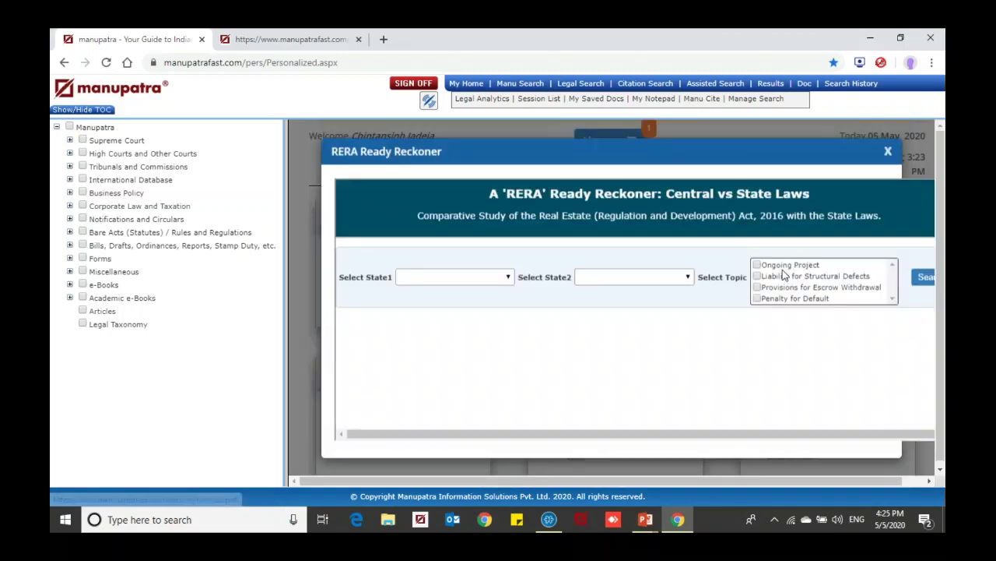
click(506, 277)
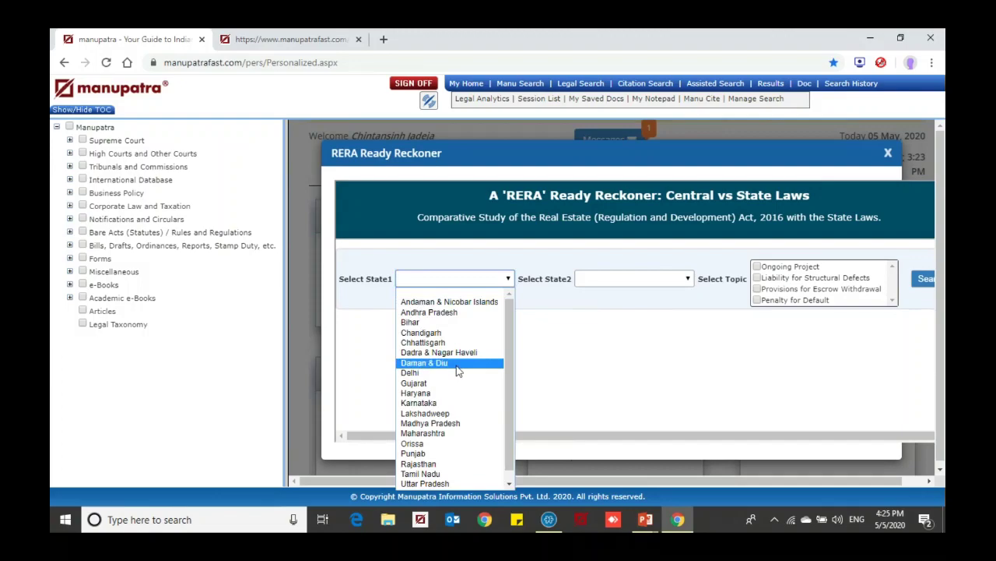
click(432, 382)
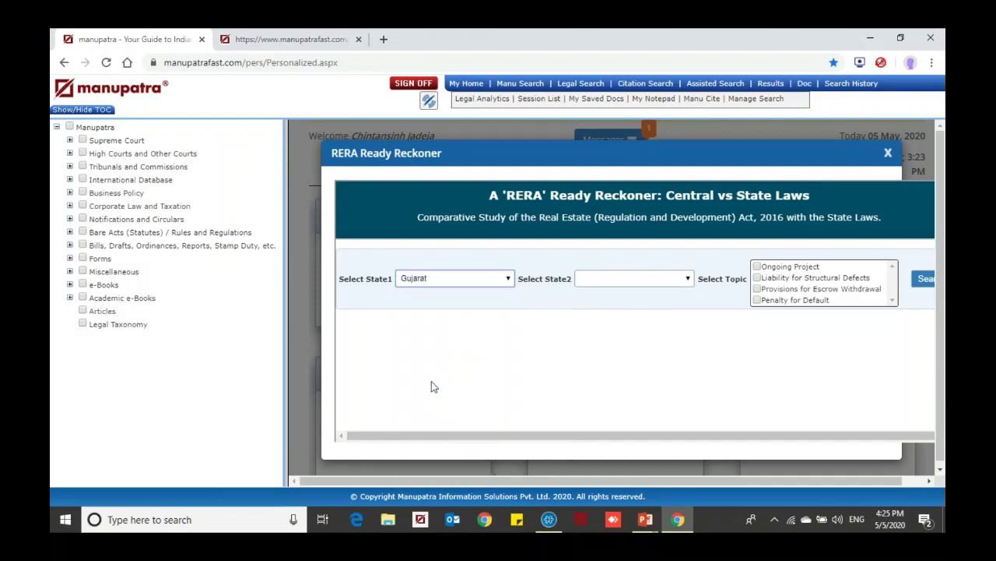
click(679, 280)
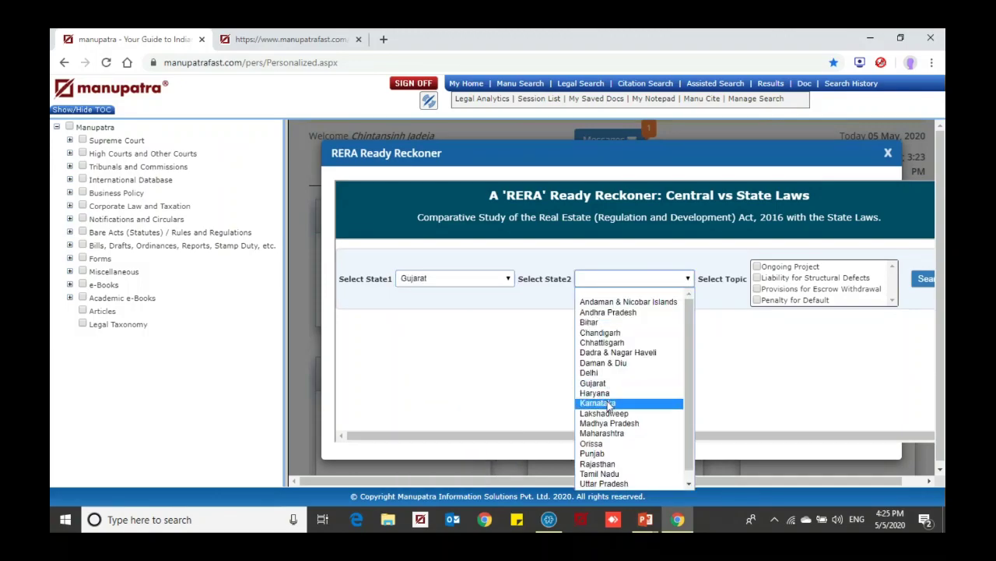
click(614, 433)
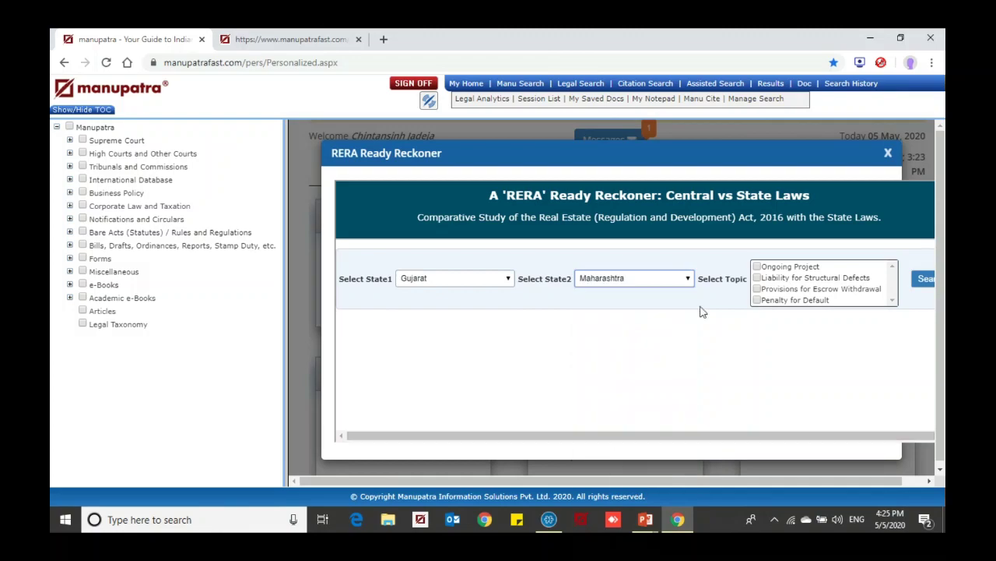
click(757, 267)
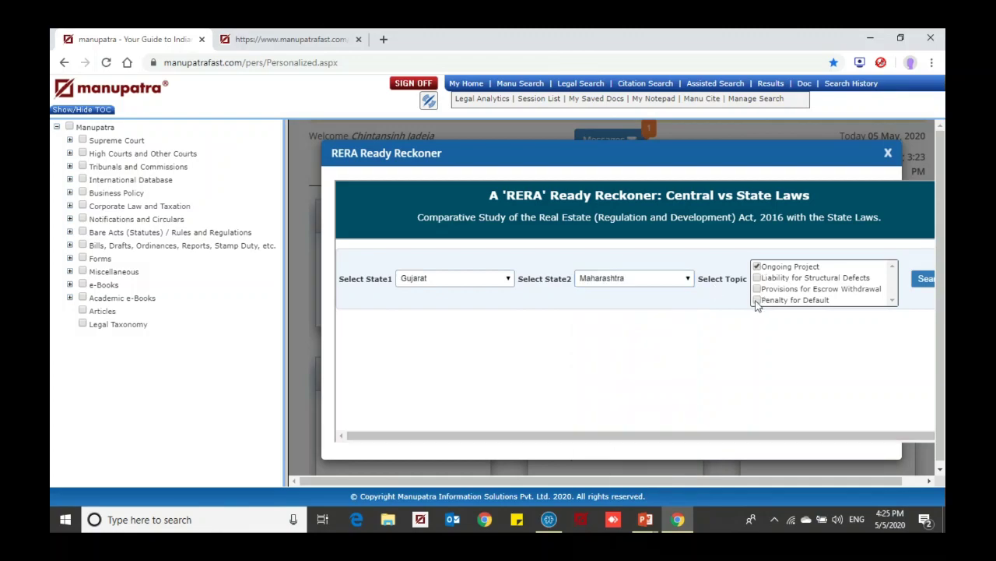
click(926, 278)
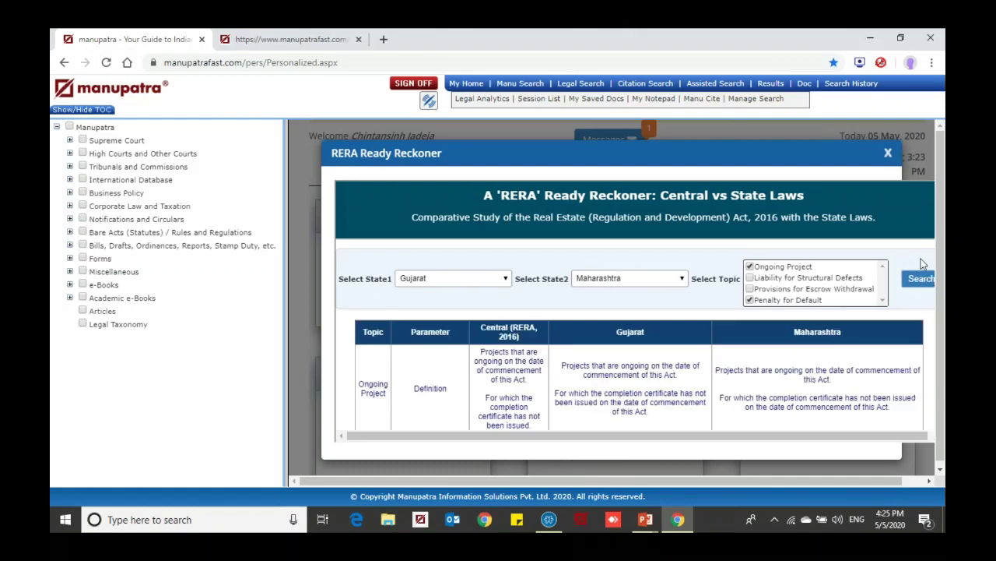
Narrow the contents tree, examine the Central, Gujarat and Maharashtra provisions on ongoing projects and default penalties, and close the RERA Ready Reckoner.
click(71, 109)
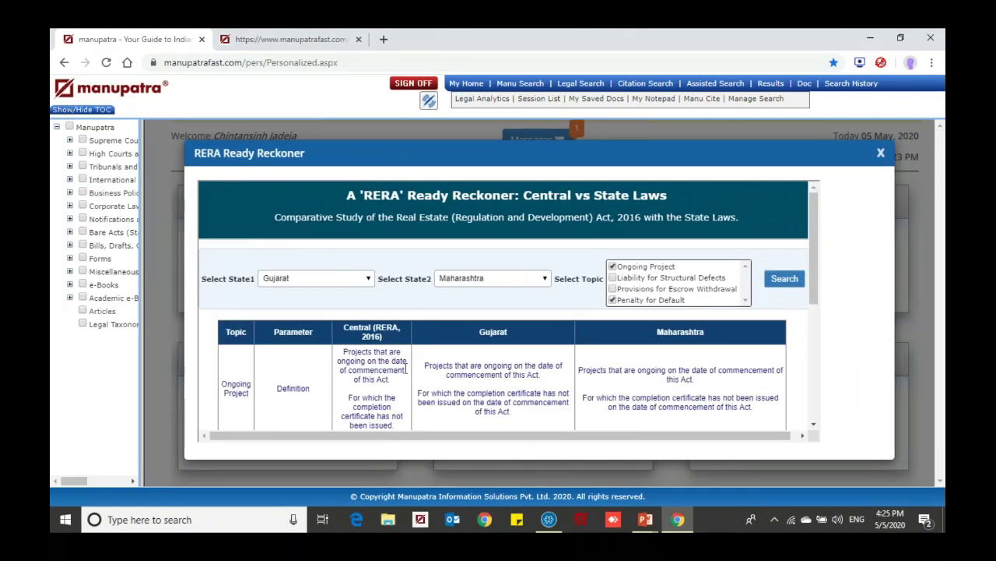
scroll(454, 382, down, 2)
scroll(454, 381, down, 3)
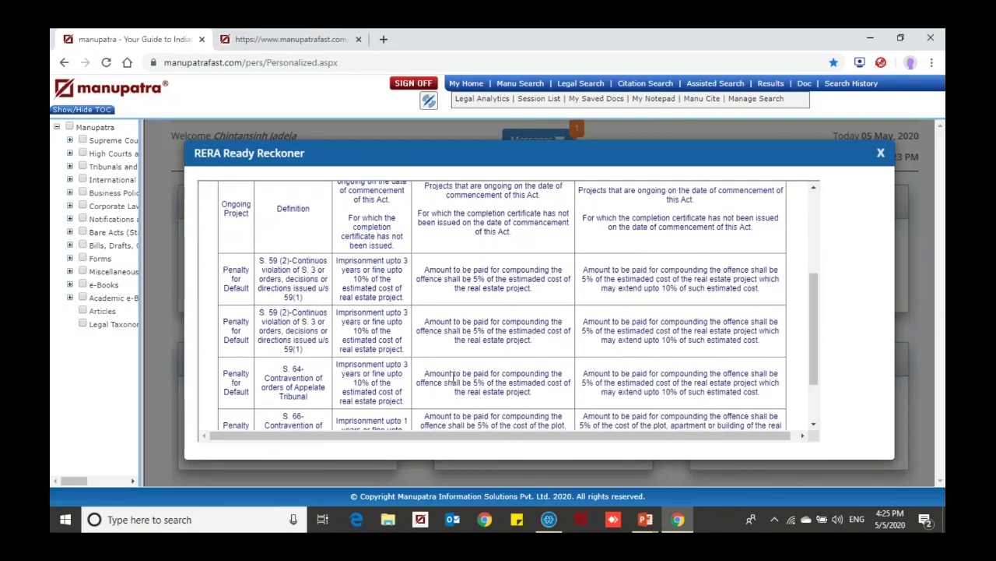
scroll(454, 381, down, 1)
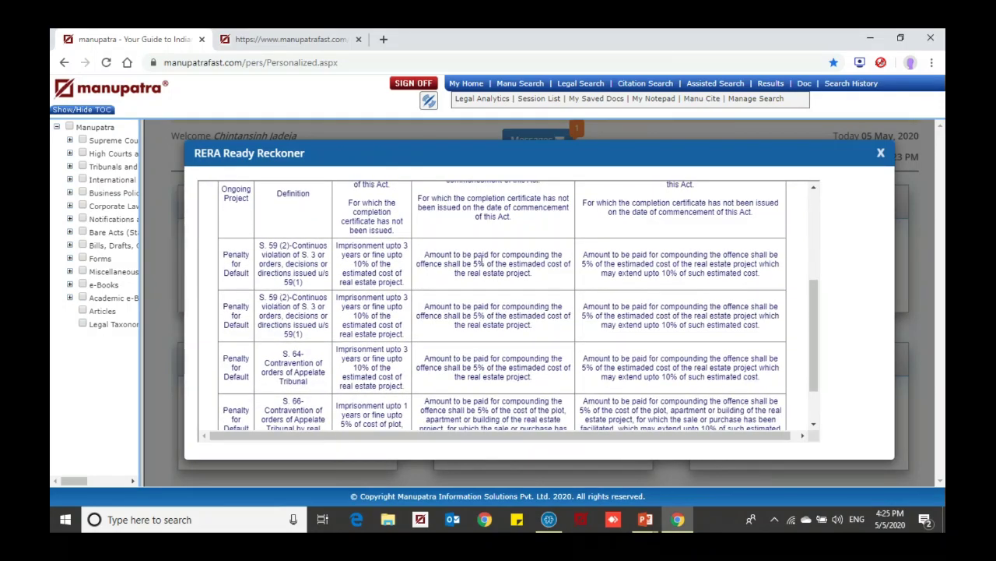
triple_click(688, 272)
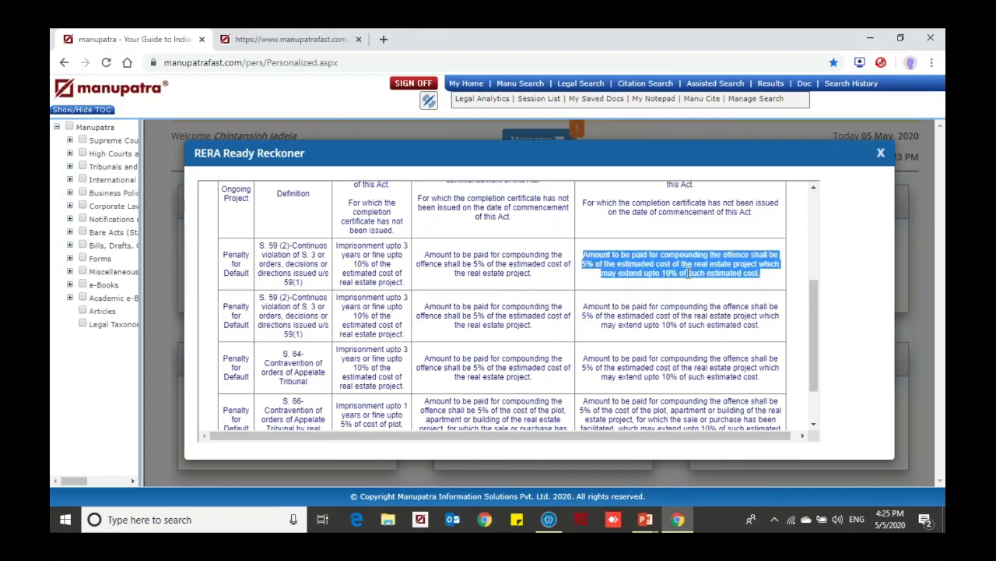
triple_click(496, 266)
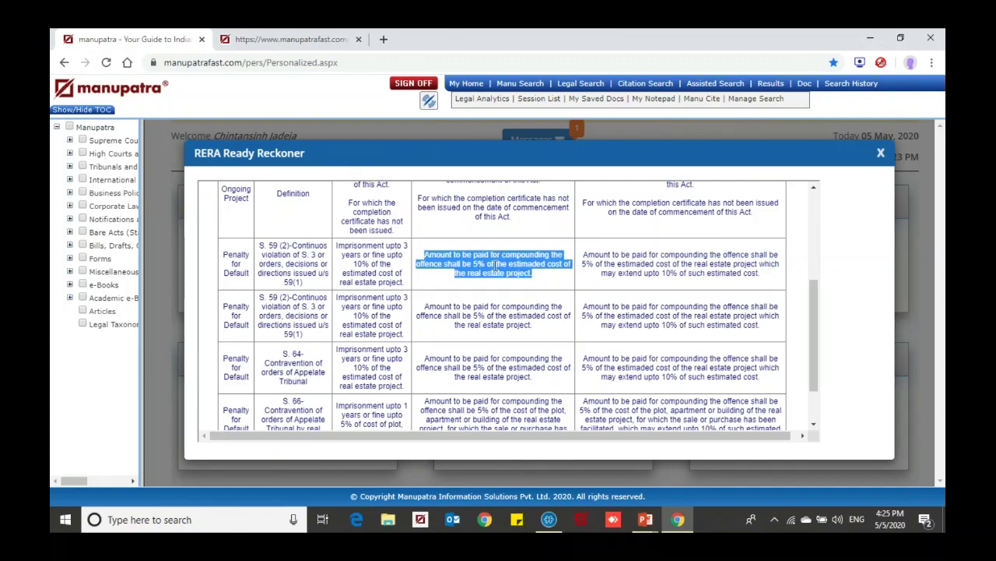
scroll(495, 265, up, 2)
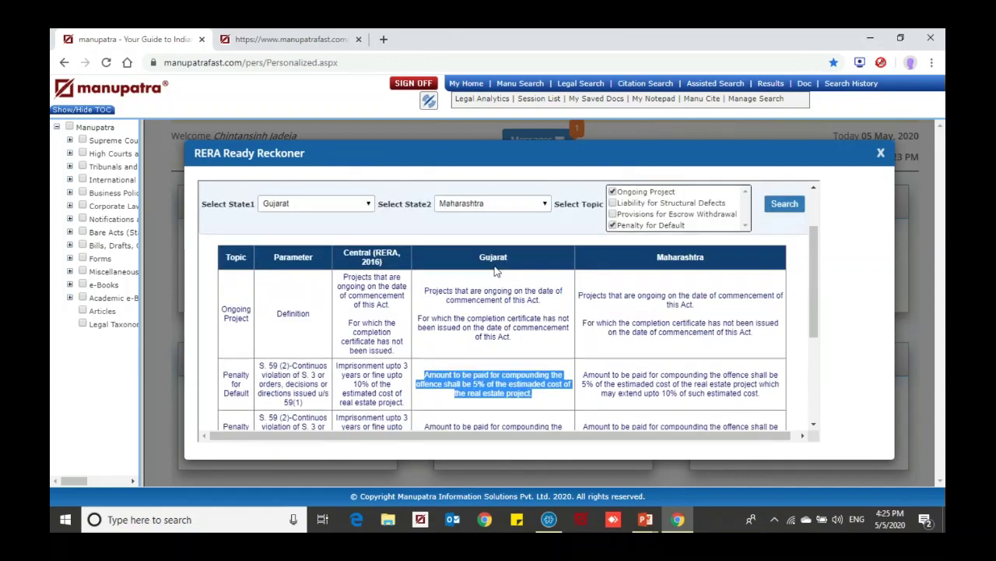
scroll(495, 265, down, 3)
triple_click(375, 232)
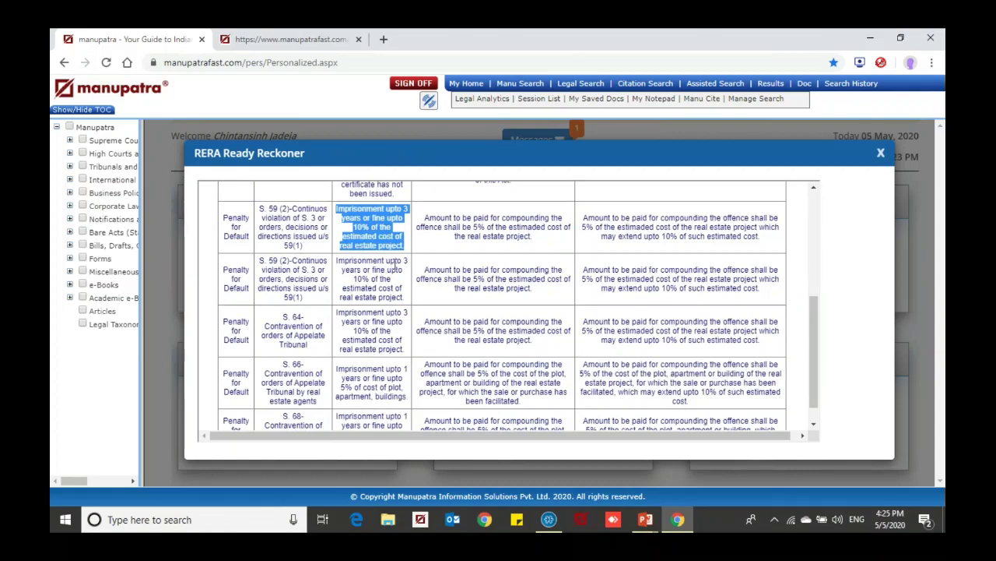
scroll(298, 330, up, 4)
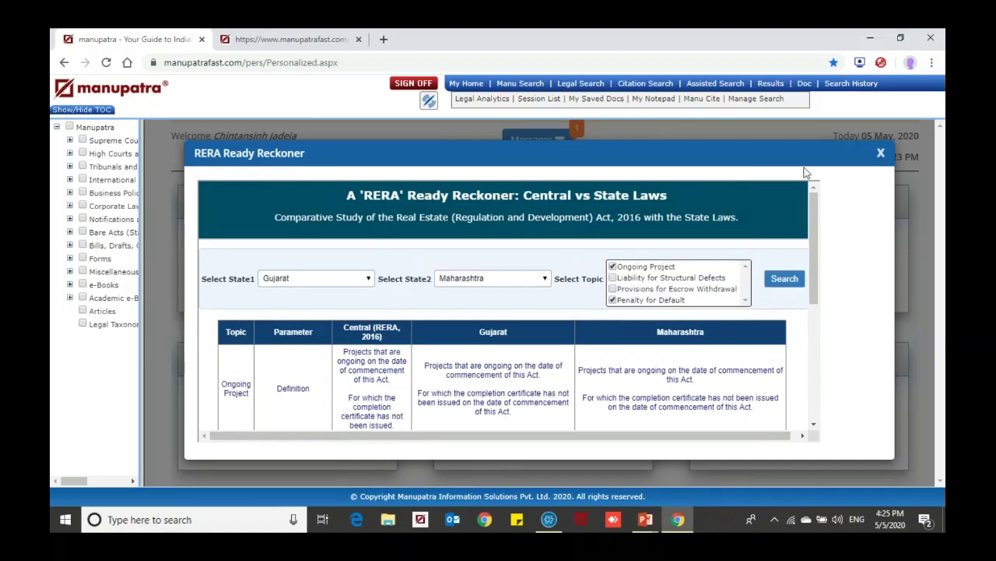
click(881, 155)
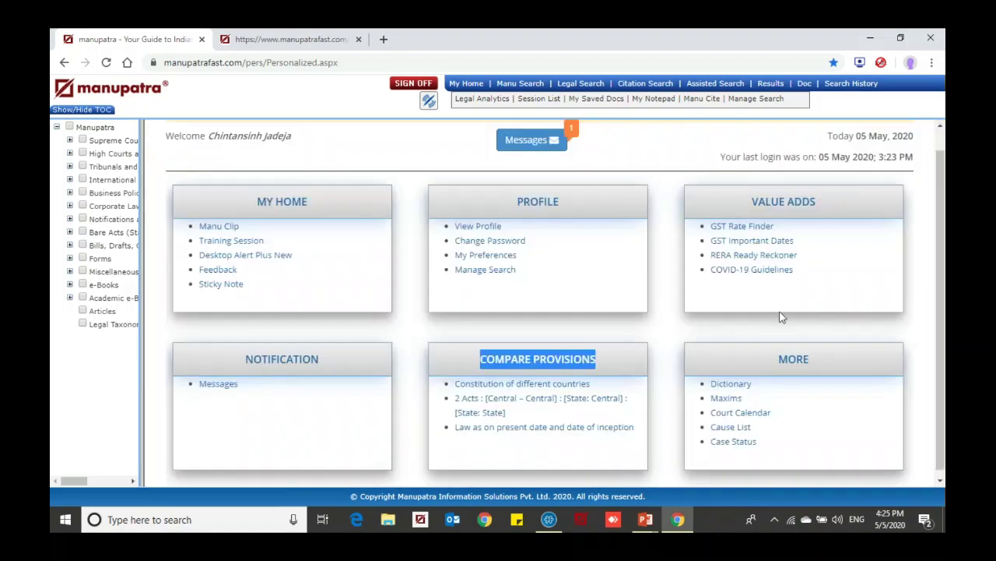
View the Court Calendar with its vacations and holidays from the More section, and return to the My Home page.
double_click(793, 359)
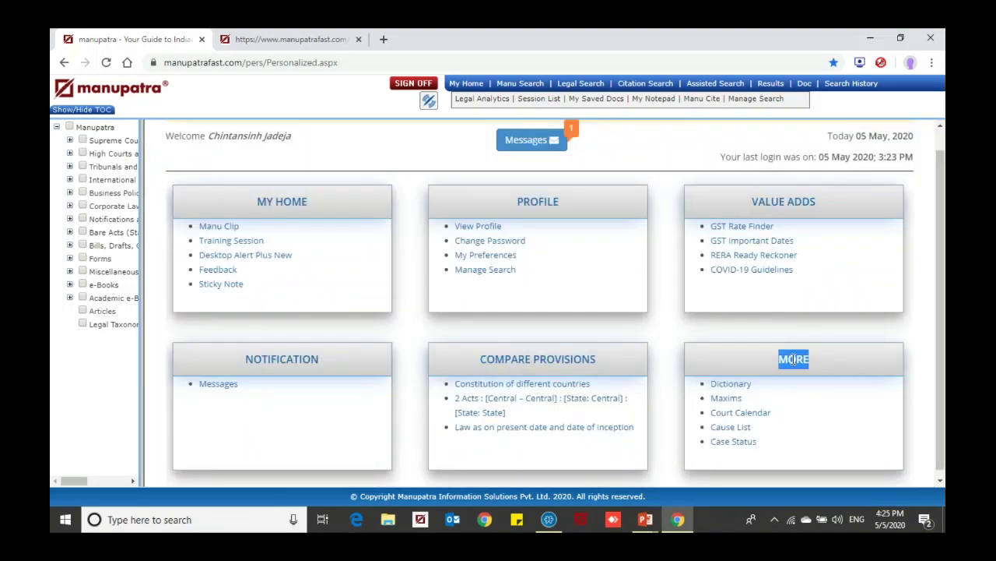
click(744, 414)
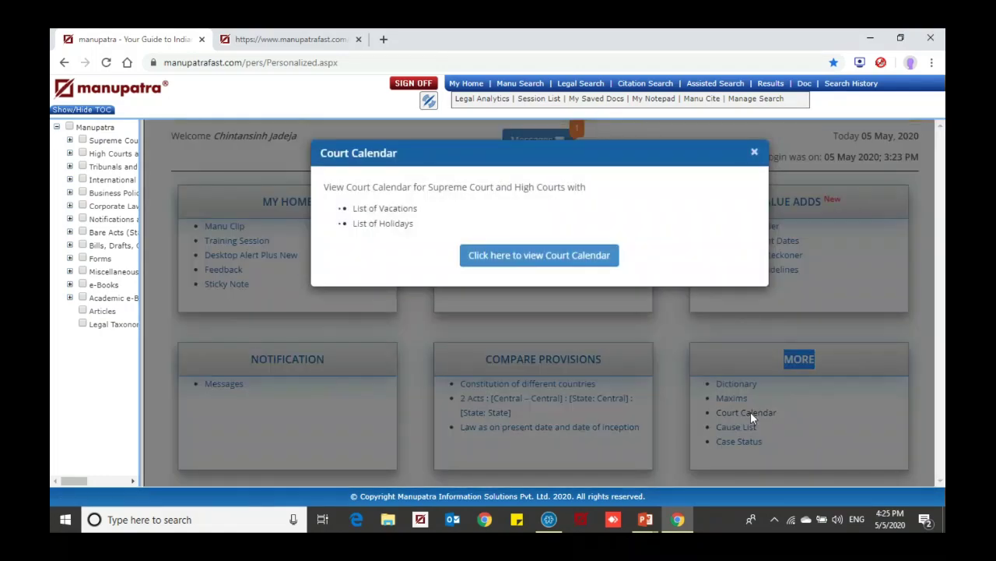
click(559, 260)
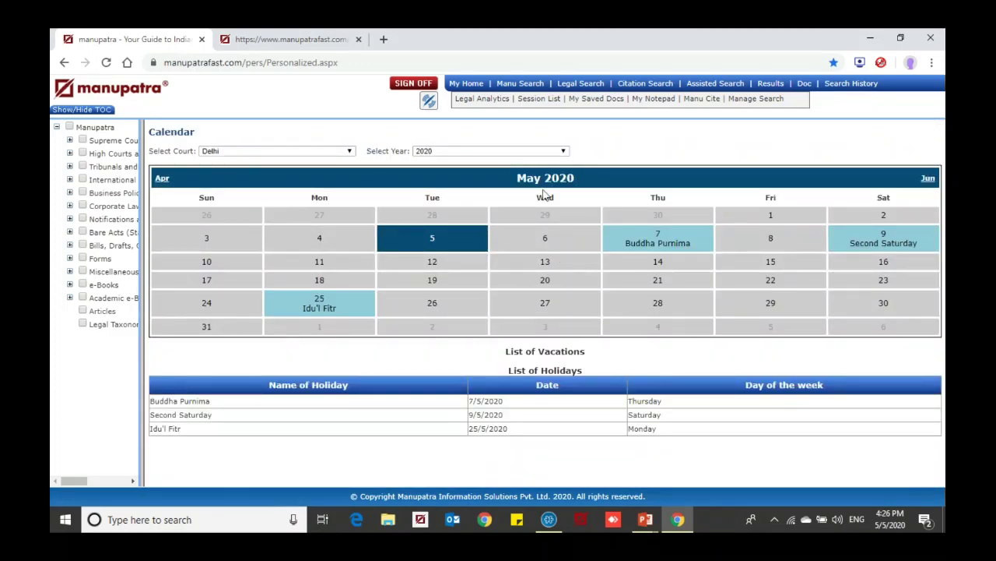
click(470, 83)
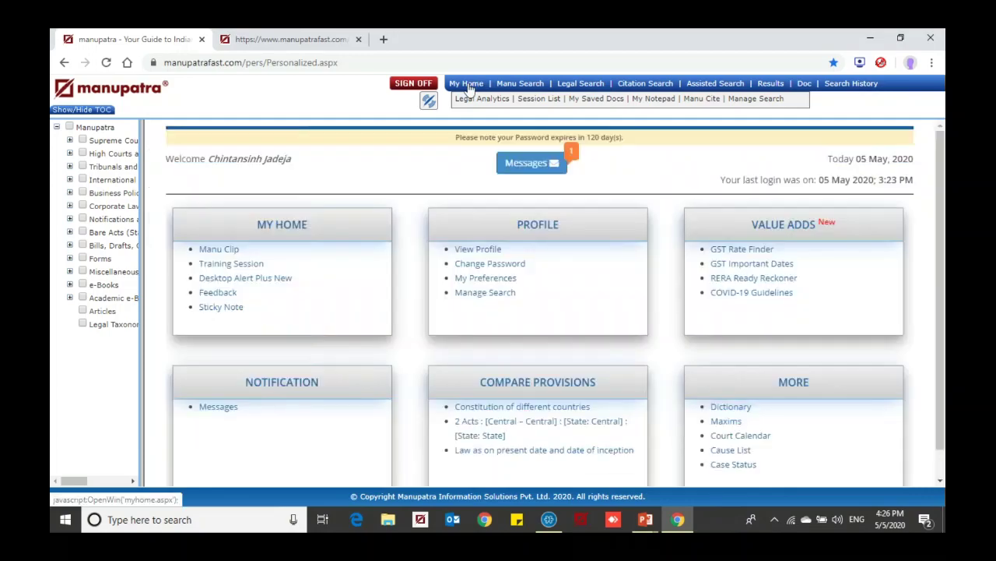
View the Cause Lists page of the Supreme Court and High Courts, and return to the My Home page.
scroll(825, 432, down, 1)
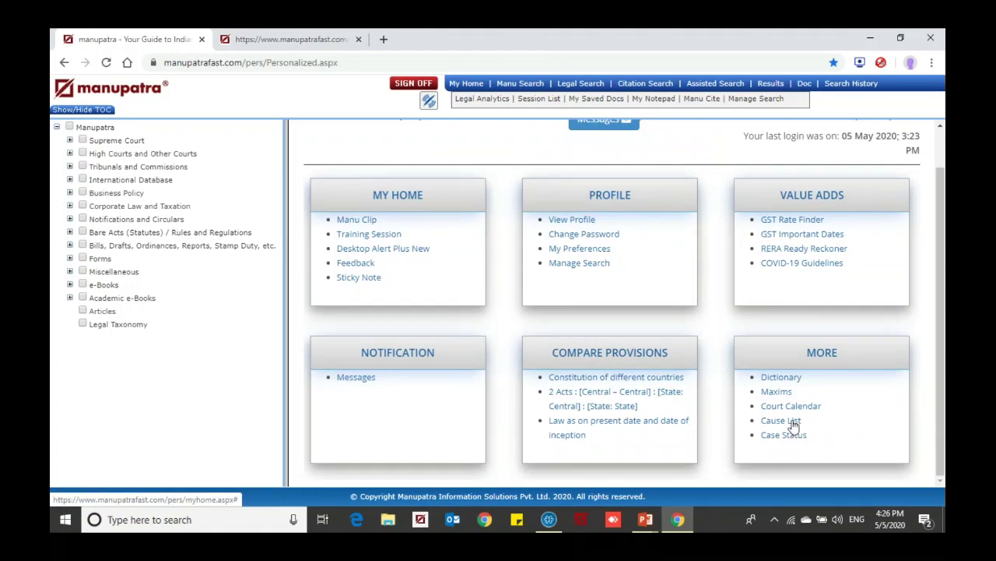
click(793, 422)
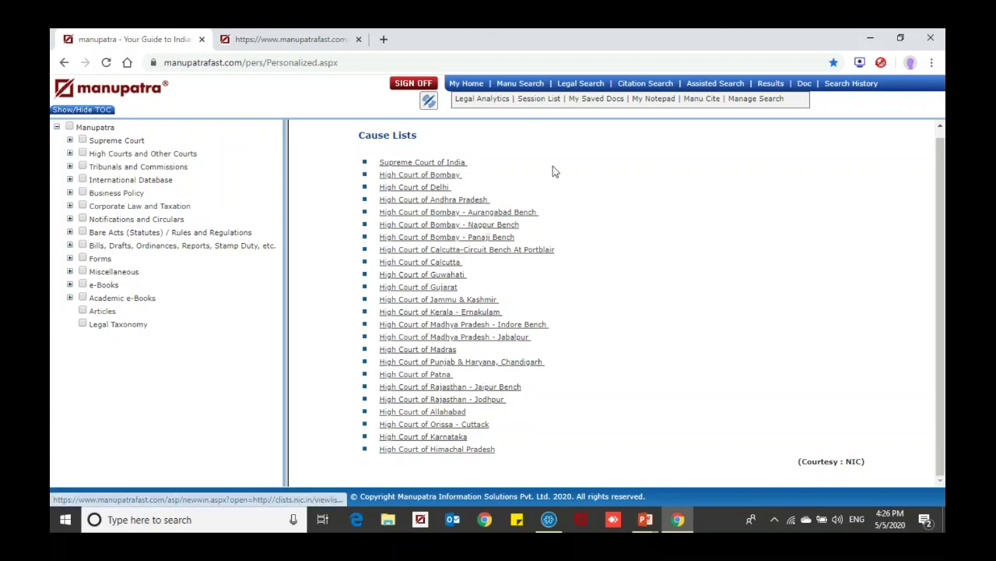
click(476, 85)
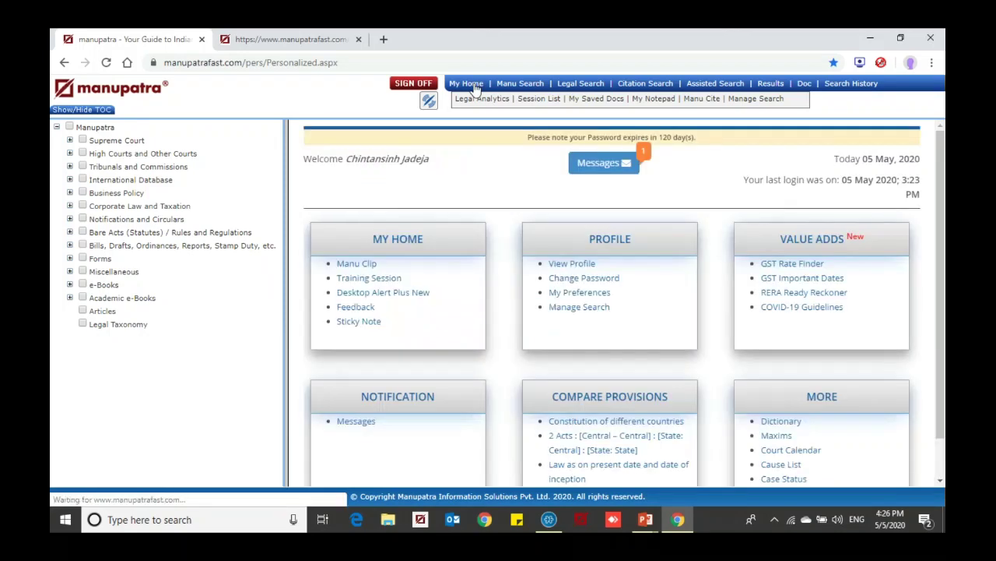
Narrow the contents tree again and open the Desktop Alert Plus news list from the My Home section.
click(92, 112)
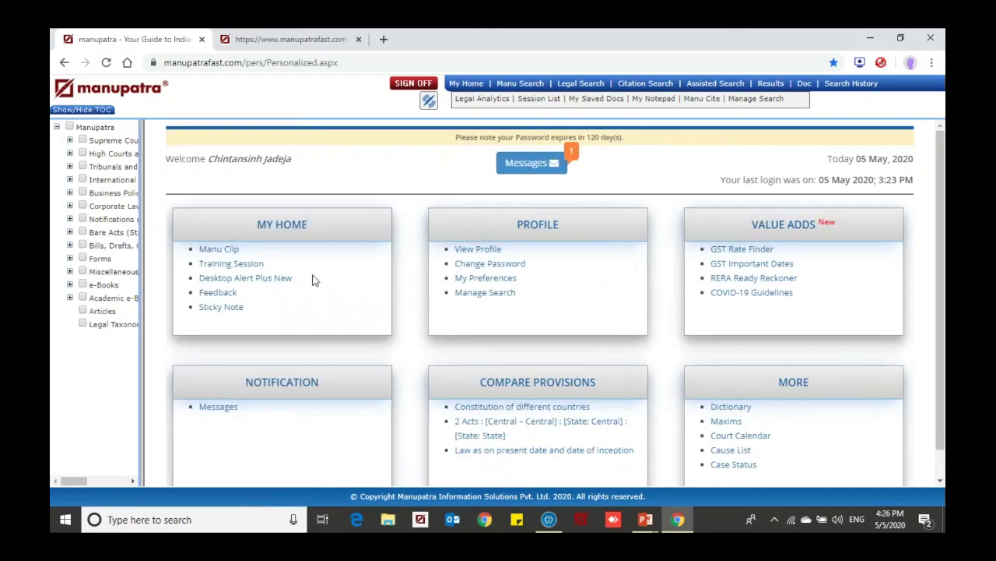
scroll(319, 282, down, 1)
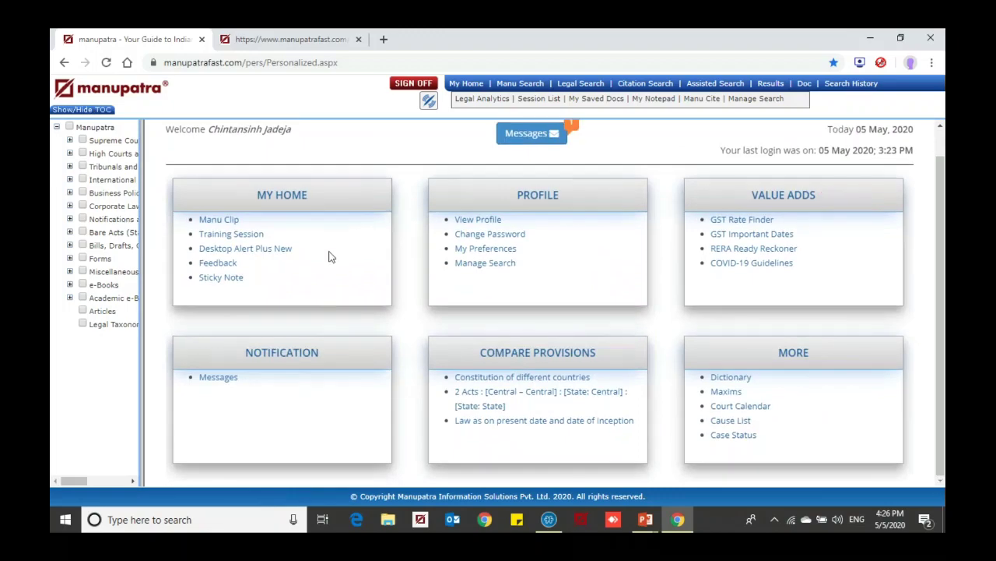
right_click(267, 250)
click(250, 248)
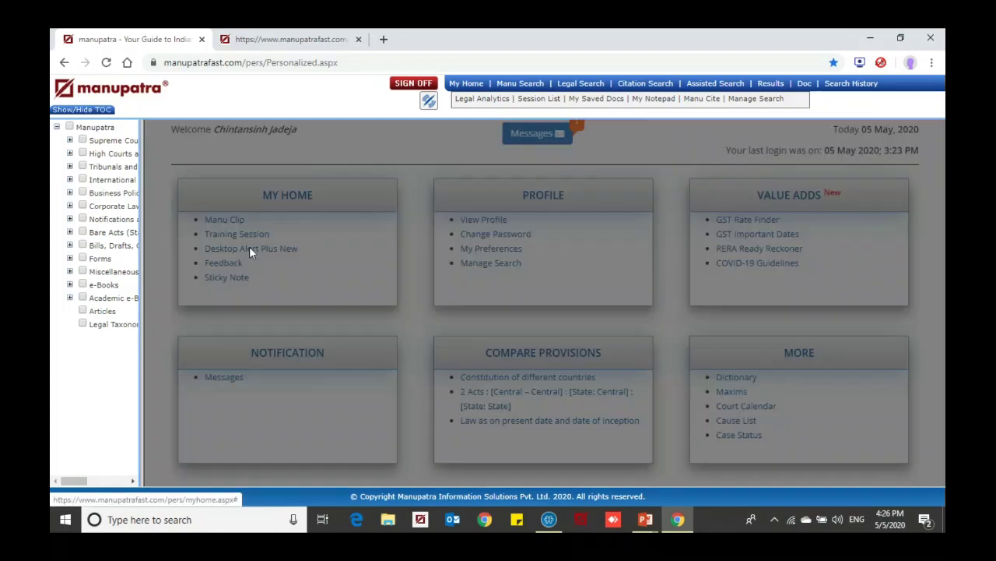
click(528, 240)
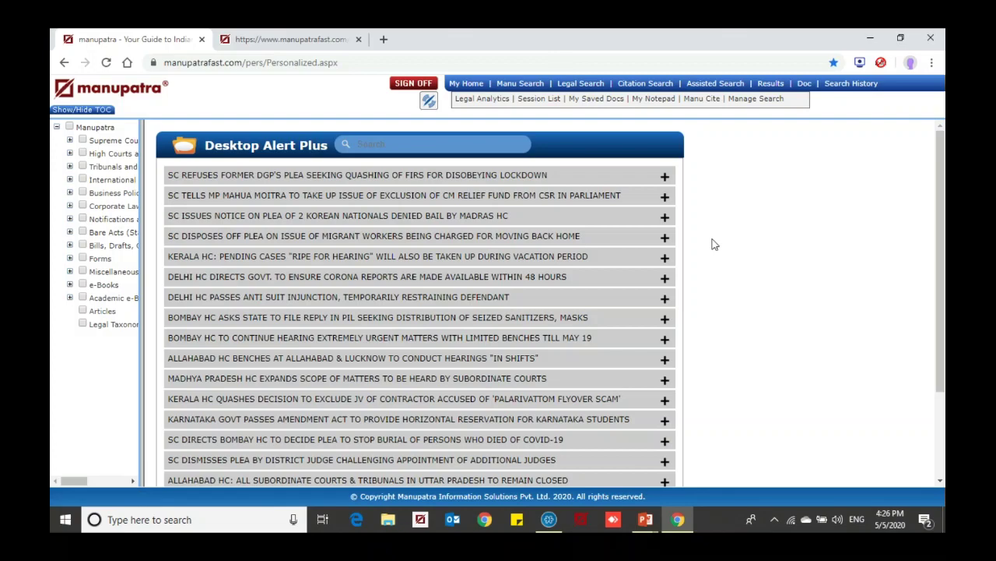
Expand the first two Desktop Alert Plus news items to read their summaries, and collapse the first one.
click(665, 181)
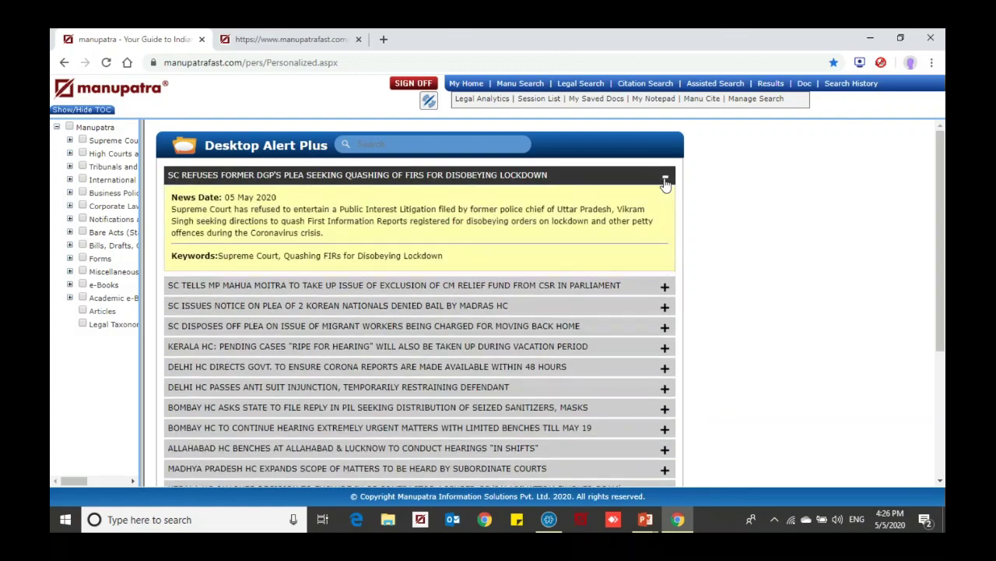
click(665, 288)
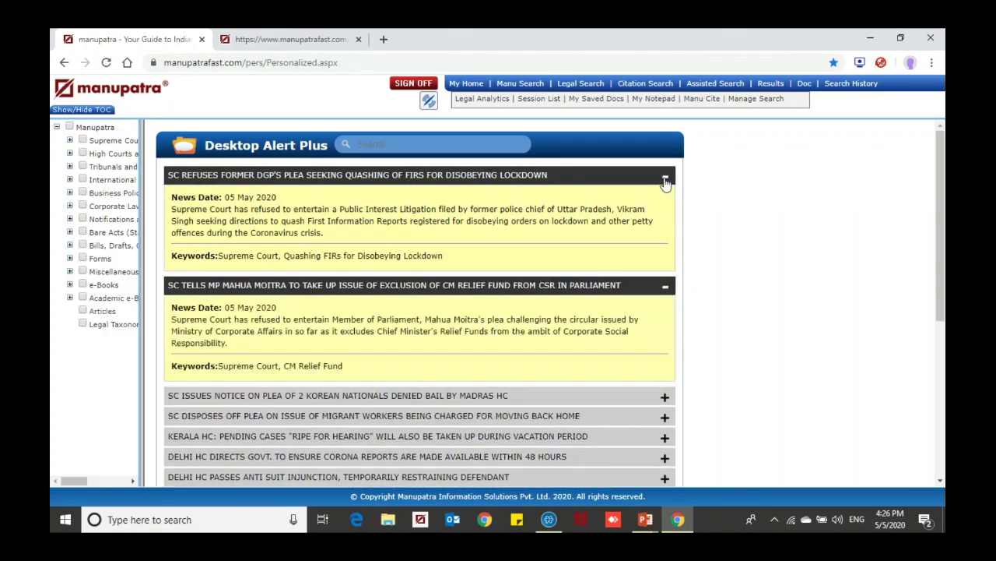
click(666, 181)
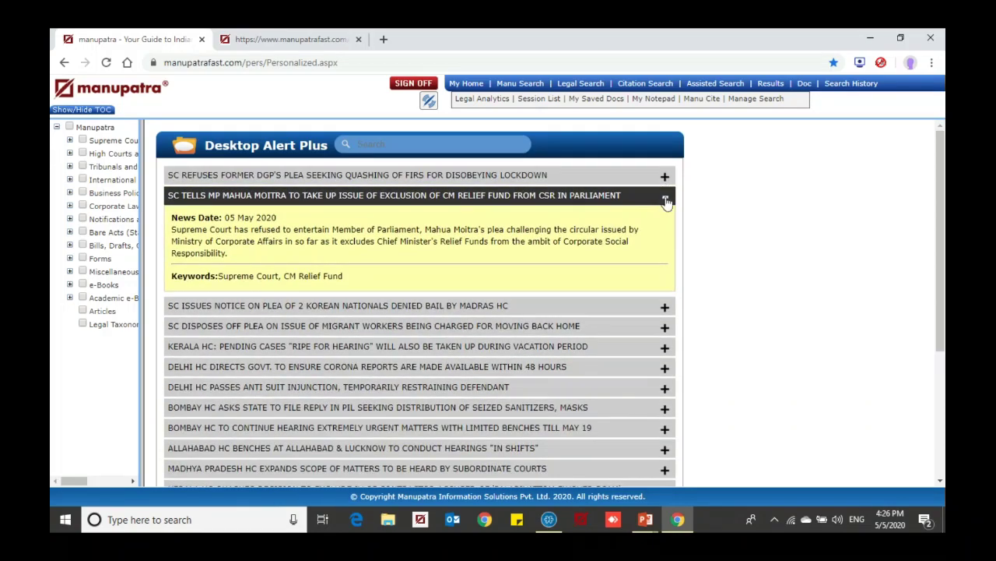
Collapse the second Desktop Alert Plus news item, and expand the third one to read its summary before collapsing it.
click(665, 199)
click(665, 216)
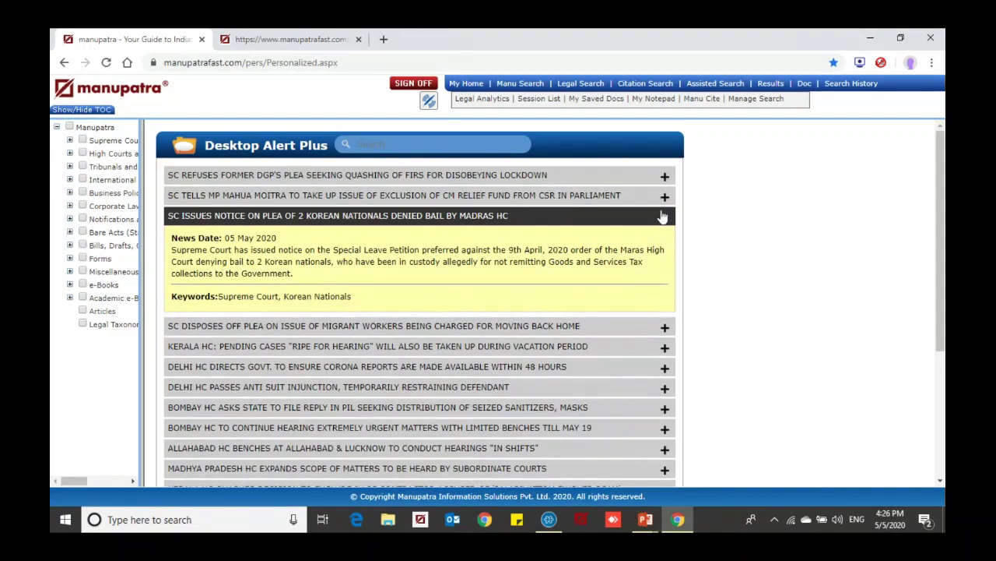
click(666, 221)
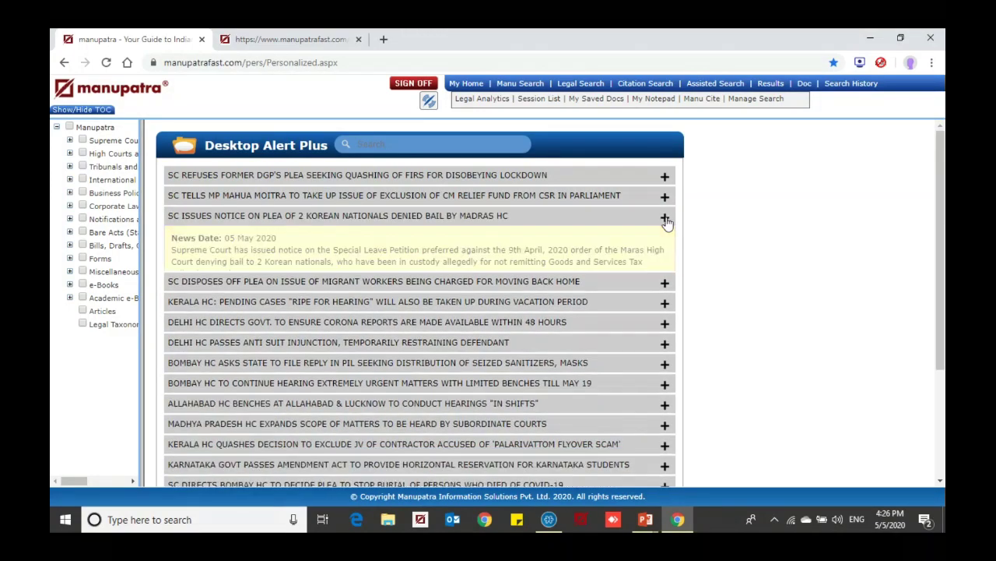
Expand the news item on migrant workers being charged for moving back home and read through its related news.
click(664, 237)
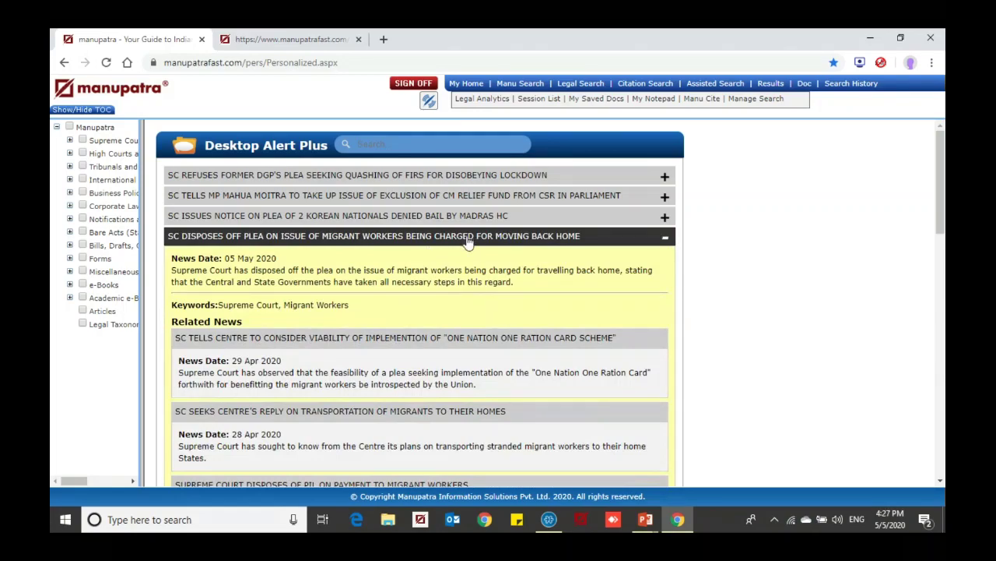
scroll(448, 320, down, 1)
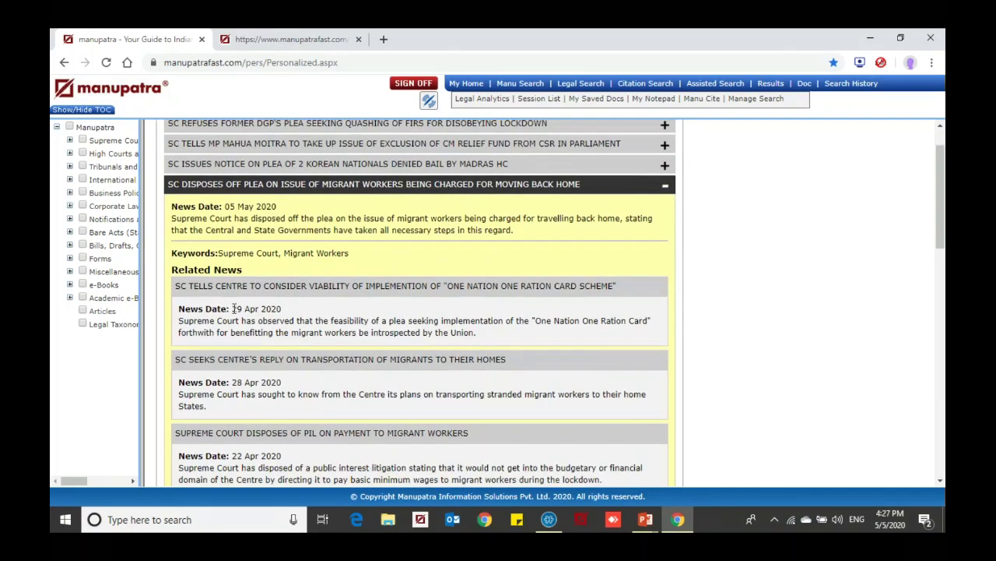
scroll(263, 331, down, 2)
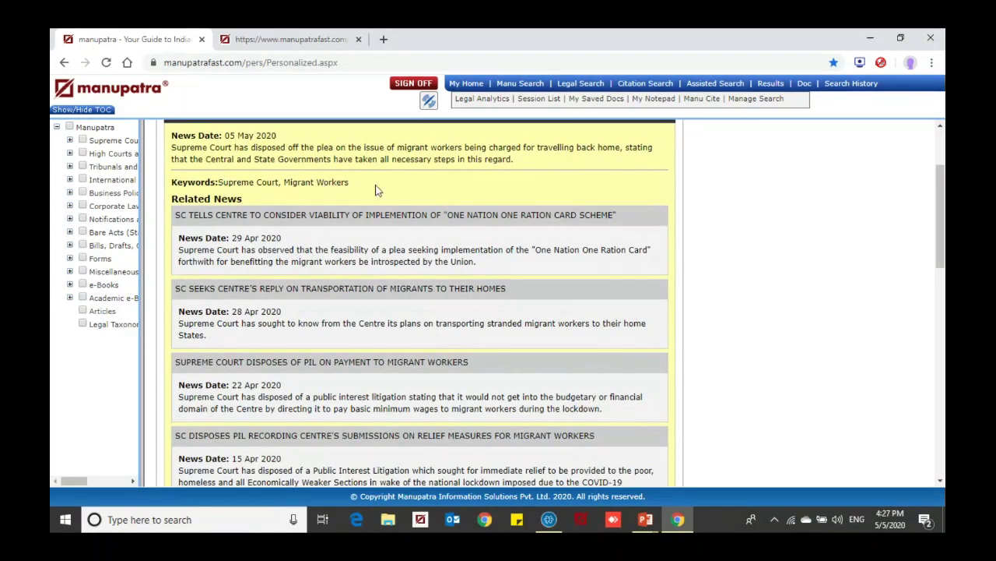
scroll(370, 328, down, 5)
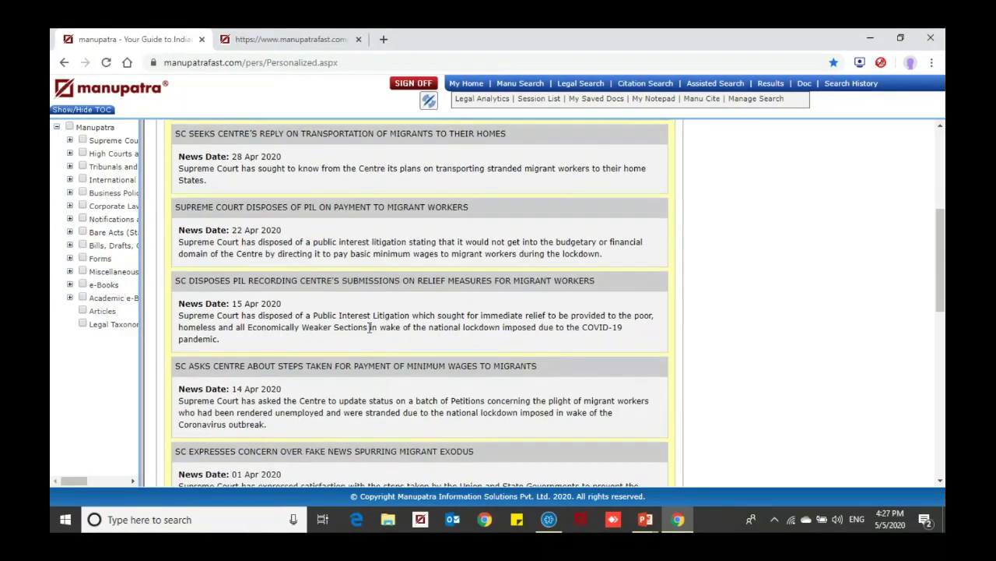
scroll(369, 327, down, 2)
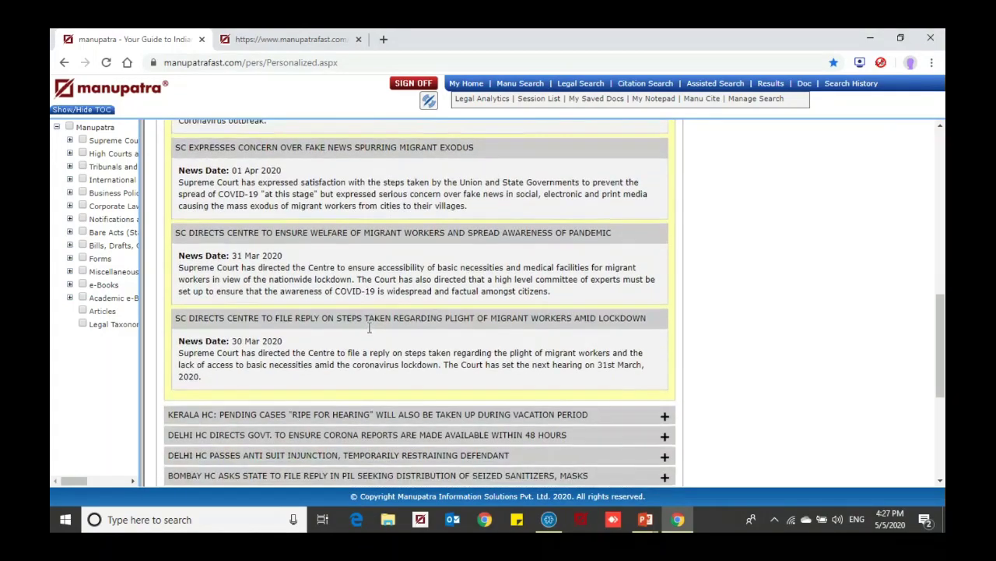
scroll(370, 330, up, 10)
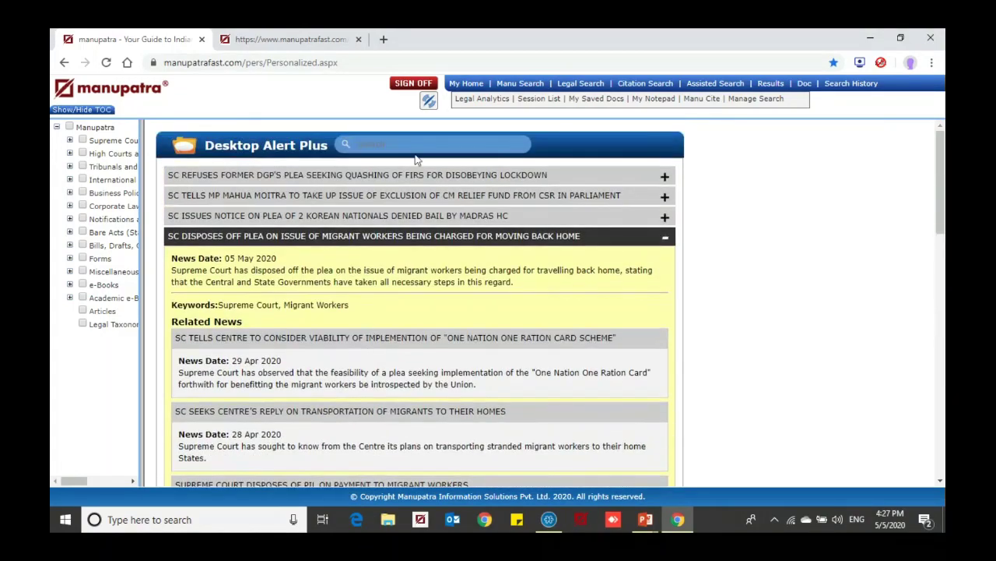
Search the Desktop Alert Plus news for "Migrant workers", look through the listed items, and return to the My Home page.
click(396, 143)
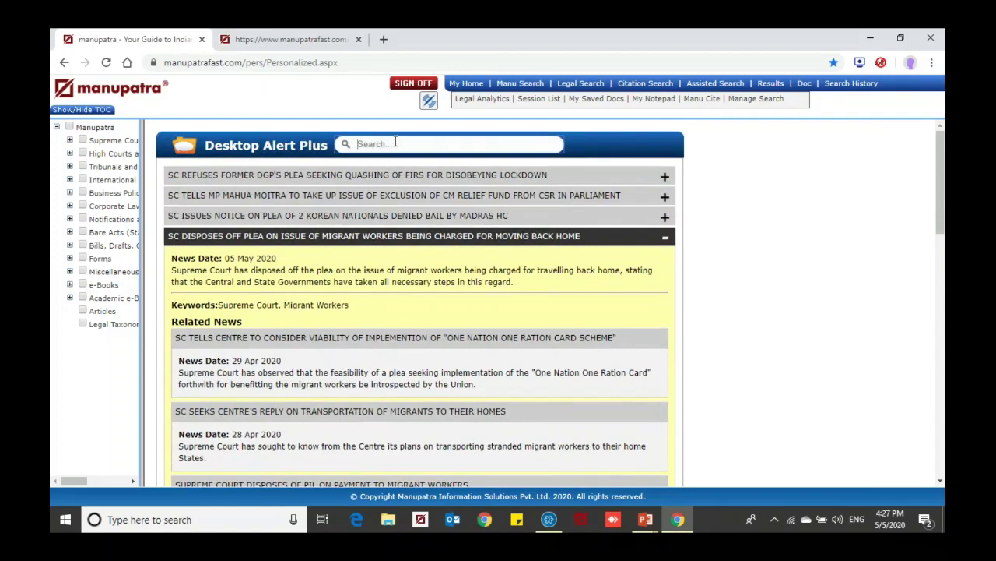
text(Migrant workers)
key(Return)
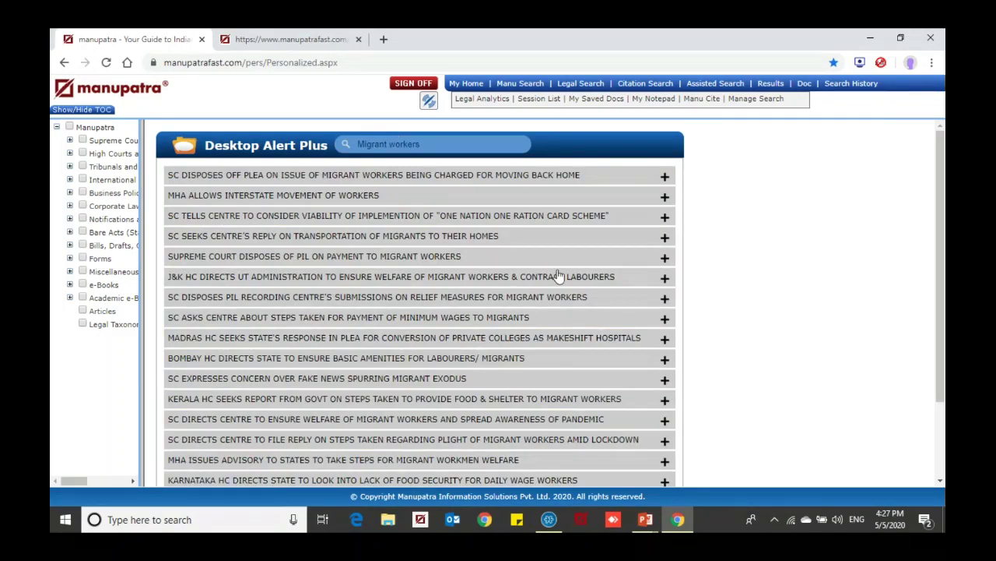
scroll(619, 368, down, 2)
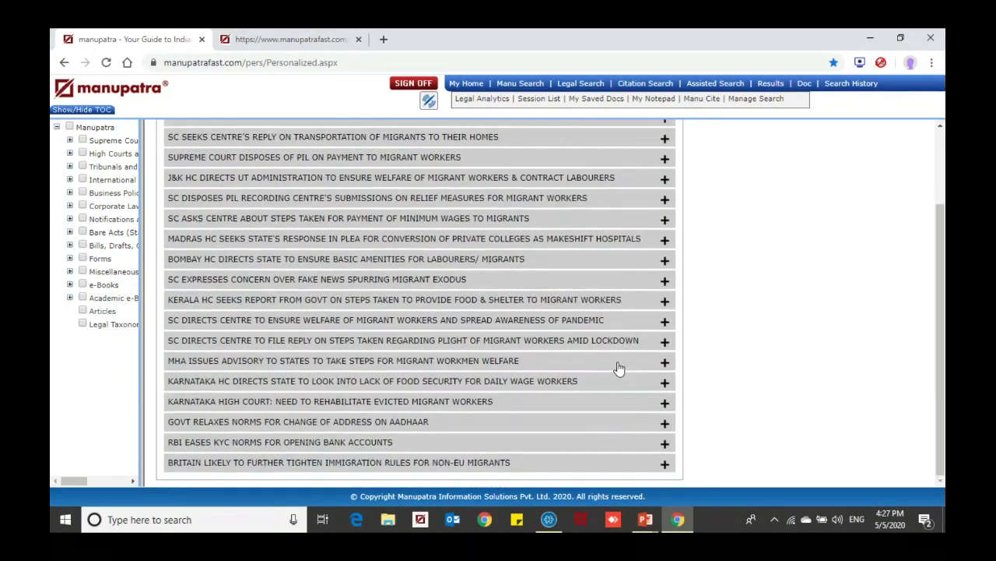
scroll(619, 368, up, 2)
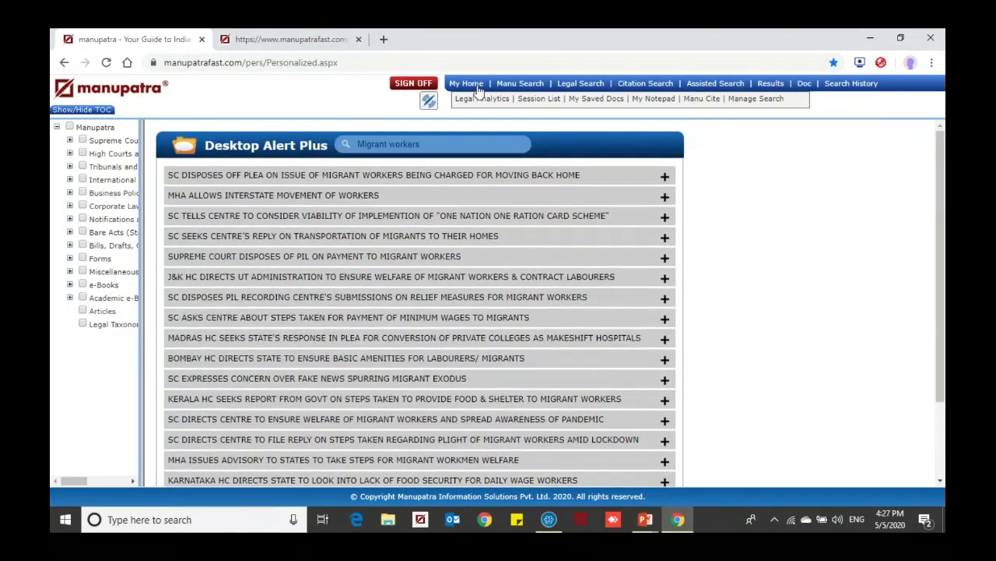
click(471, 87)
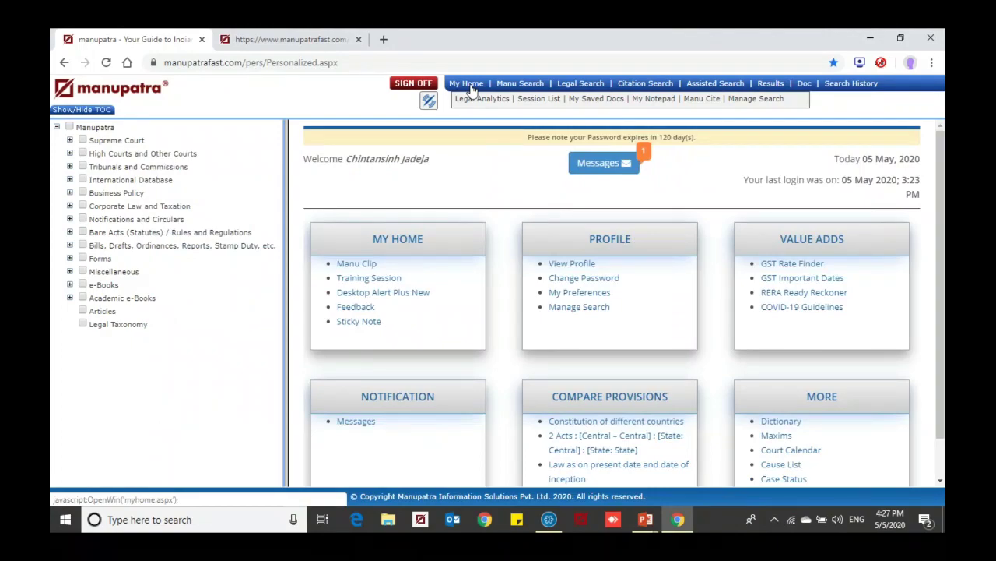
Switch to the webinar window and allow the attendee with the raised hand to talk.
key(alt+Tab)
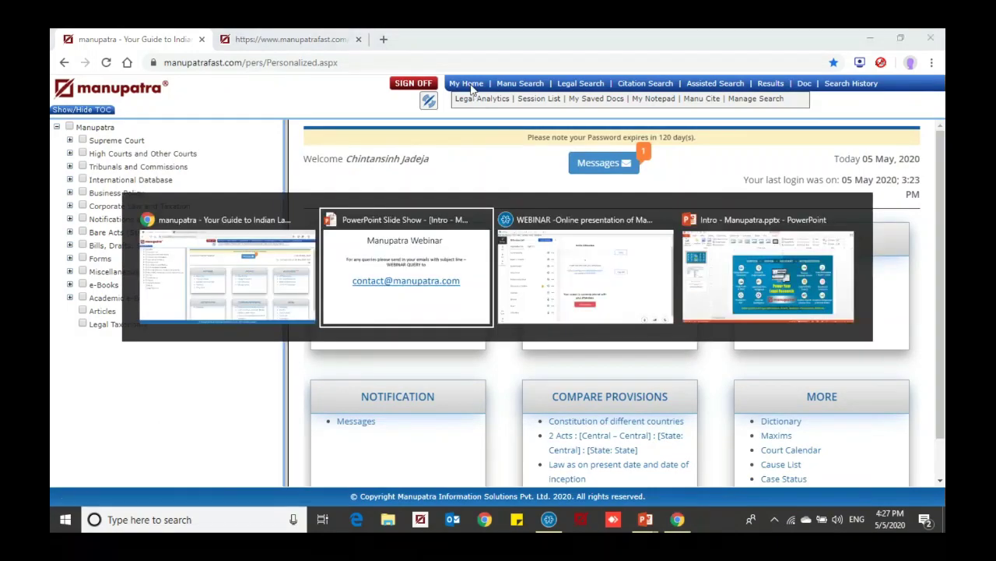
key(alt+Tab)
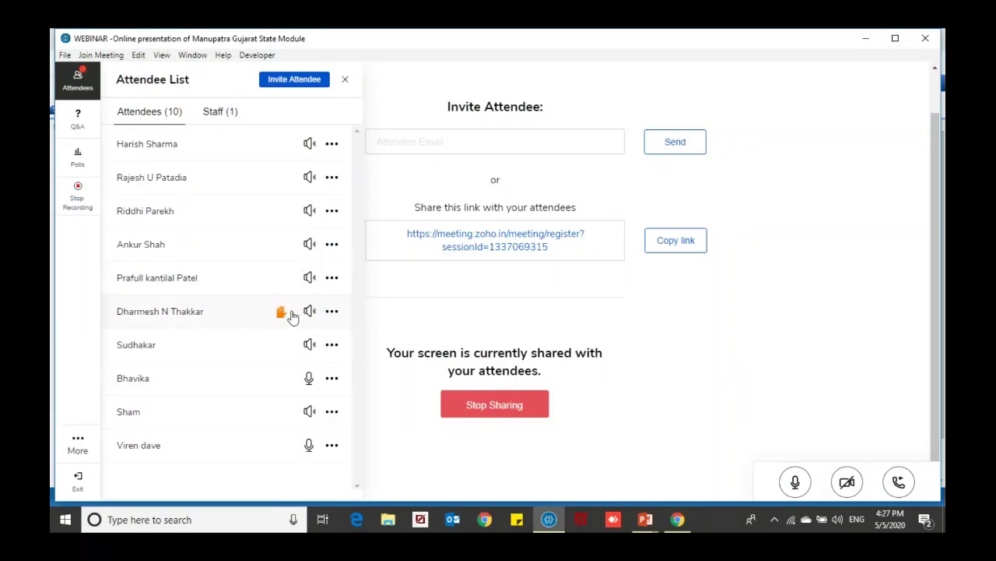
click(332, 311)
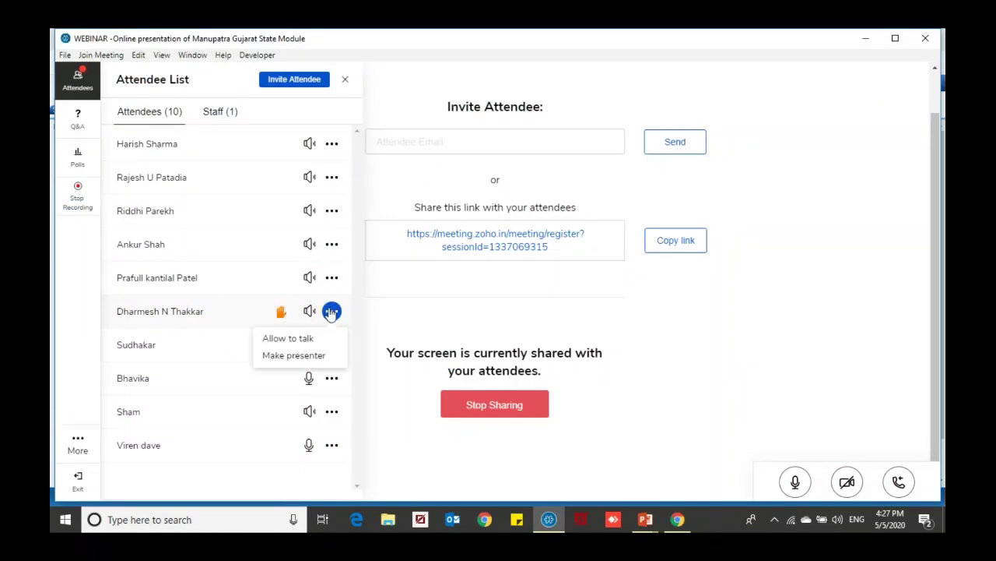
click(290, 338)
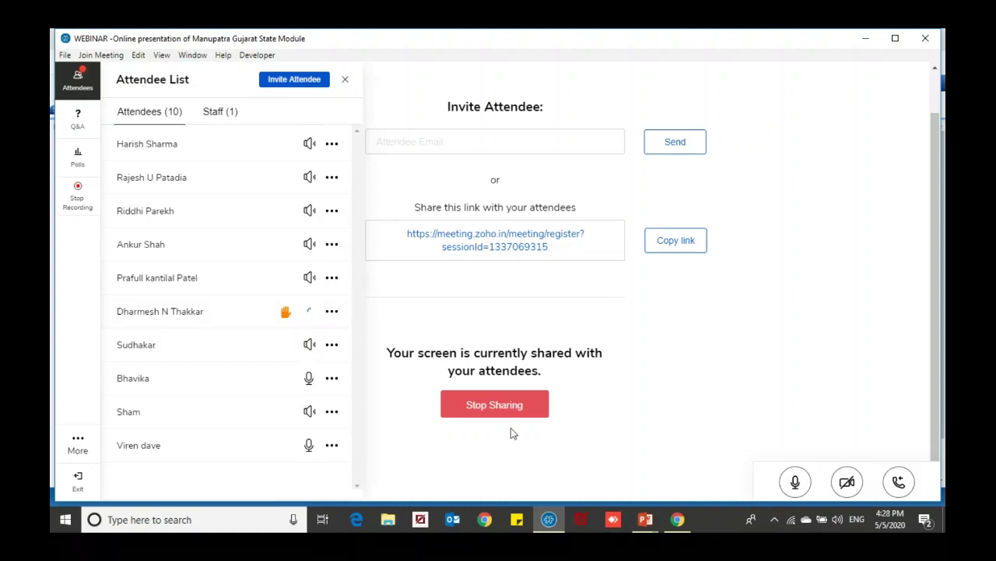
Disable talking for the current speaker and allow the other attendee with a raised hand to talk.
triple_click(187, 311)
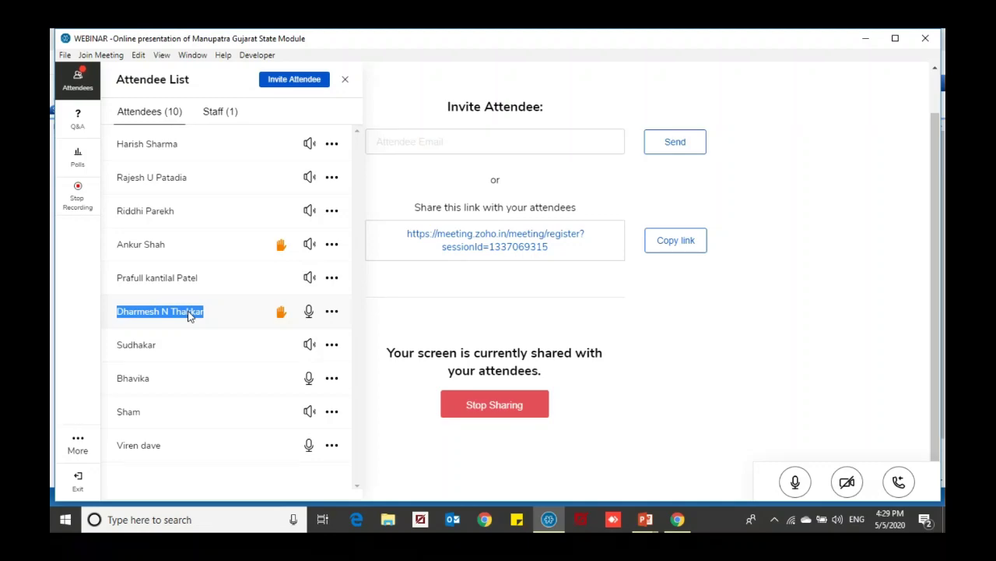
click(332, 313)
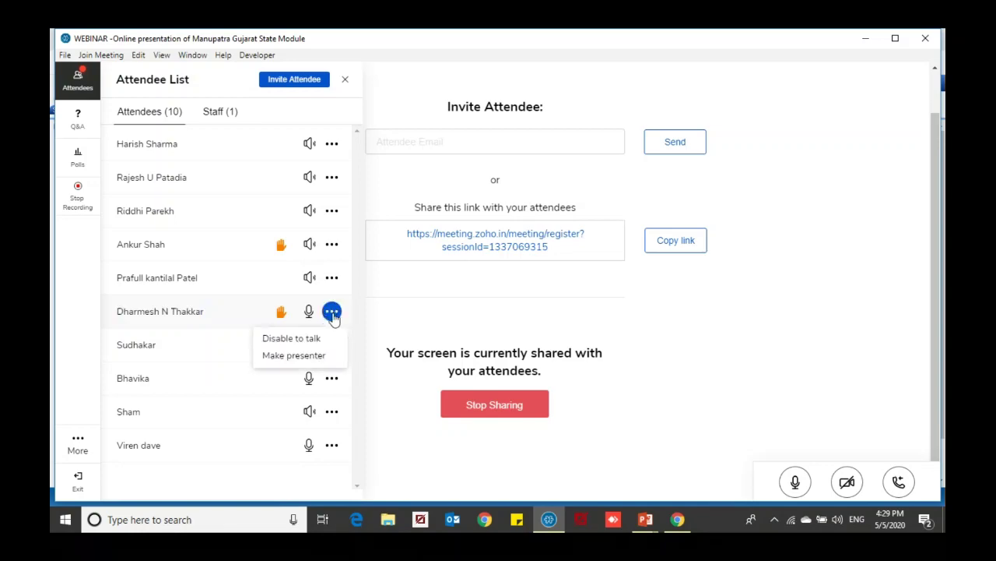
click(310, 339)
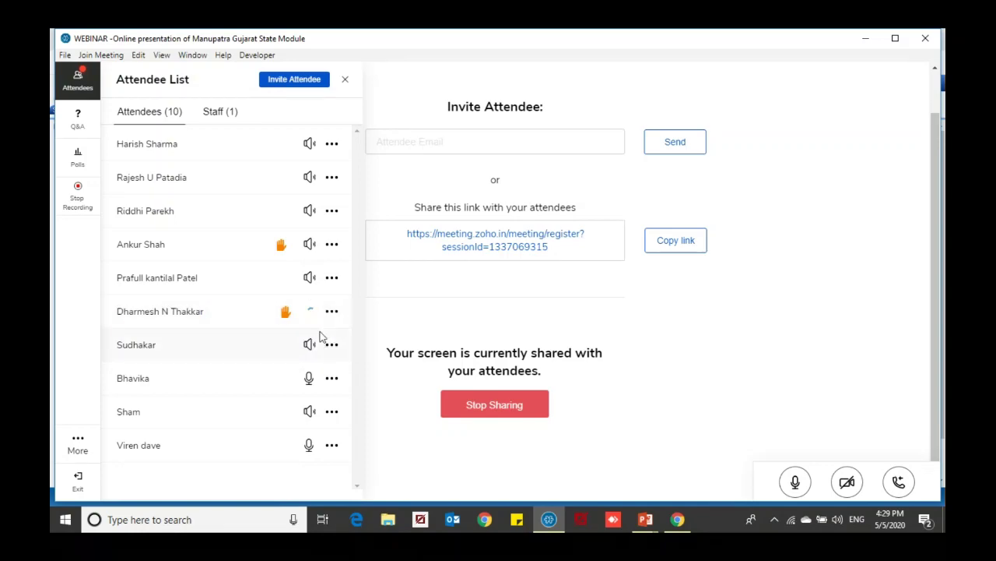
click(331, 245)
click(324, 269)
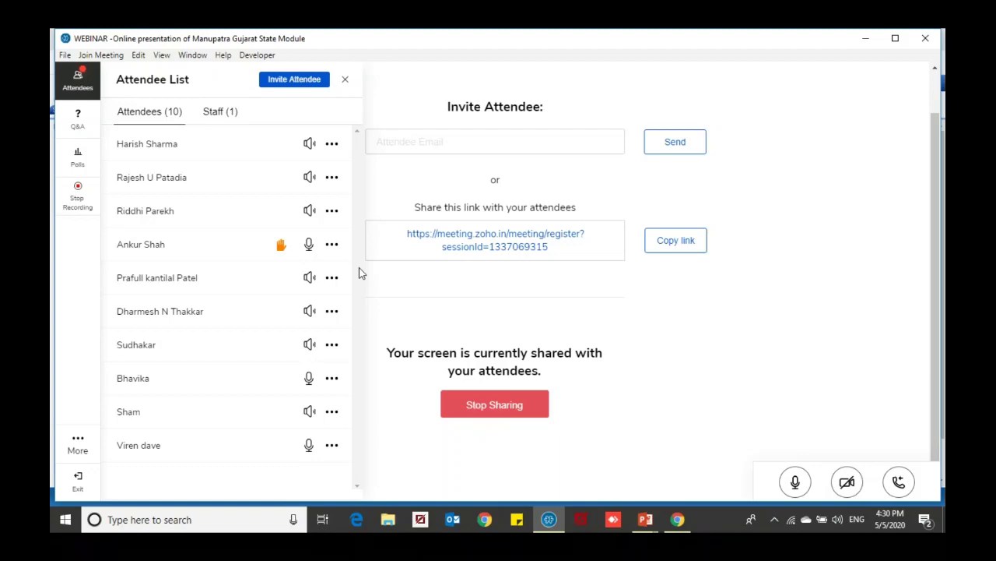
Switch back to Manupatra in Chrome, view the account's profile details from the Profile section, and return to the My Home page.
click(677, 520)
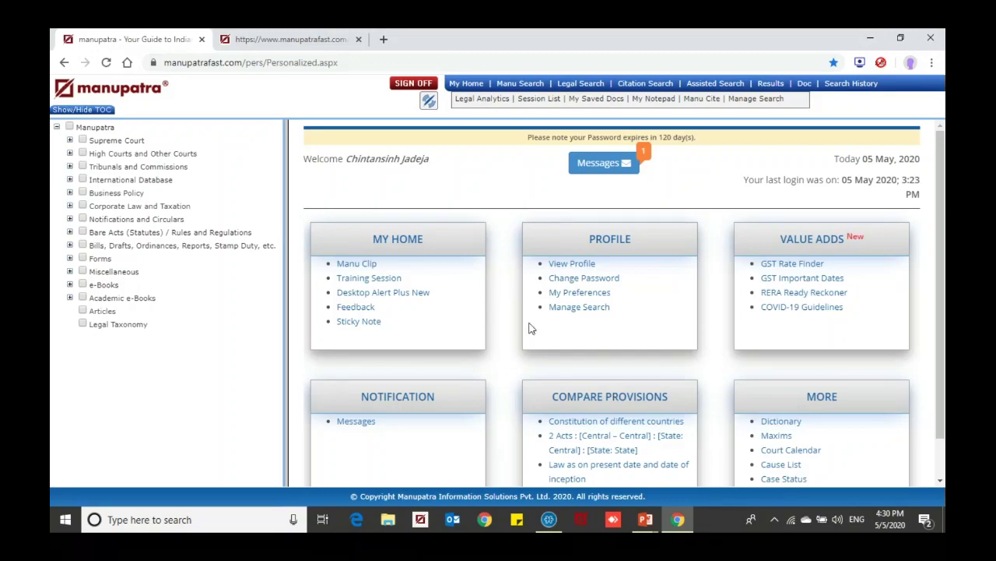
click(586, 267)
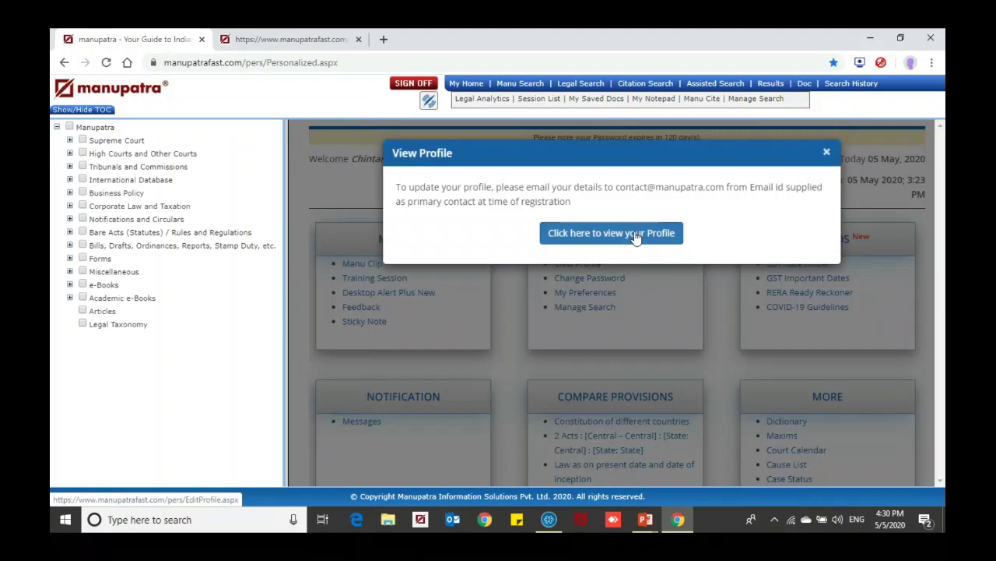
click(636, 235)
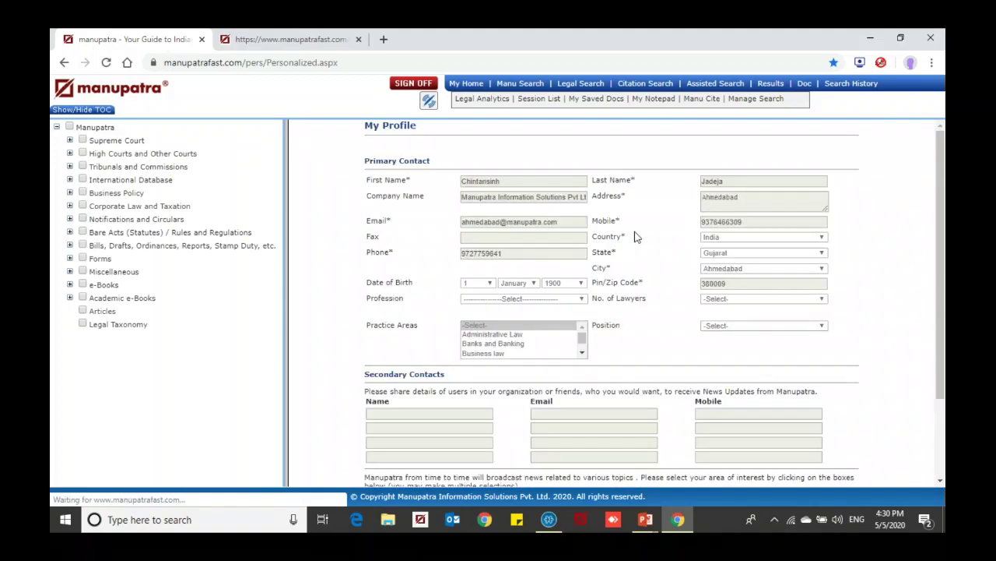
click(473, 85)
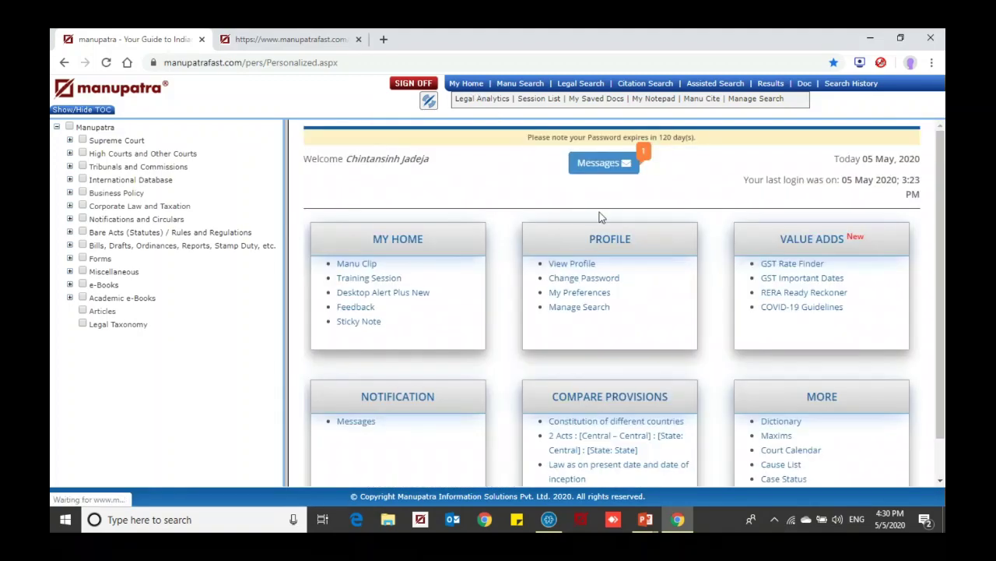
View the default search preferences from the Profile section, and open the list of saved searches through Manage Search.
click(585, 293)
click(611, 299)
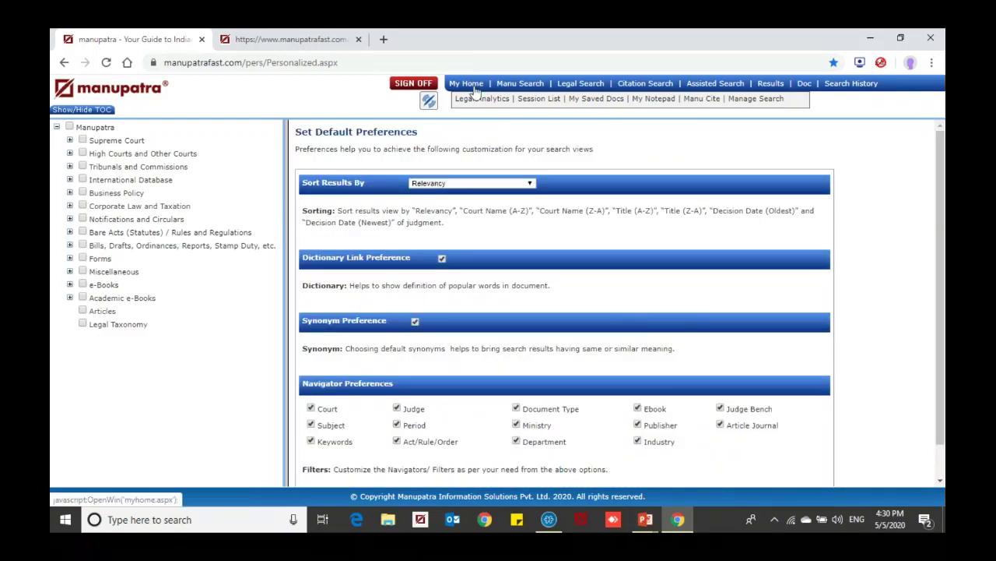
click(475, 87)
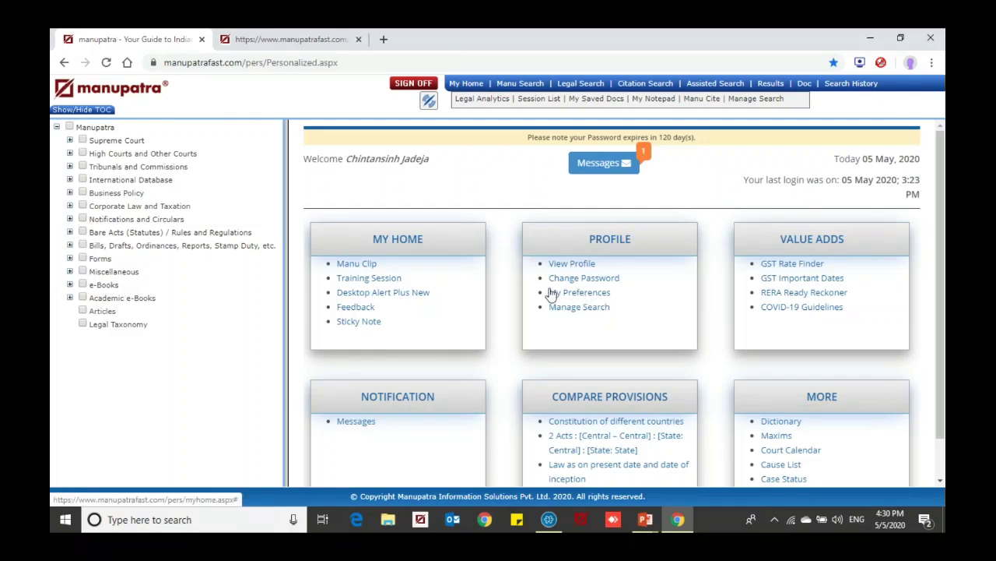
click(593, 306)
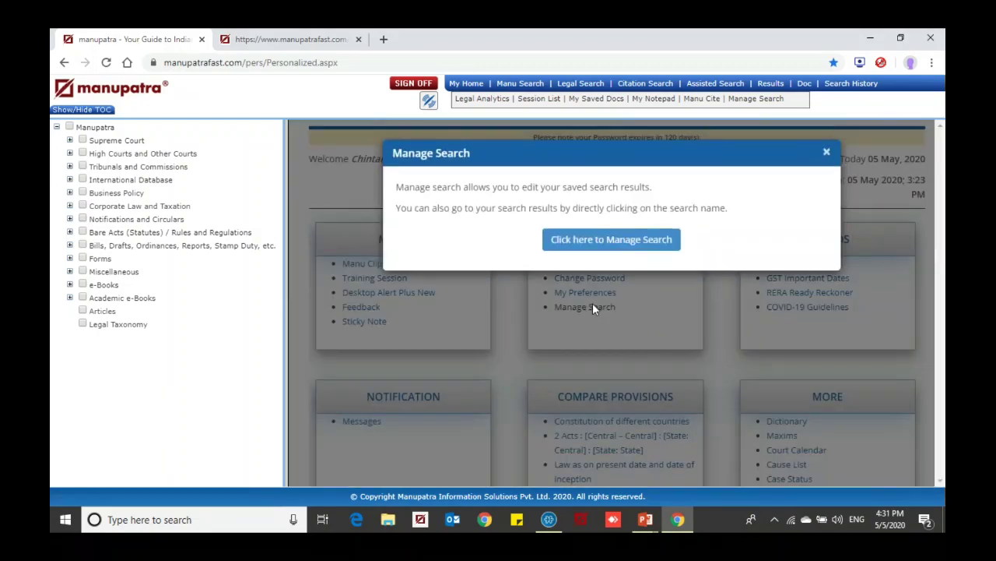
click(644, 243)
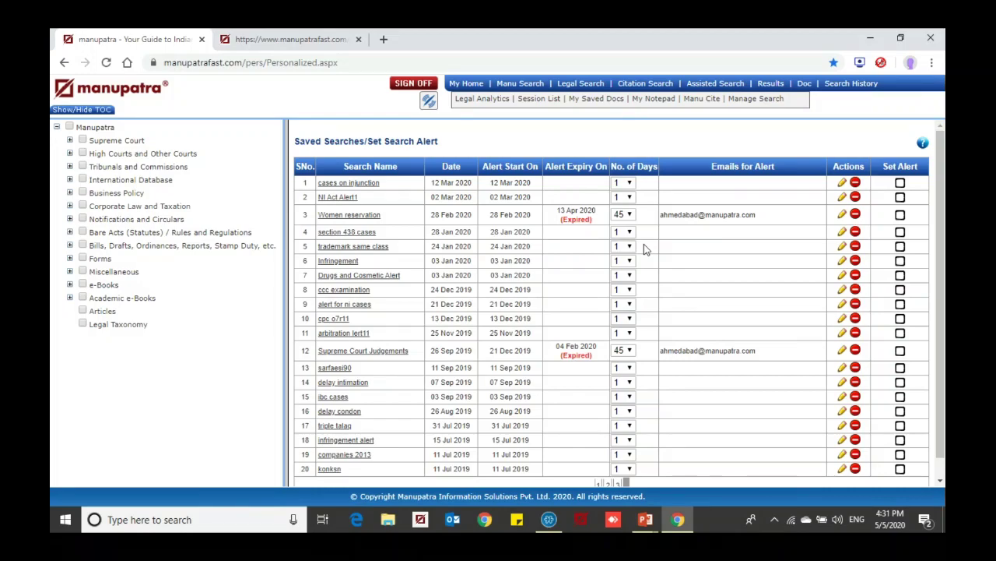
Run a Manu Search for the exact phrase "winding up".
click(536, 90)
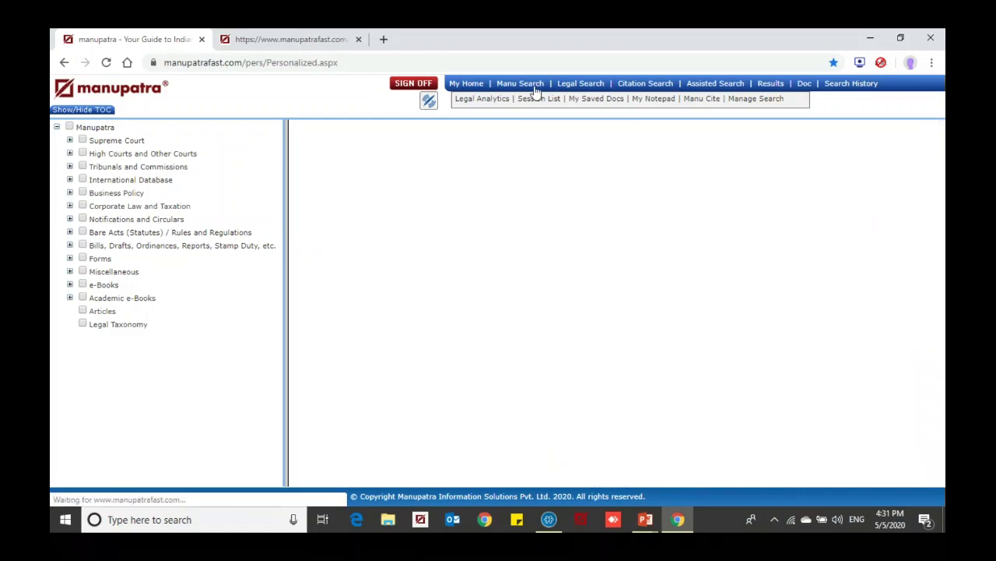
click(483, 133)
text('winindg)
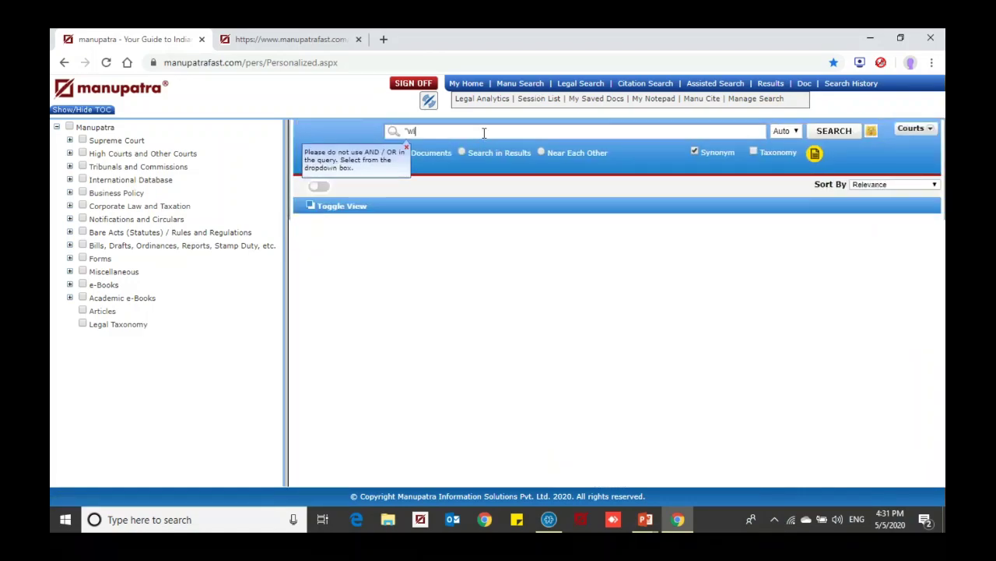
key(BackSpace)
key(BackSpace)
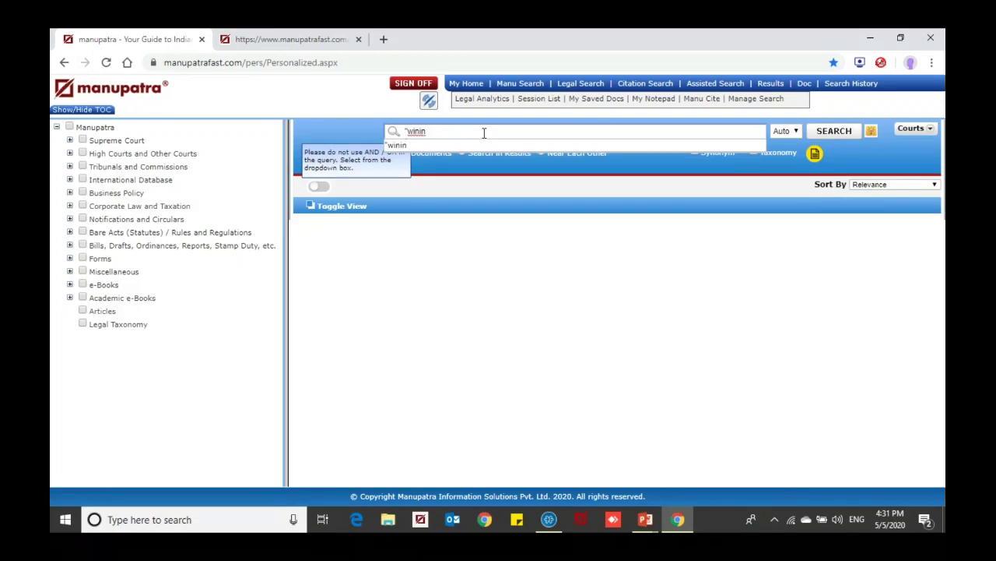
text(ng)
key(BackSpace)
key(BackSpace)
key(BackSpace)
text(ding up")
key(Return)
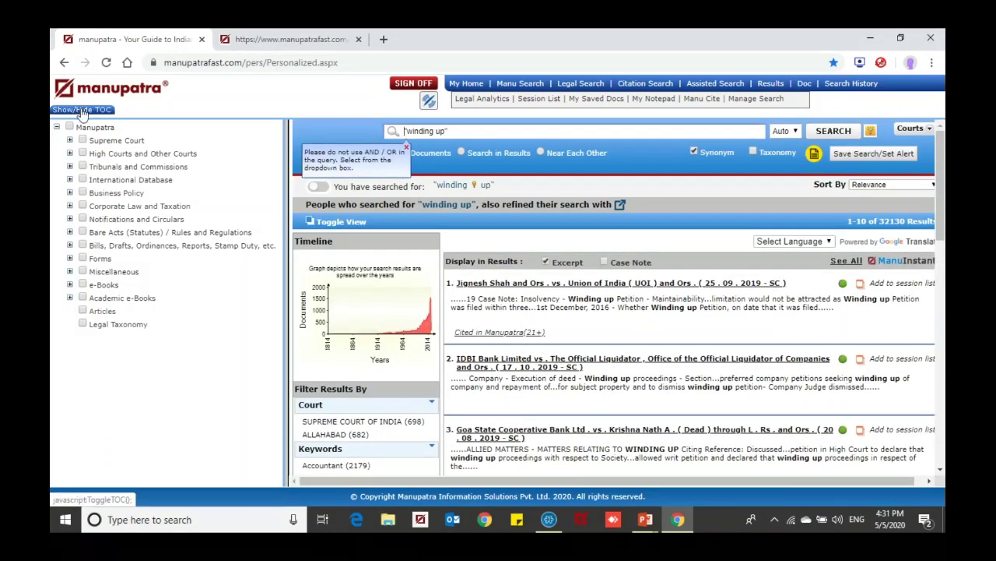
Narrow the contents tree and start saving the search as an alert under a name beginning with "Winding ale".
click(81, 112)
click(800, 155)
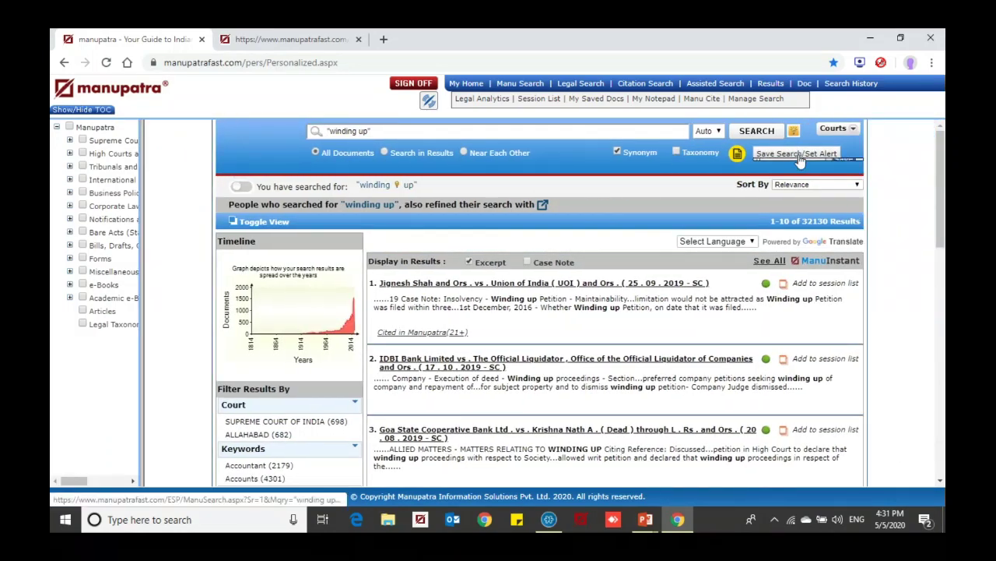
text(wi)
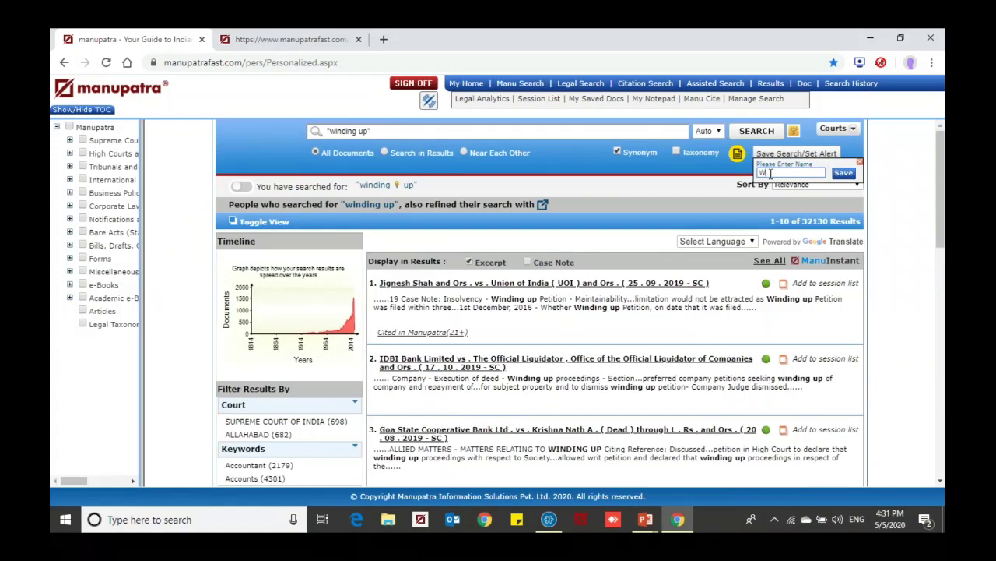
text(nding ale)
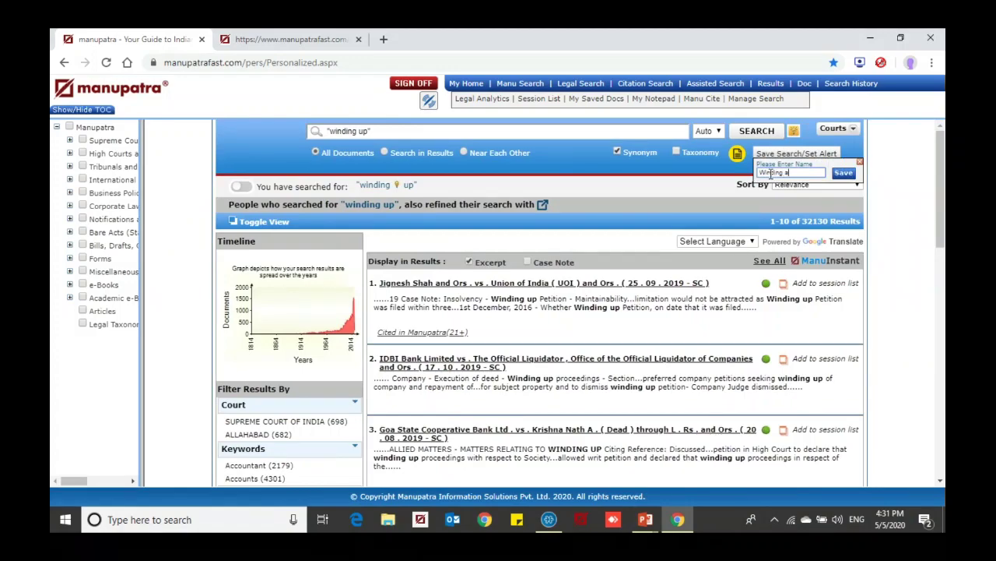